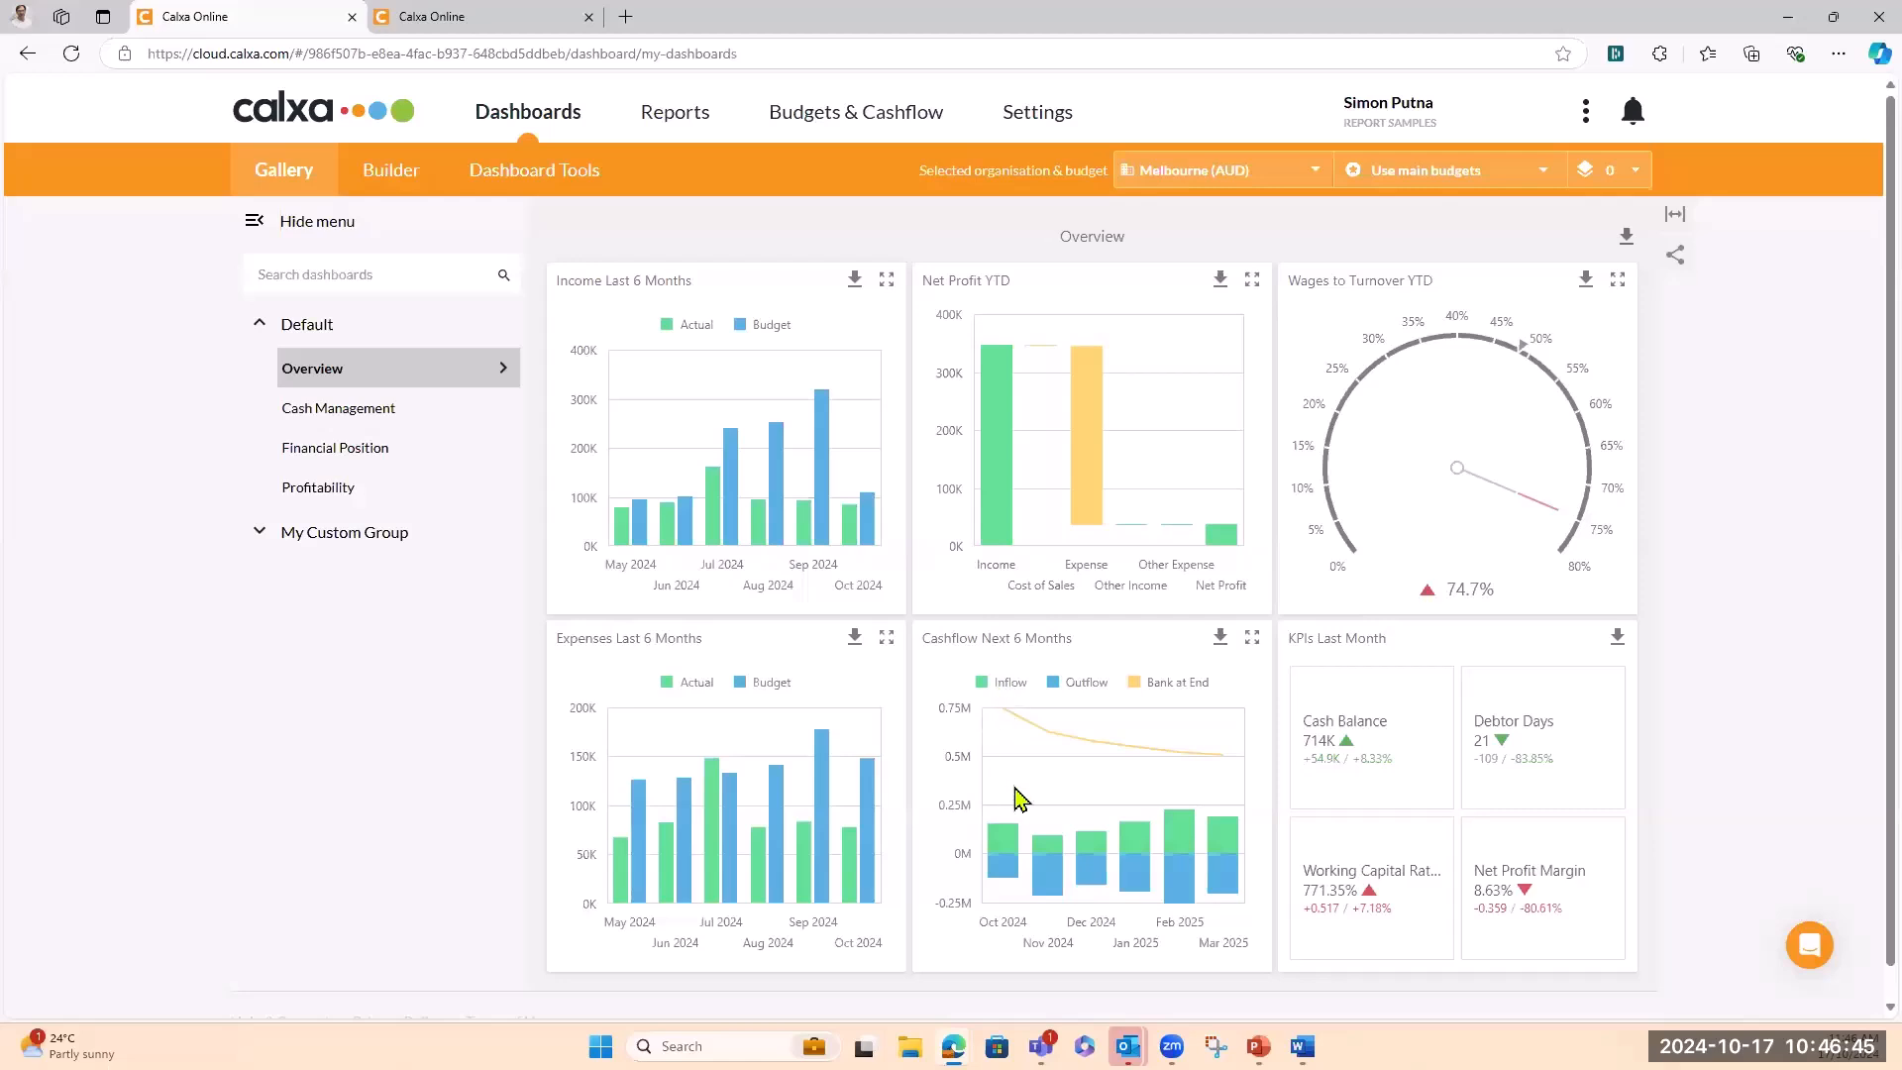
# Enlarge and restore the Net Profit YTD tile, then stretch the Overview dashboard to full width
pyautogui.moveTo(1152, 892)
pyautogui.moveTo(762, 502)
pyautogui.click(1252, 280)
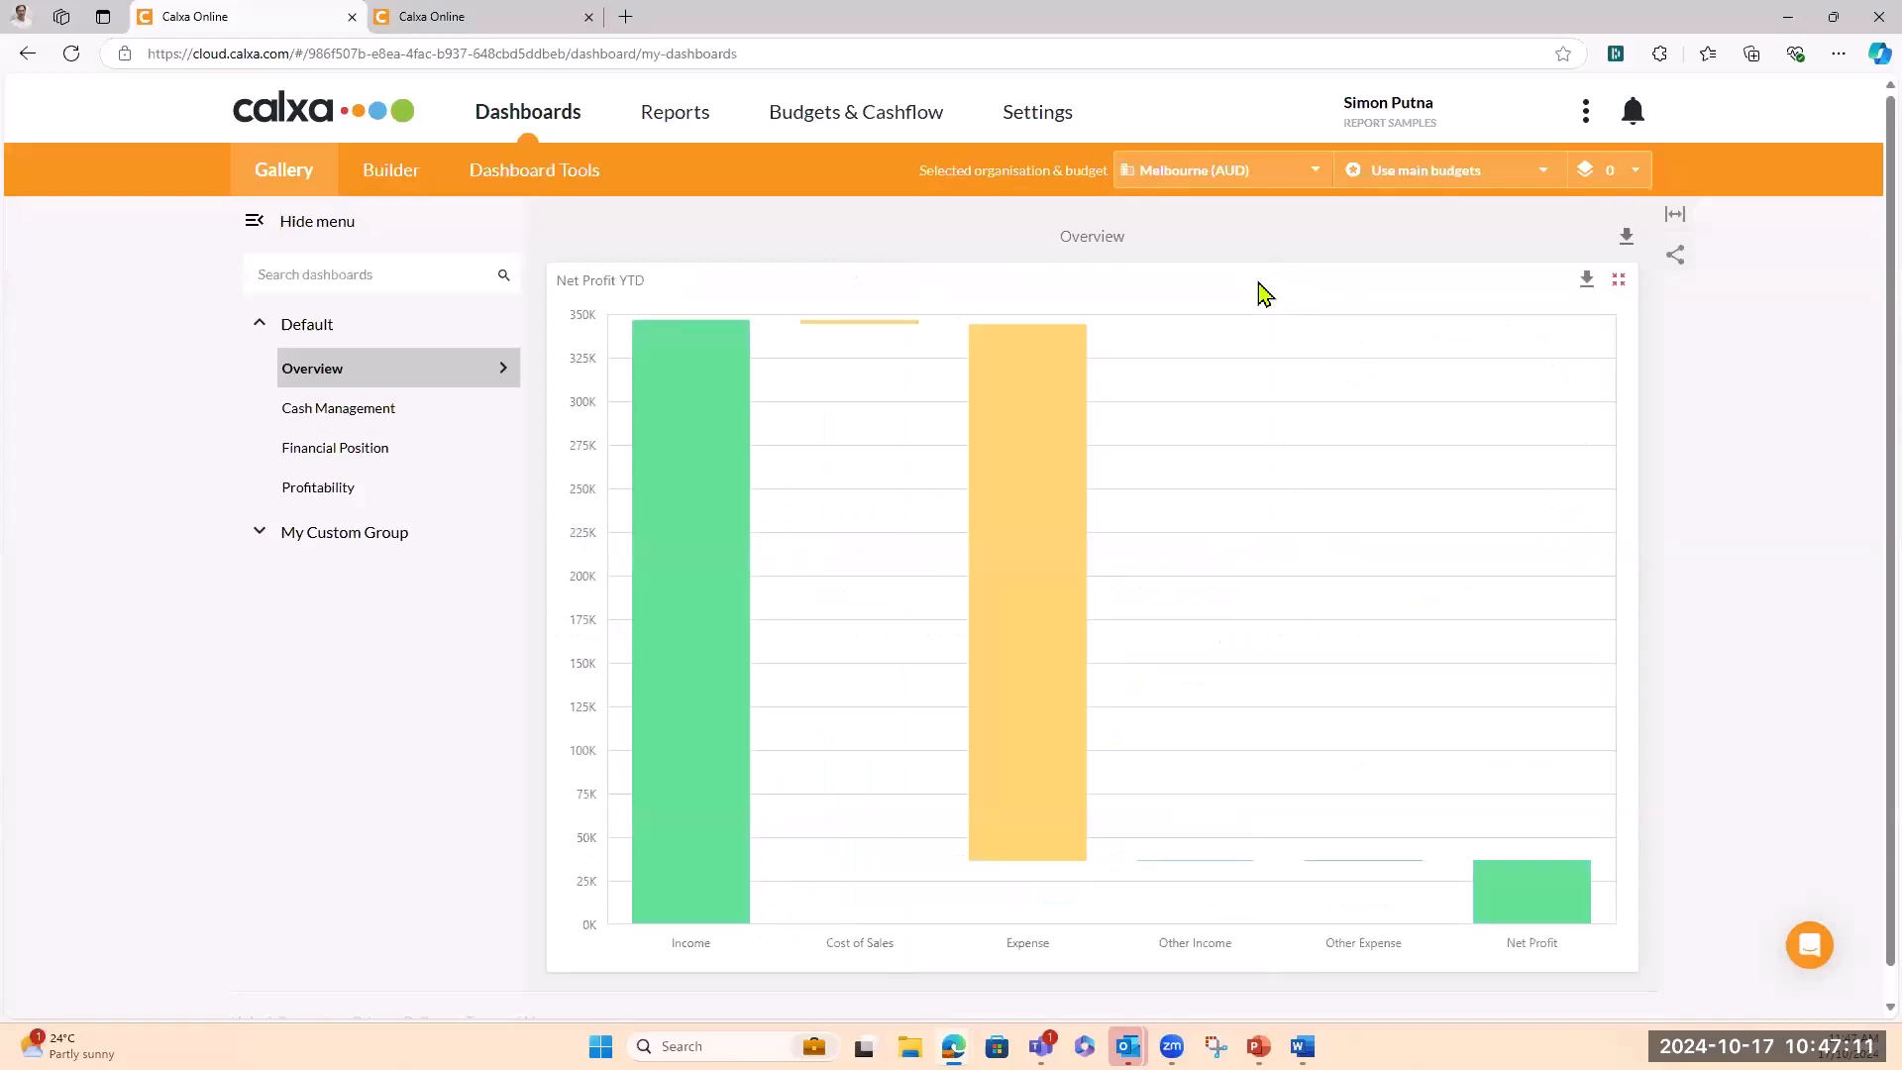
pyautogui.click(1619, 289)
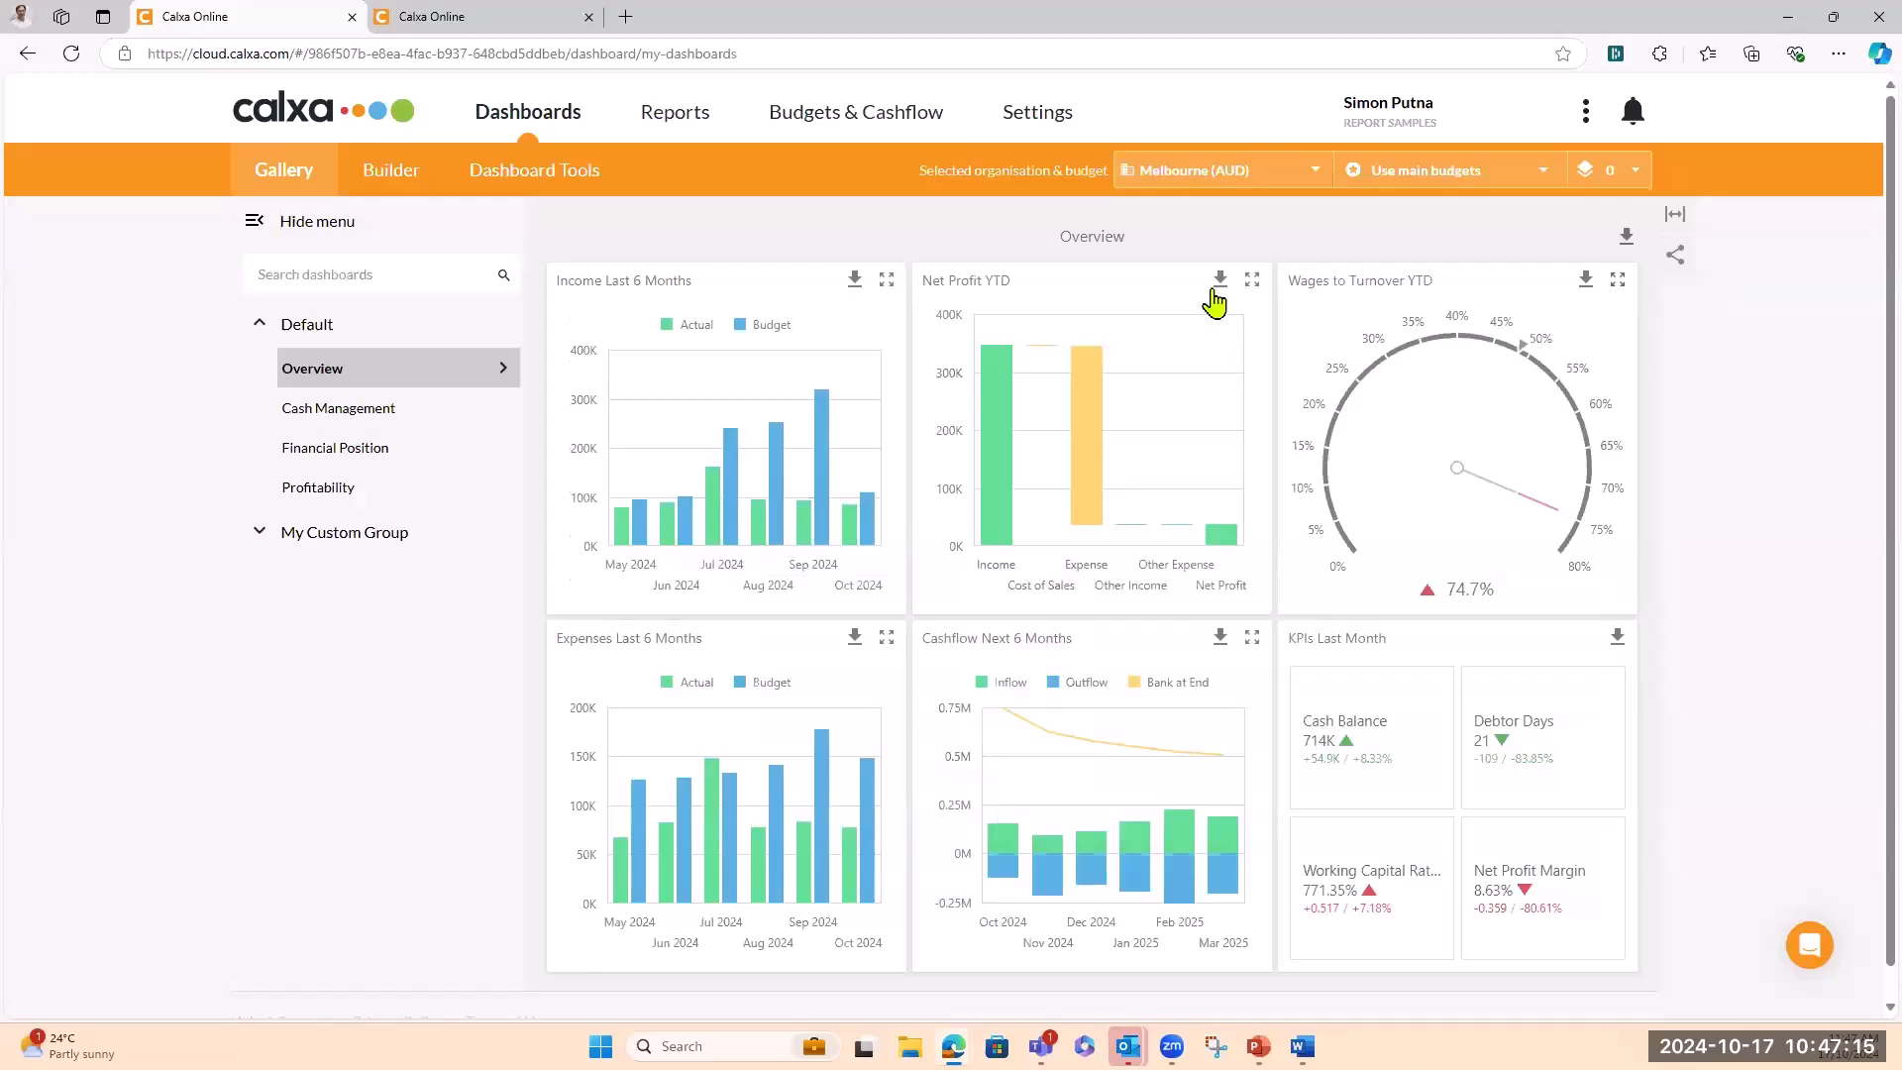
pyautogui.click(1676, 222)
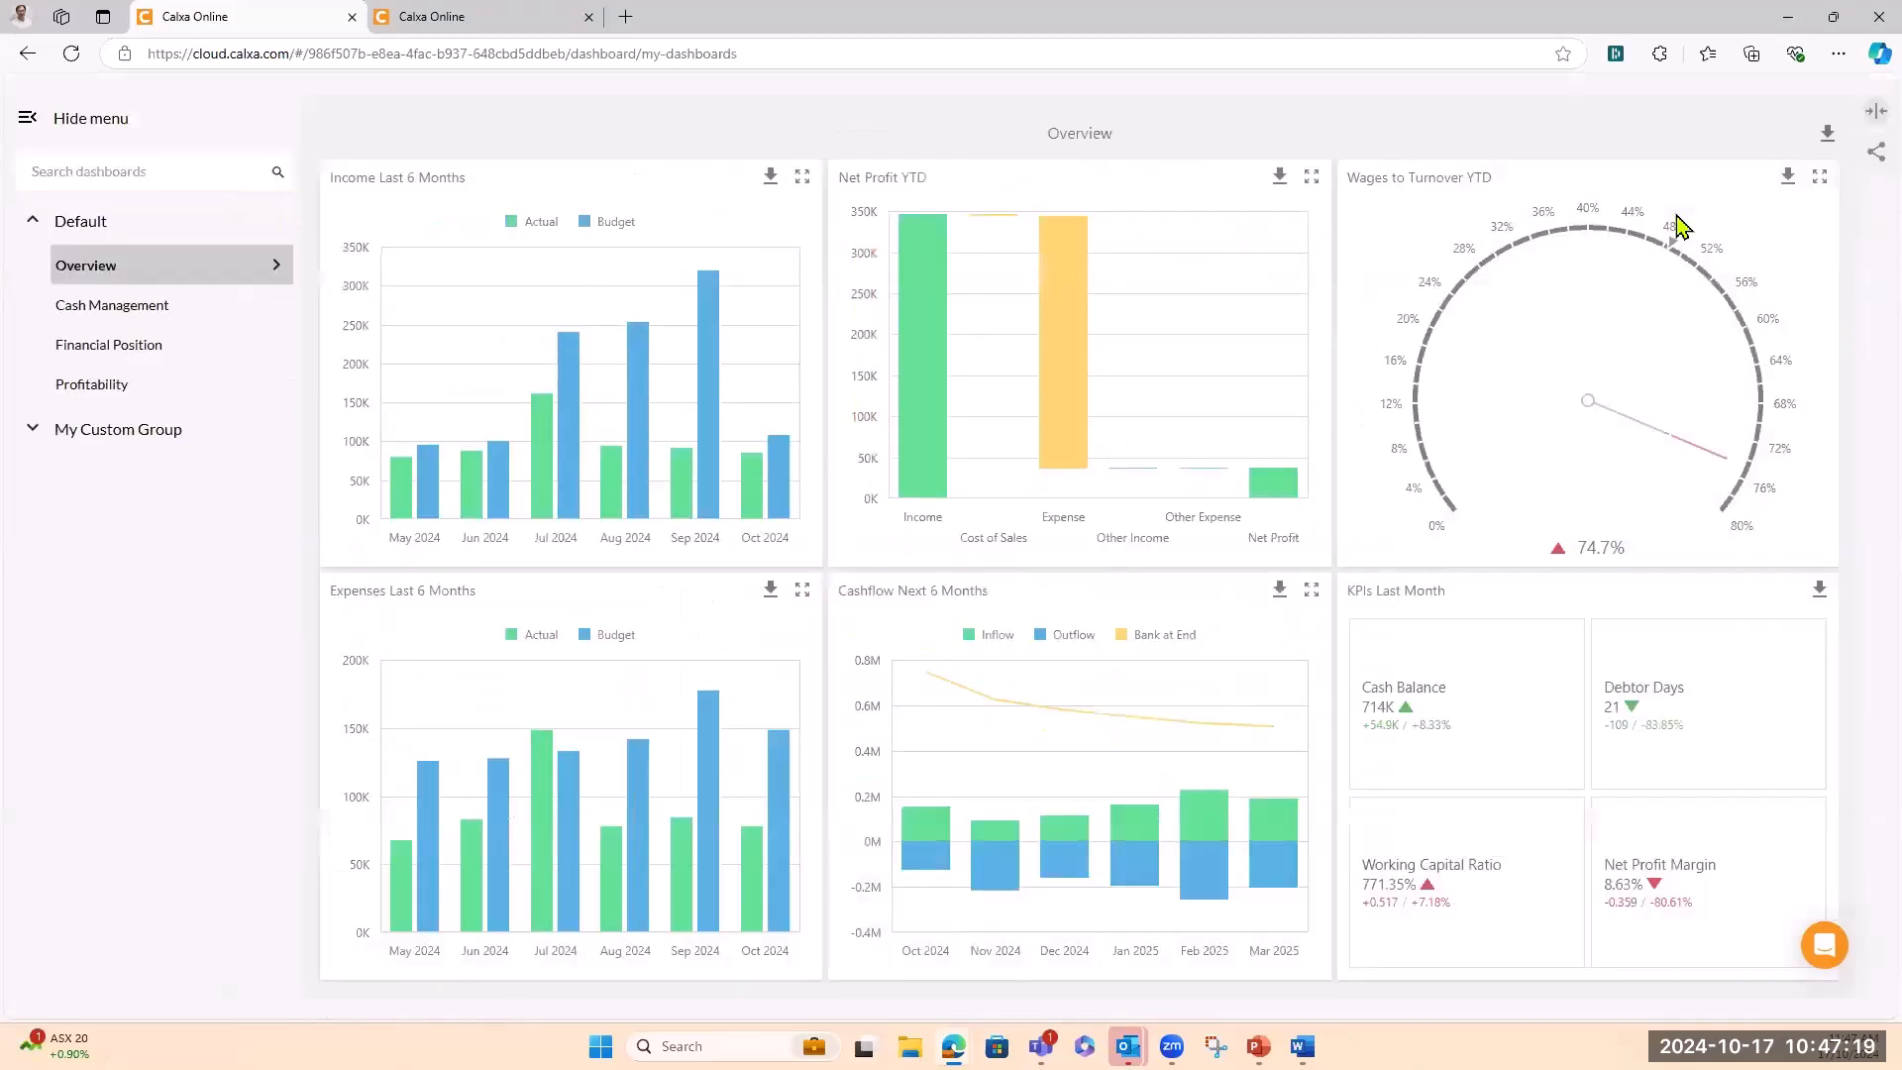
# Restore the header layout and export the whole Overview dashboard as Overview.pdf
pyautogui.click(1872, 116)
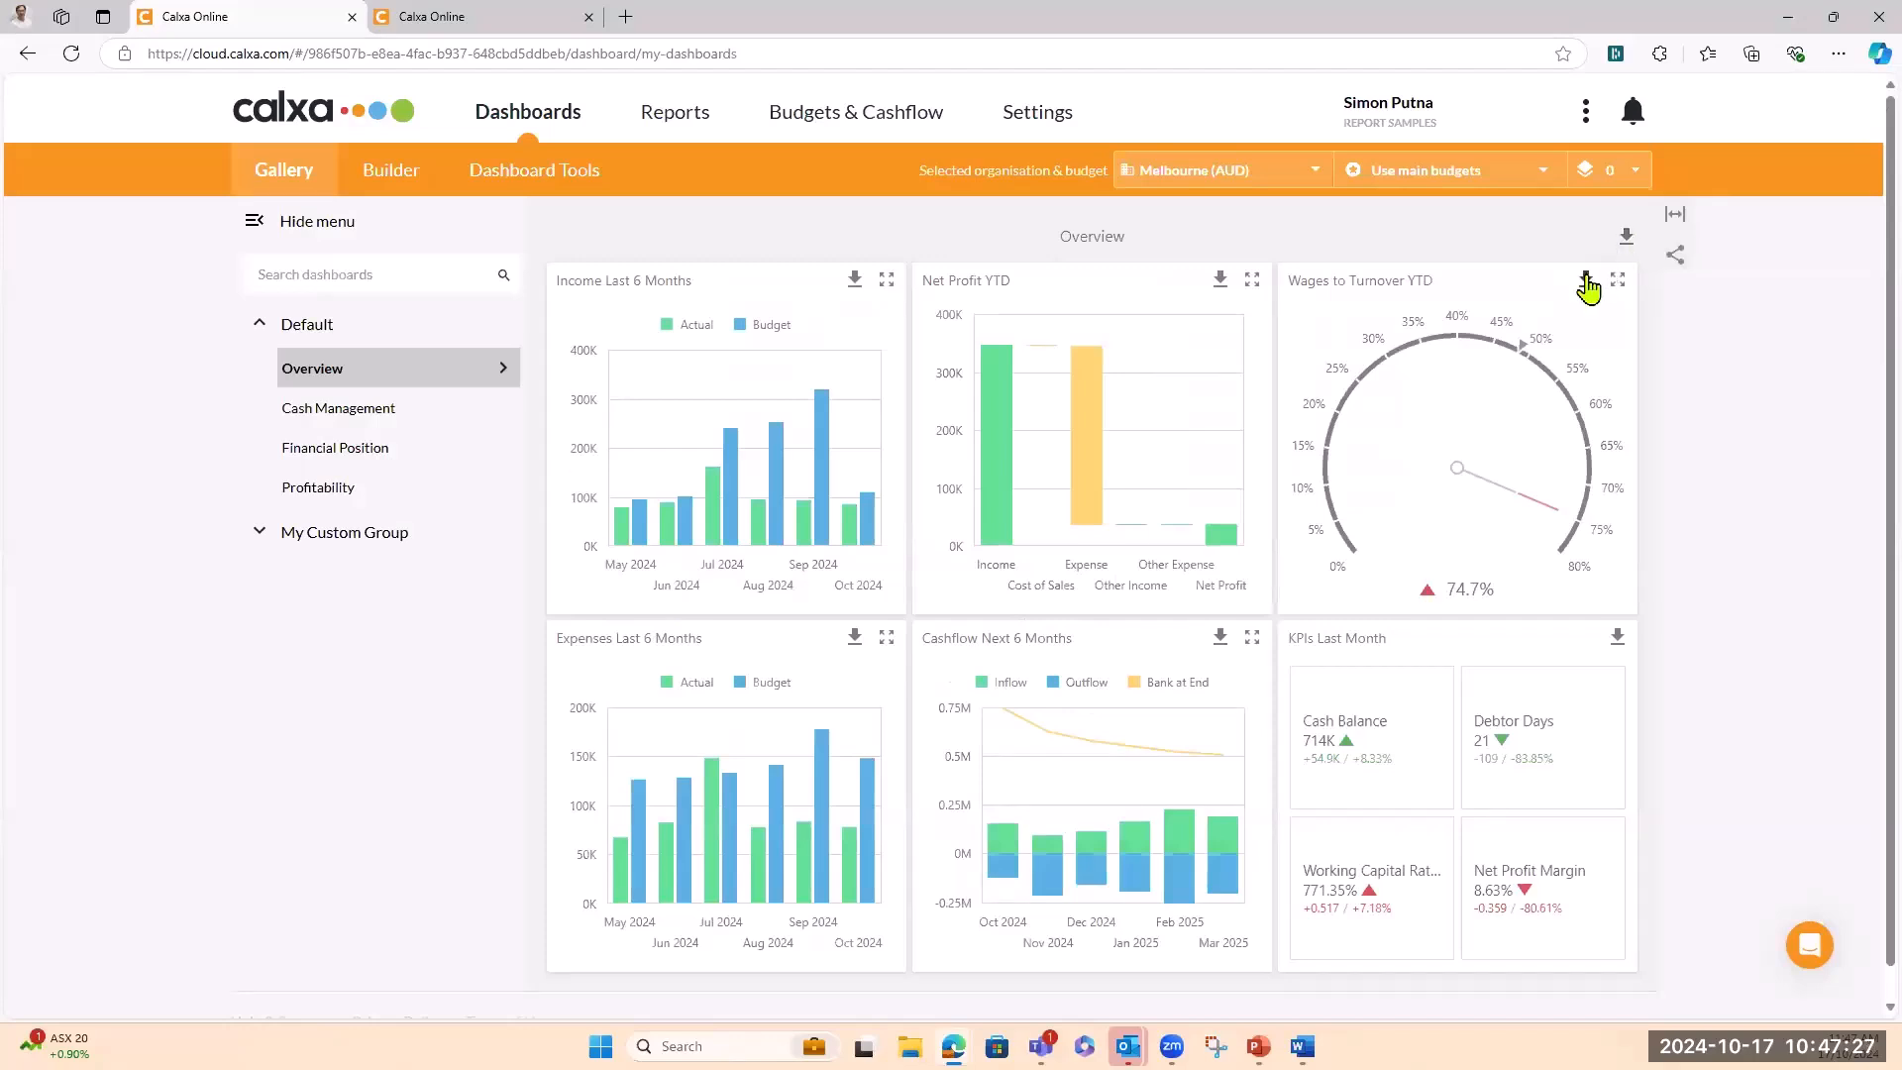
pyautogui.click(1627, 238)
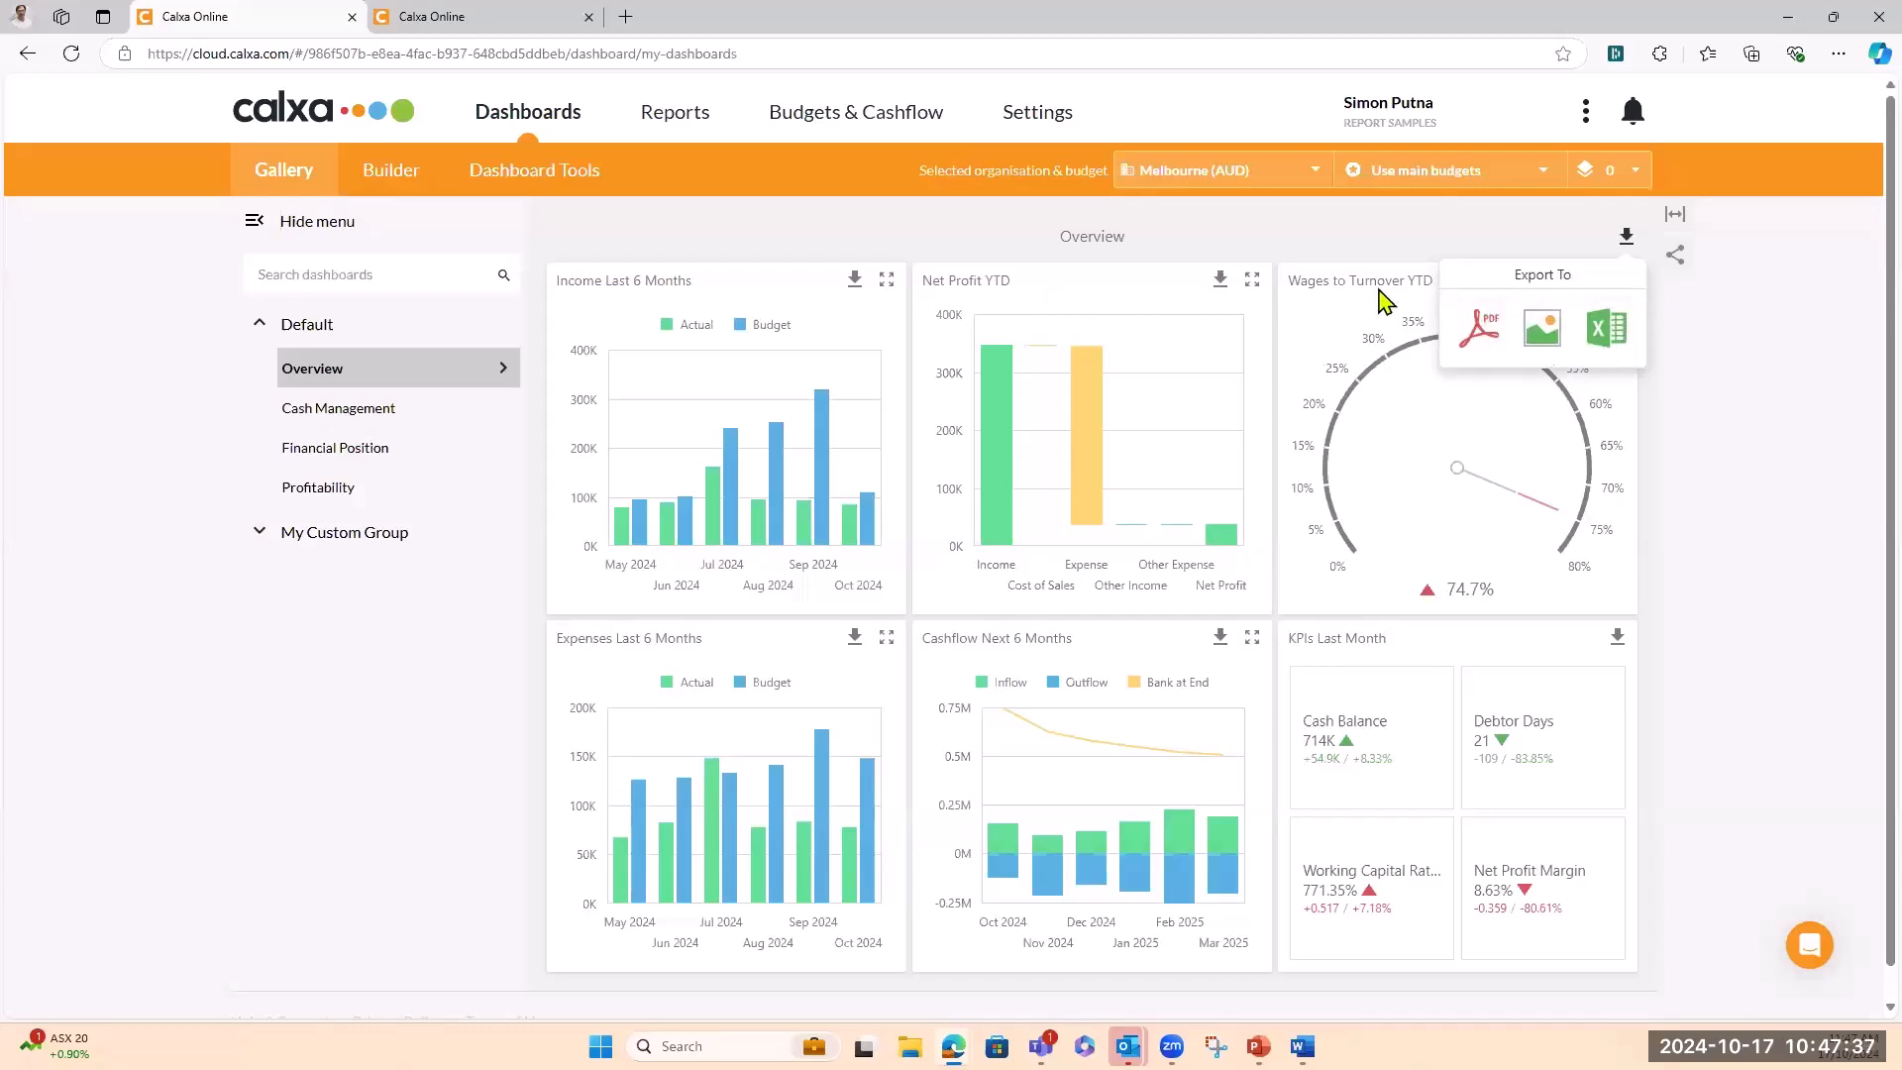
pyautogui.click(1485, 335)
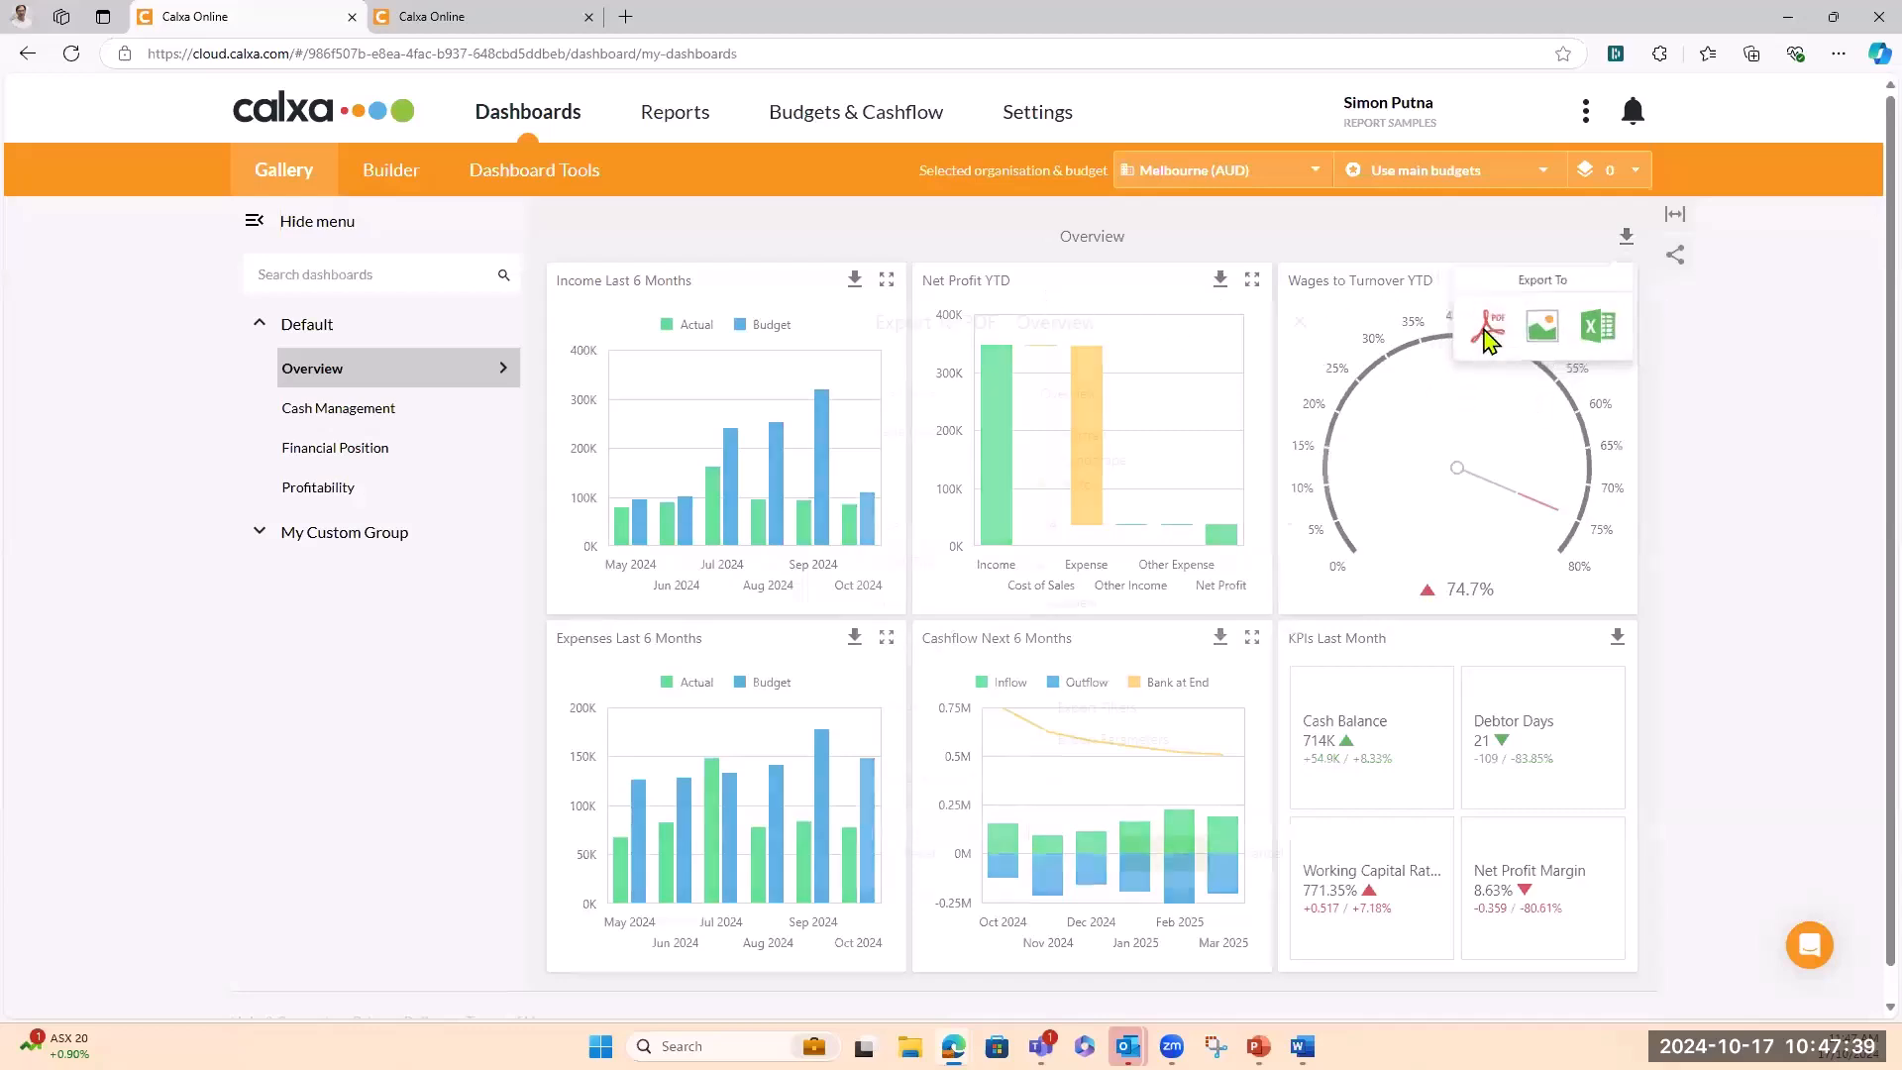
pyautogui.click(1159, 849)
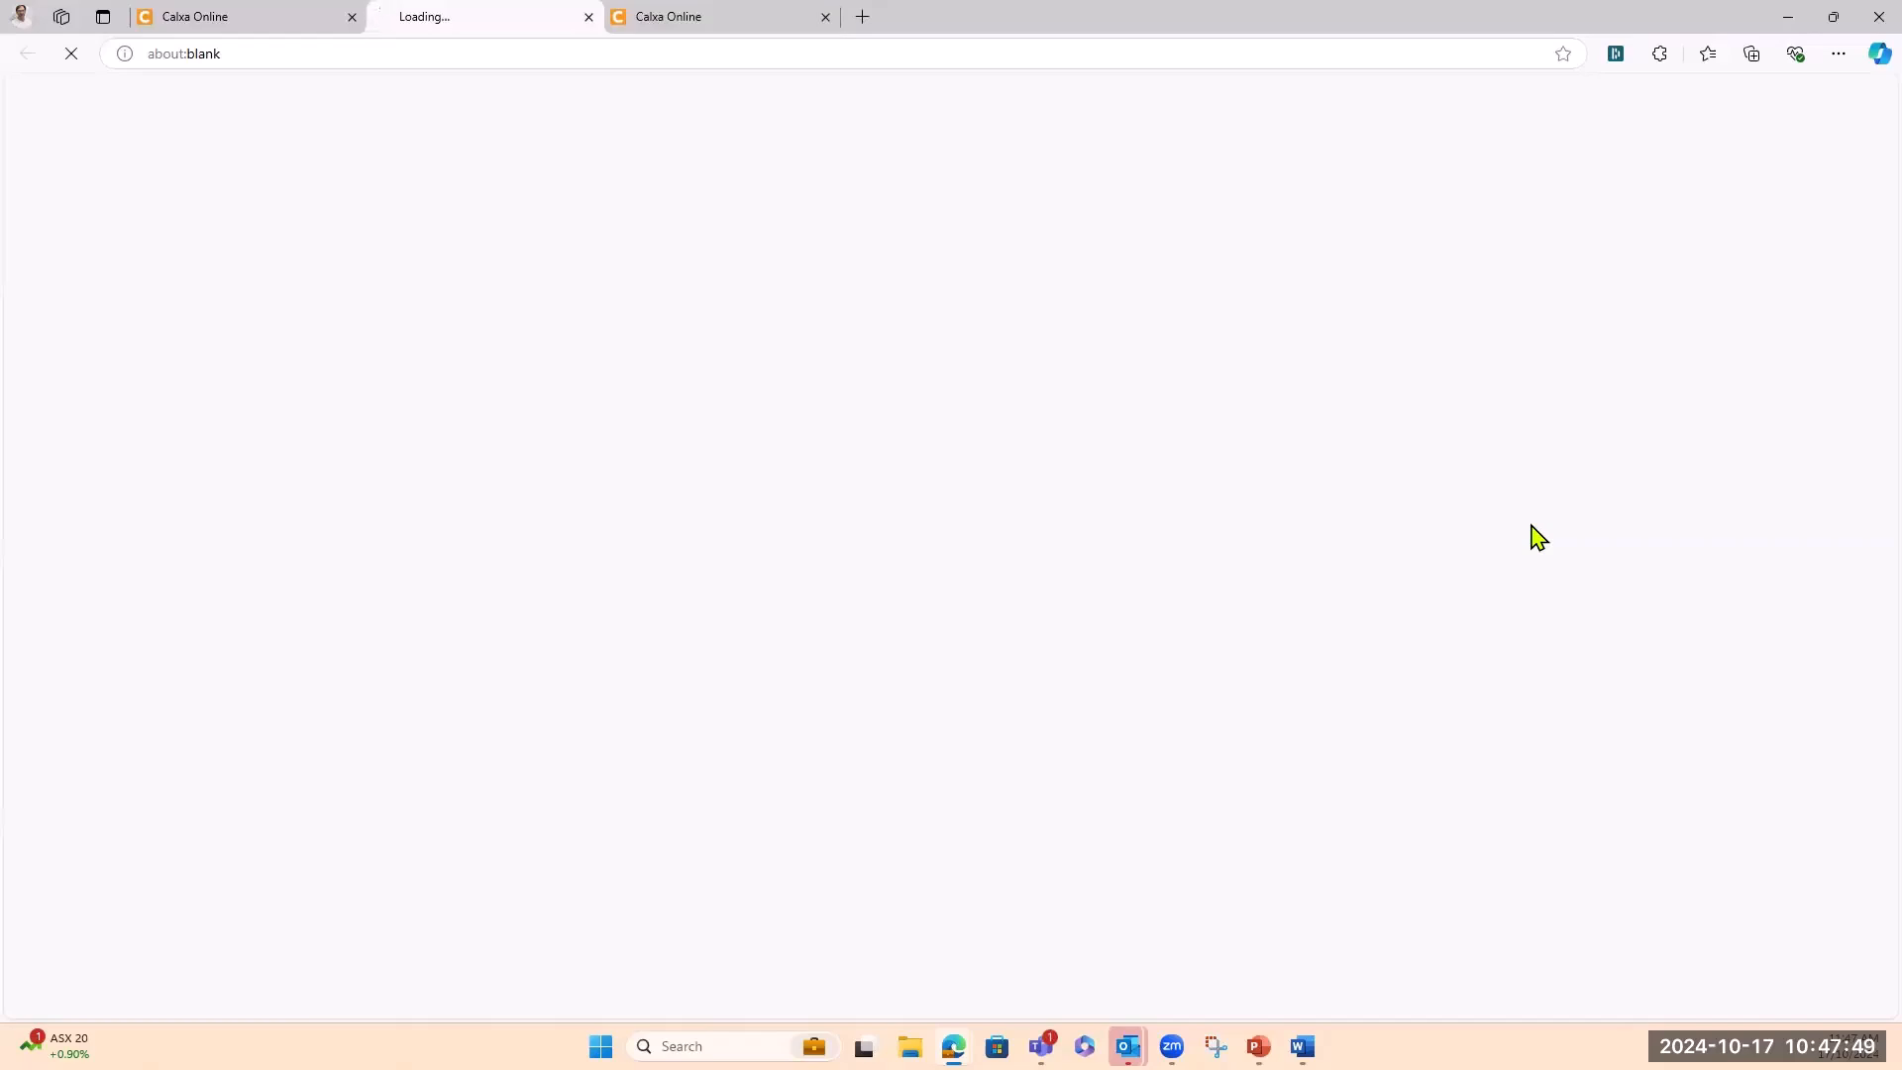
pyautogui.click(242, 20)
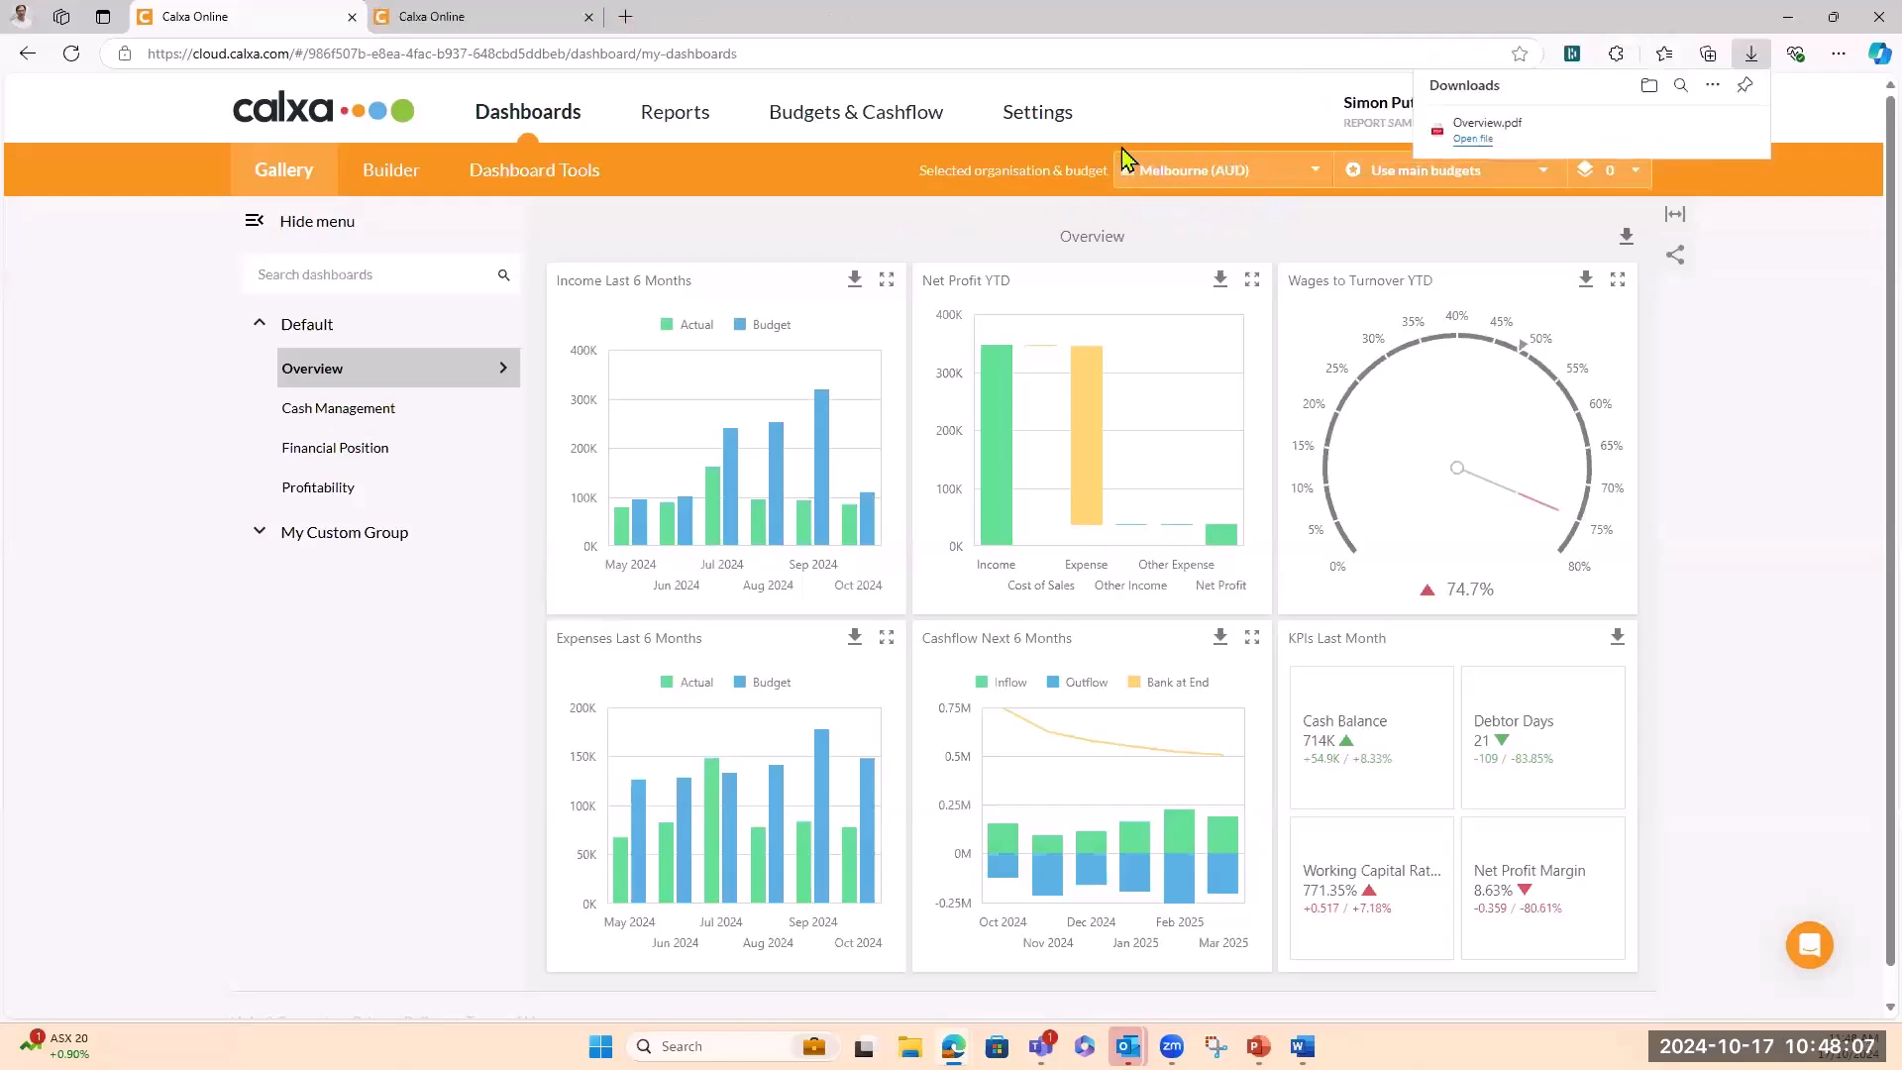
# Switch the Overview dashboard to ABC Inventory Ltd, then view Cash Management in the second tab
pyautogui.click(1317, 178)
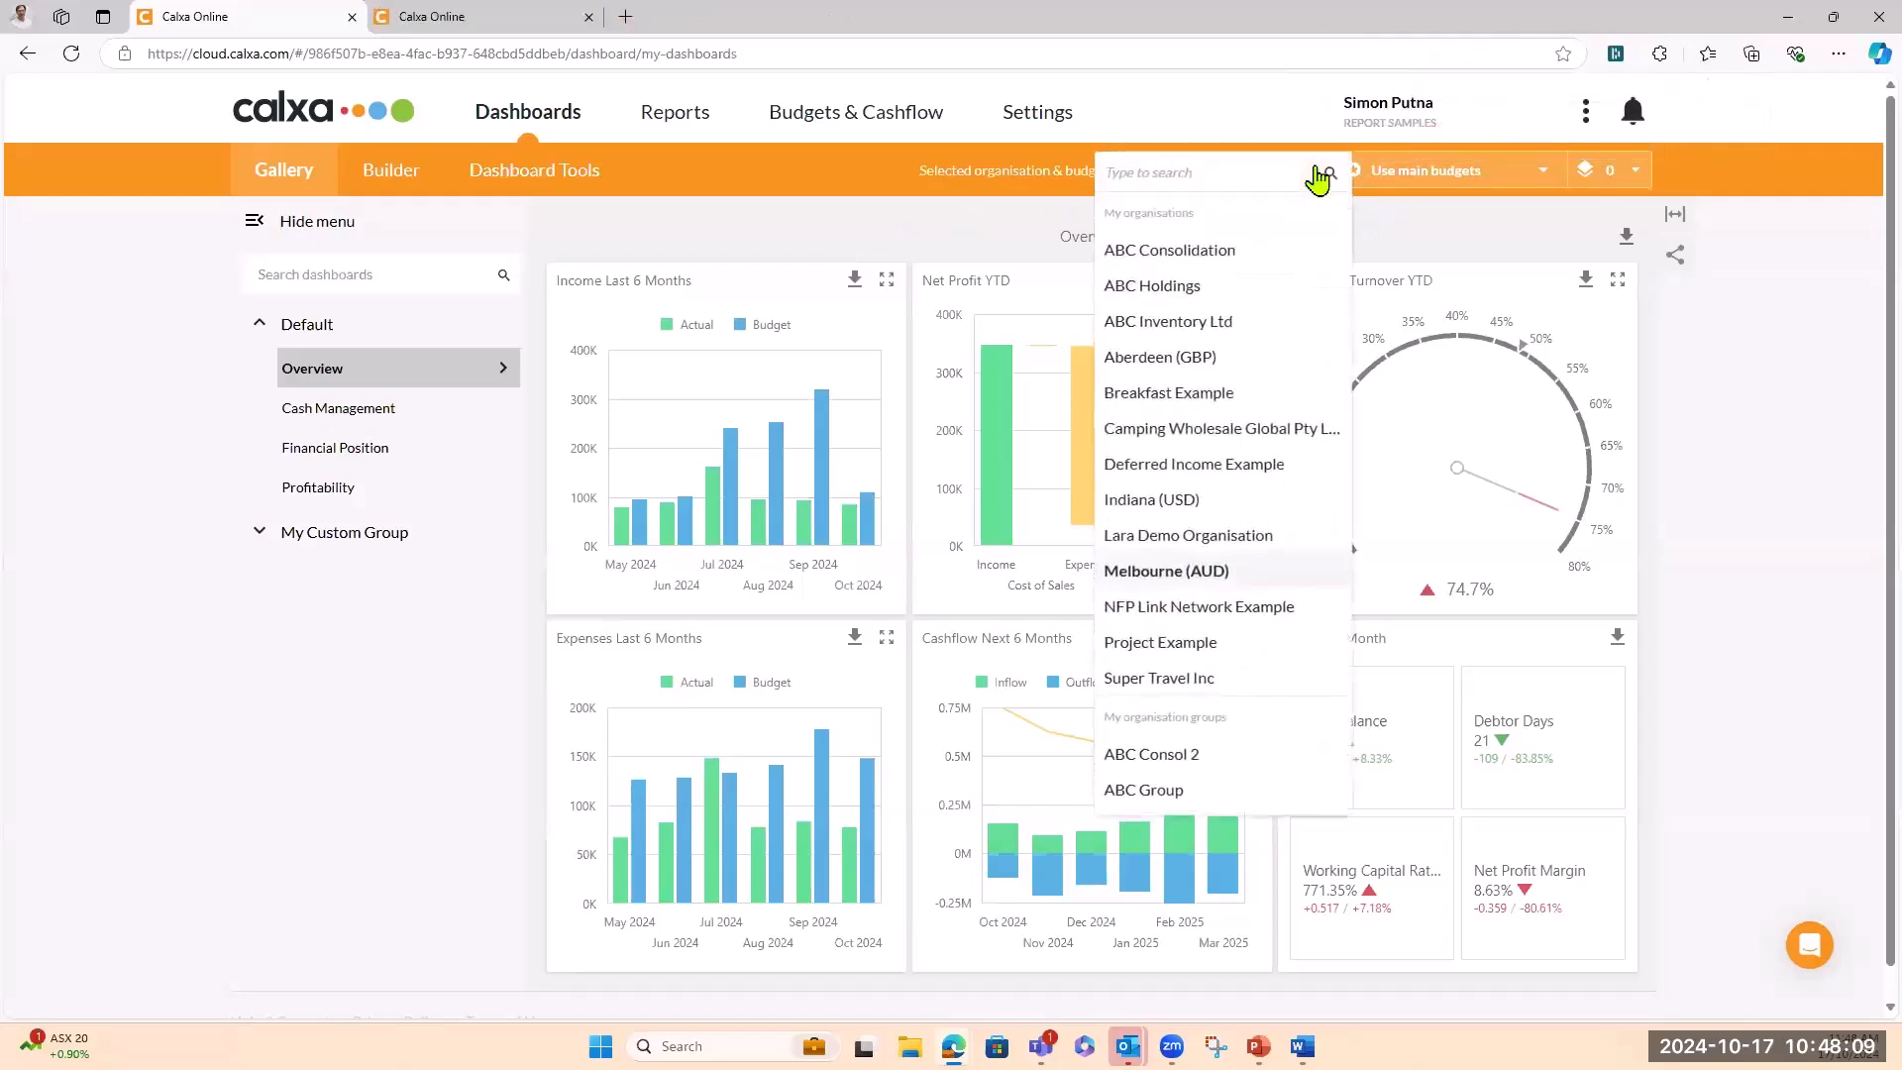
pyautogui.click(1180, 323)
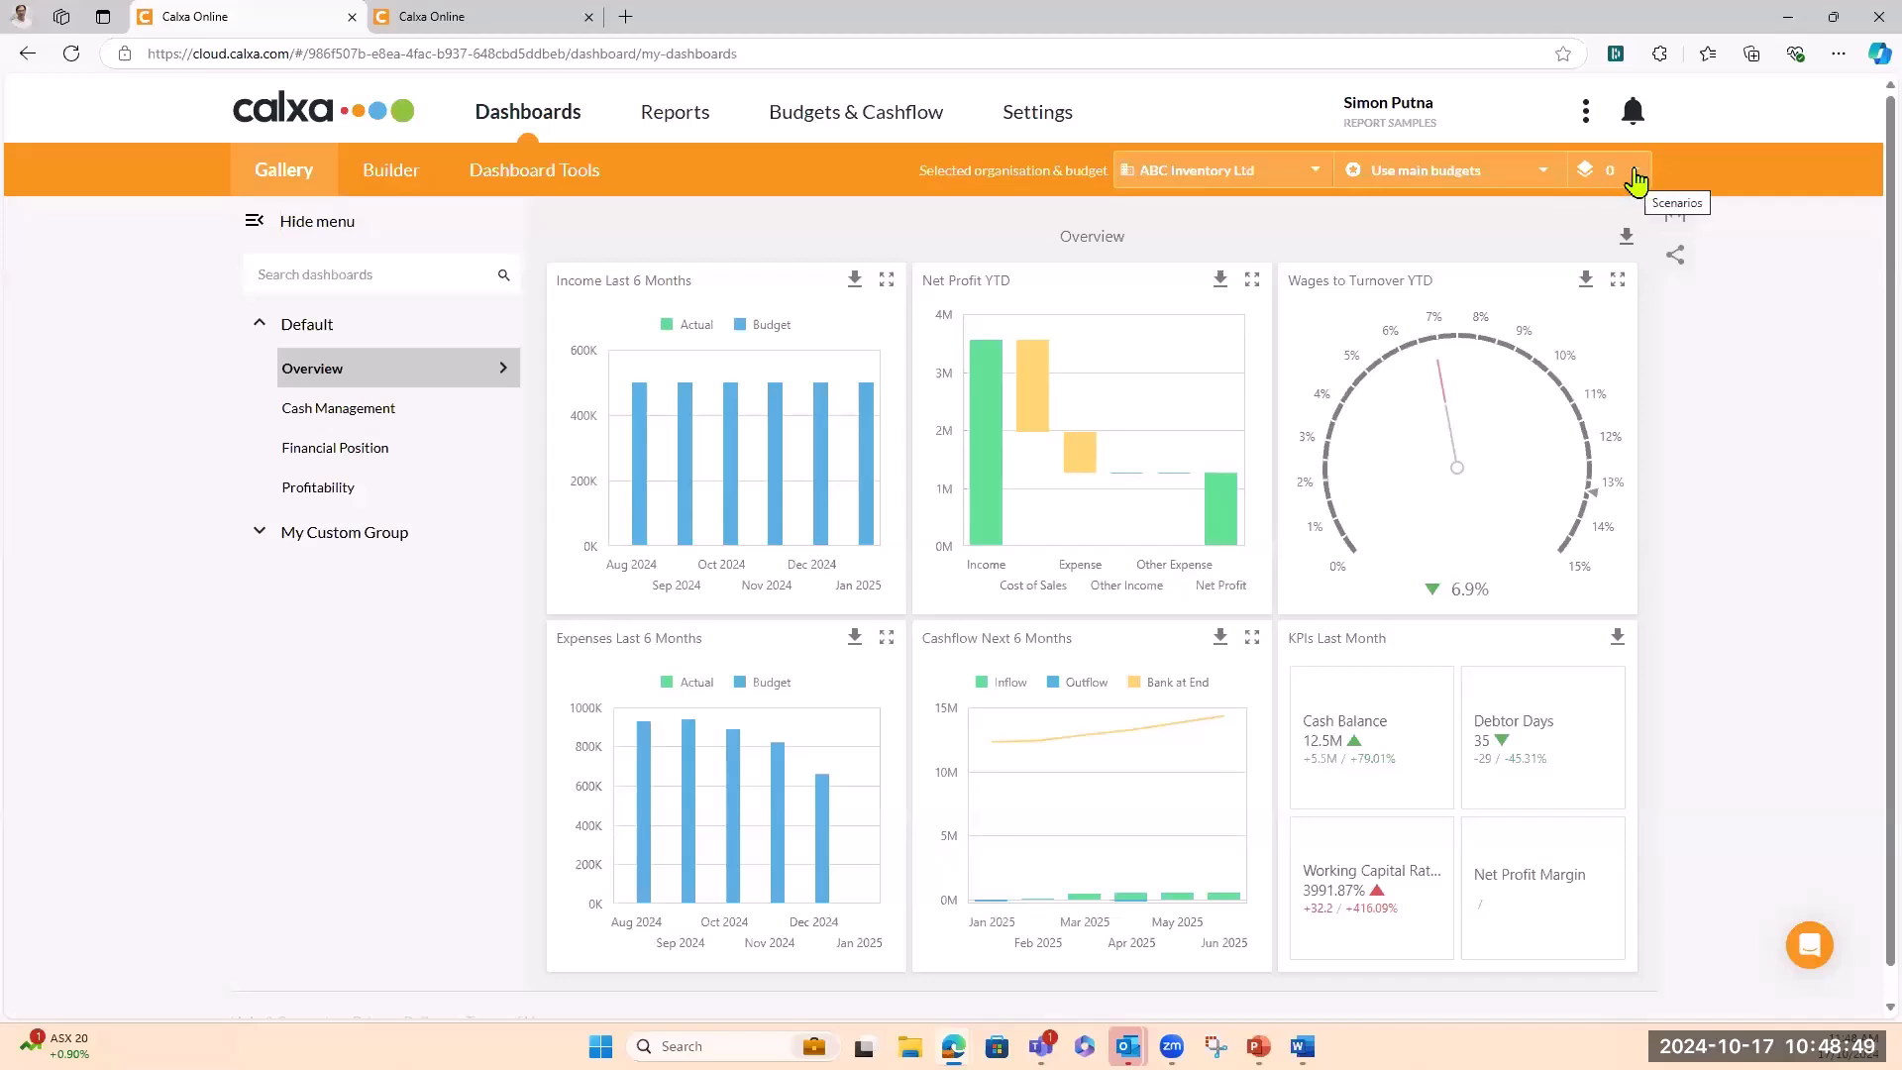
pyautogui.click(516, 28)
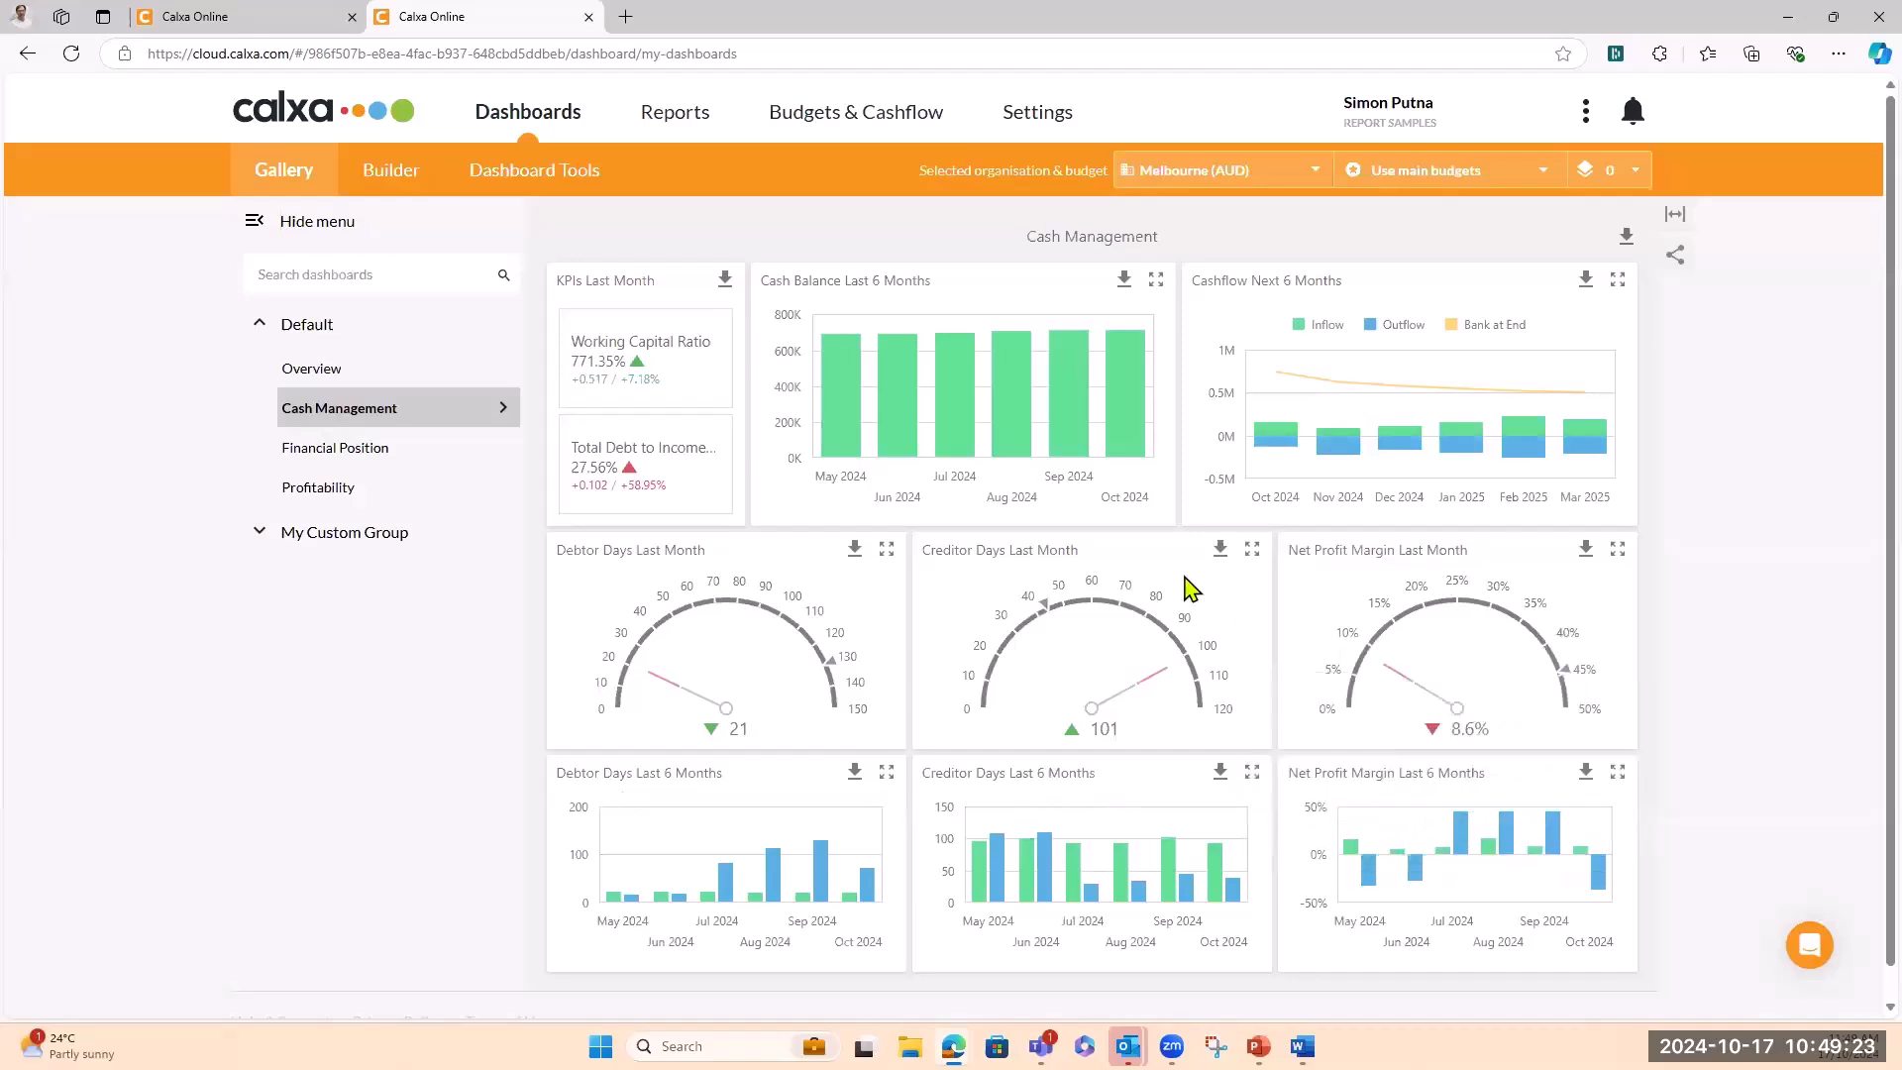
# In the first tab, go from Financial Position to ABC Inventory Ltd's Profitability dashboard
pyautogui.click(298, 29)
pyautogui.click(359, 462)
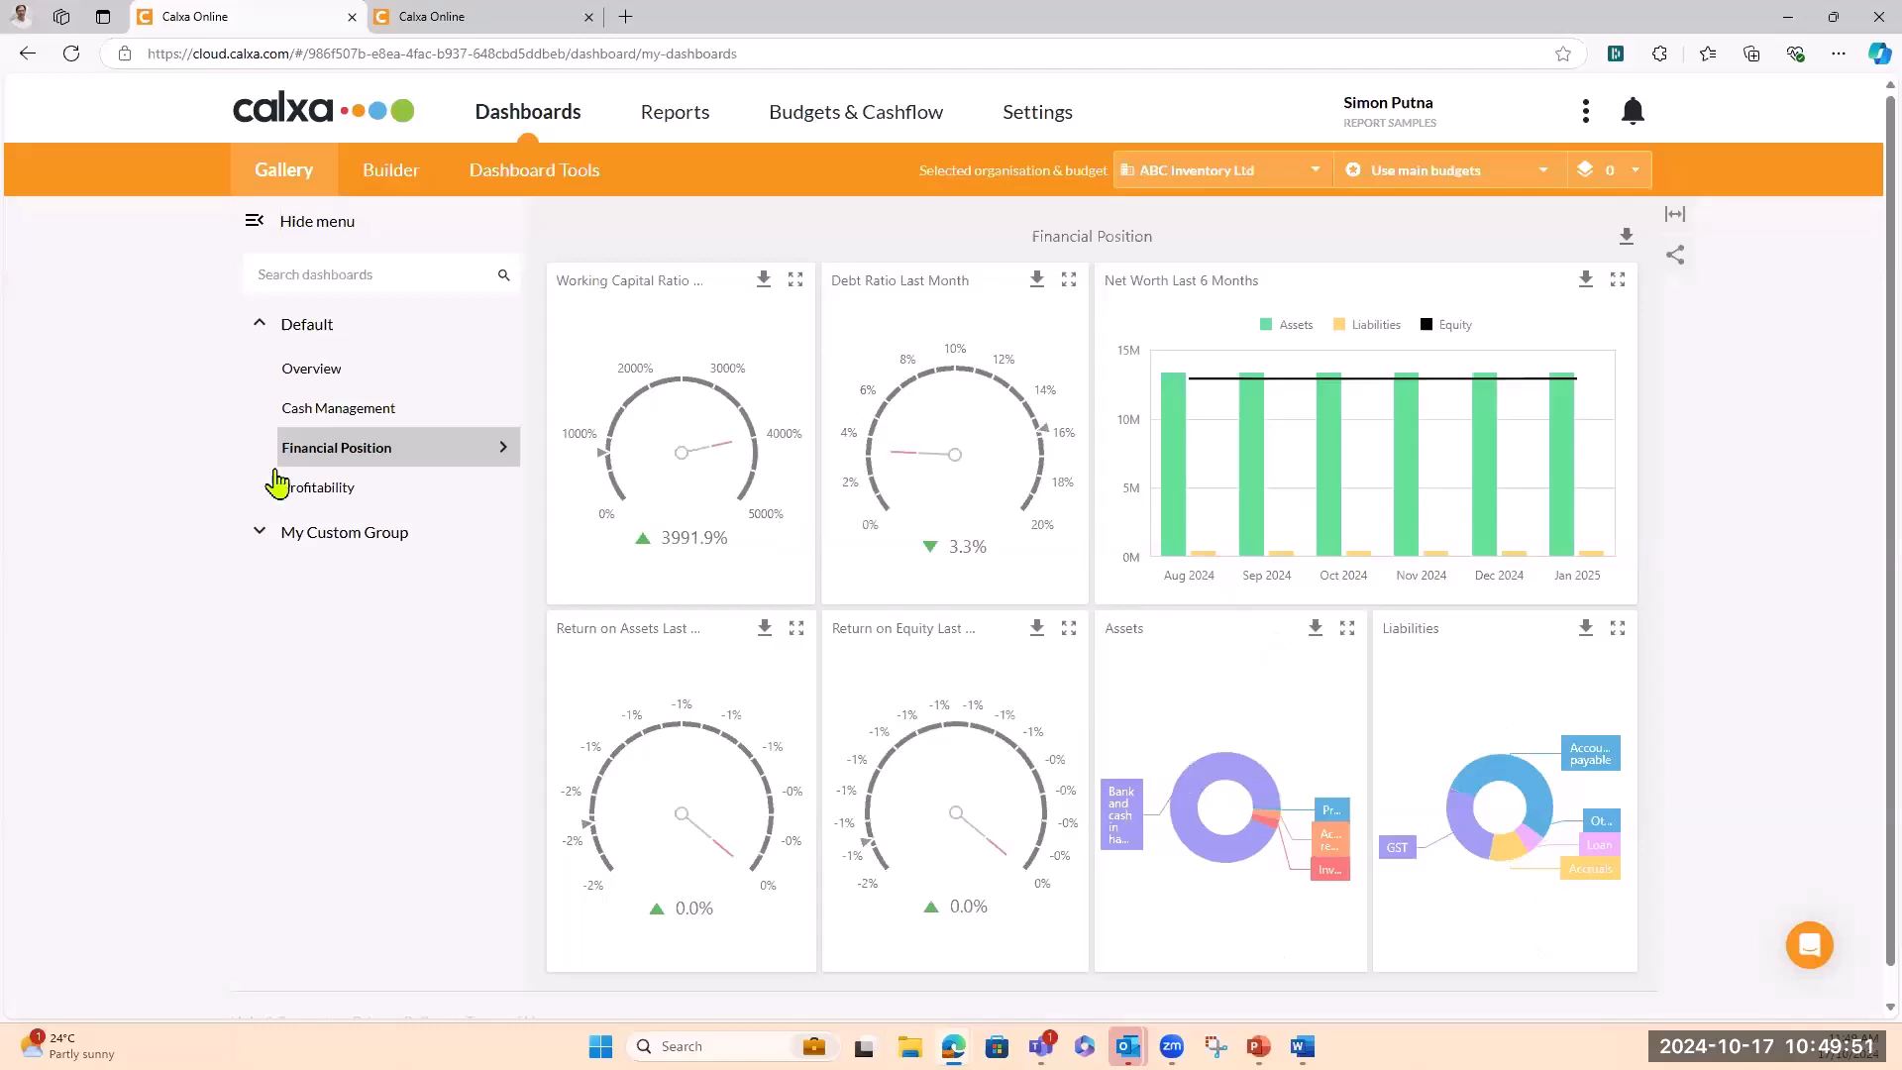
pyautogui.click(349, 491)
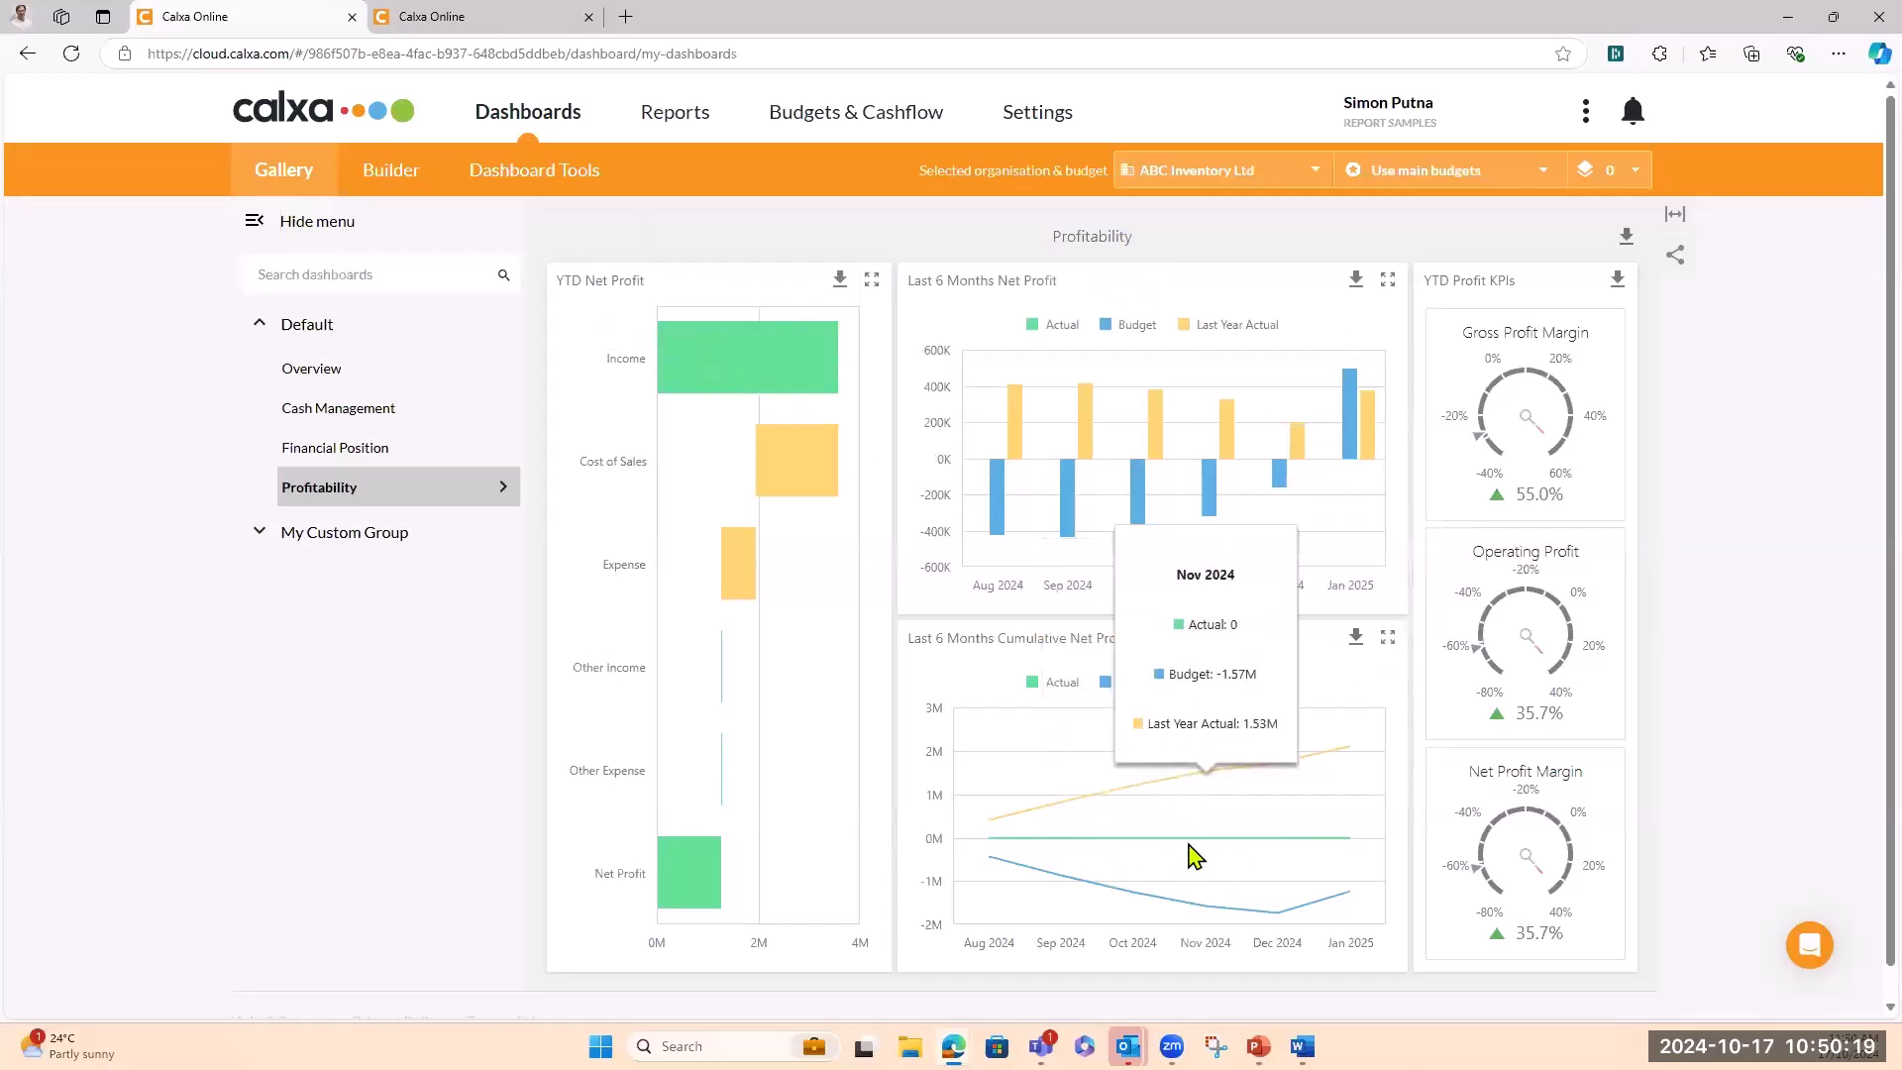
# Export the Last 6 Months Net Profit chart as a PDF, view it, then close it
pyautogui.click(1356, 281)
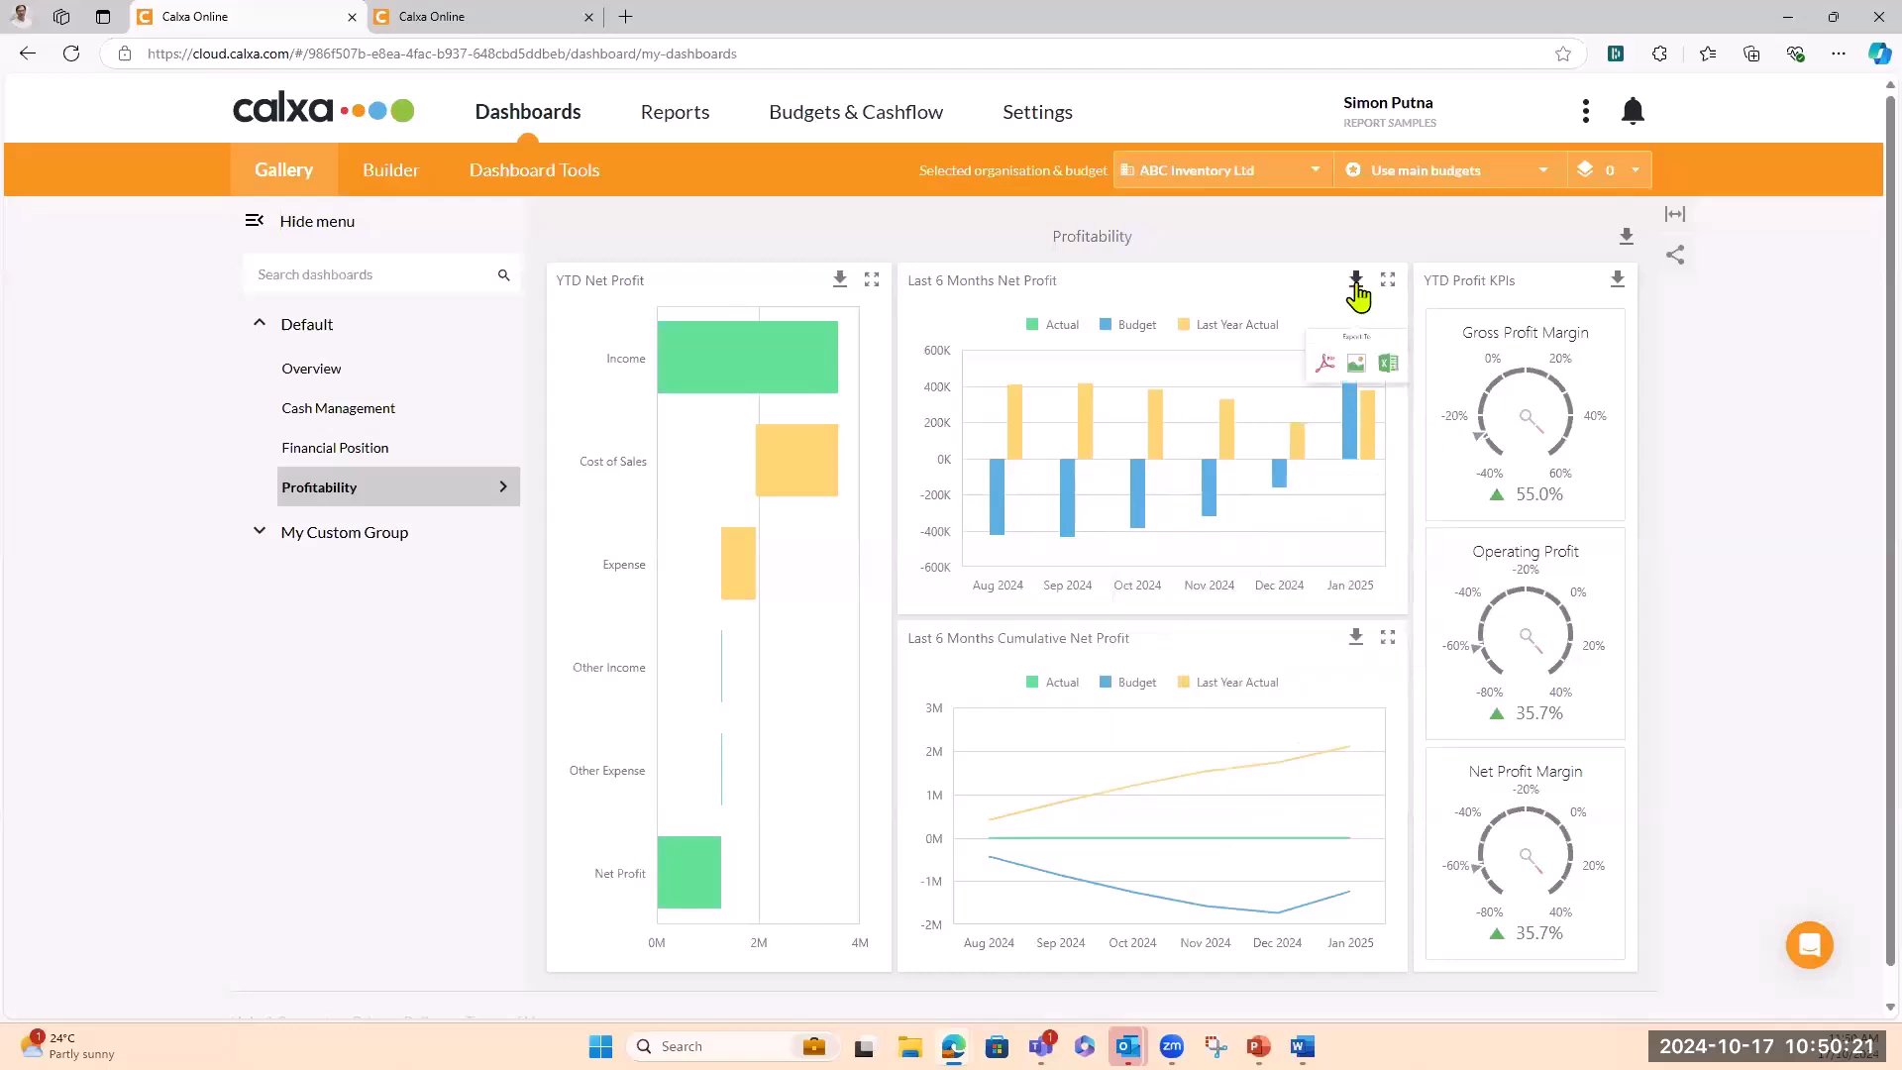
pyautogui.click(1288, 373)
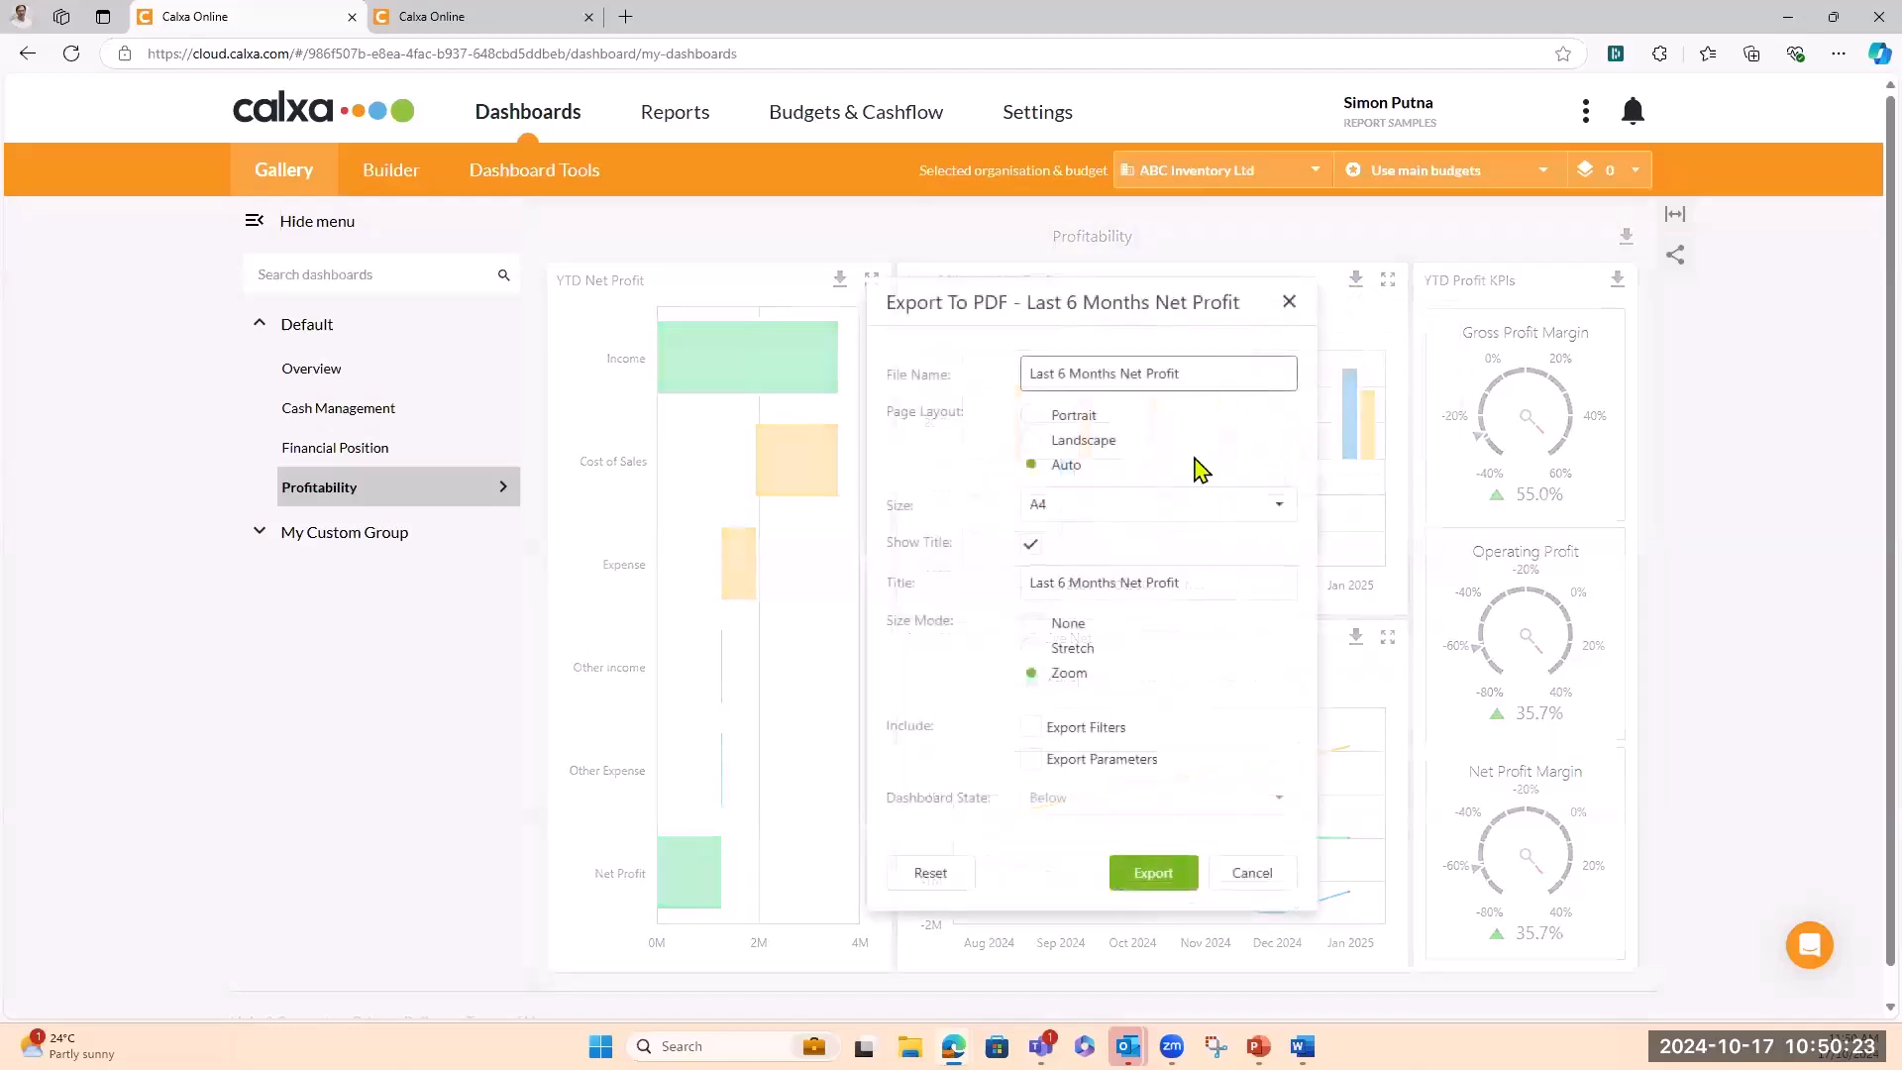
pyautogui.click(1155, 876)
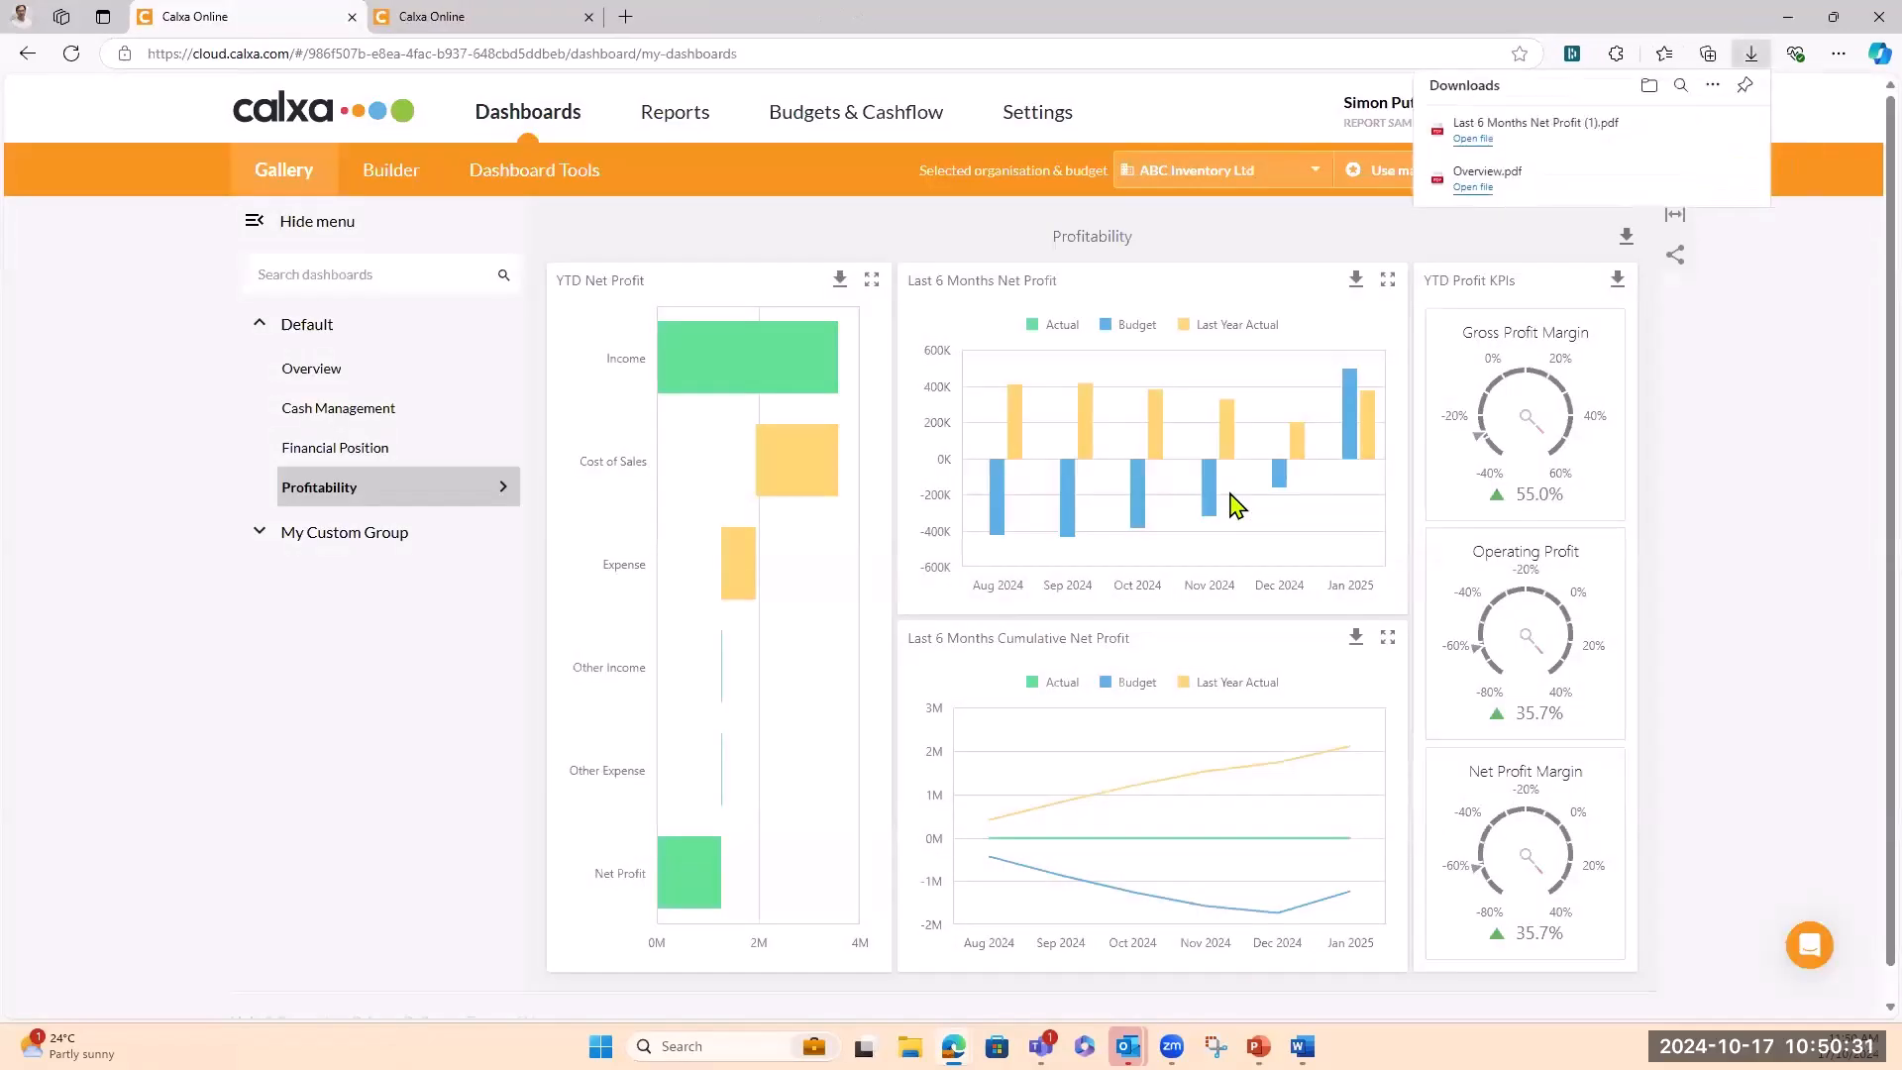
pyautogui.click(1436, 120)
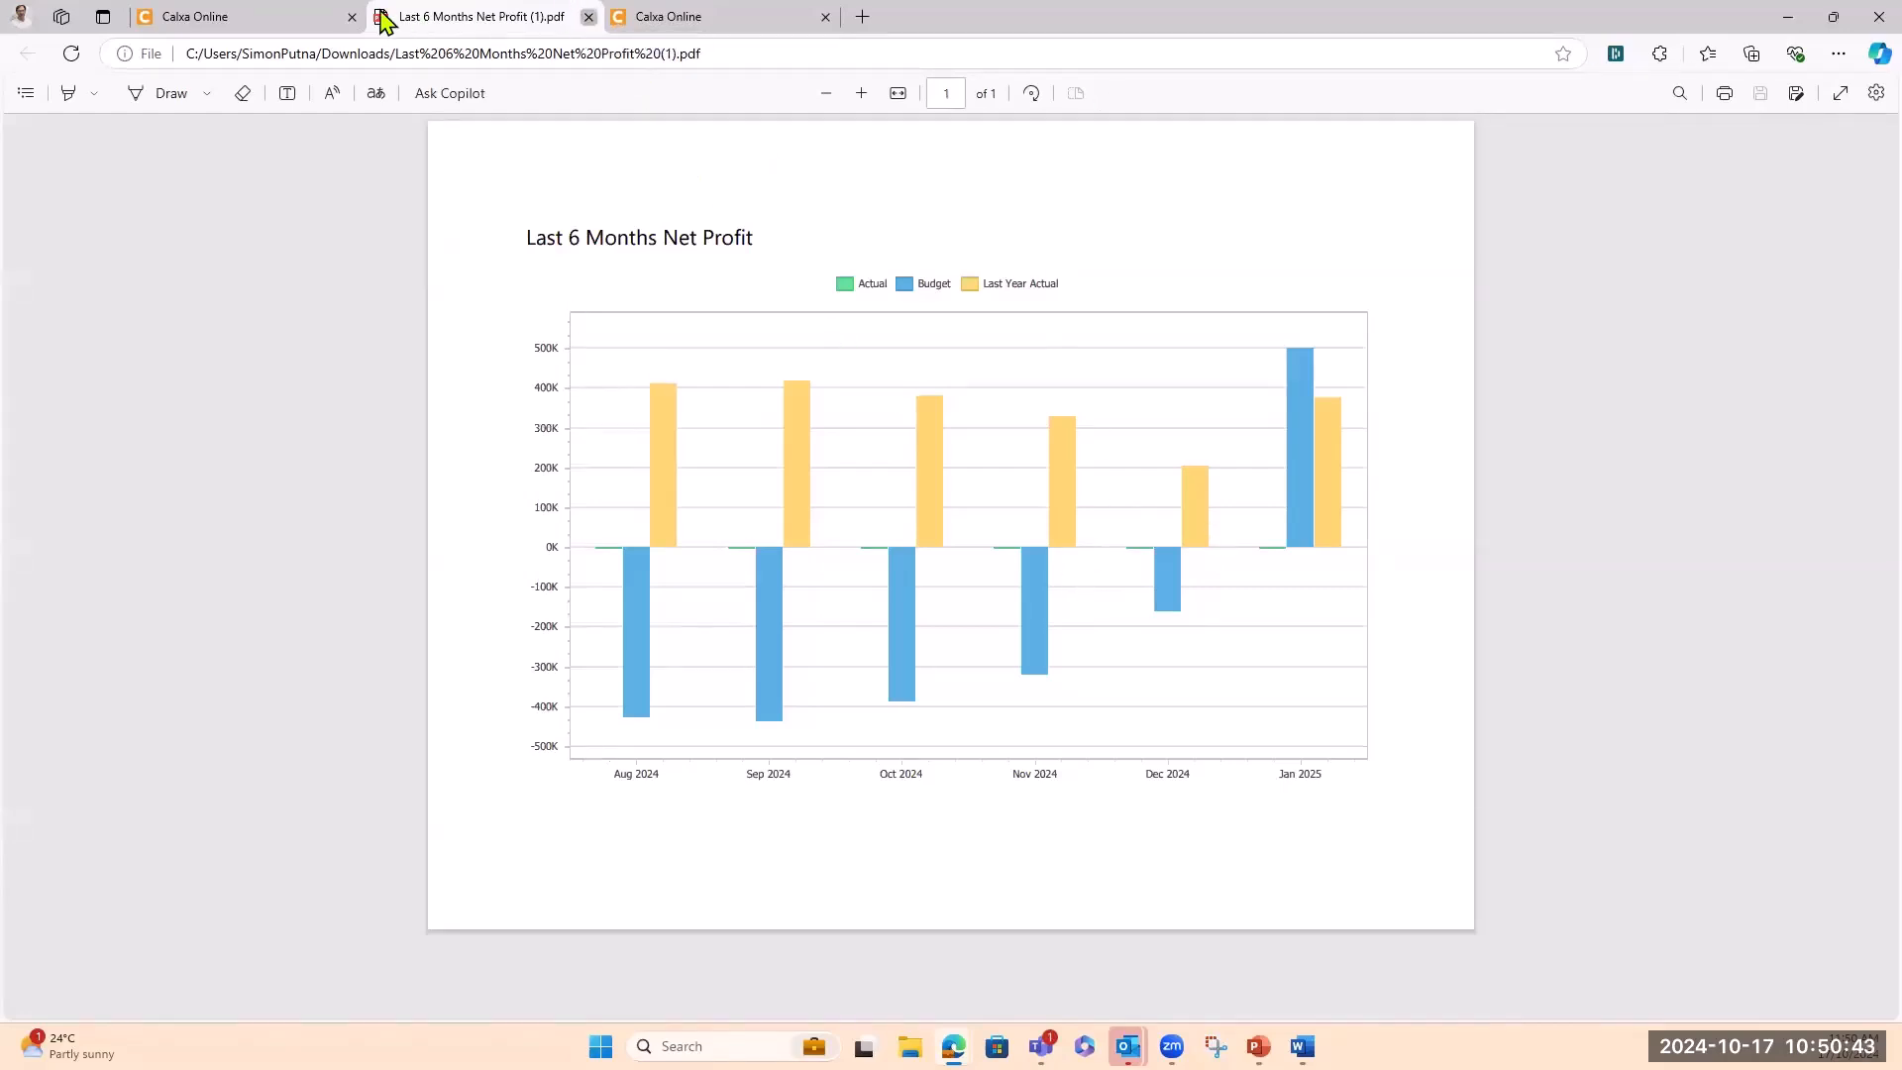
pyautogui.click(587, 17)
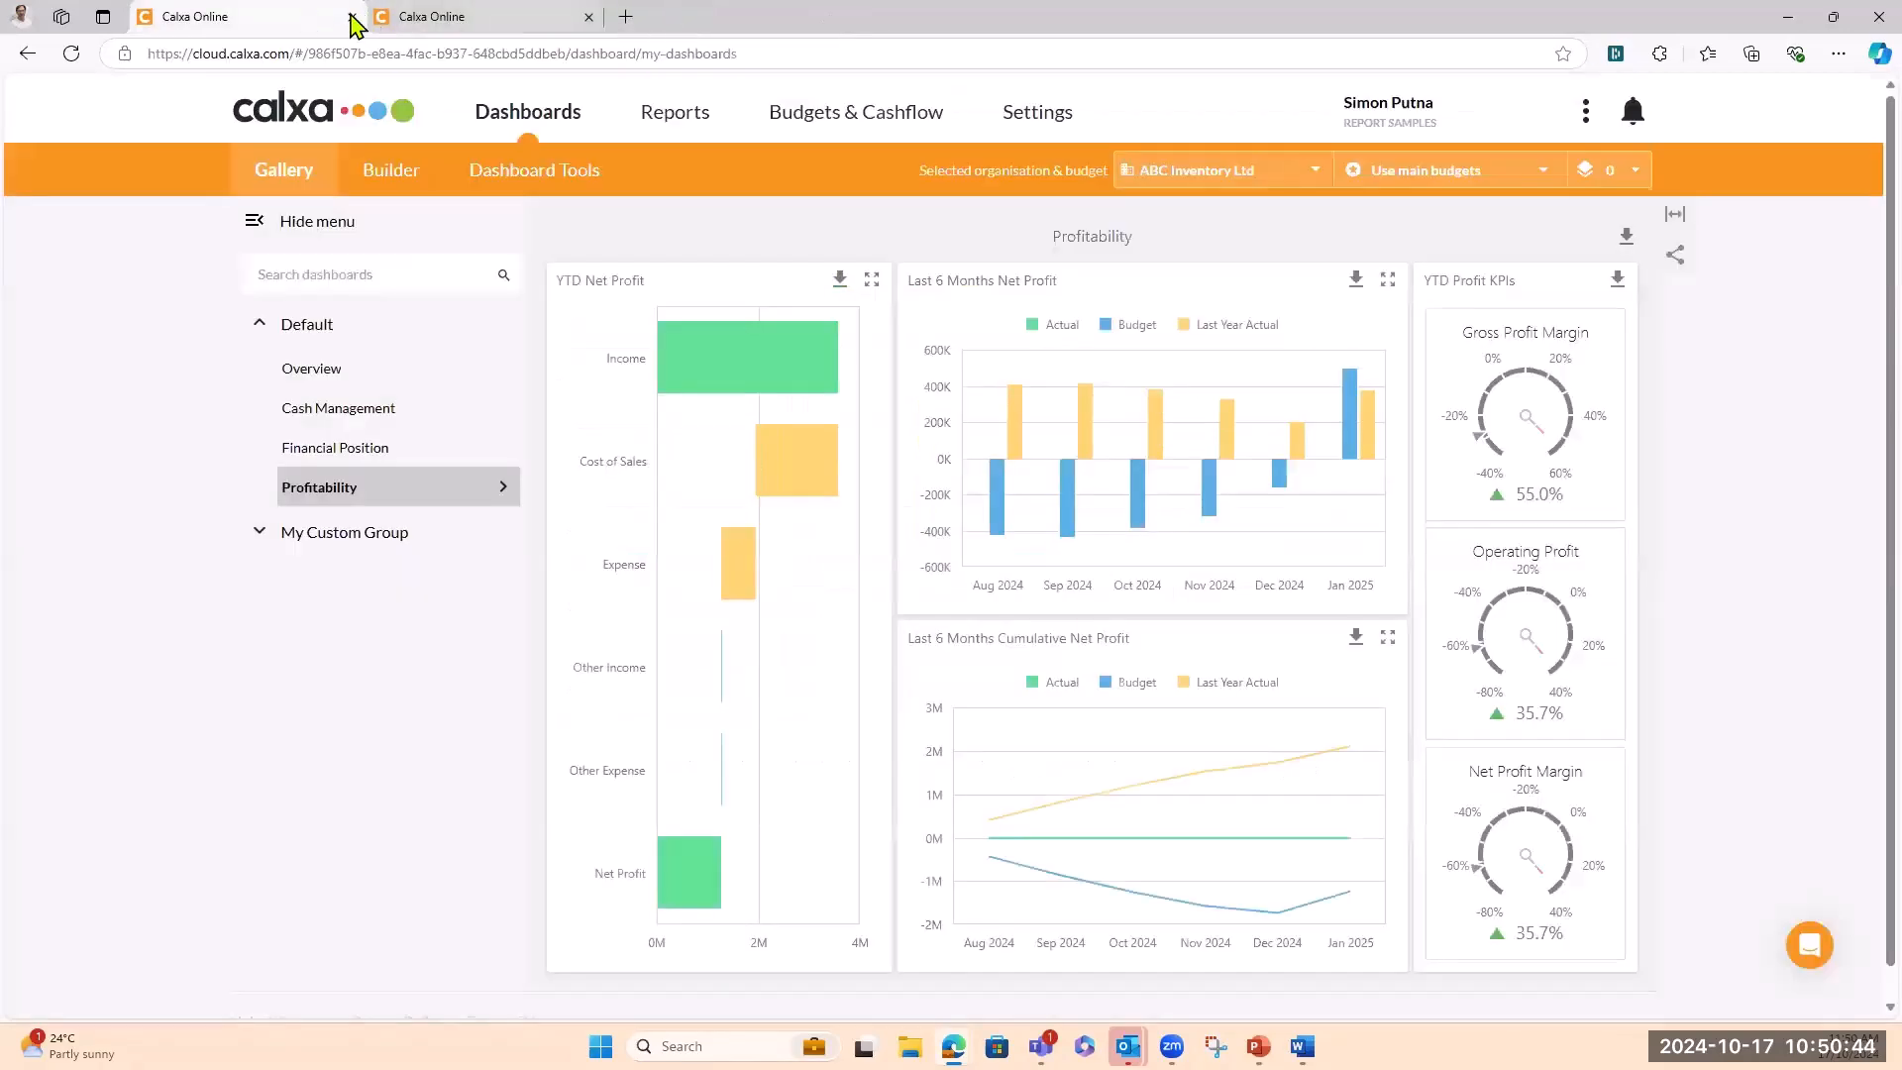
# Show the Melbourne (AUD) Overview dashboard with all six widgets in the second Calxa tab
pyautogui.click(451, 28)
pyautogui.click(313, 369)
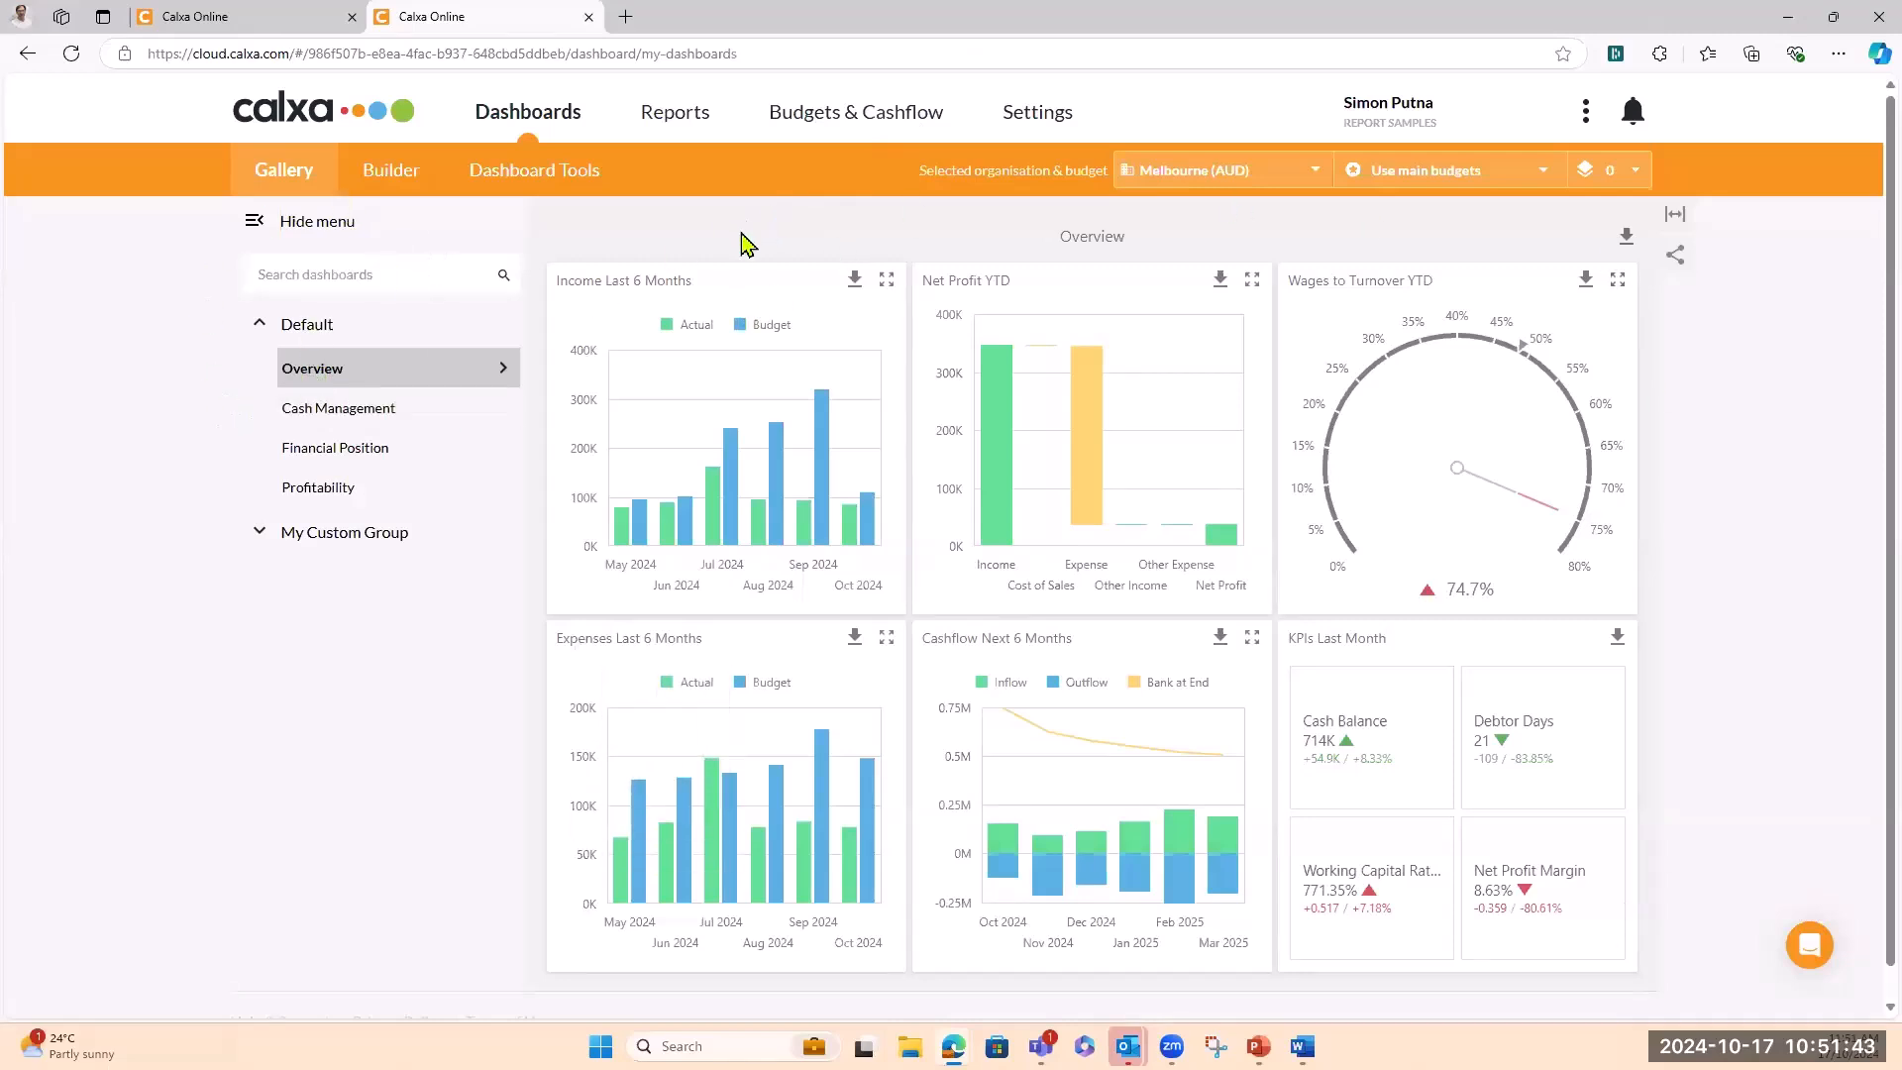
pyautogui.click(1677, 260)
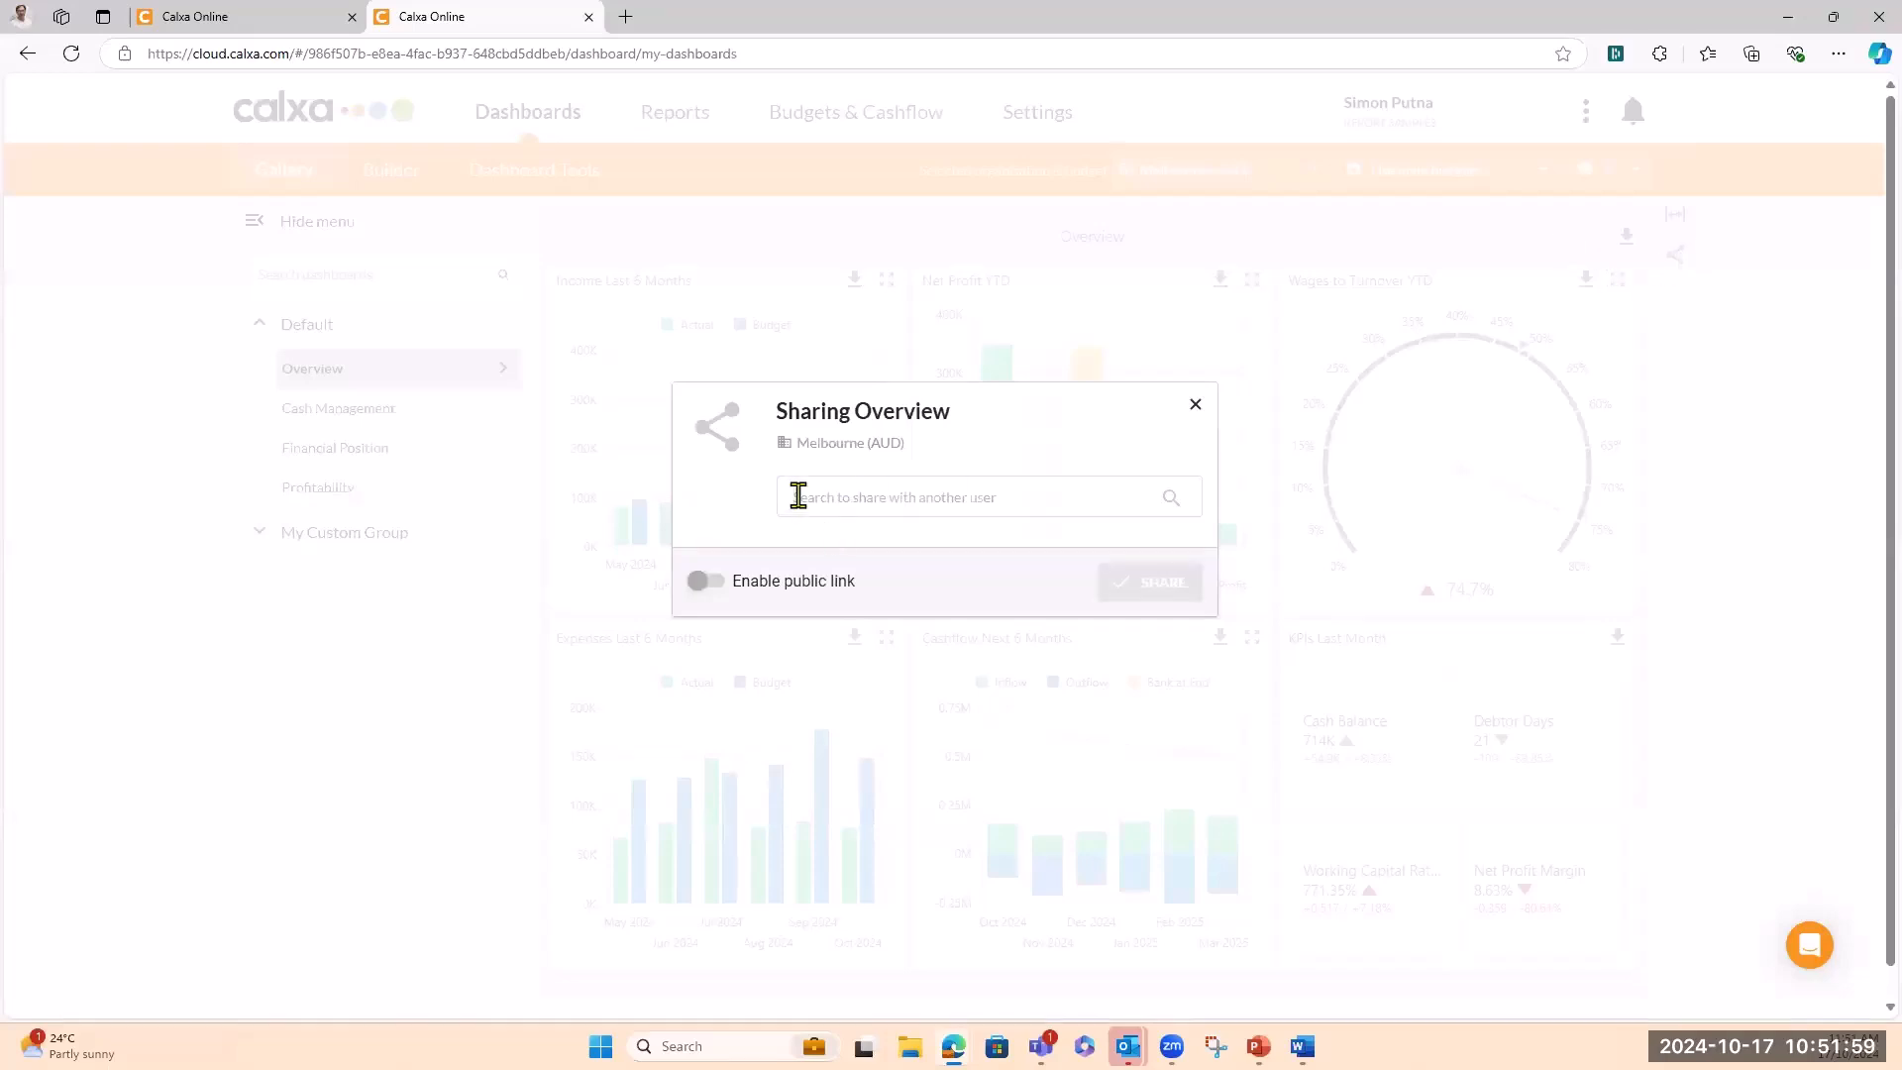
pyautogui.write('simo')
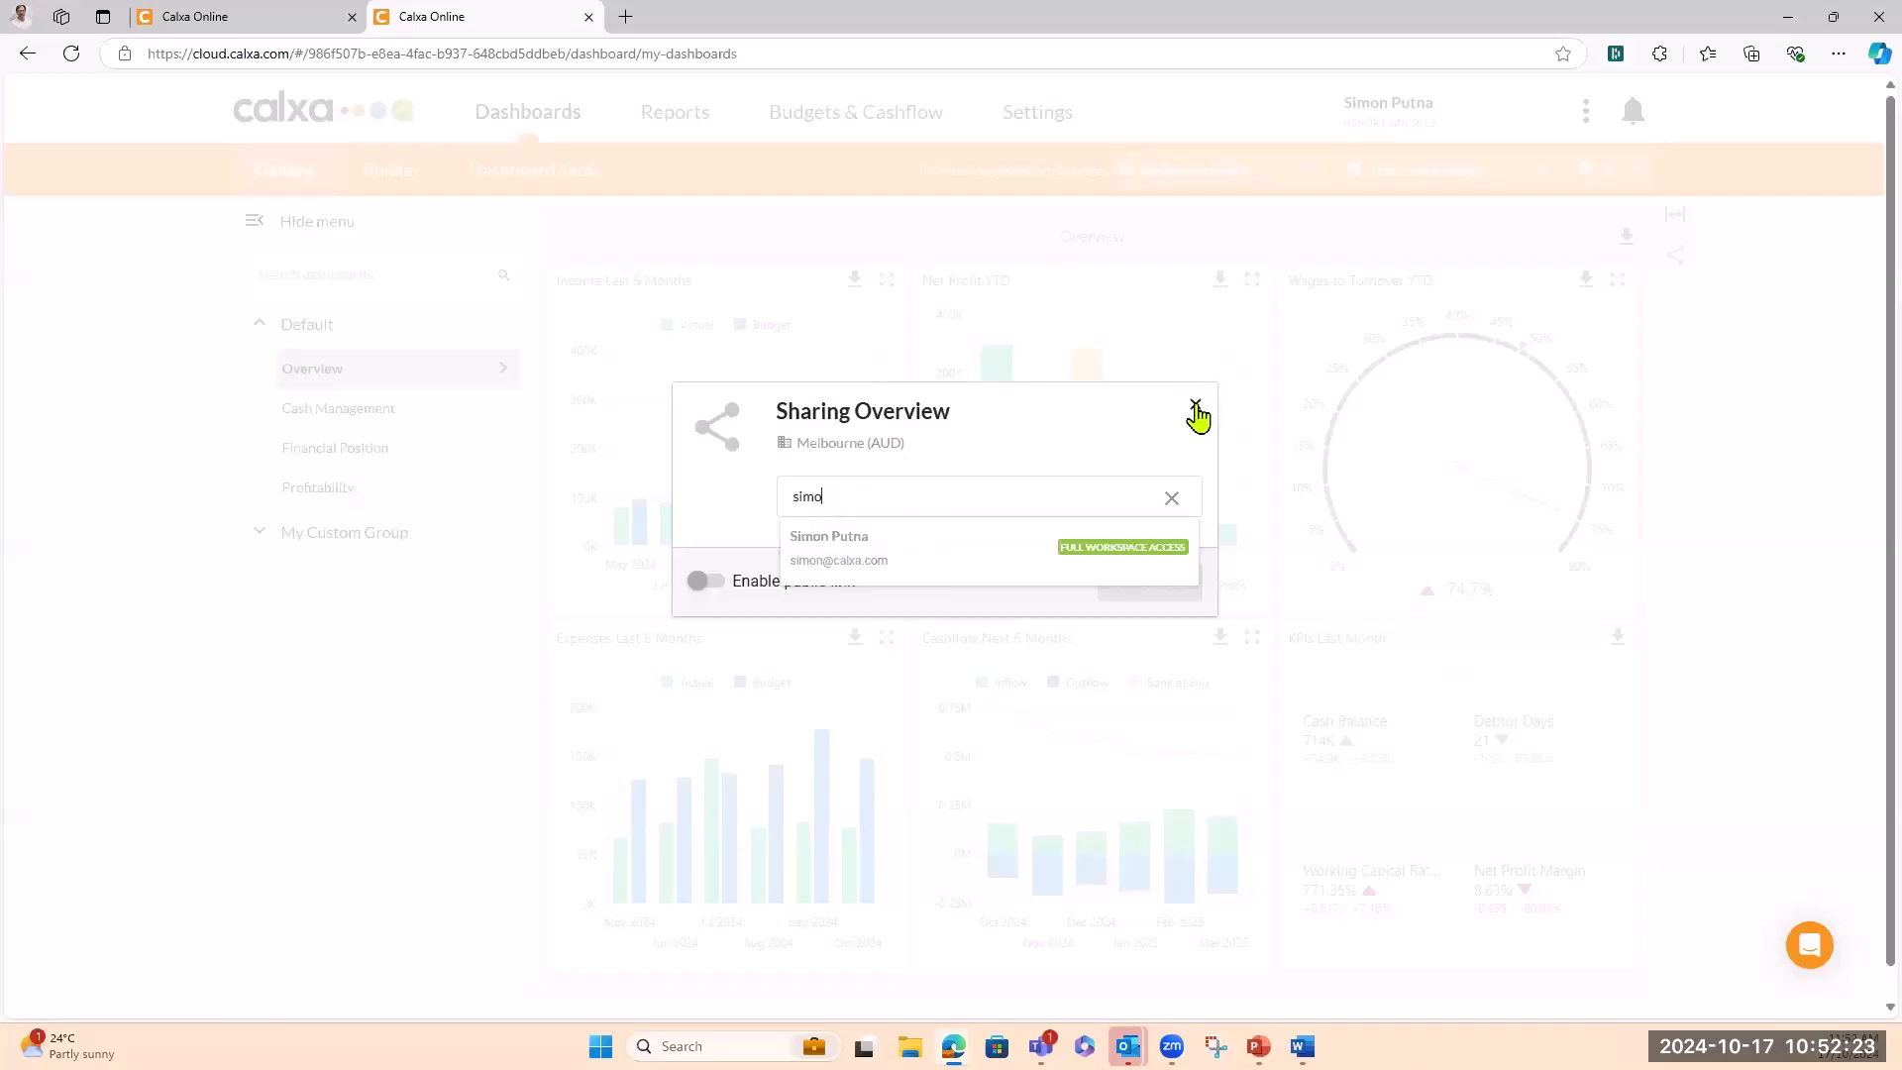
pyautogui.click(1197, 414)
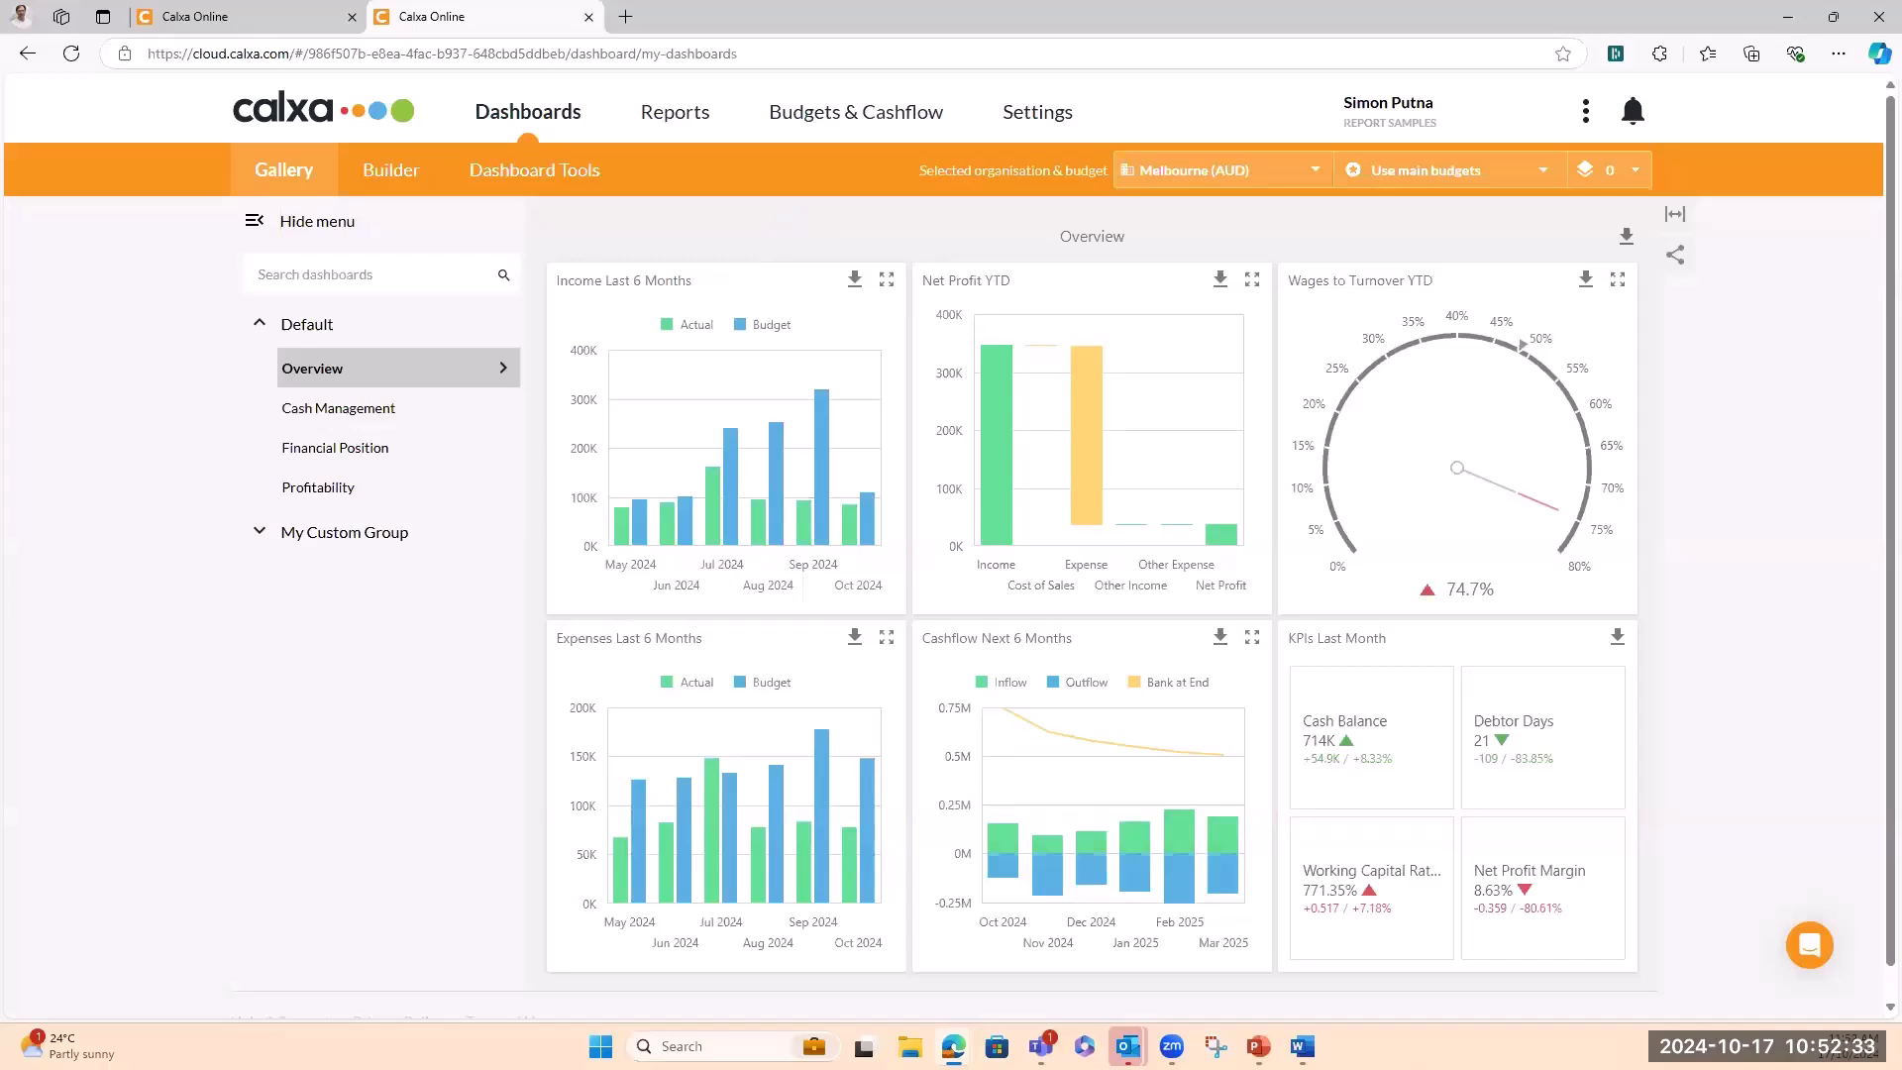
# From the report bundles, begin adding a dashboard to the Management Report bundle
pyautogui.click(666, 119)
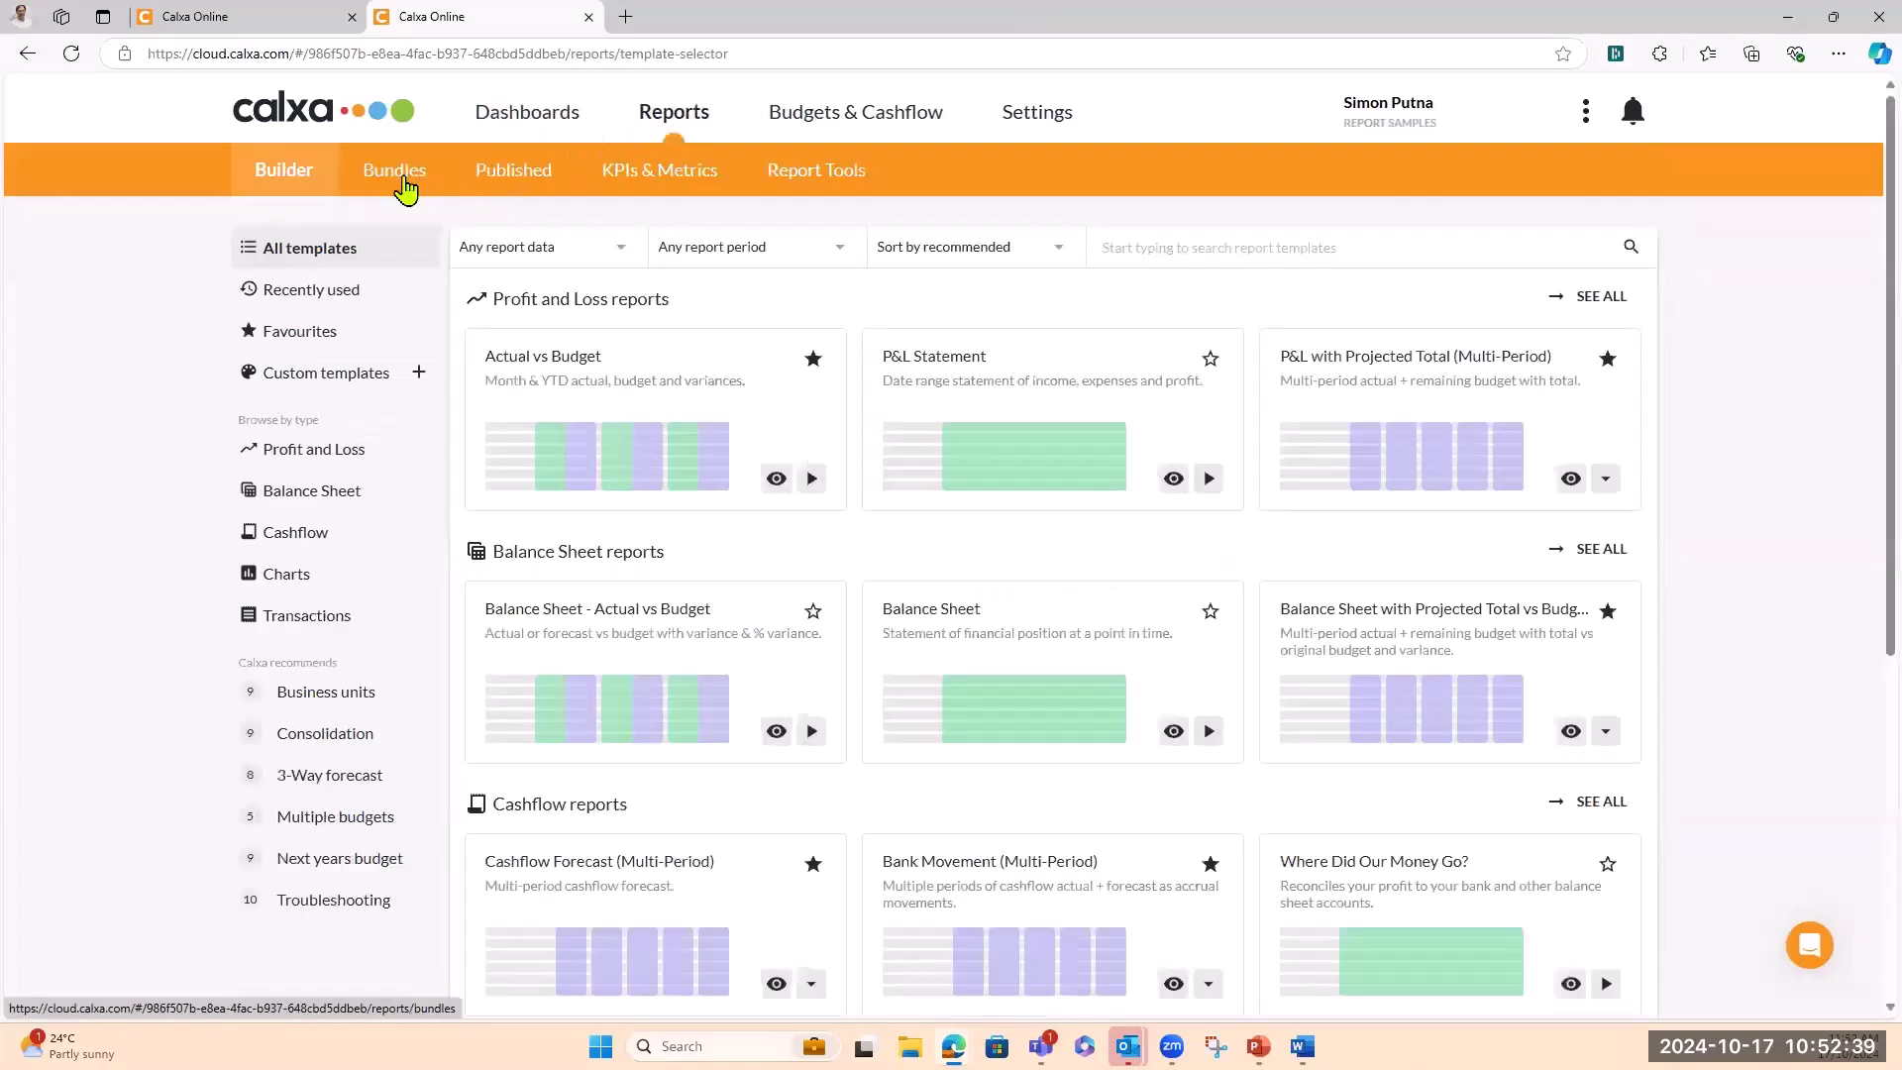
pyautogui.click(402, 178)
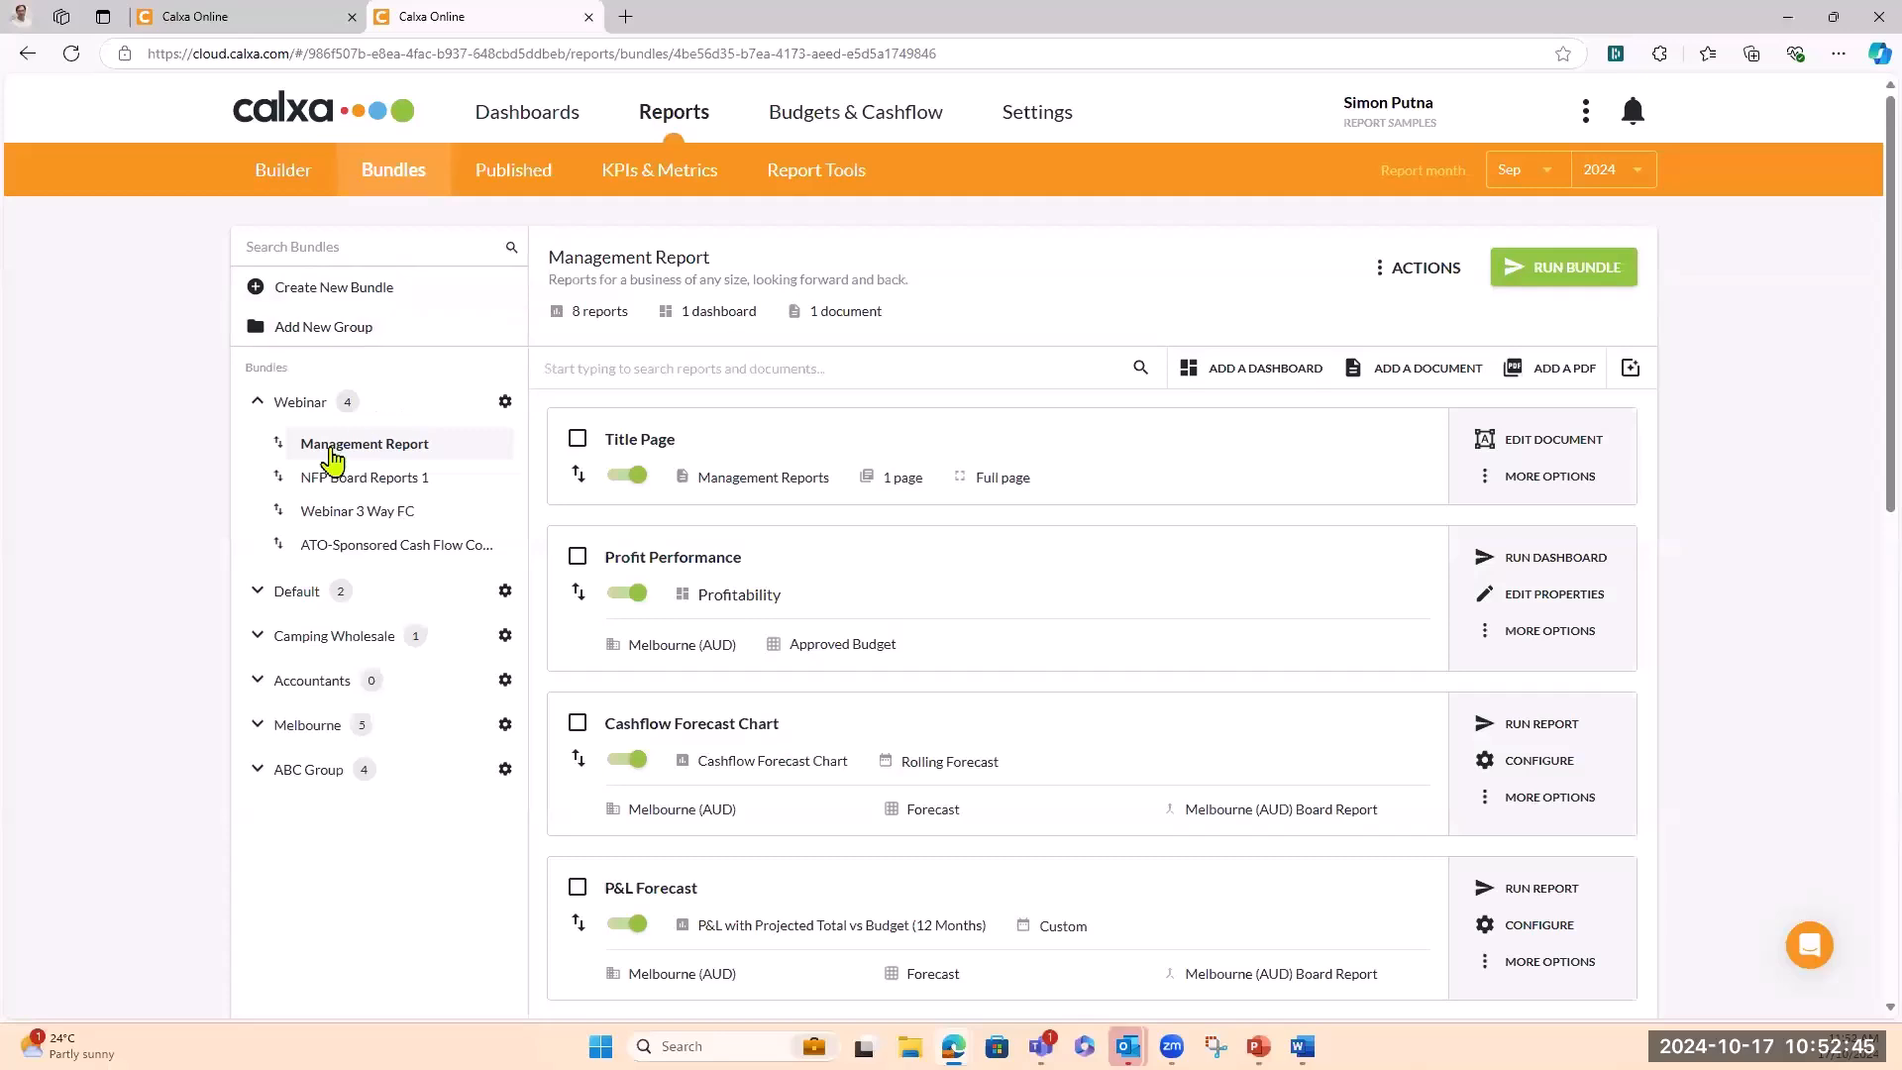
pyautogui.click(1189, 377)
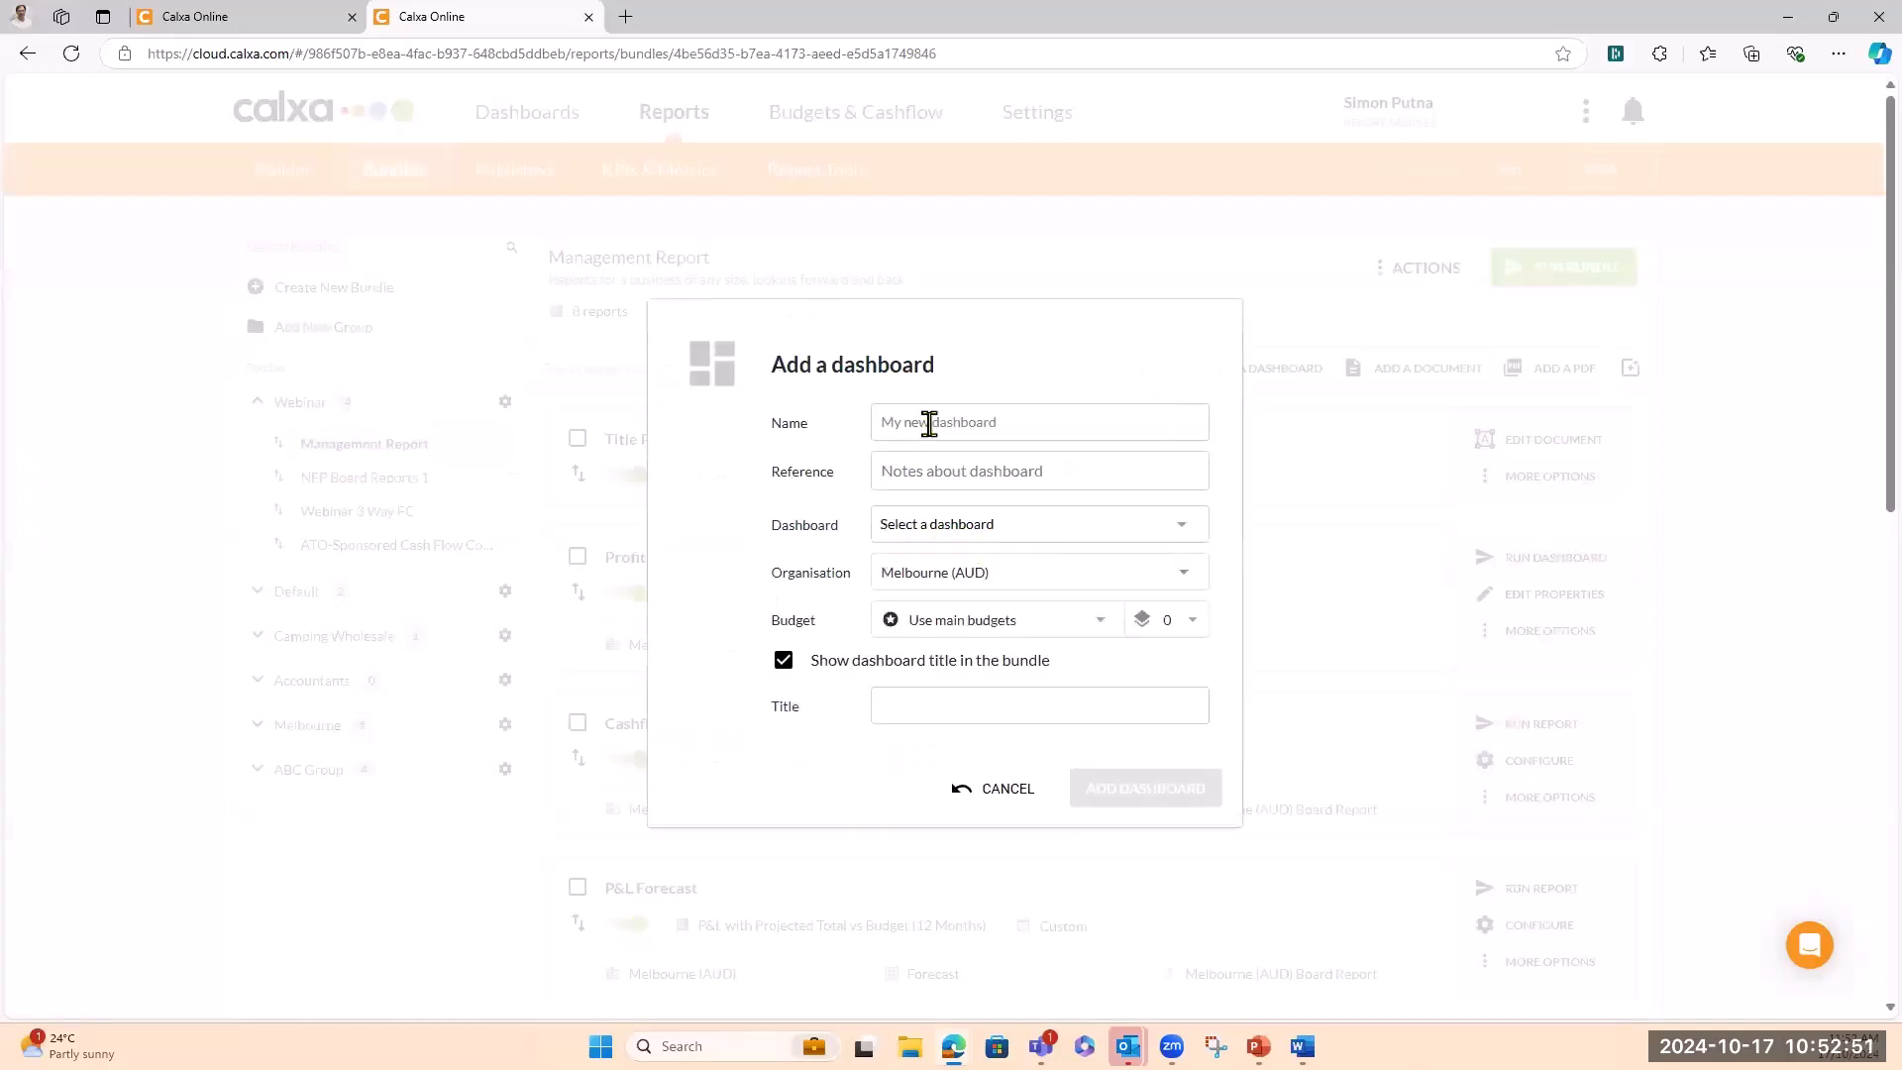
# Add the Overview dashboard to the bundle as a new entry named 'Test'
pyautogui.write('Test')
pyautogui.click(1181, 538)
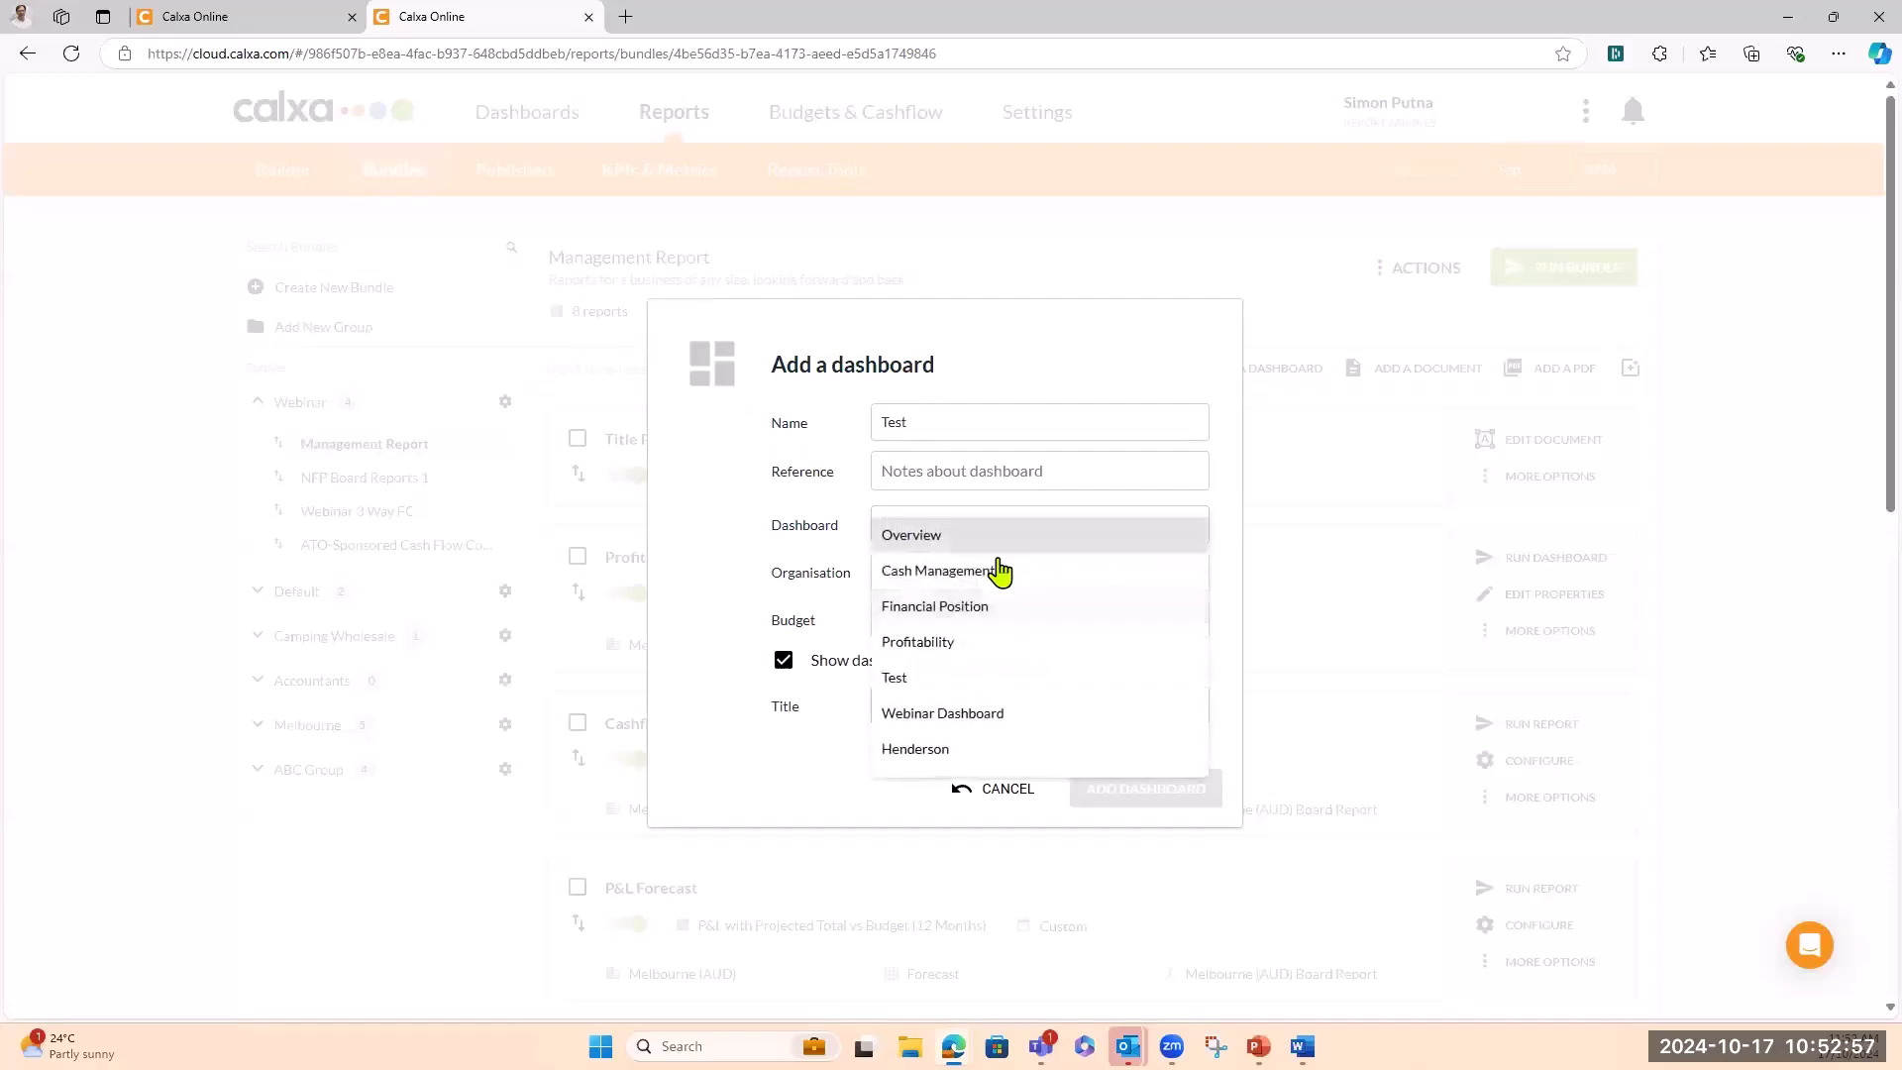
pyautogui.click(925, 540)
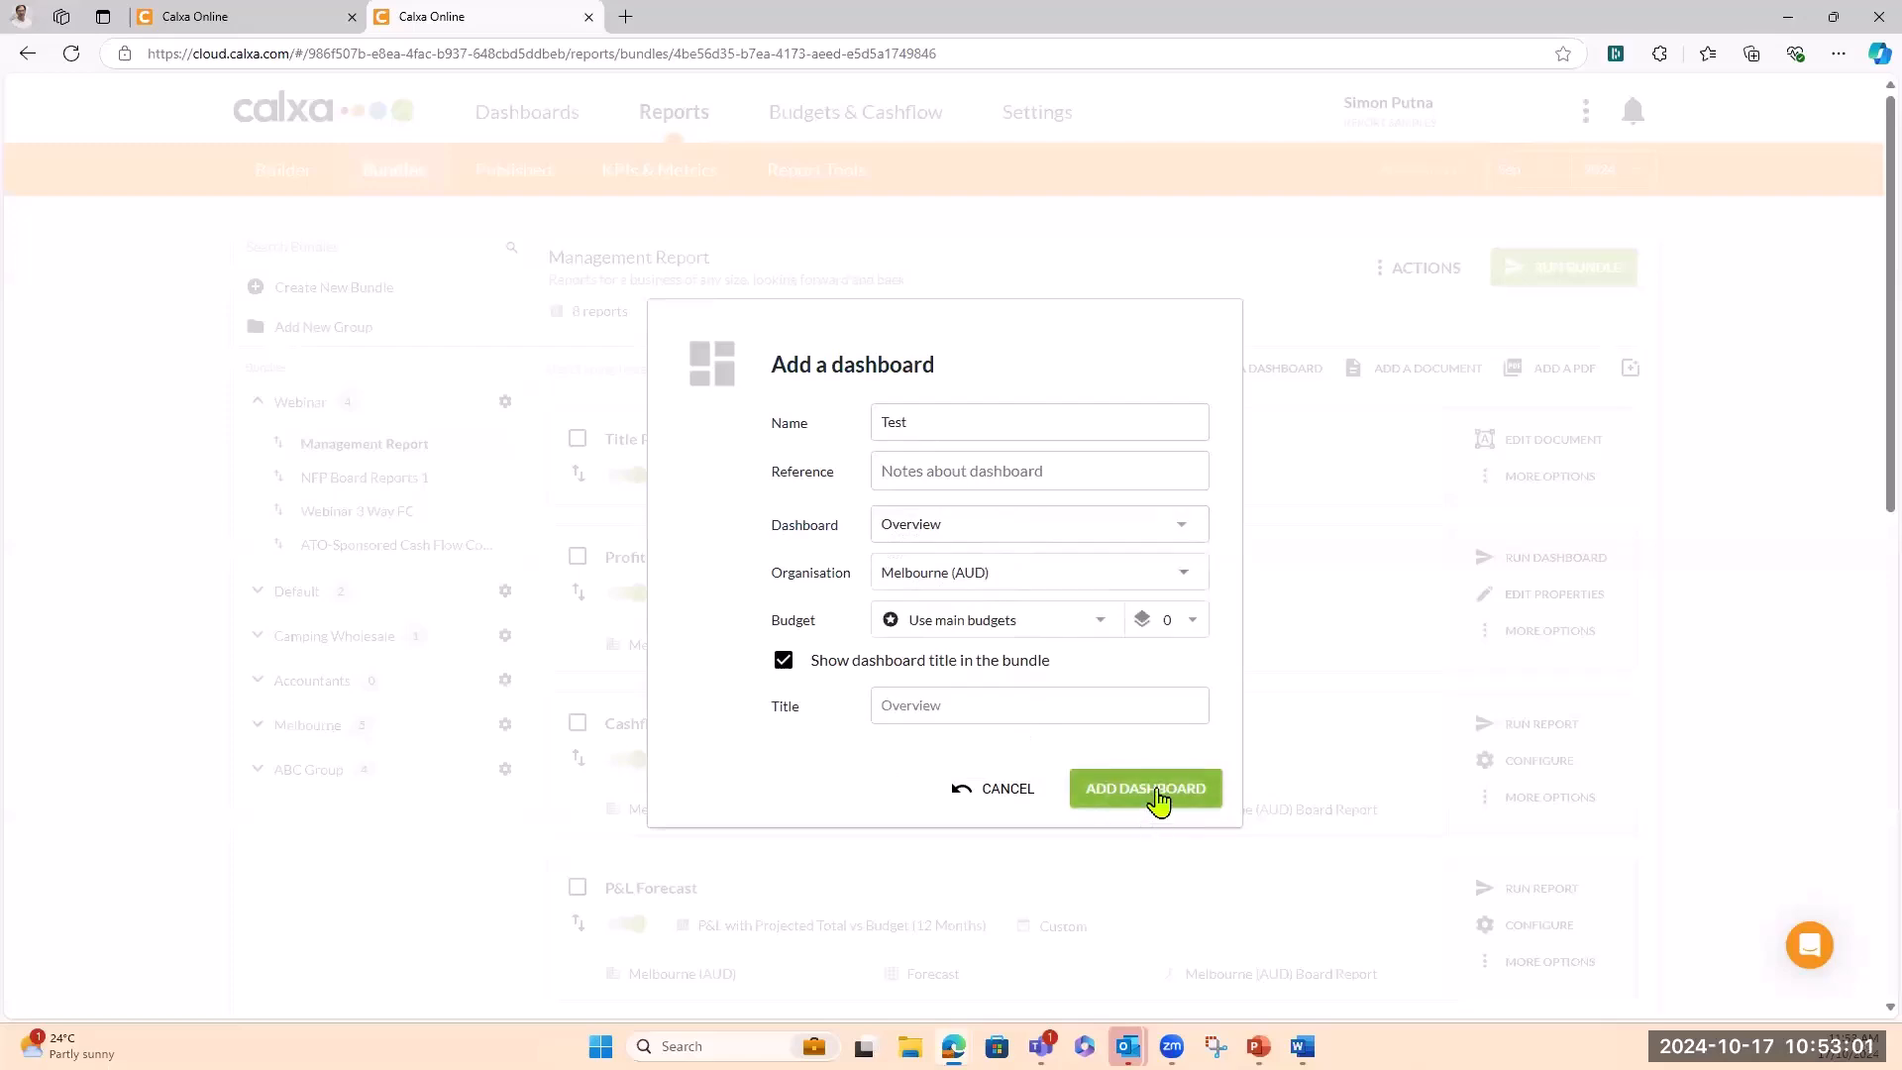
pyautogui.click(1157, 793)
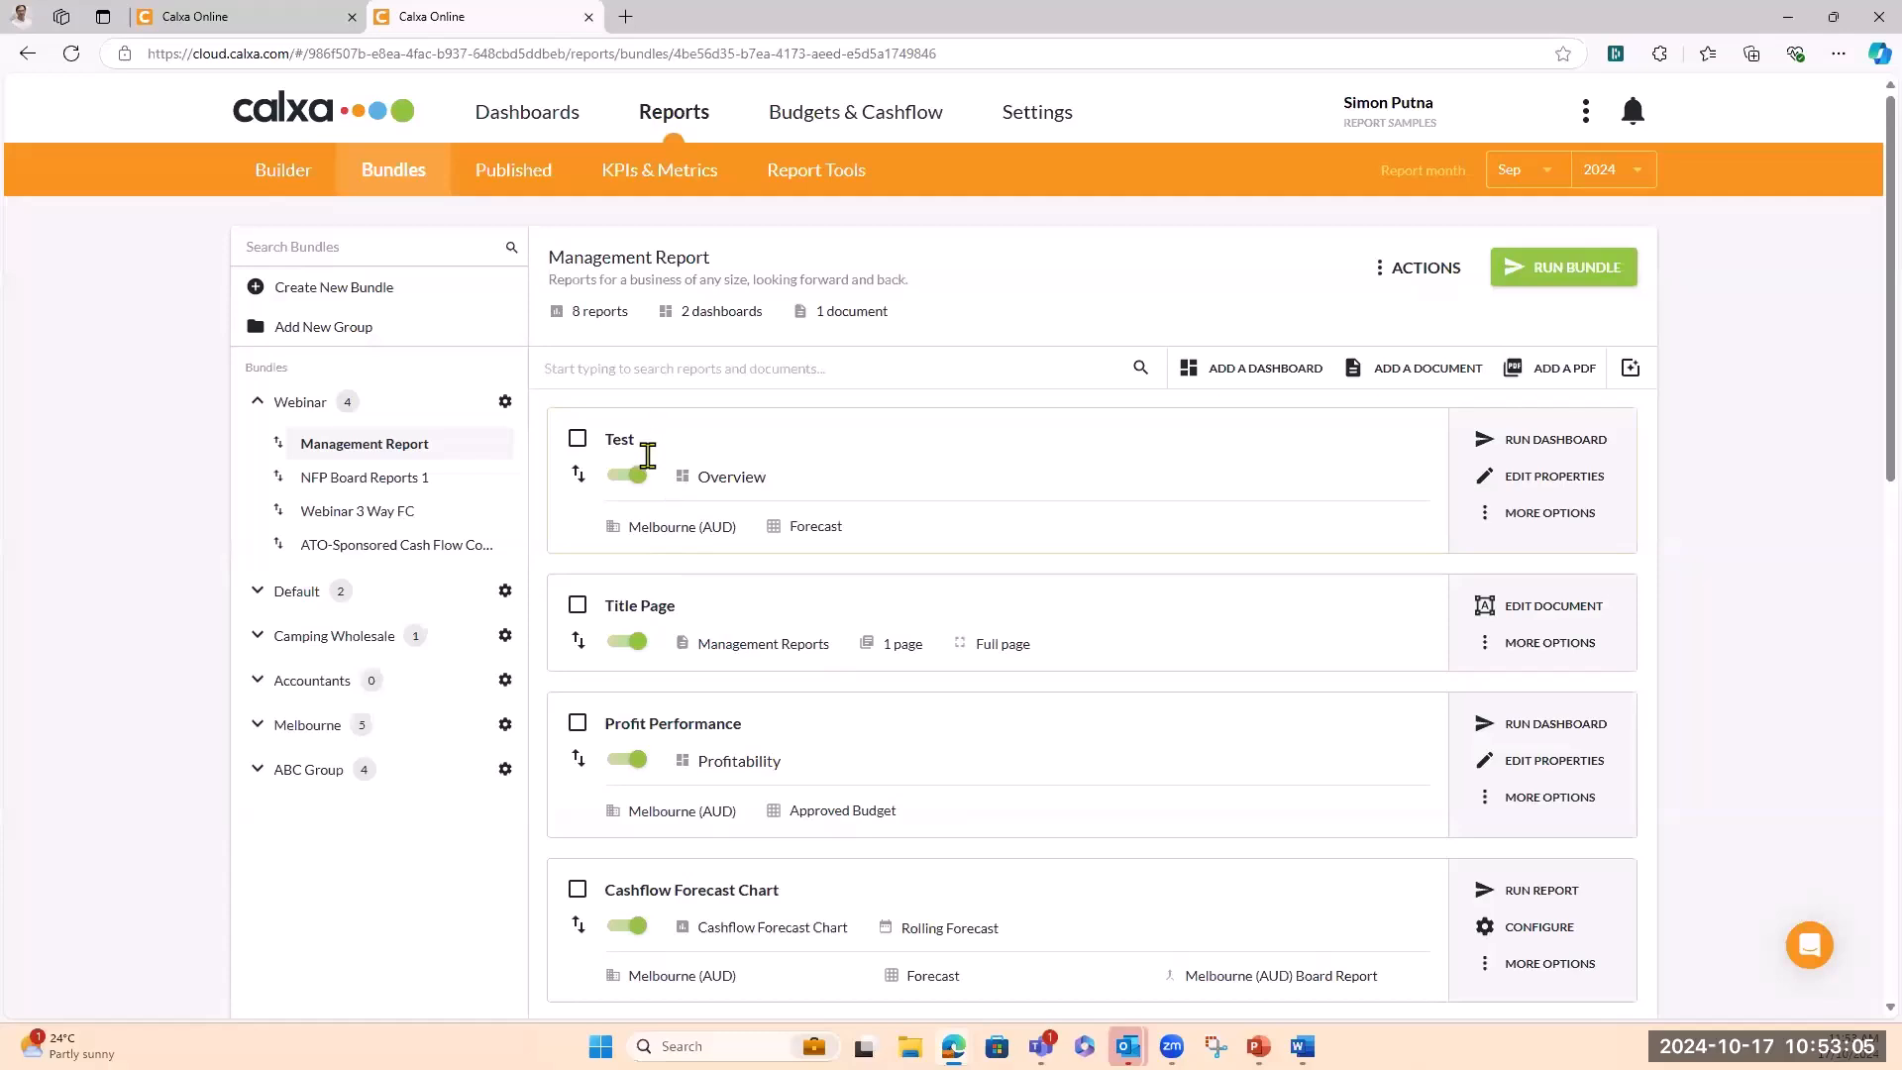
# Run the Management Report bundle to generate its 16-page report preview
pyautogui.click(1564, 266)
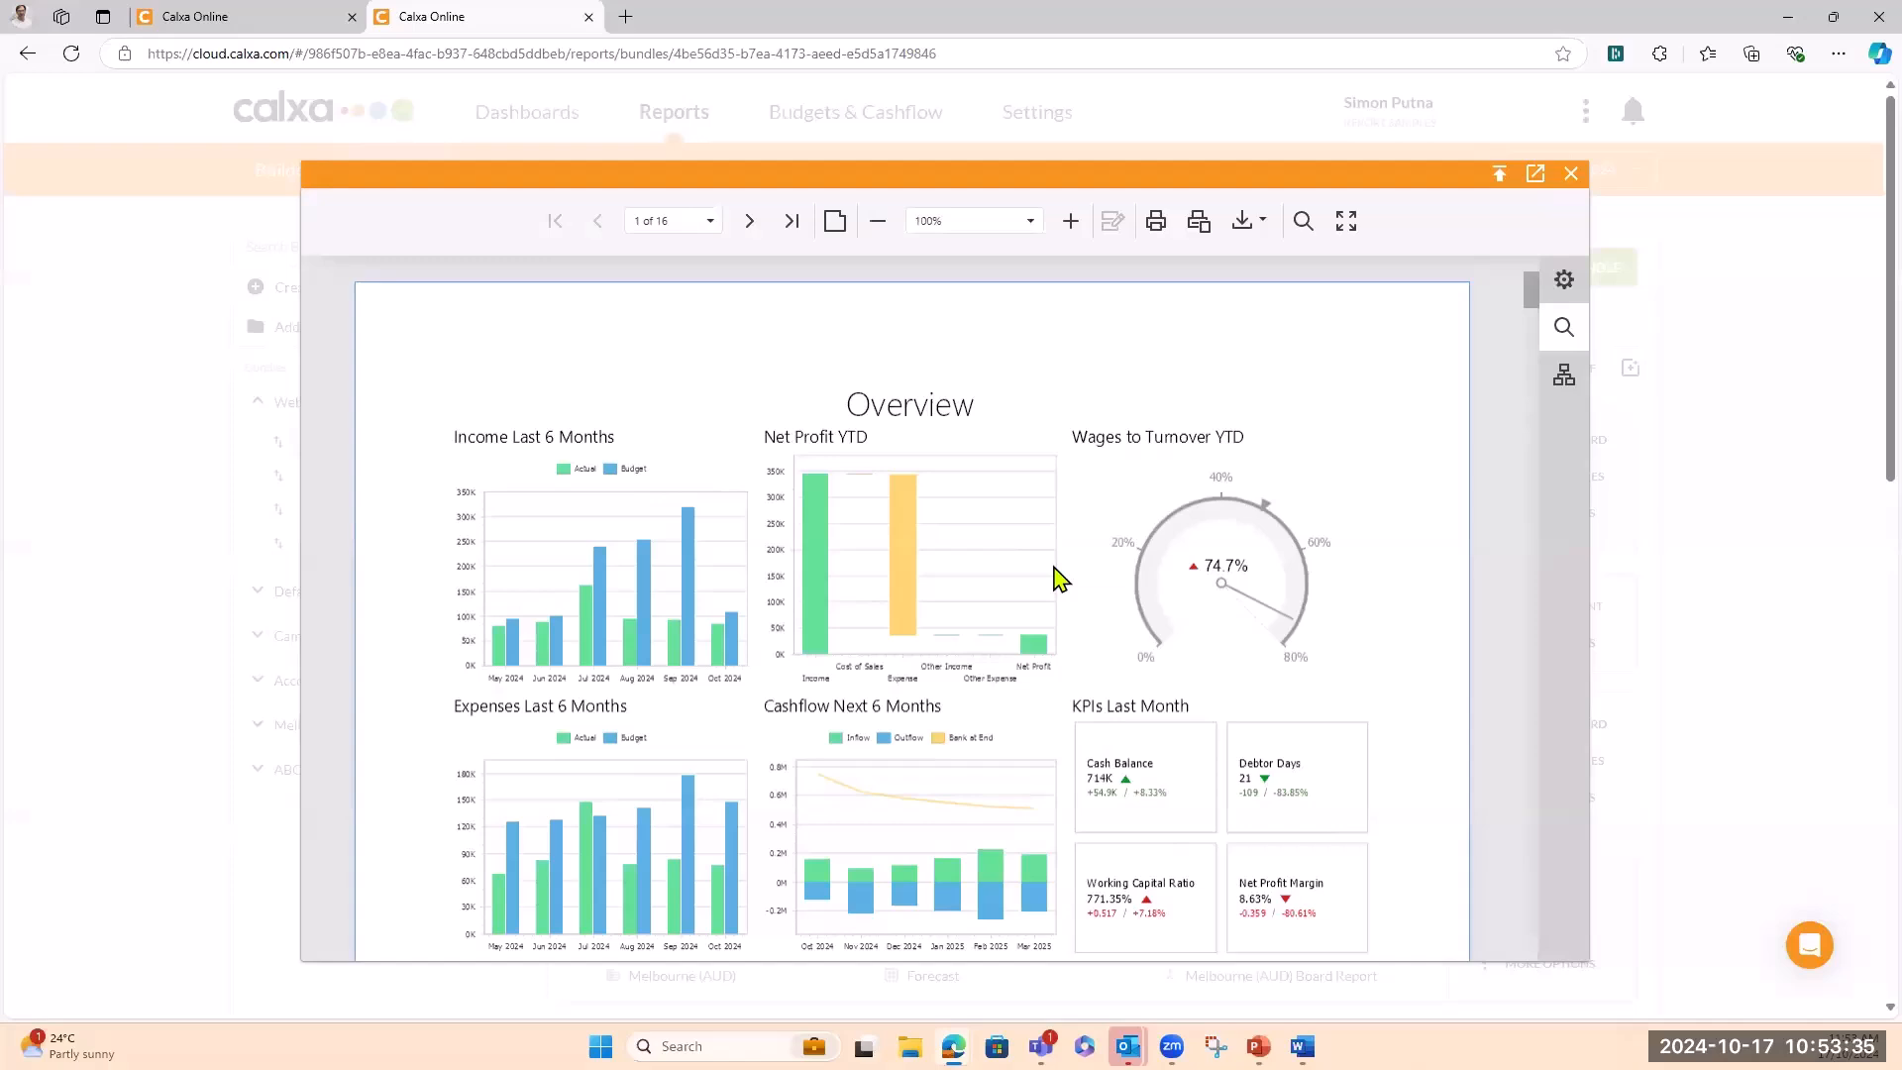
# Review the bundle preview pages, close it, and bring up More Options for the Test entry
pyautogui.scroll(-1, 1060, 578)
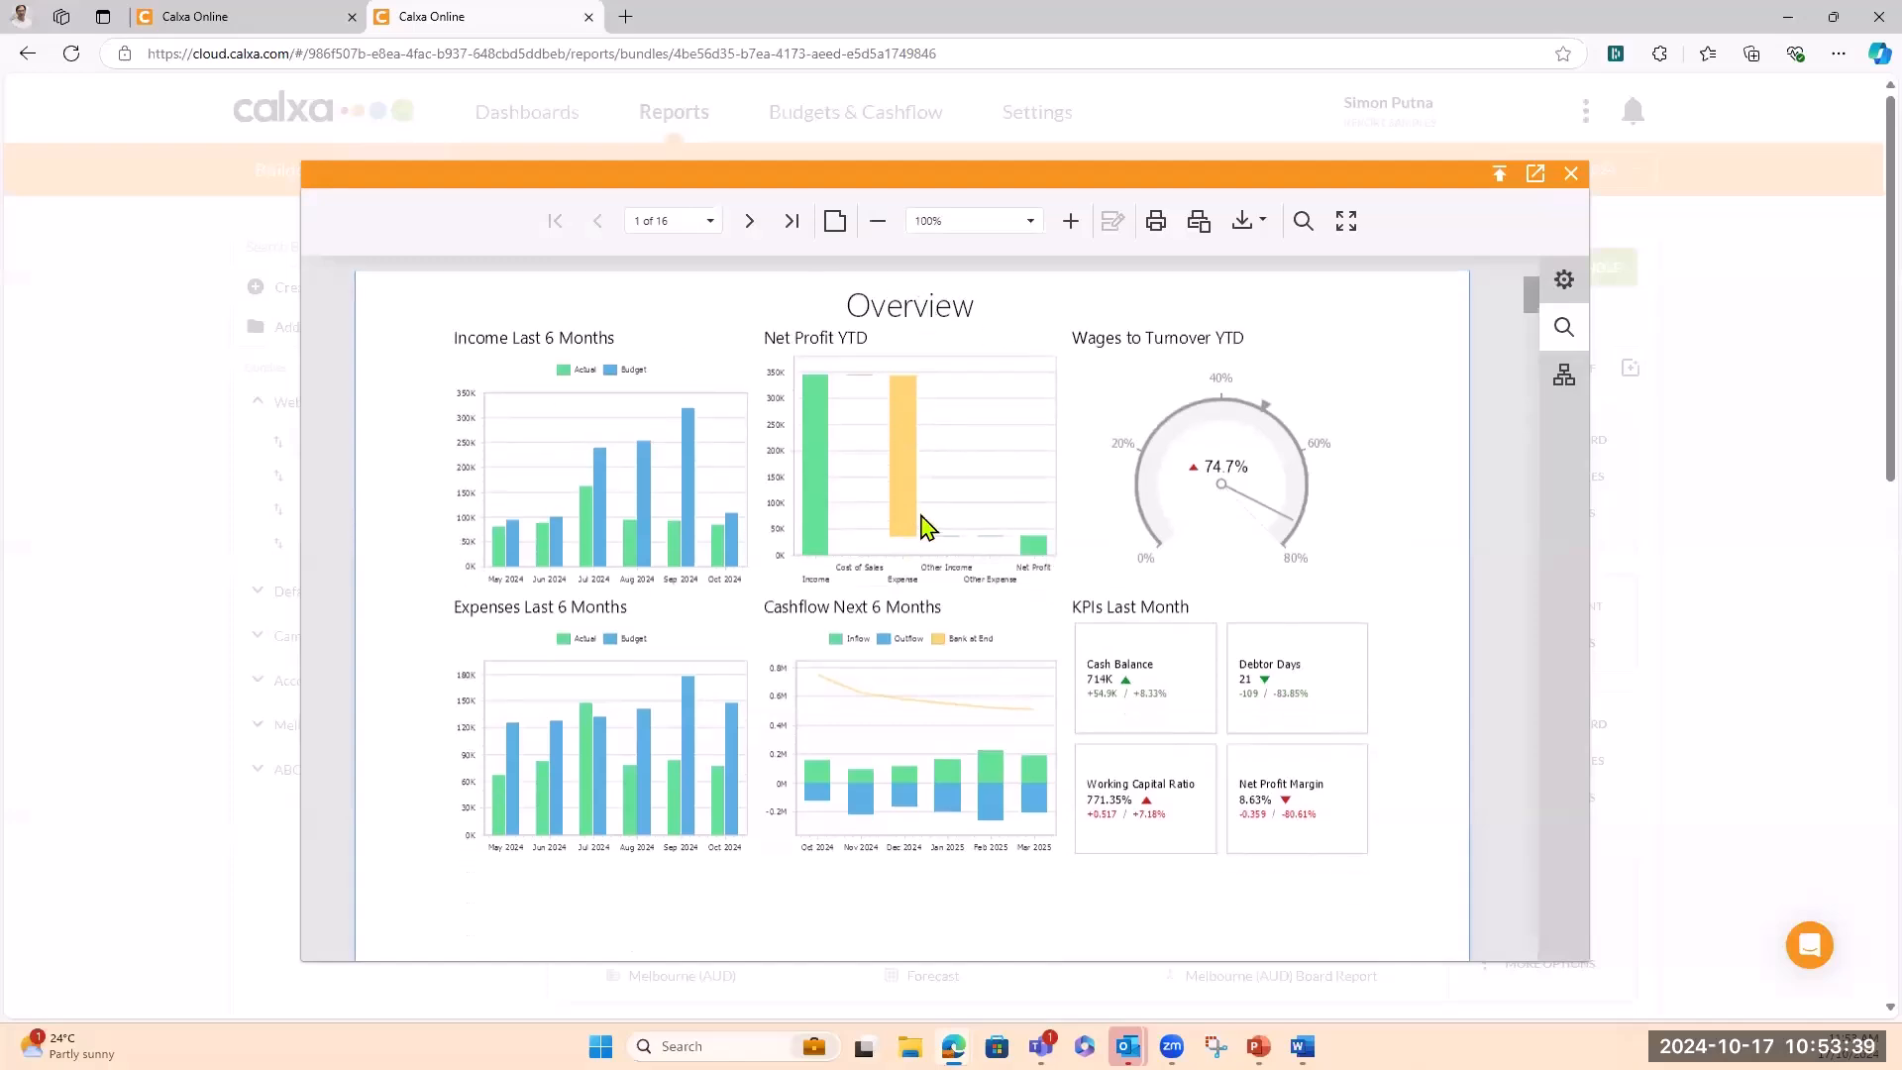
pyautogui.scroll(-15, 924, 525)
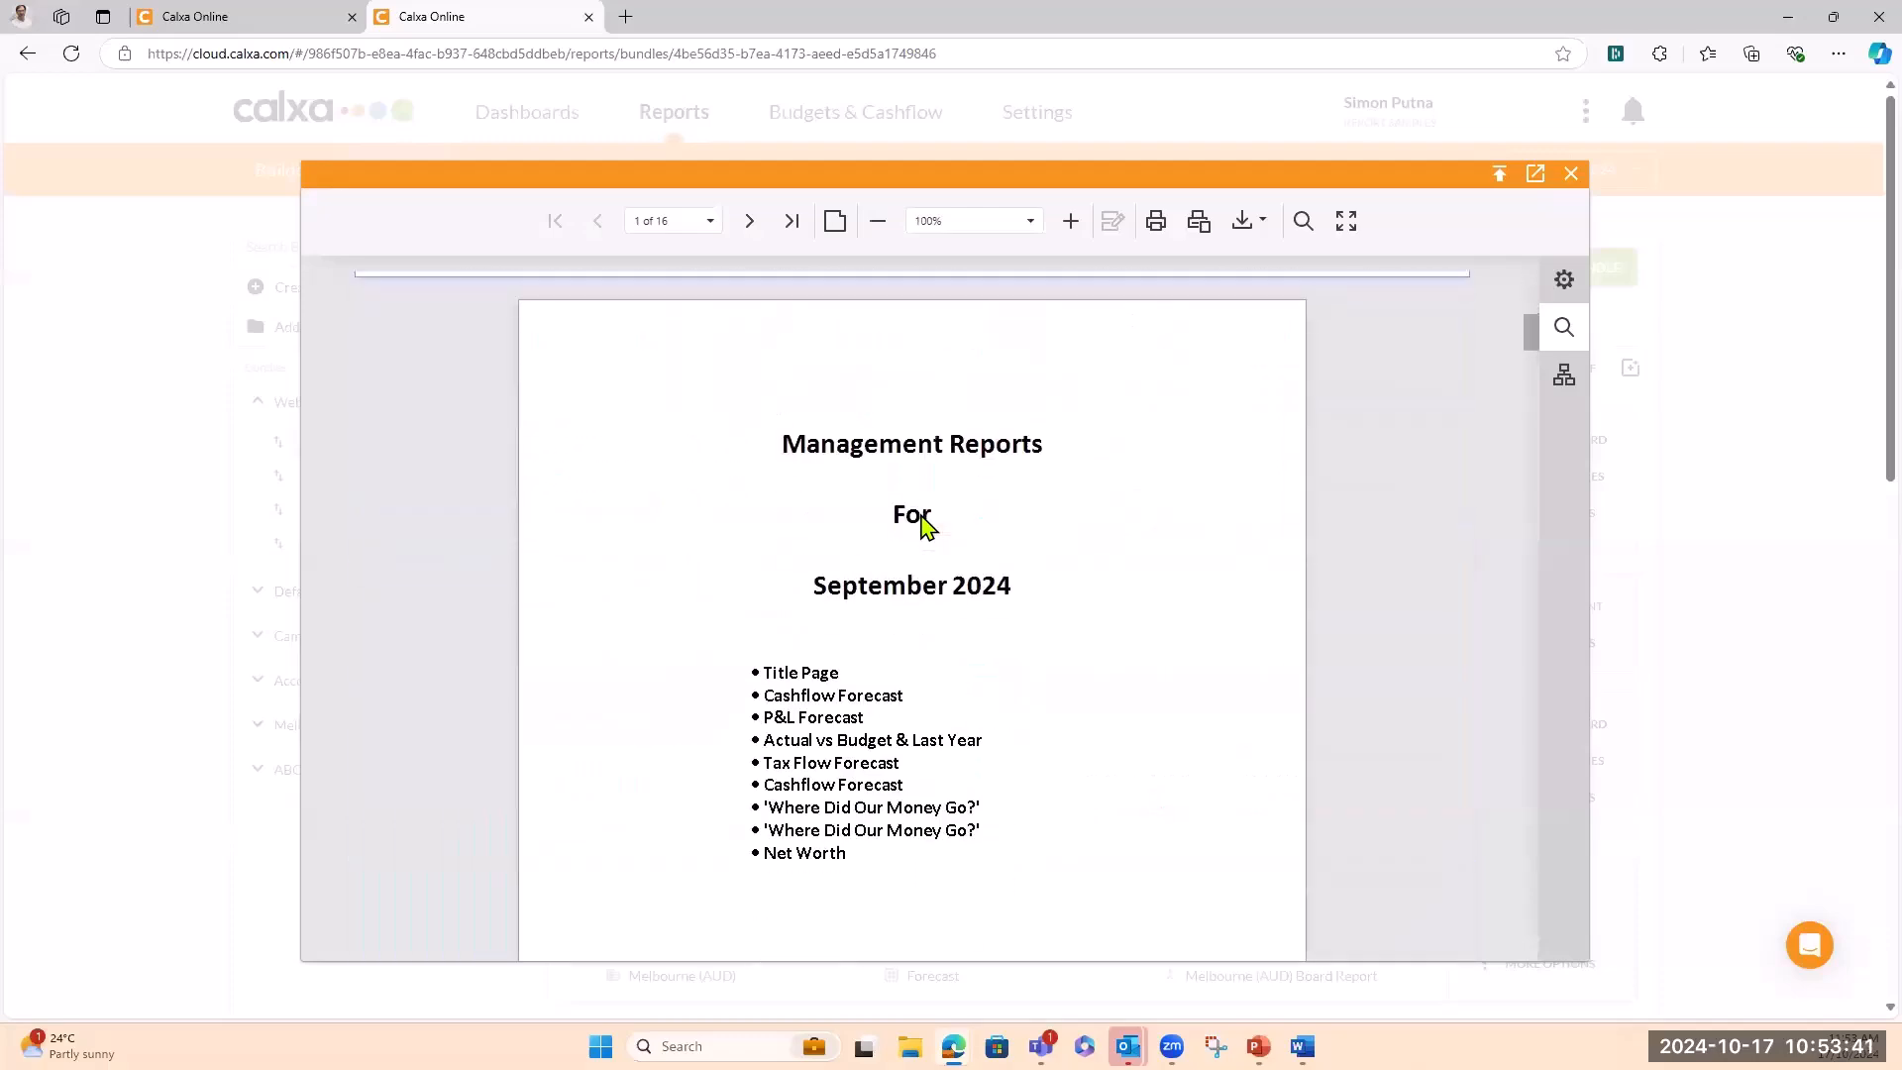
pyautogui.scroll(-3, 925, 525)
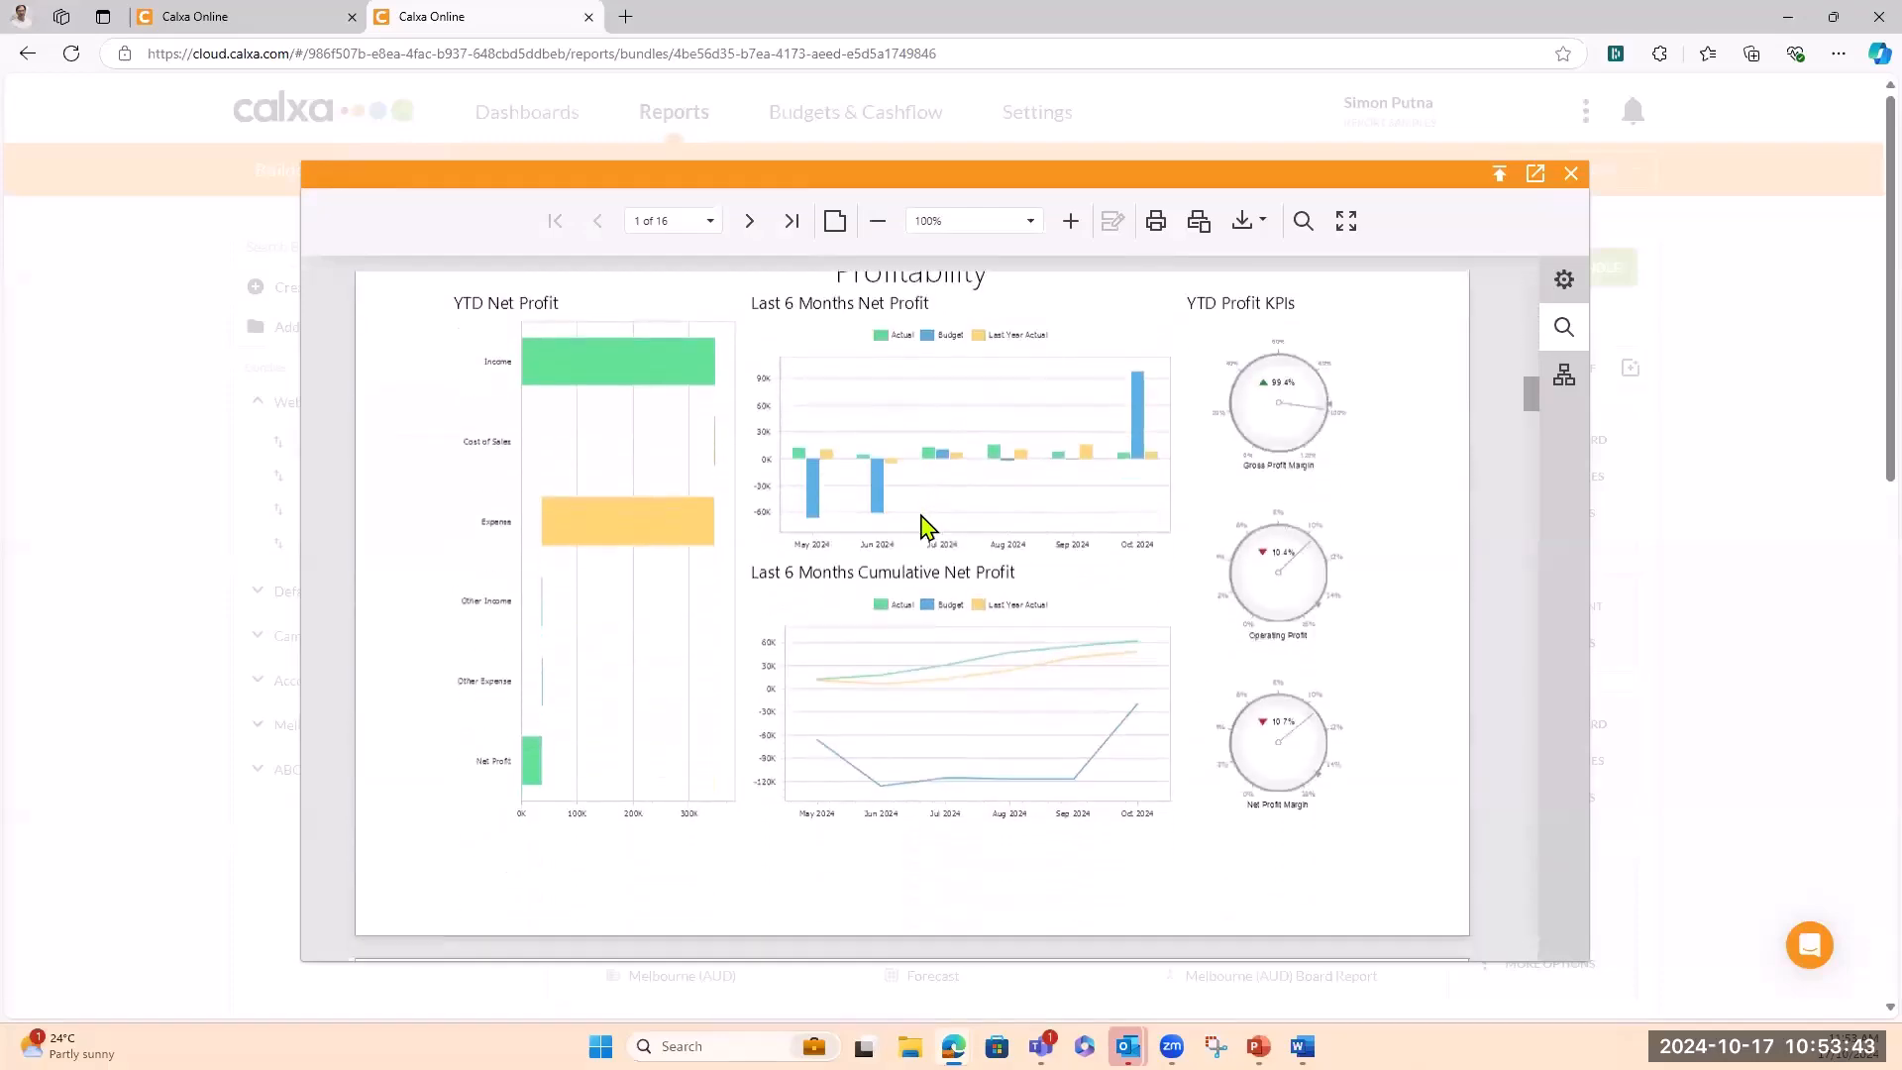
pyautogui.scroll(7, 924, 525)
pyautogui.scroll(-6, 924, 525)
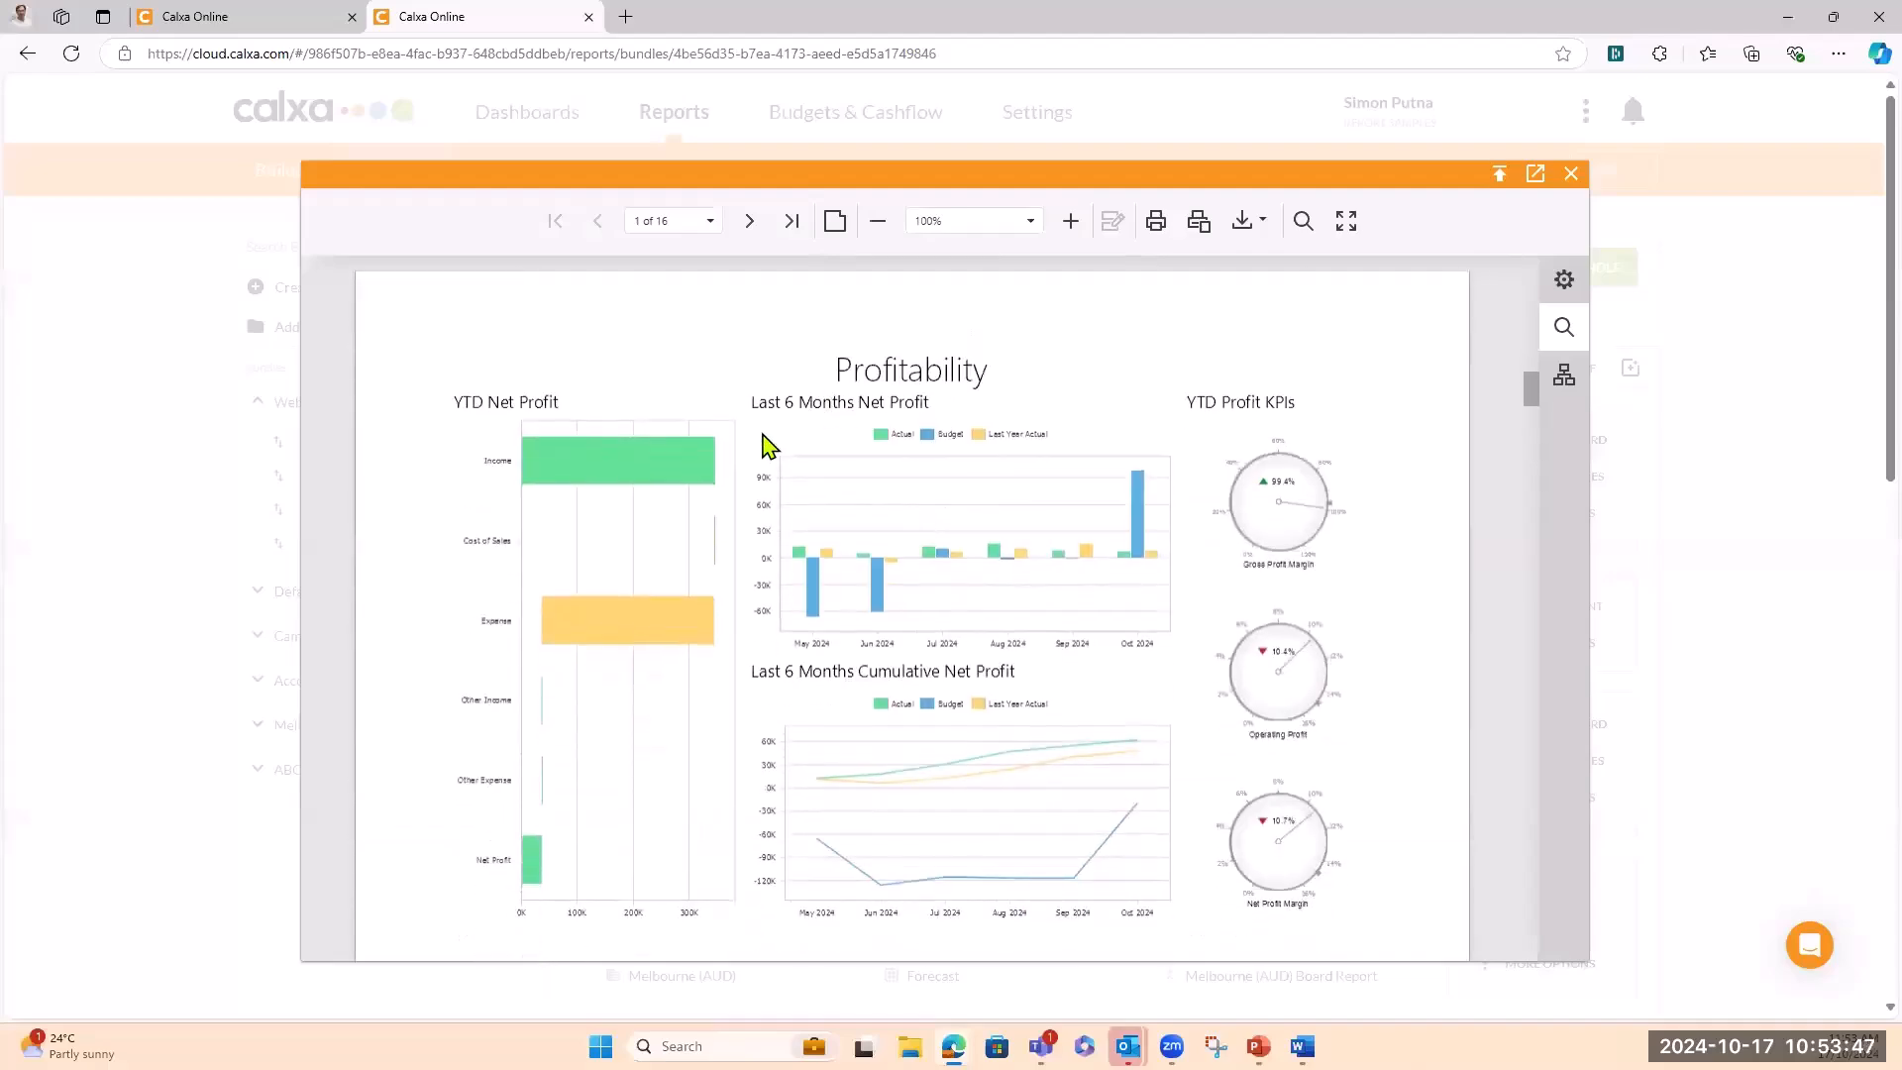
pyautogui.scroll(15, 769, 446)
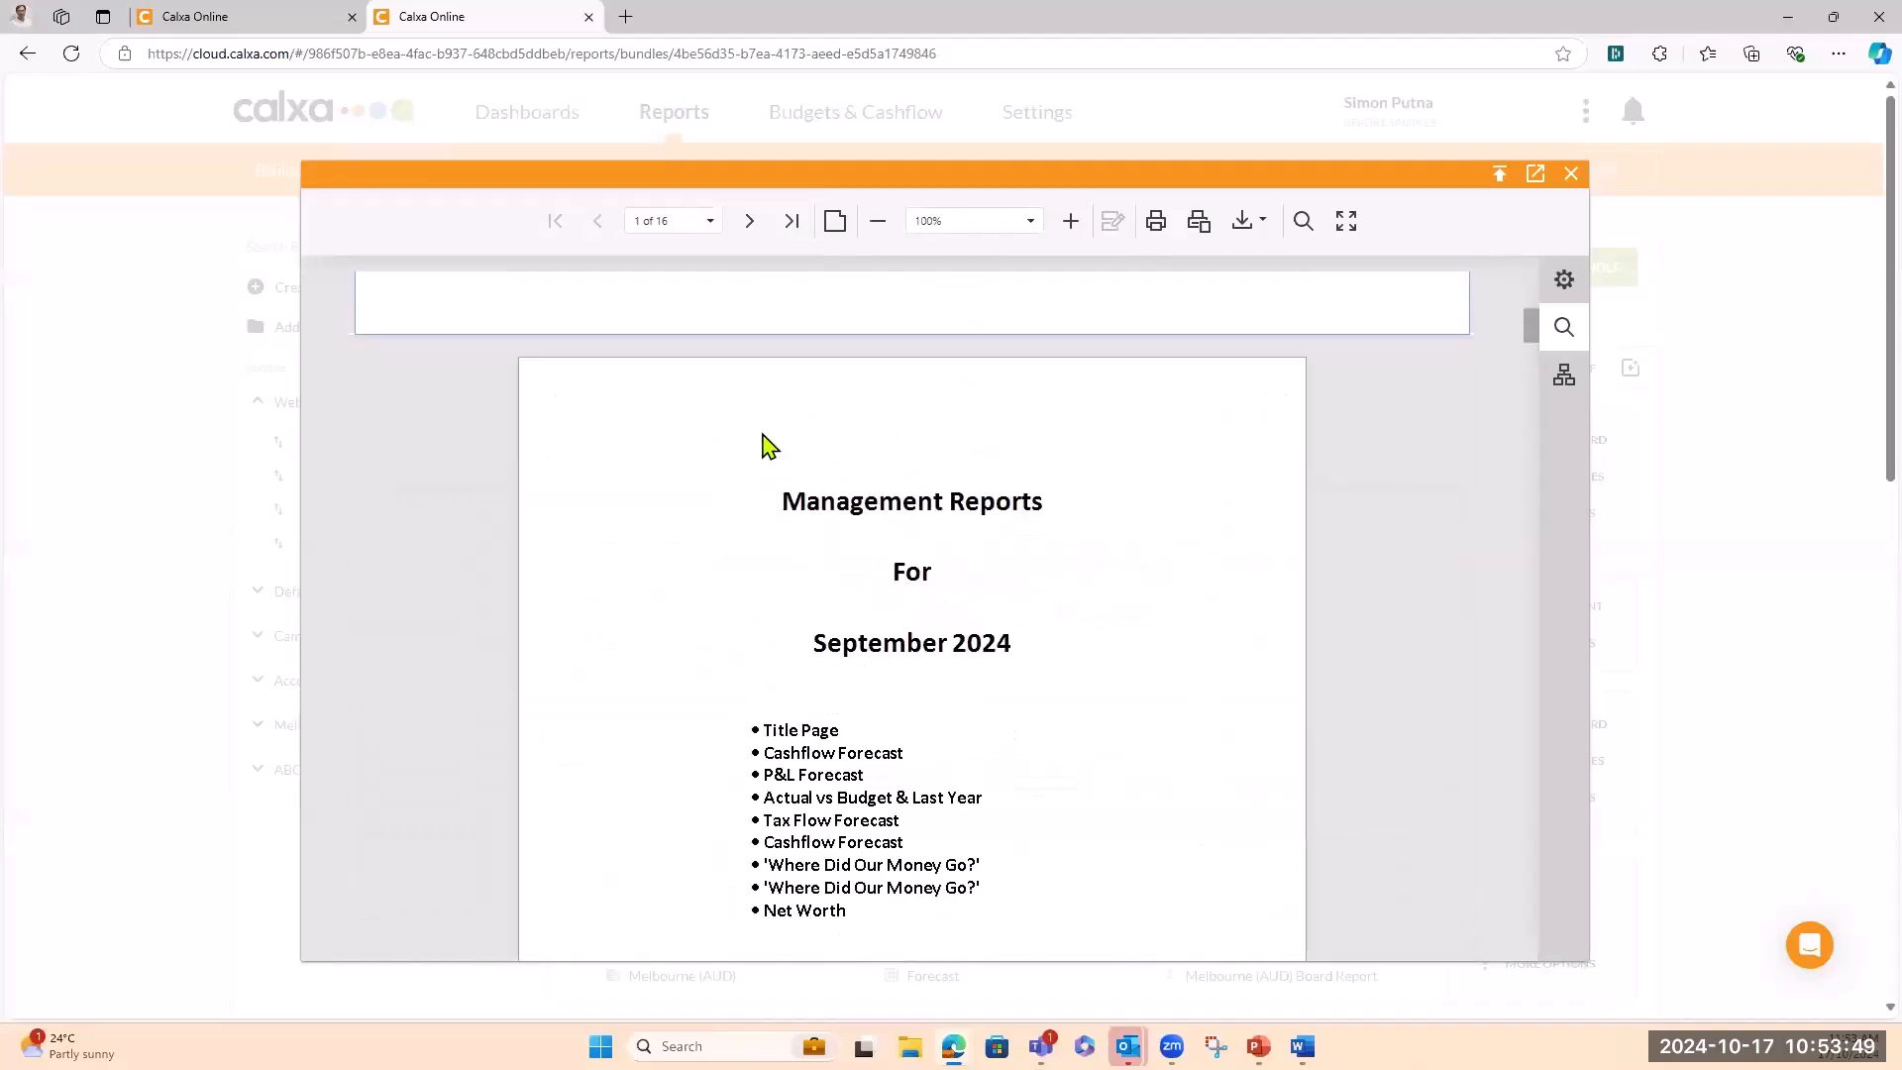
pyautogui.scroll(-9, 769, 446)
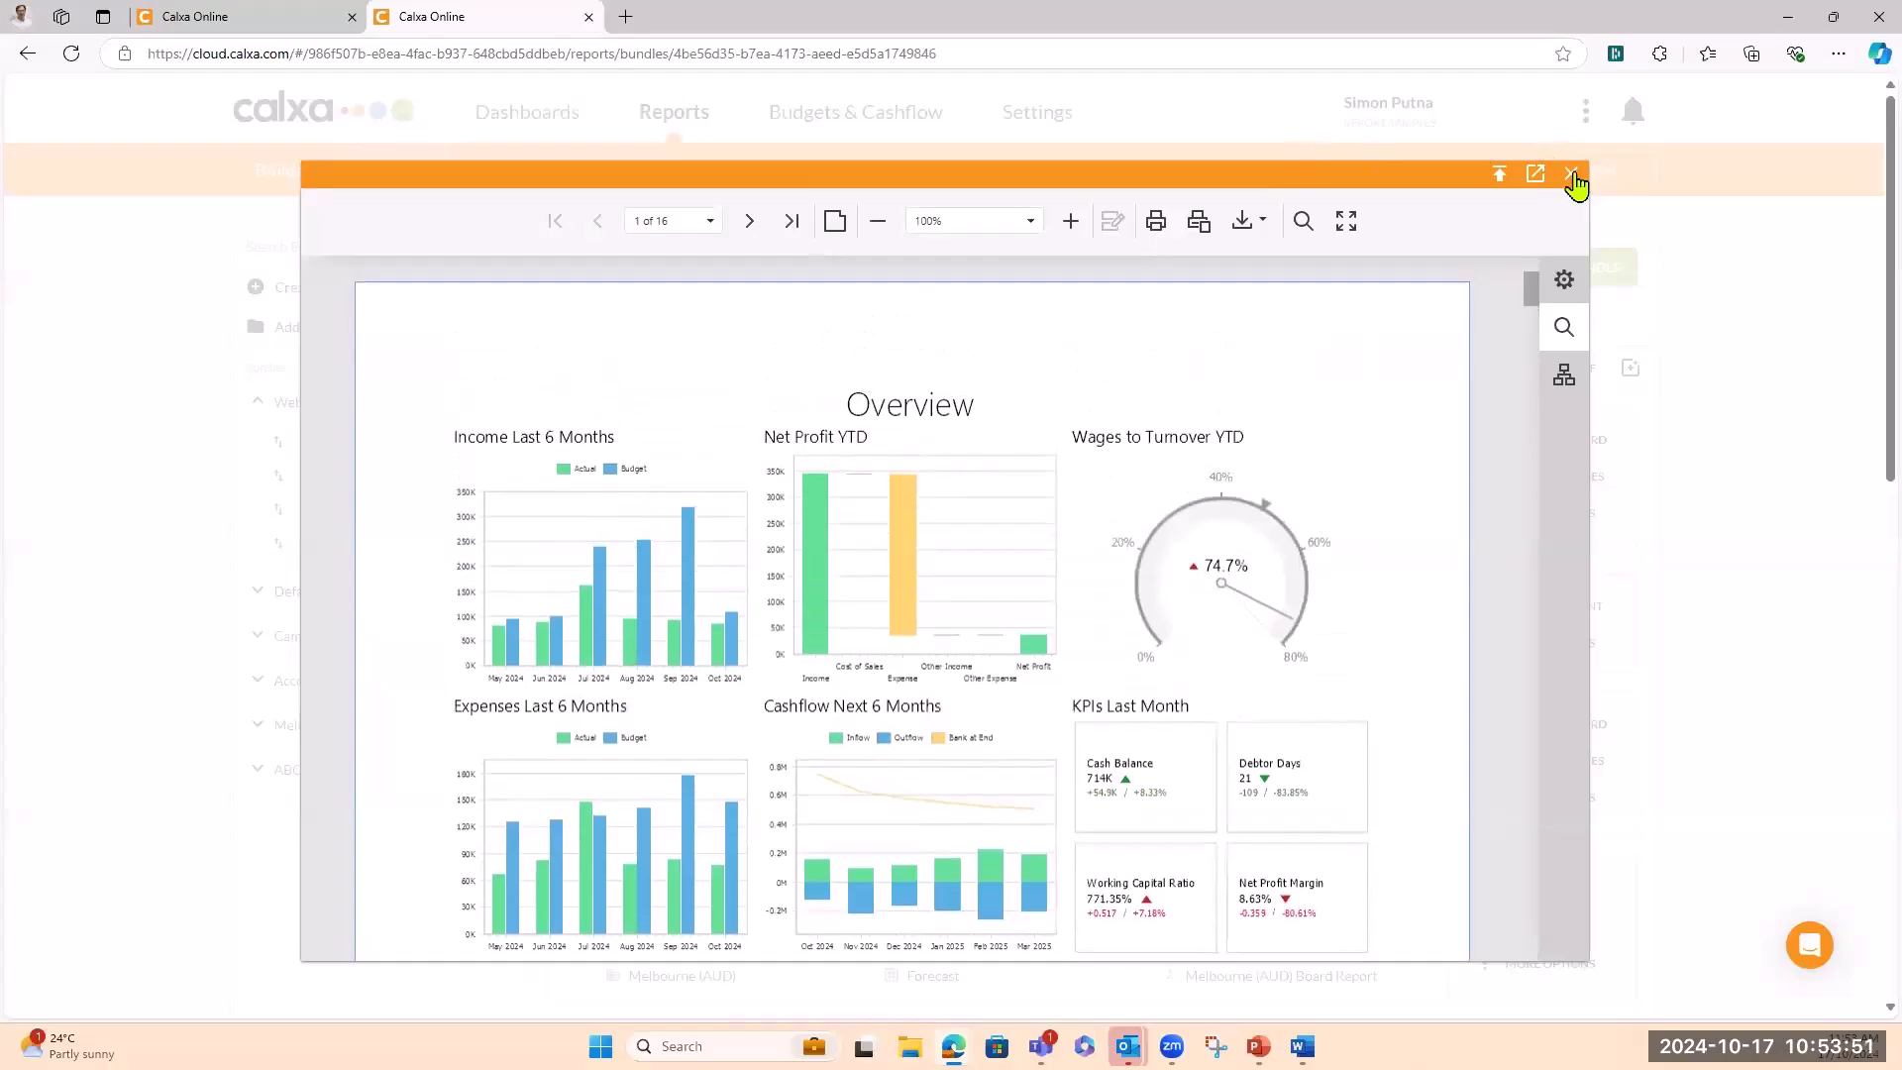
pyautogui.click(1574, 176)
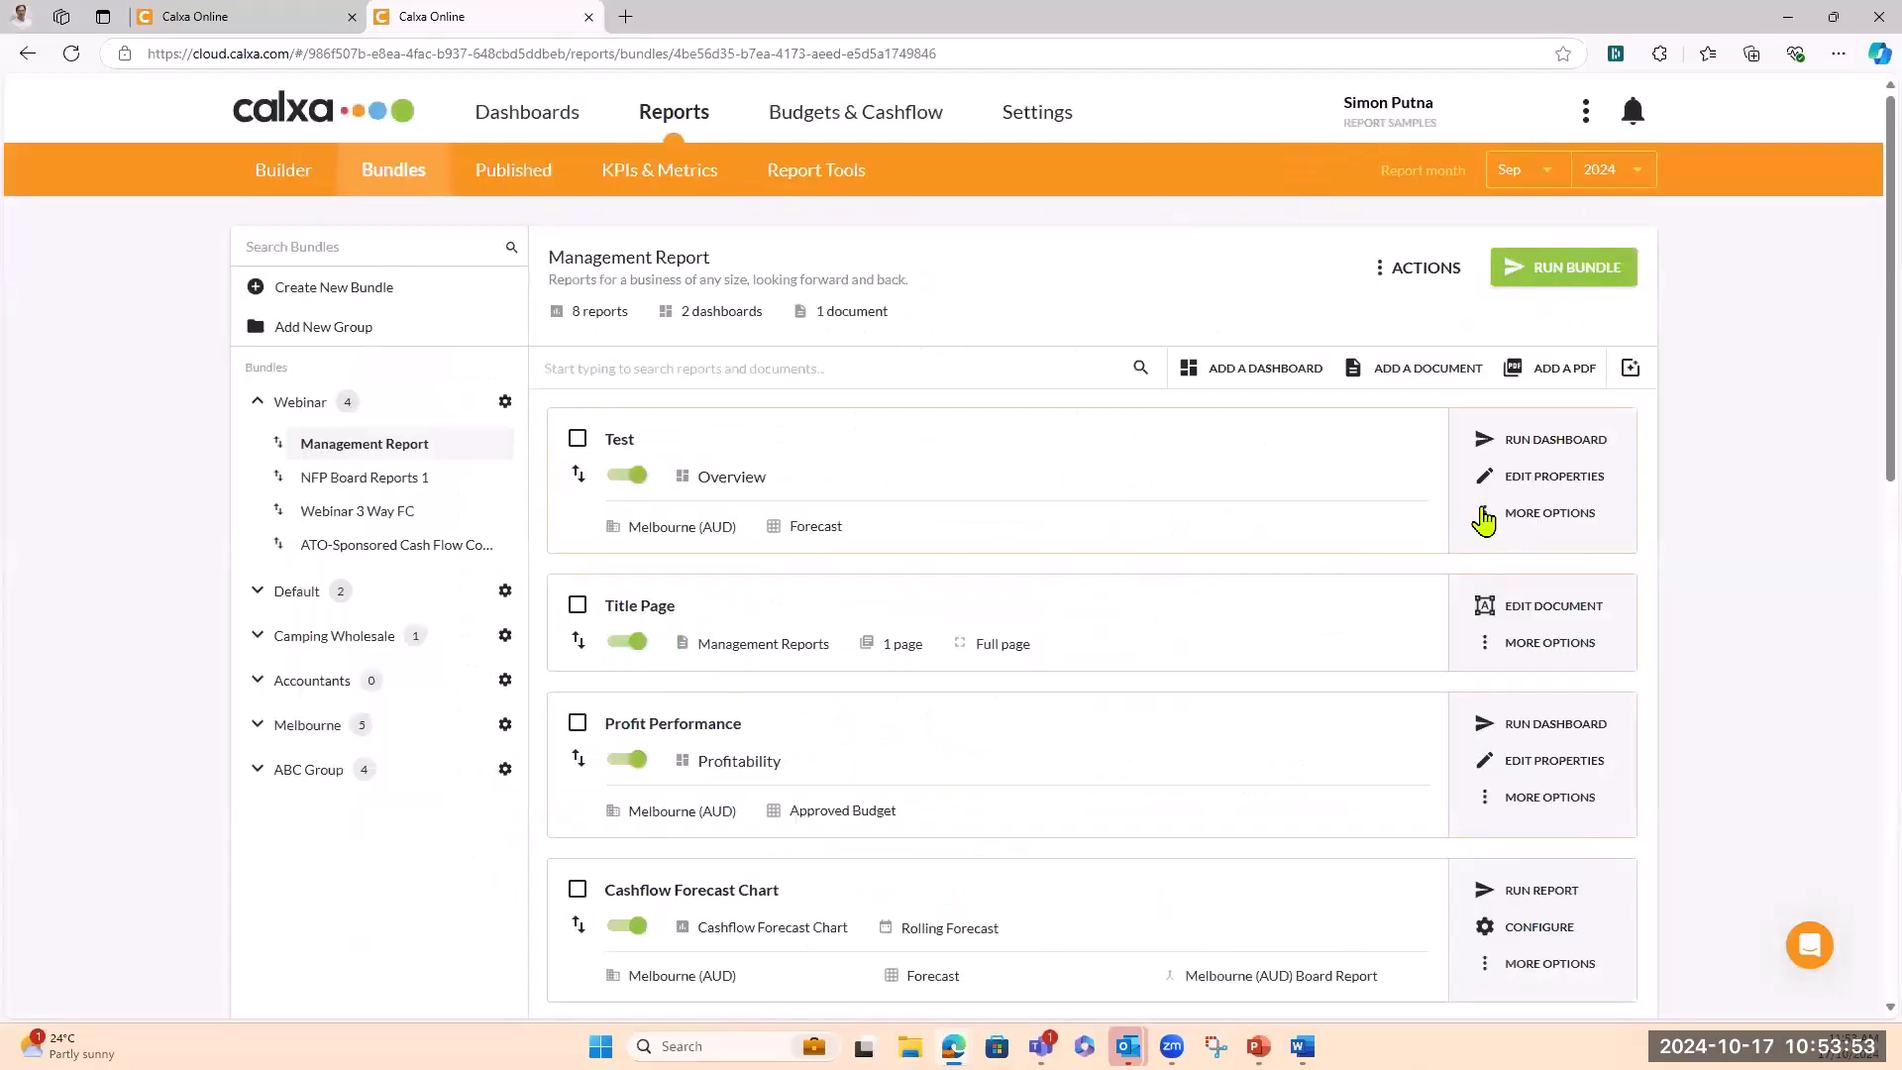
pyautogui.click(1488, 519)
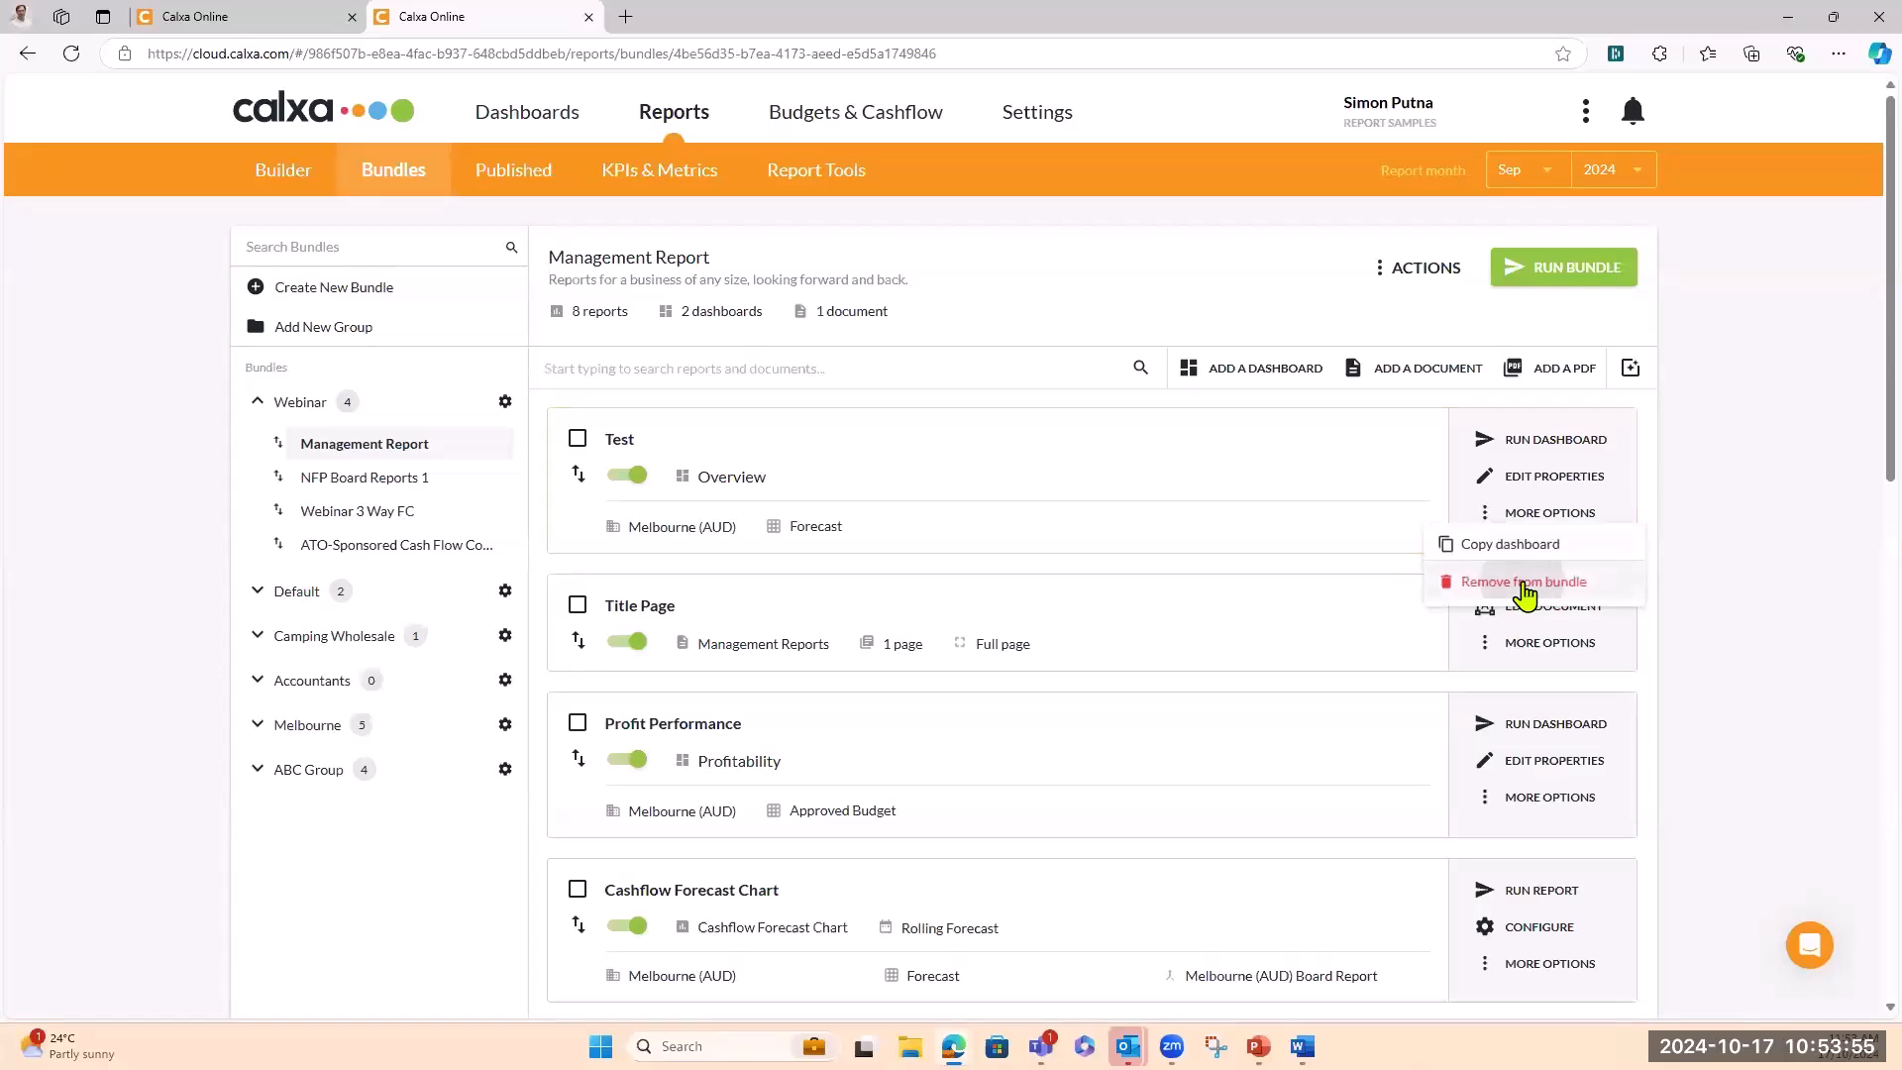
# Take the Test dashboard out of the Management Report bundle, then return to the Dashboards gallery
pyautogui.click(1521, 579)
pyautogui.click(1103, 634)
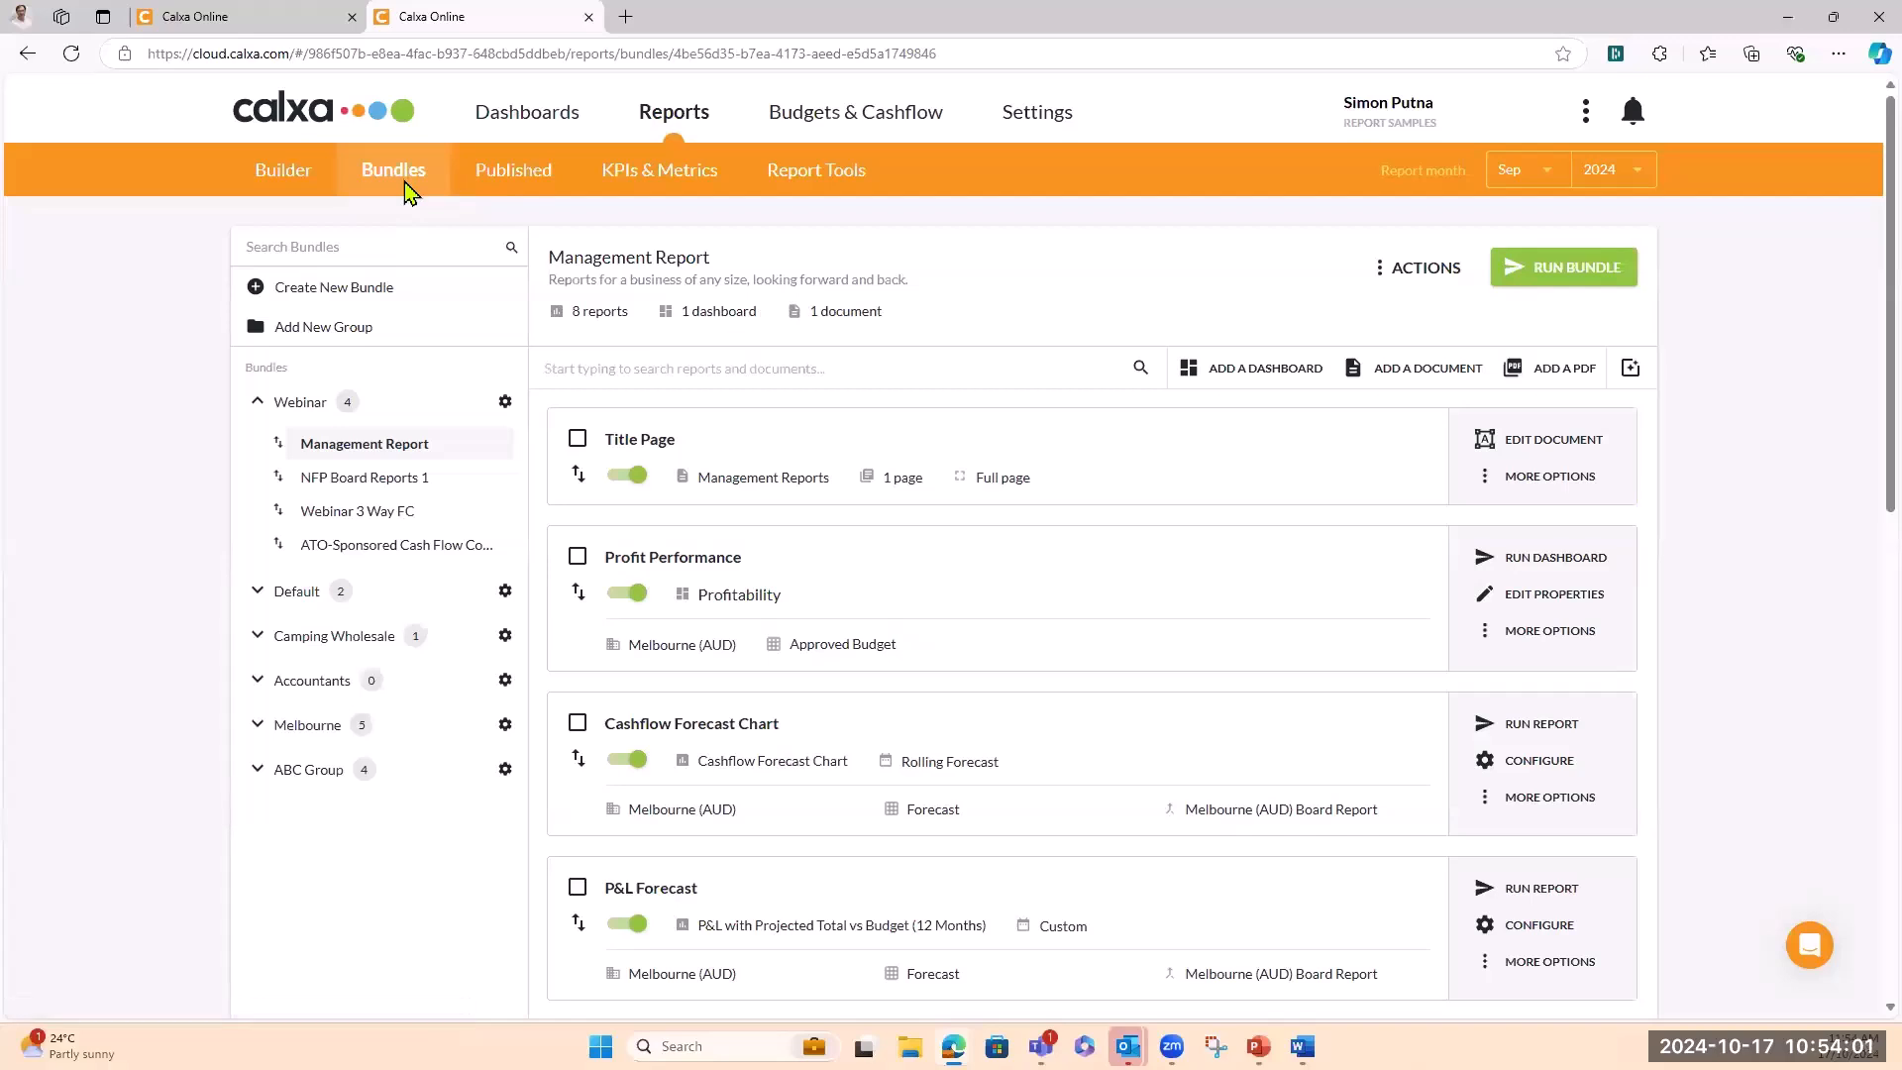
pyautogui.click(516, 117)
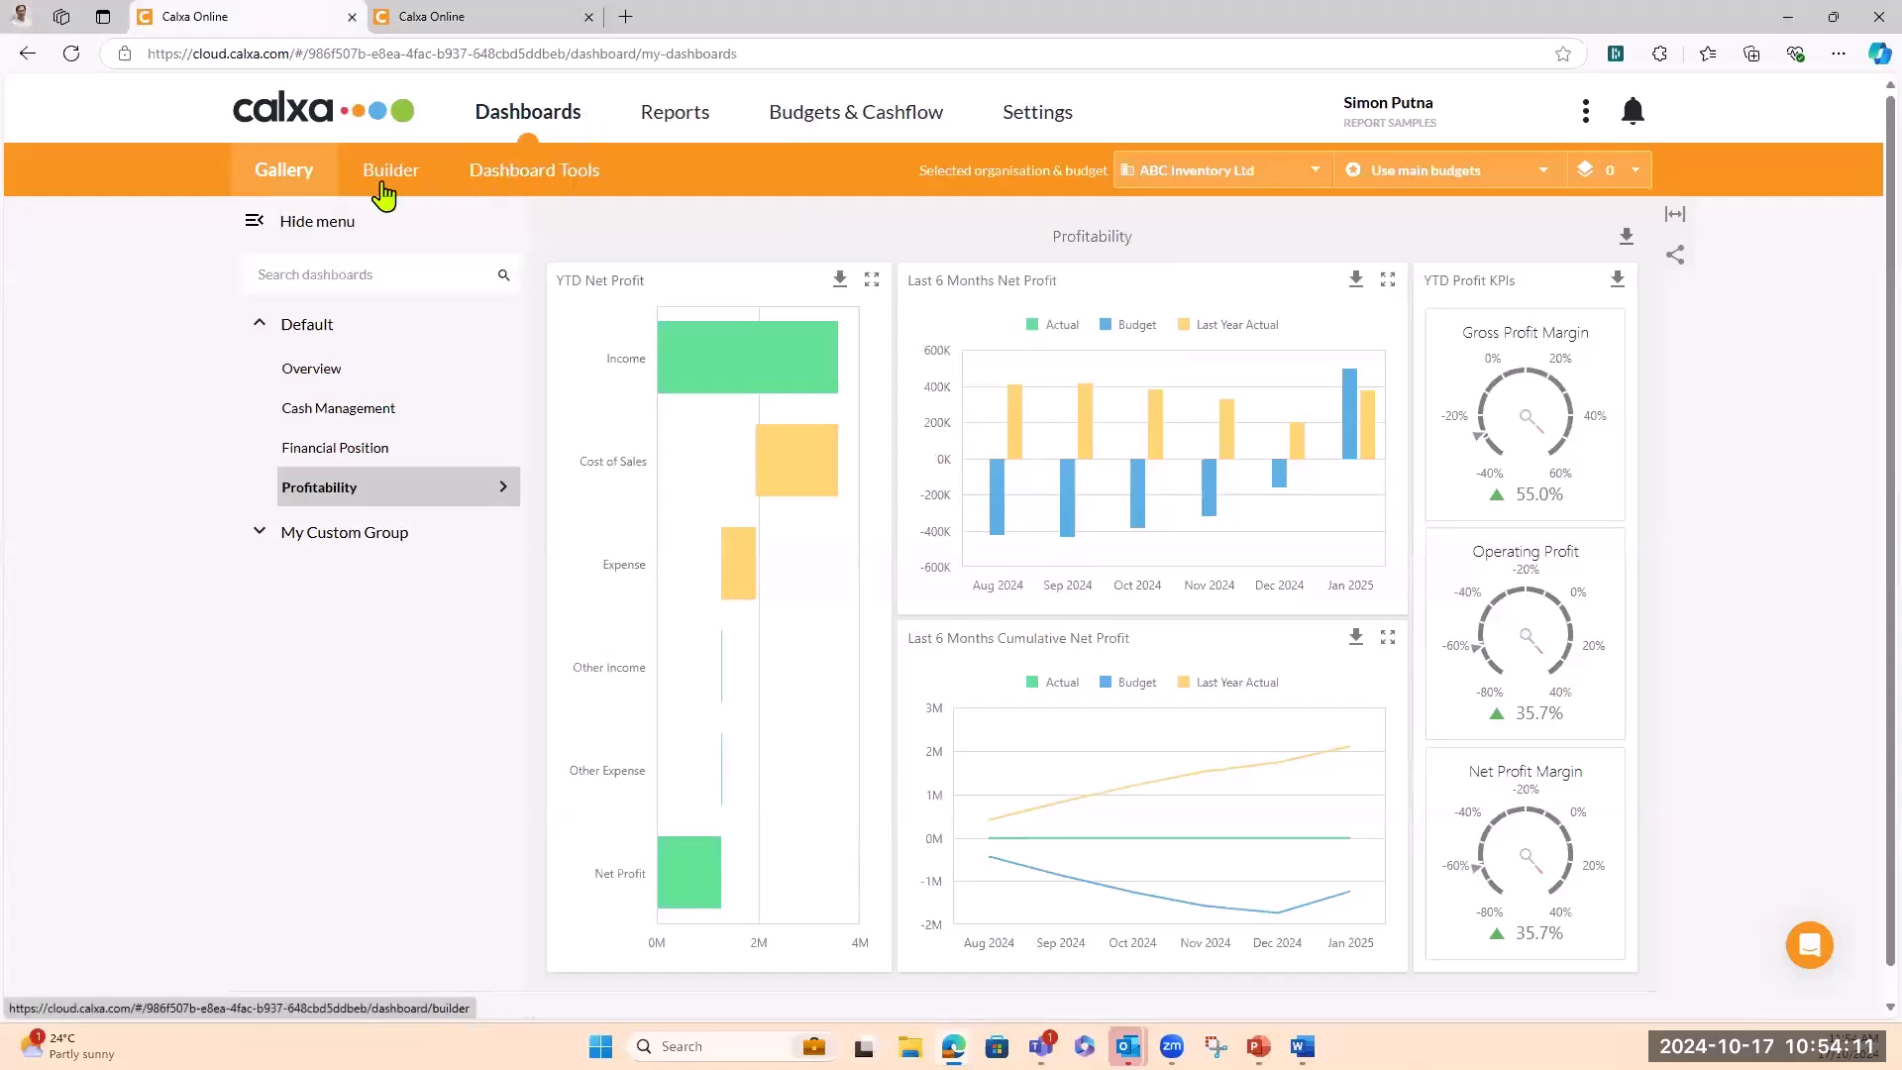
# Open Dashboard Tools and expand My Custom Group in the Dashboard Manager list
pyautogui.click(502, 171)
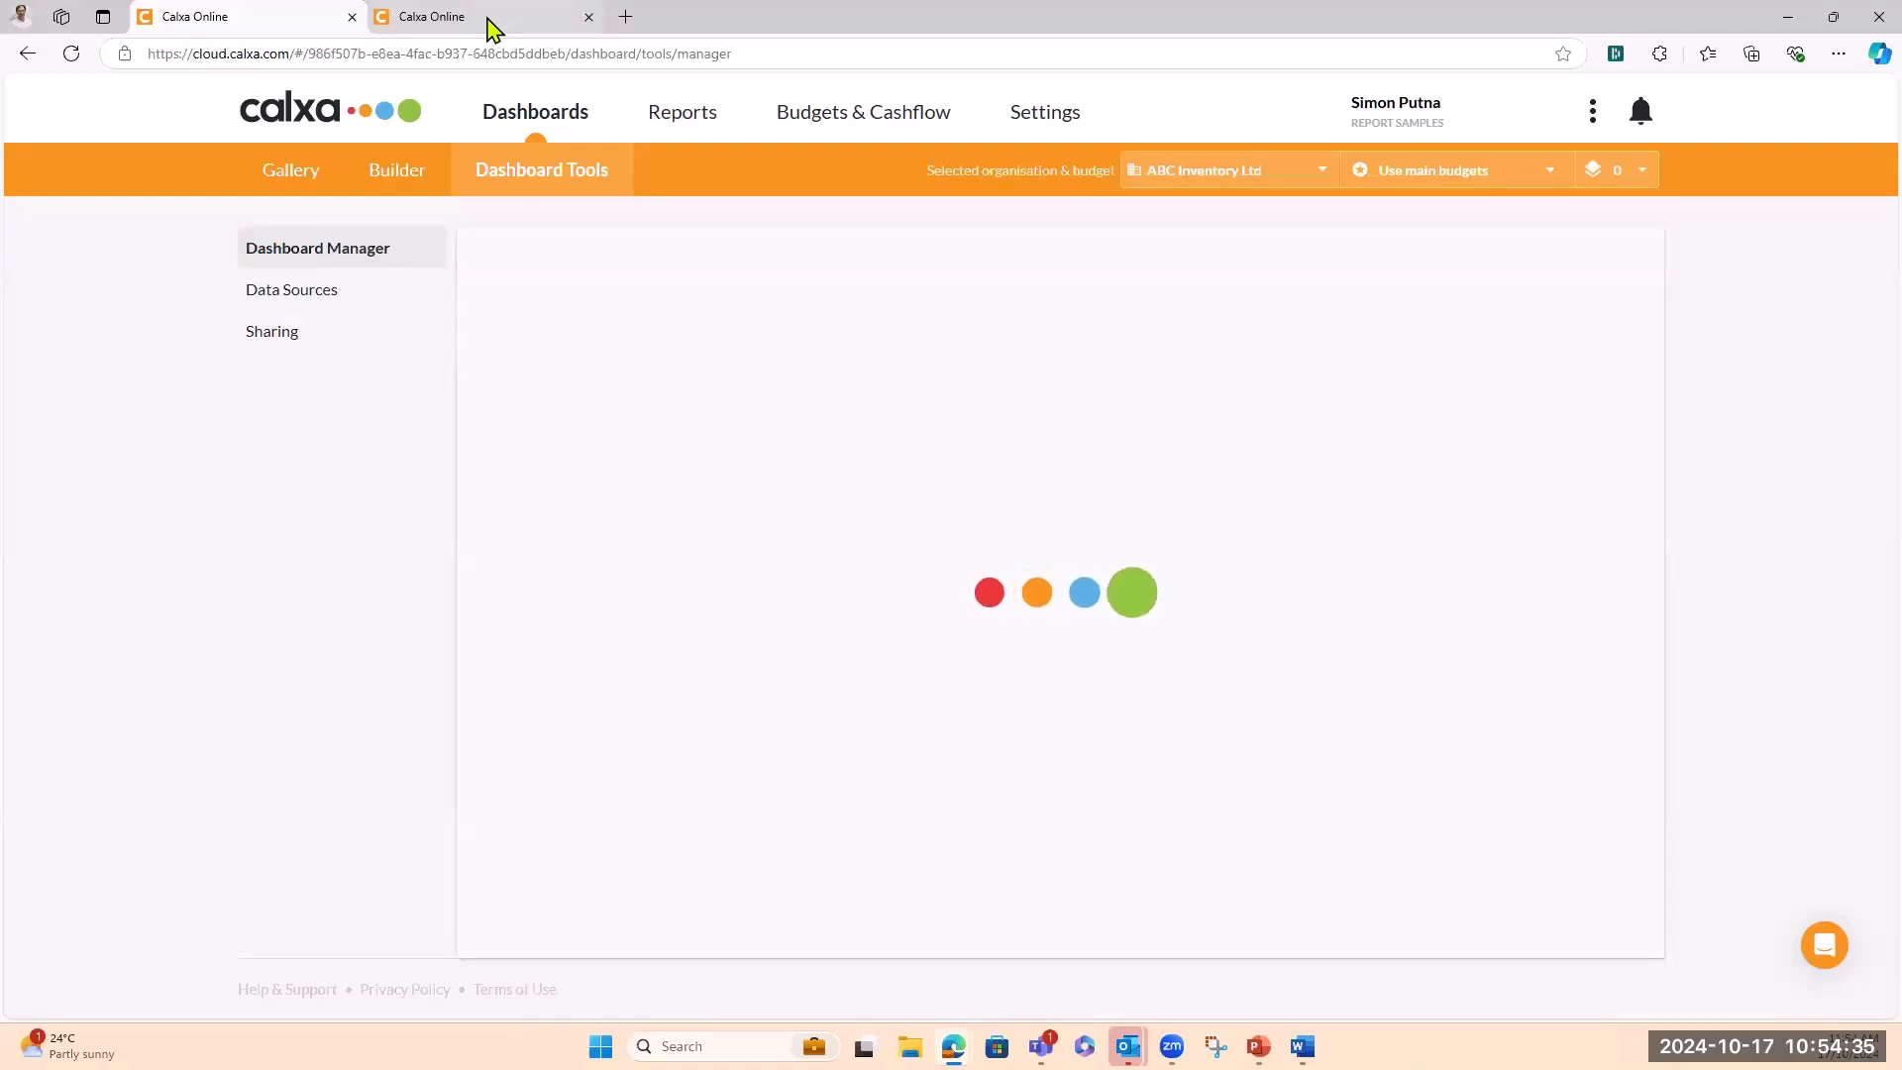
pyautogui.moveTo(485, 25)
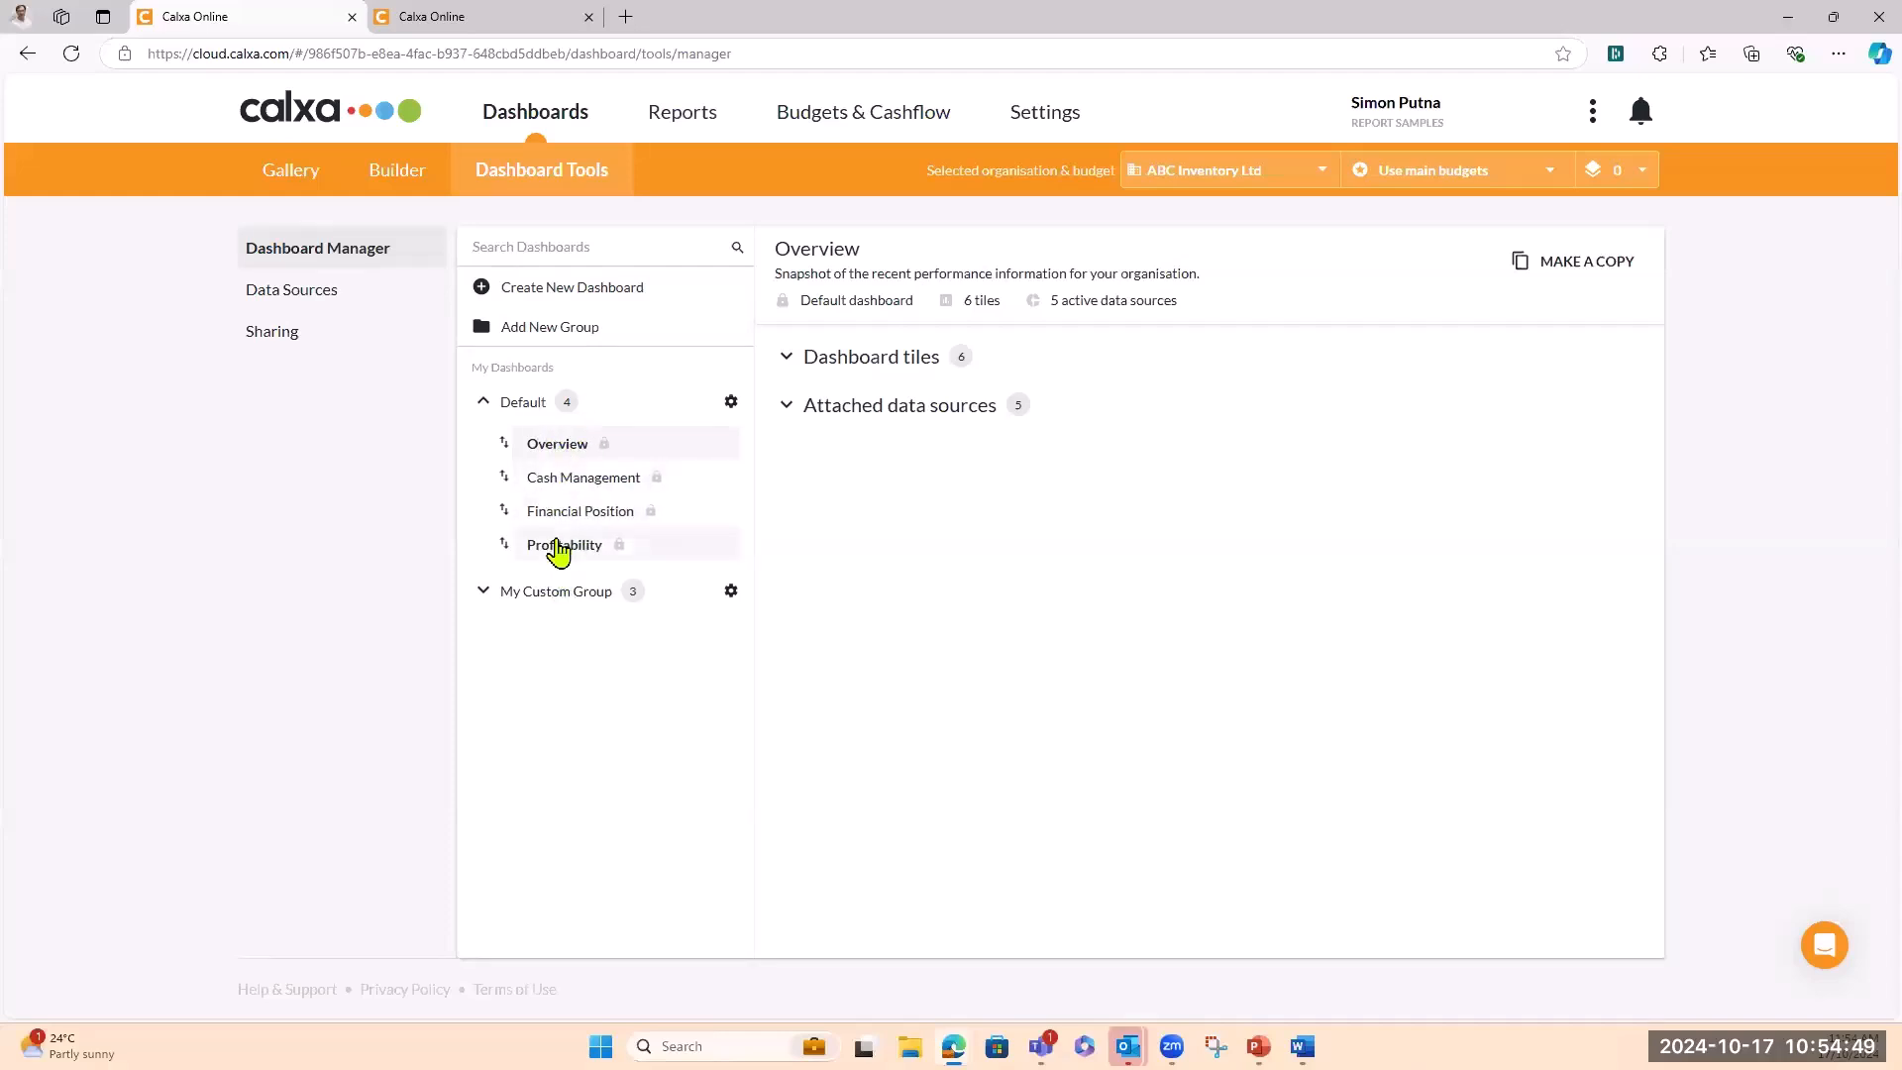
pyautogui.click(484, 592)
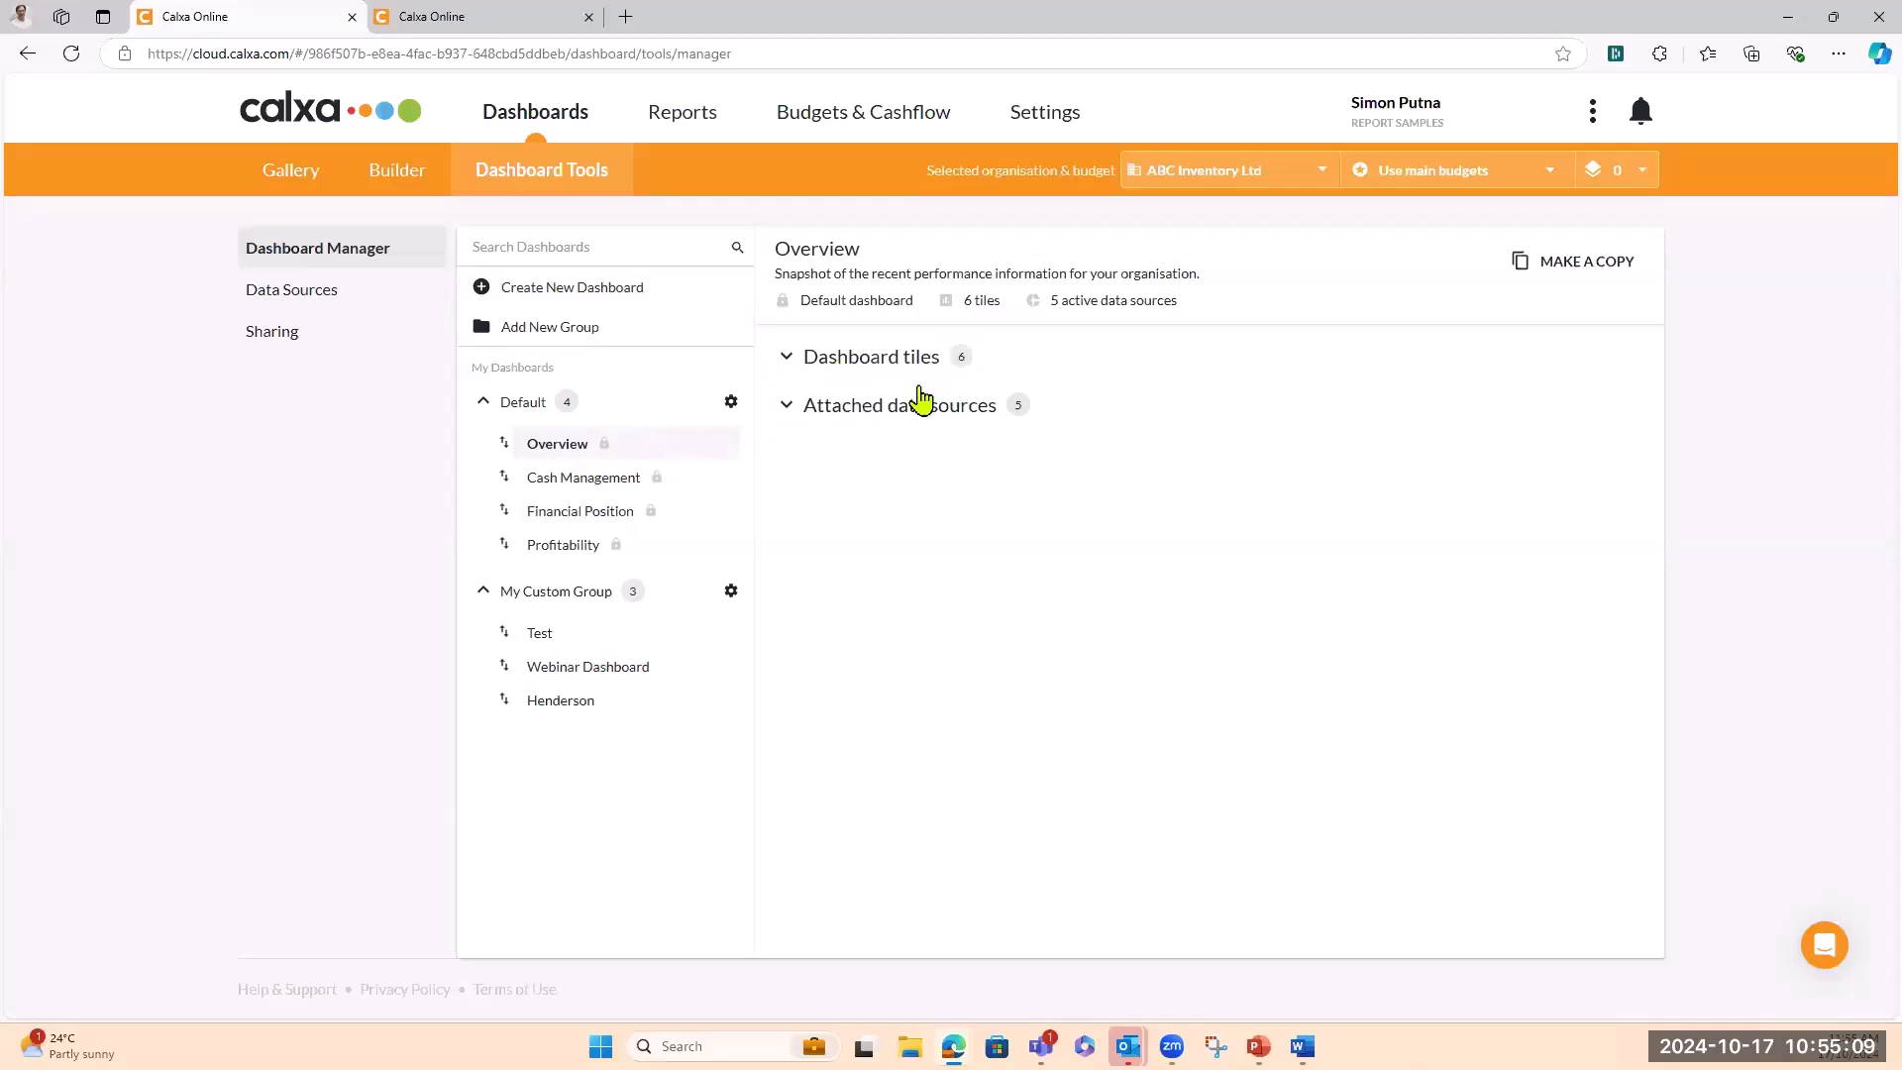
# Check Overview's six dashboard tiles, then expand its five attached data sources
pyautogui.click(786, 361)
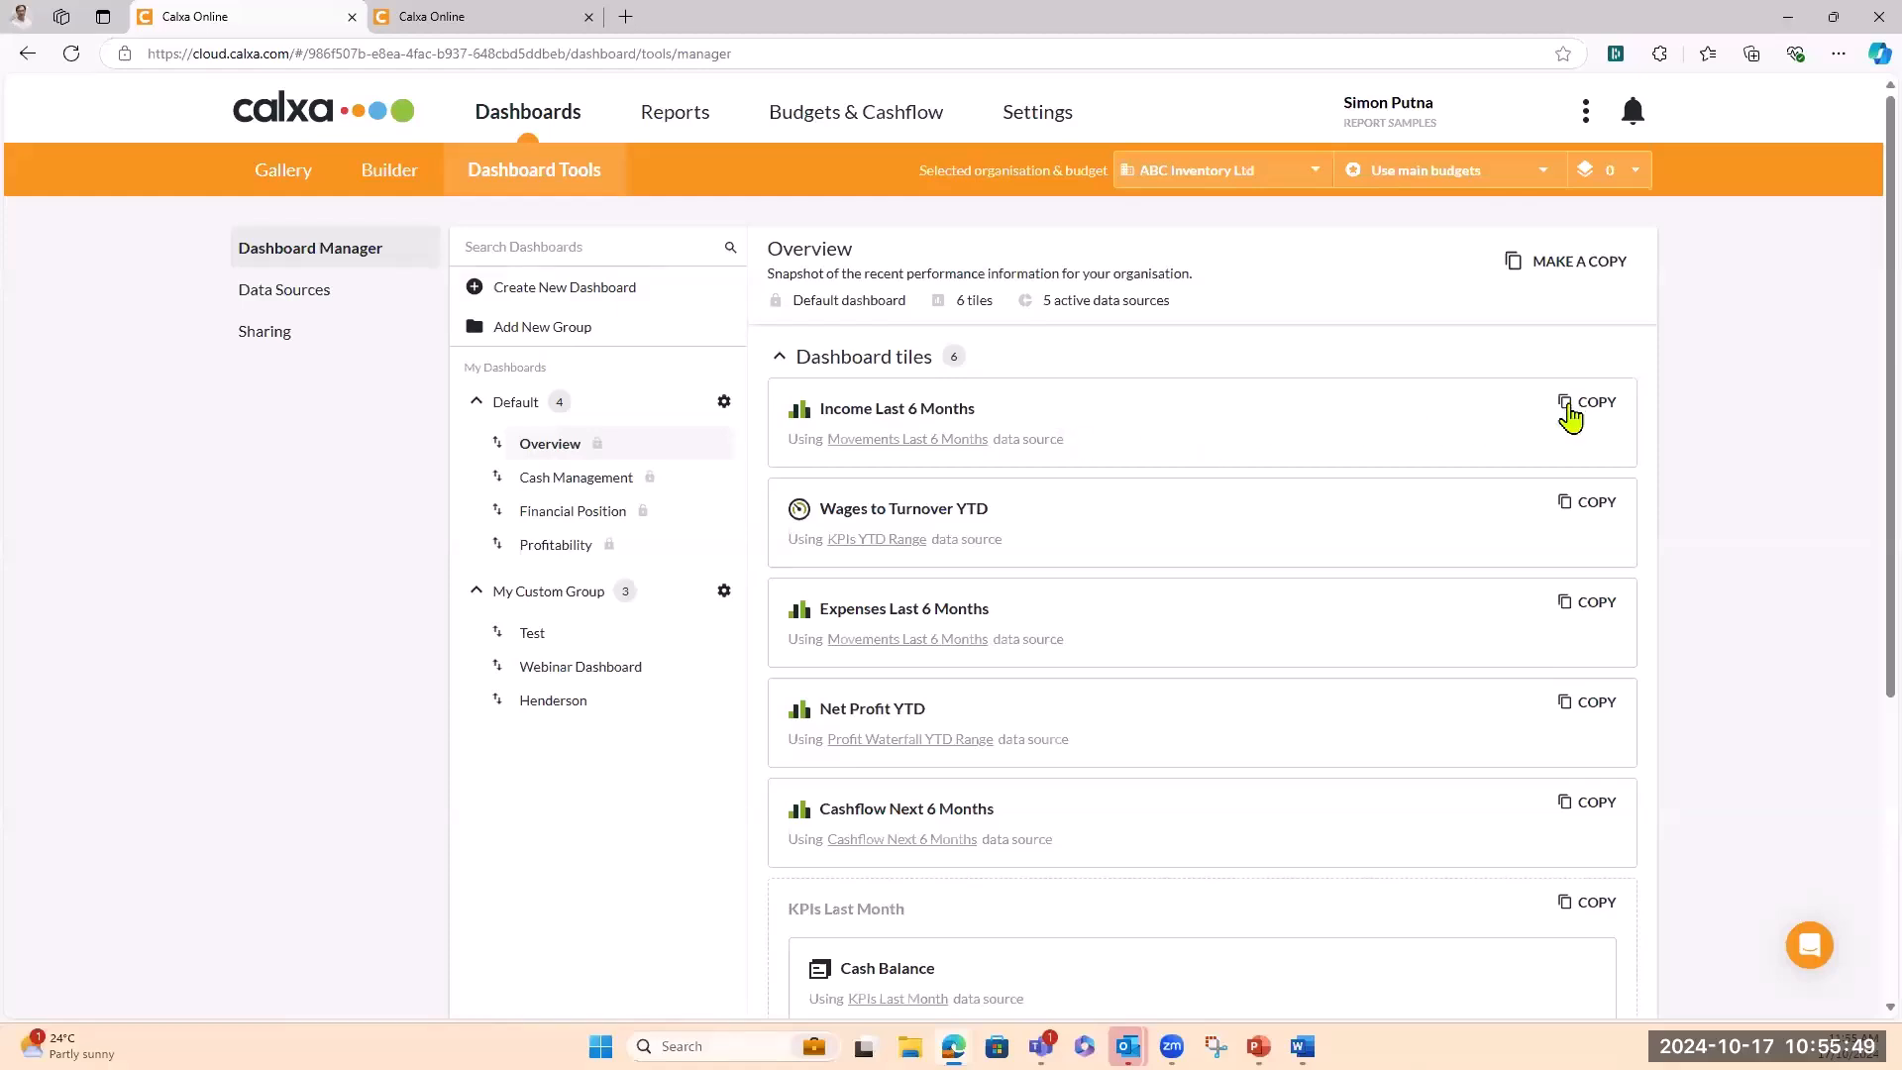
pyautogui.click(779, 358)
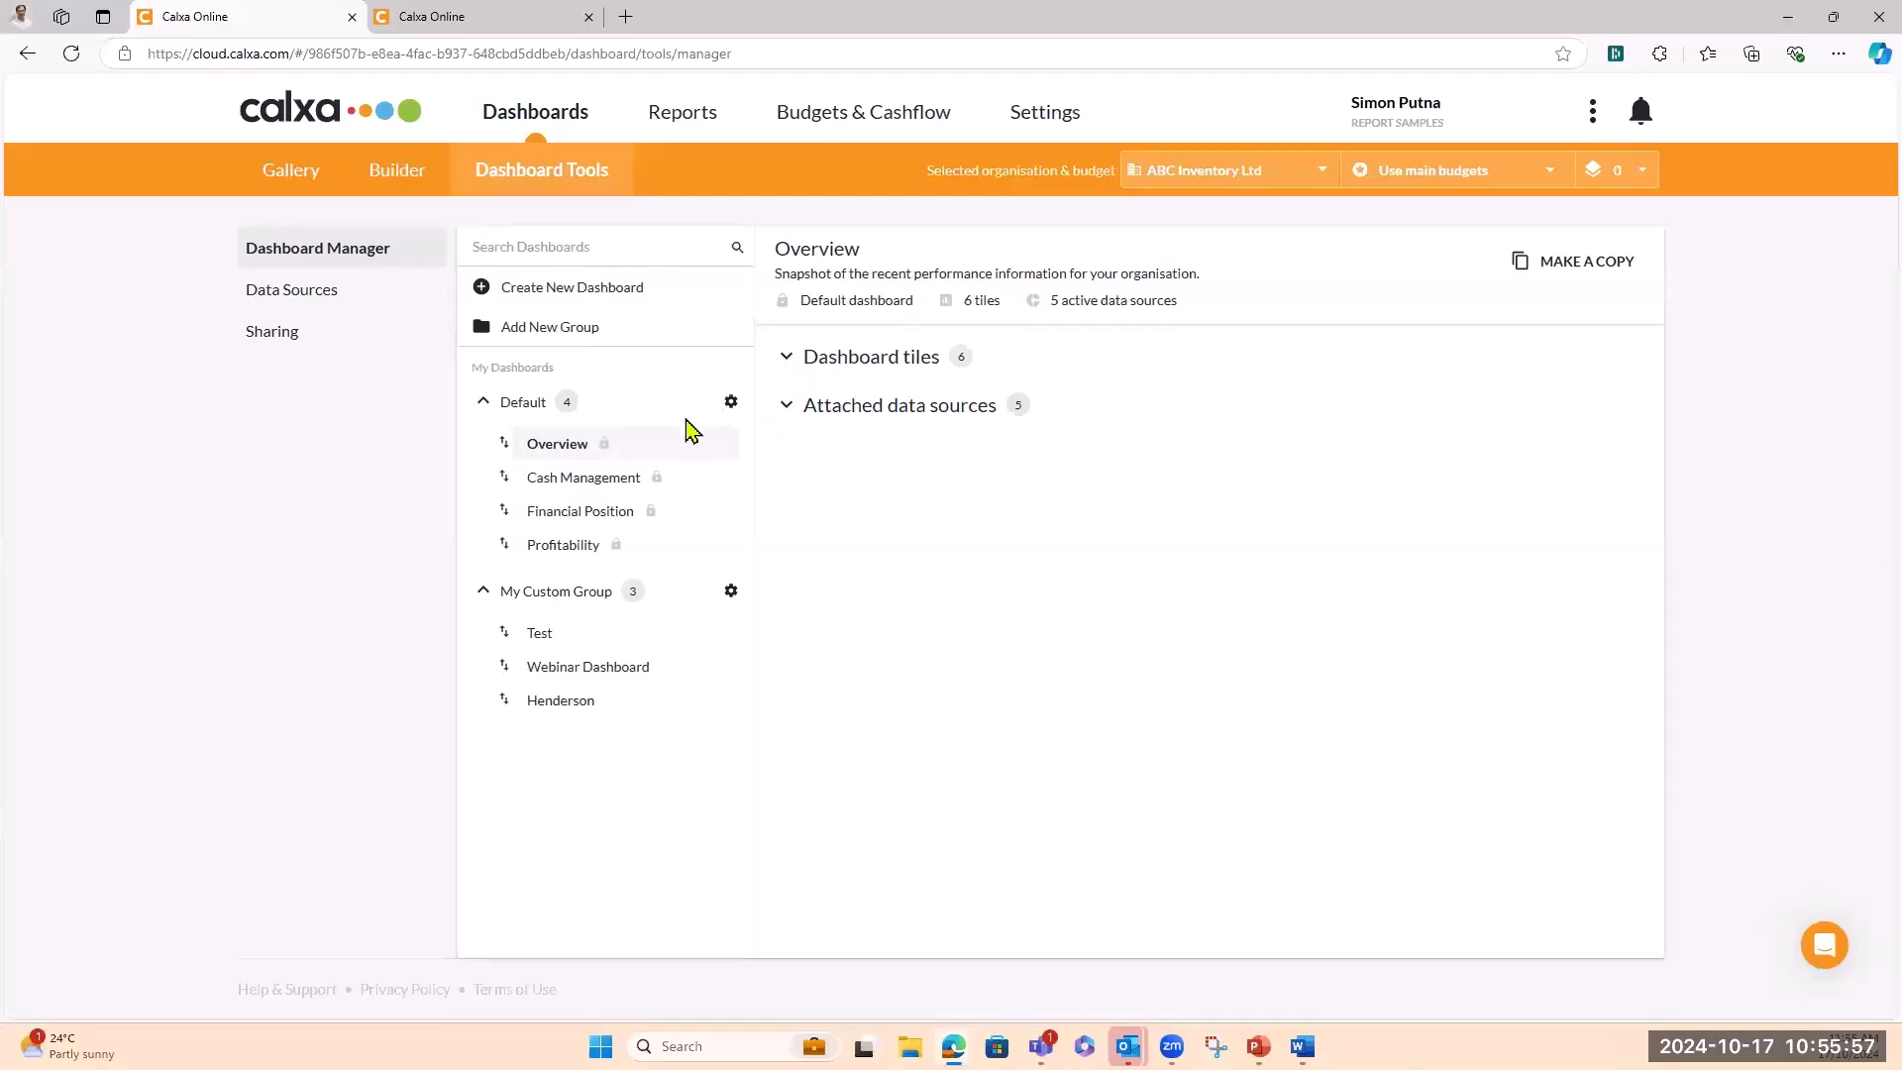
pyautogui.click(789, 408)
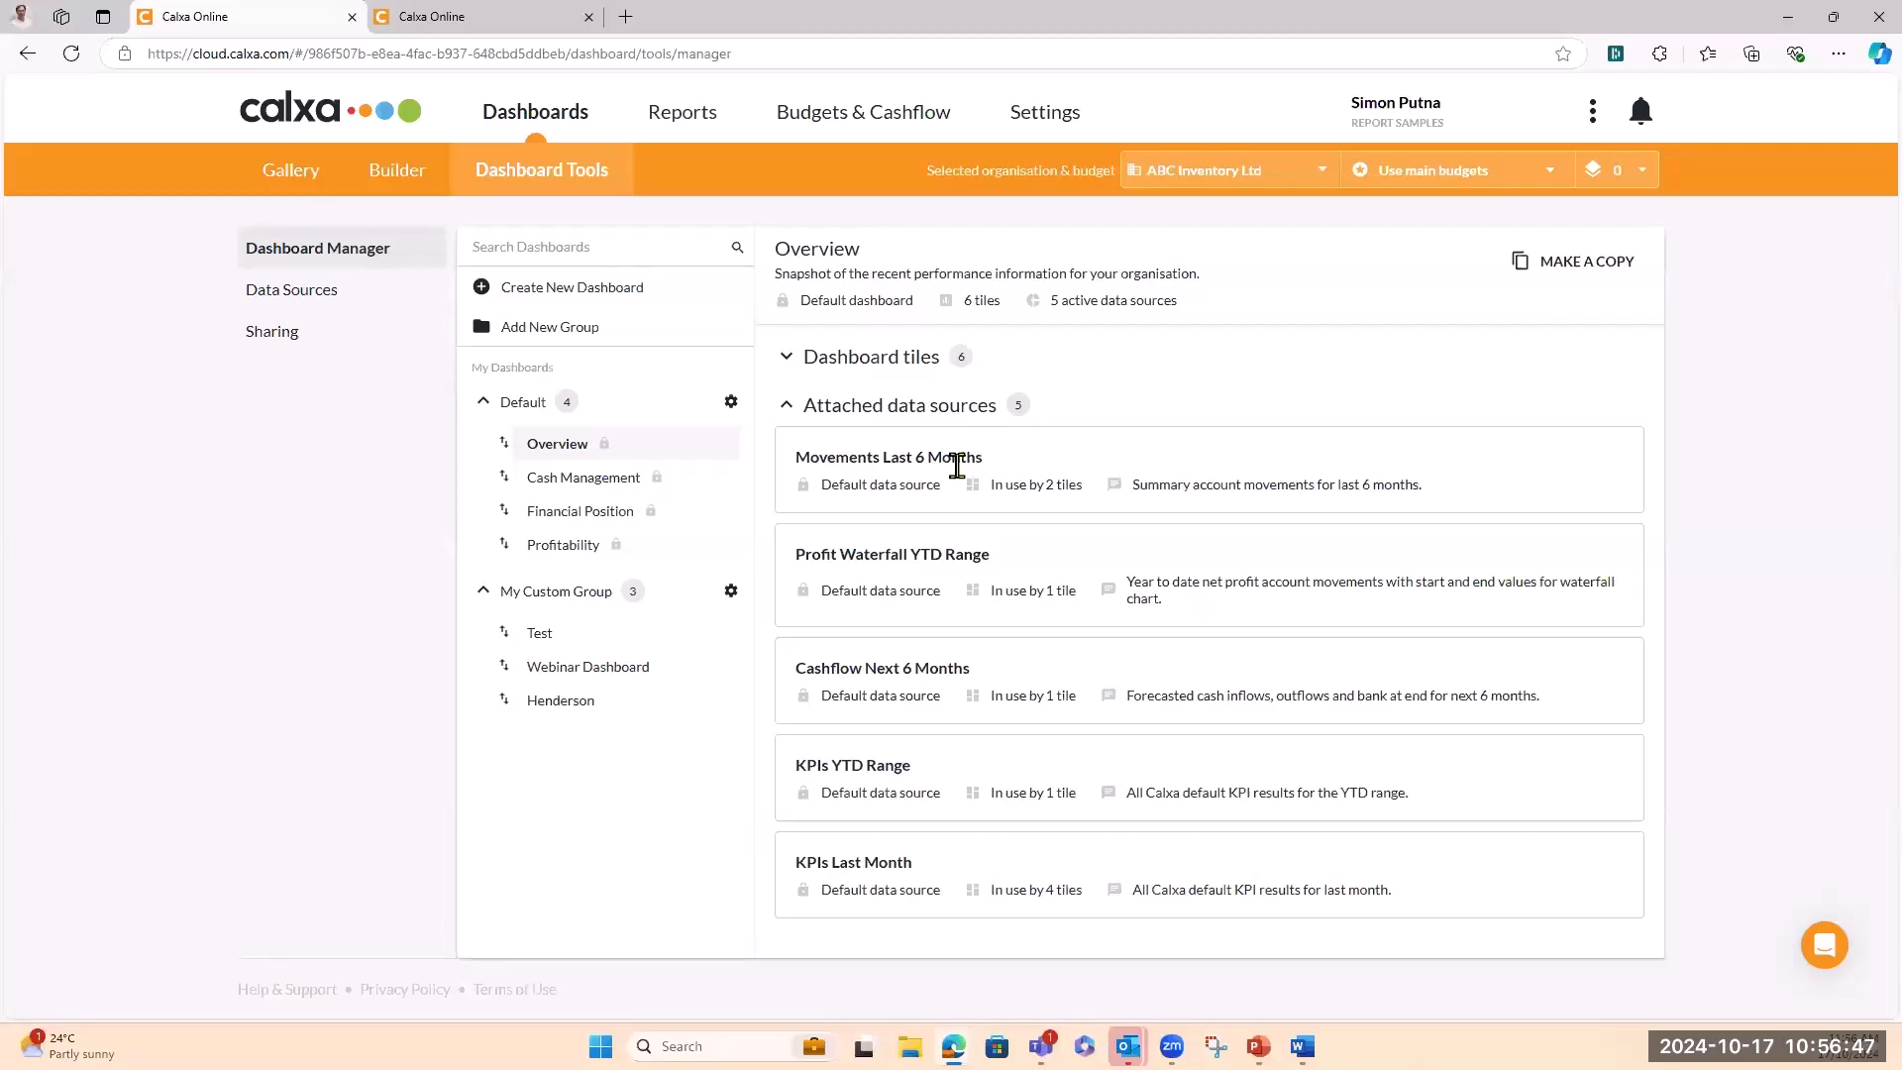
# Copy the Overview dashboard and start retitling the copy 'Web Test'
pyautogui.click(786, 407)
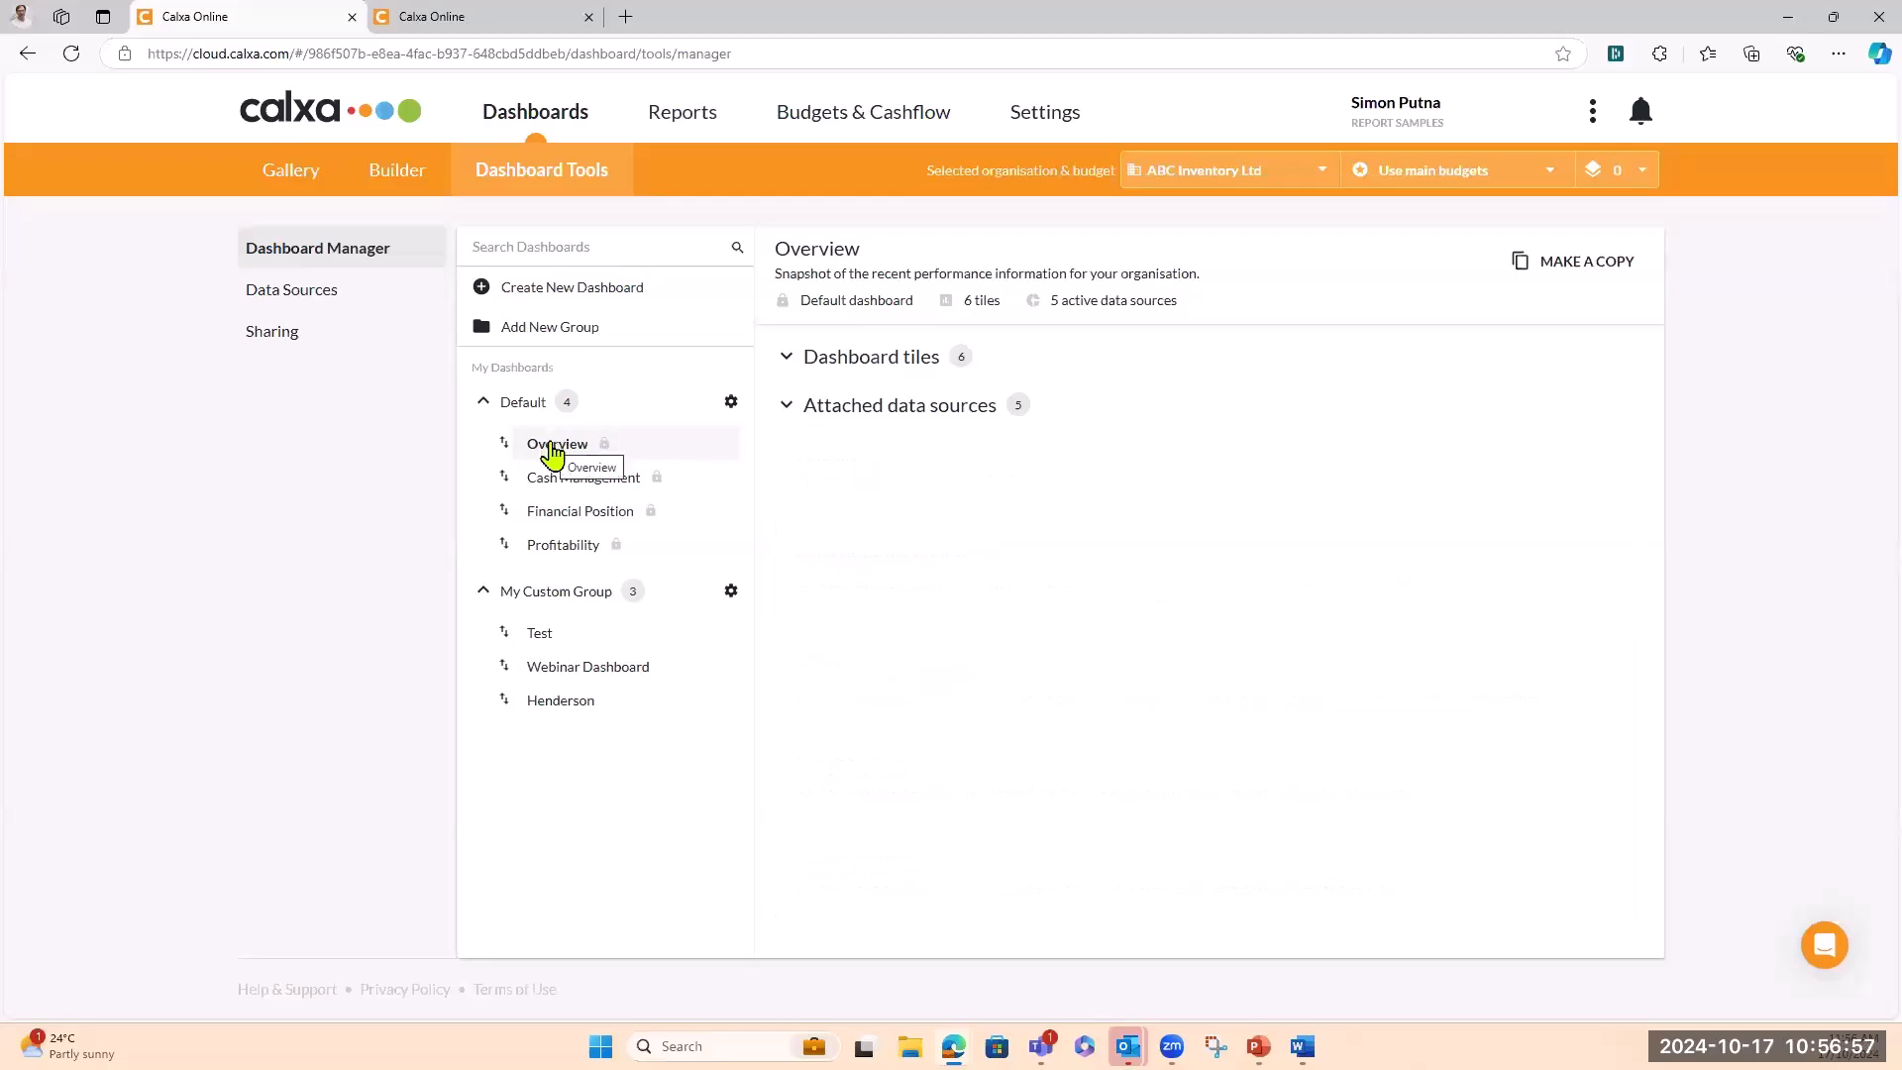
pyautogui.click(1527, 266)
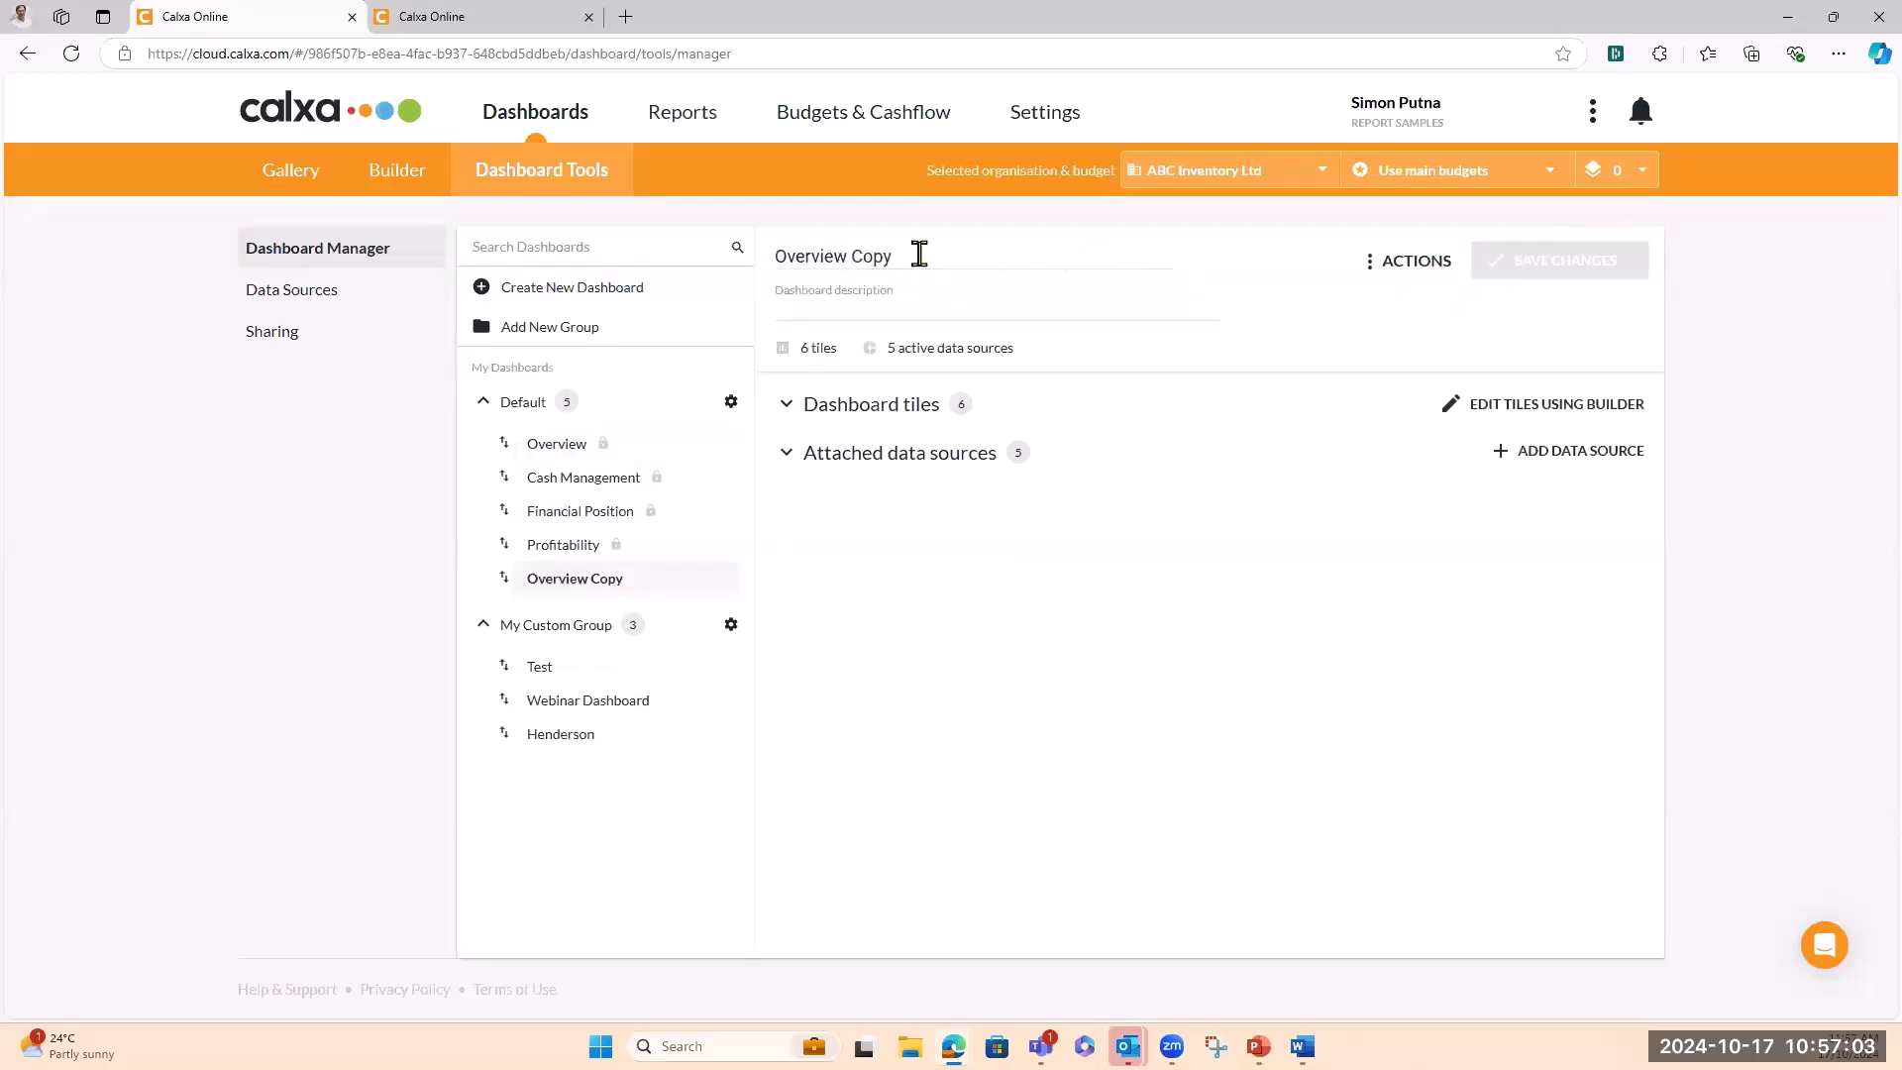
pyautogui.moveTo(917, 254); pyautogui.dragTo(676, 236)
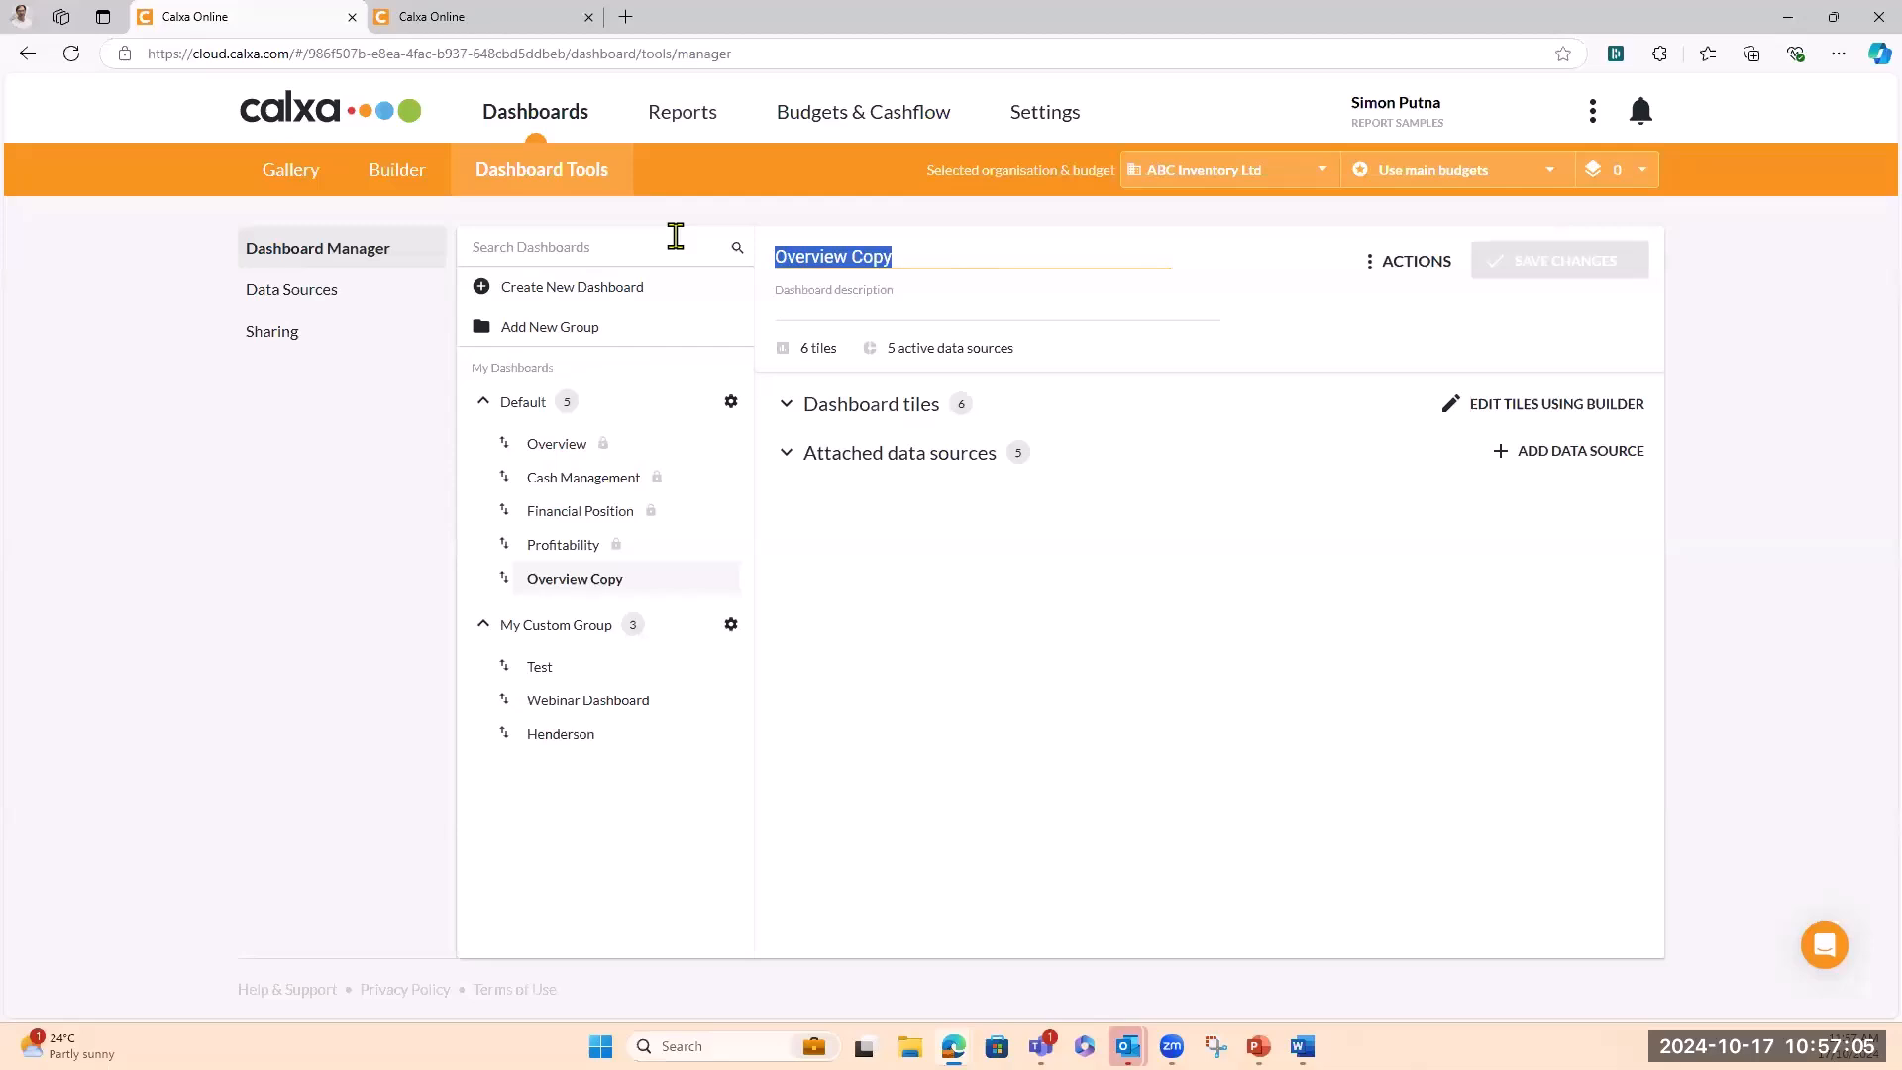
pyautogui.write('Web Test')
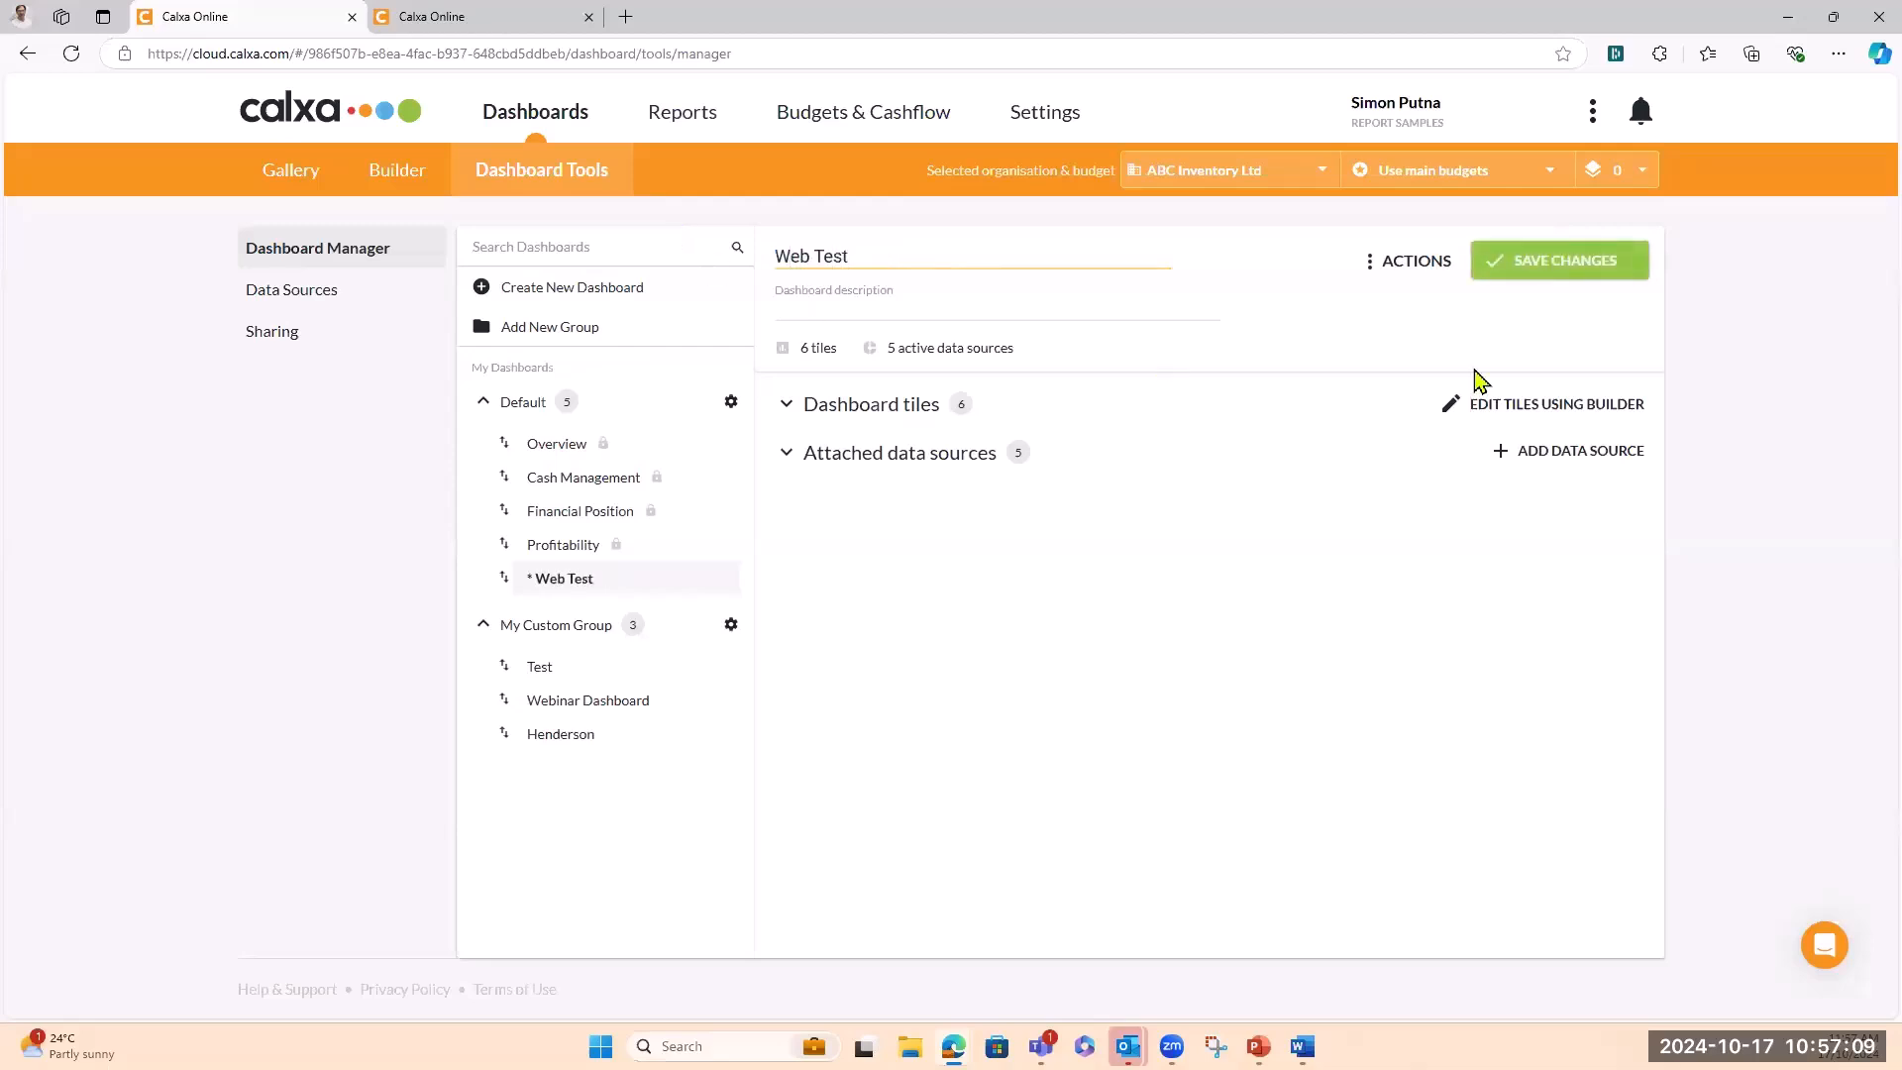
# Save the Web Test rename and collapse its Dashboard tiles section
pyautogui.click(1595, 264)
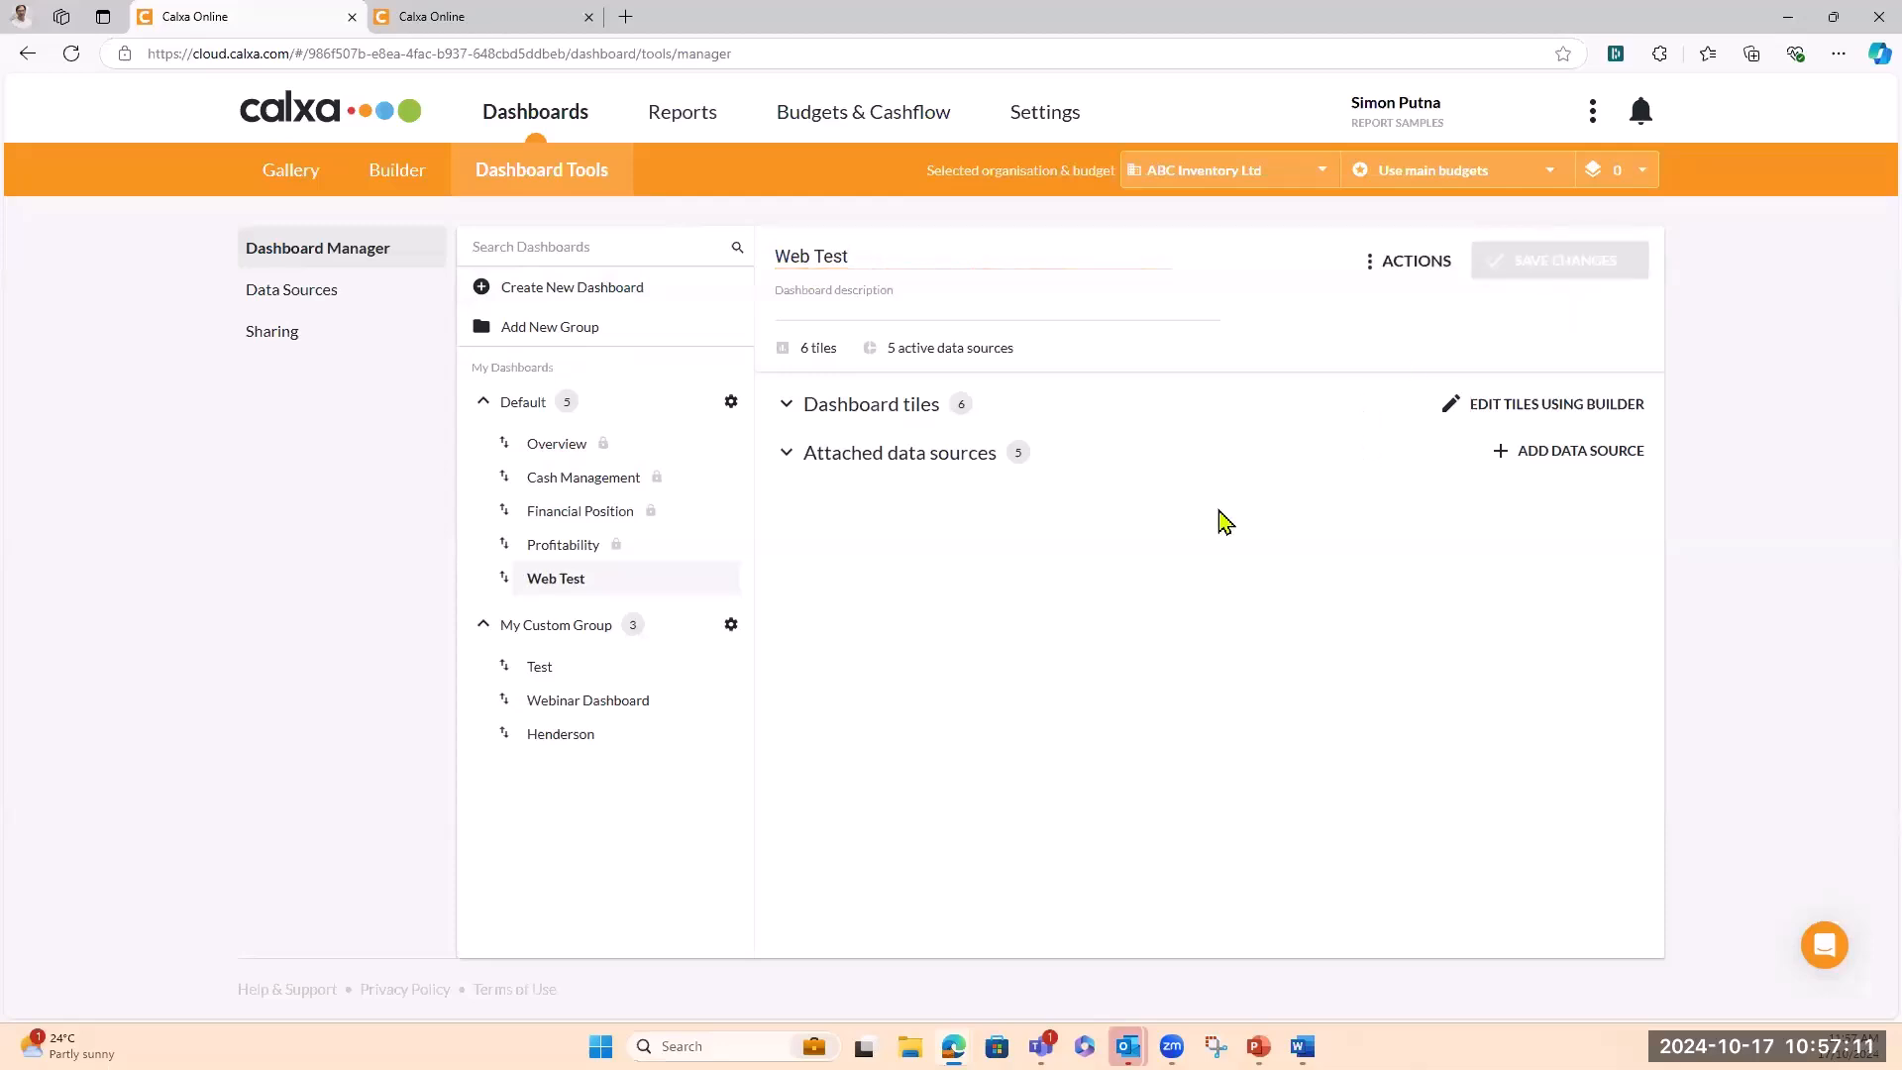
pyautogui.click(788, 408)
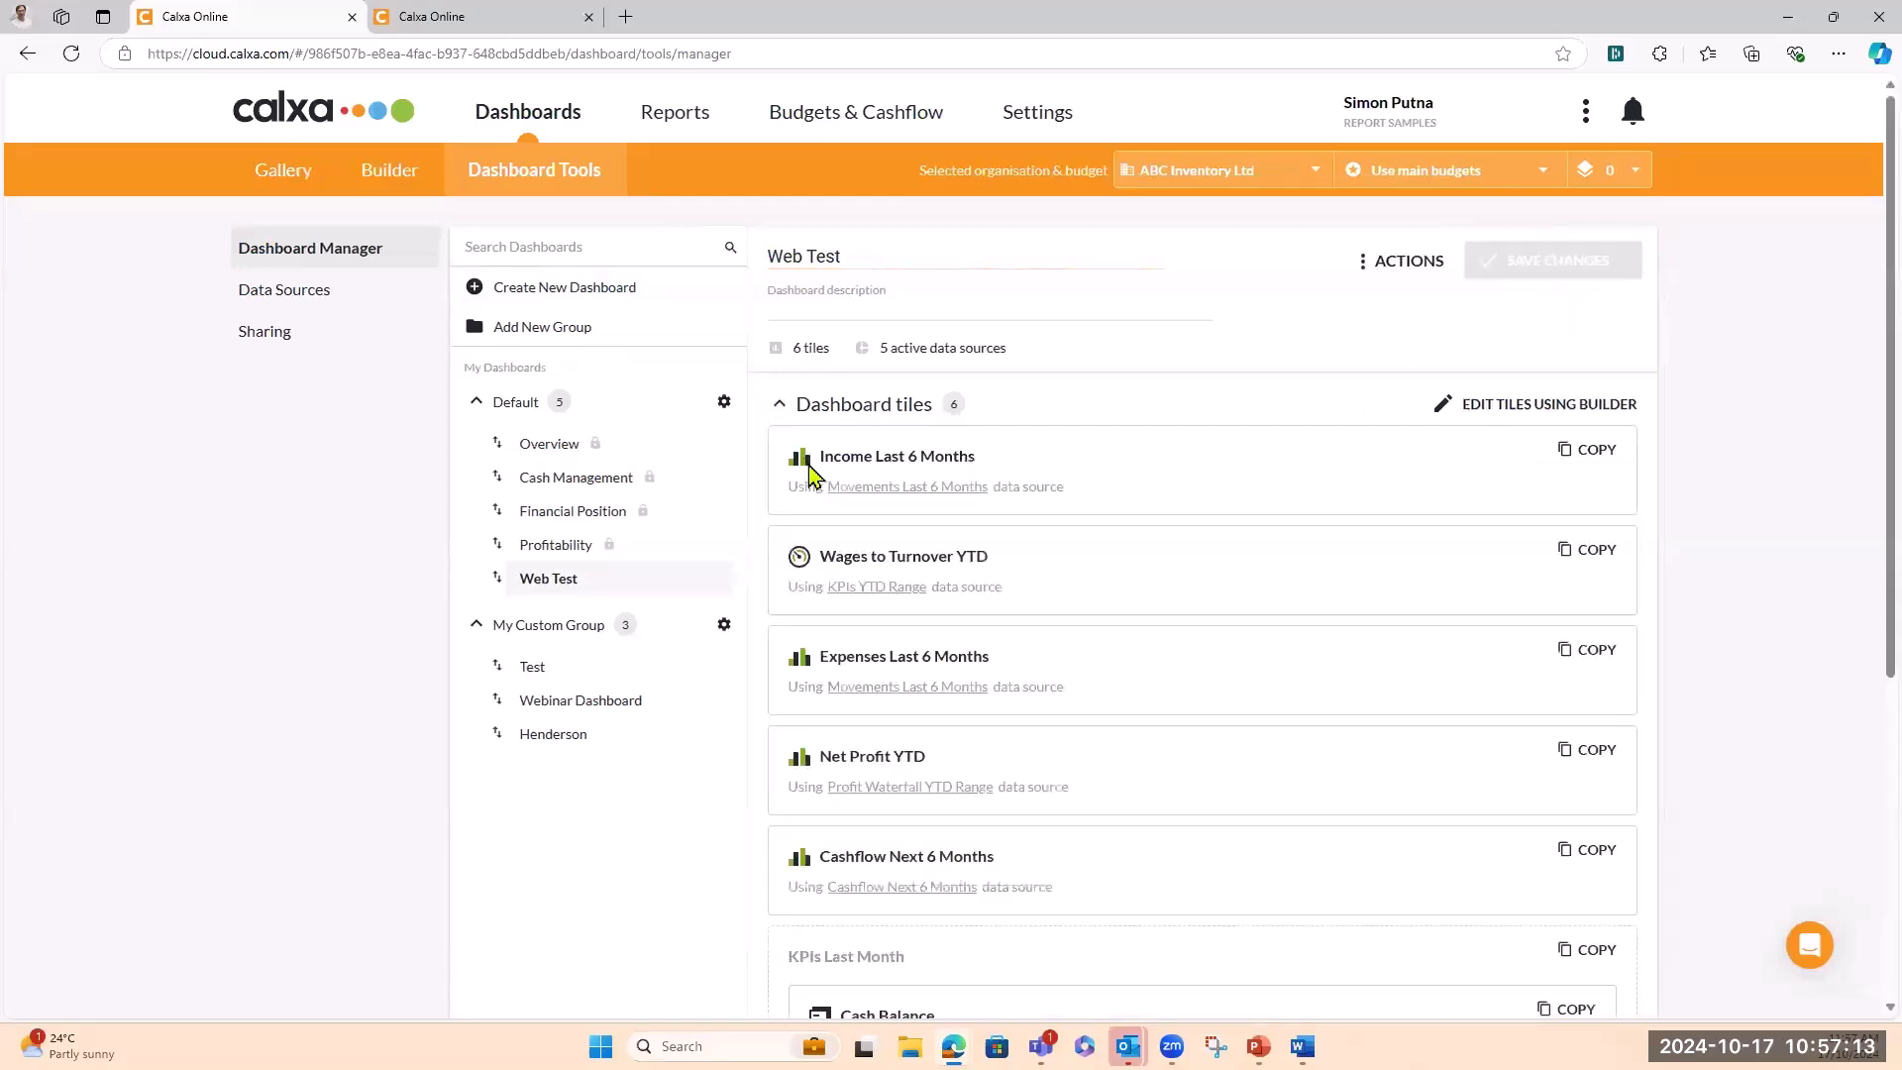
pyautogui.click(788, 406)
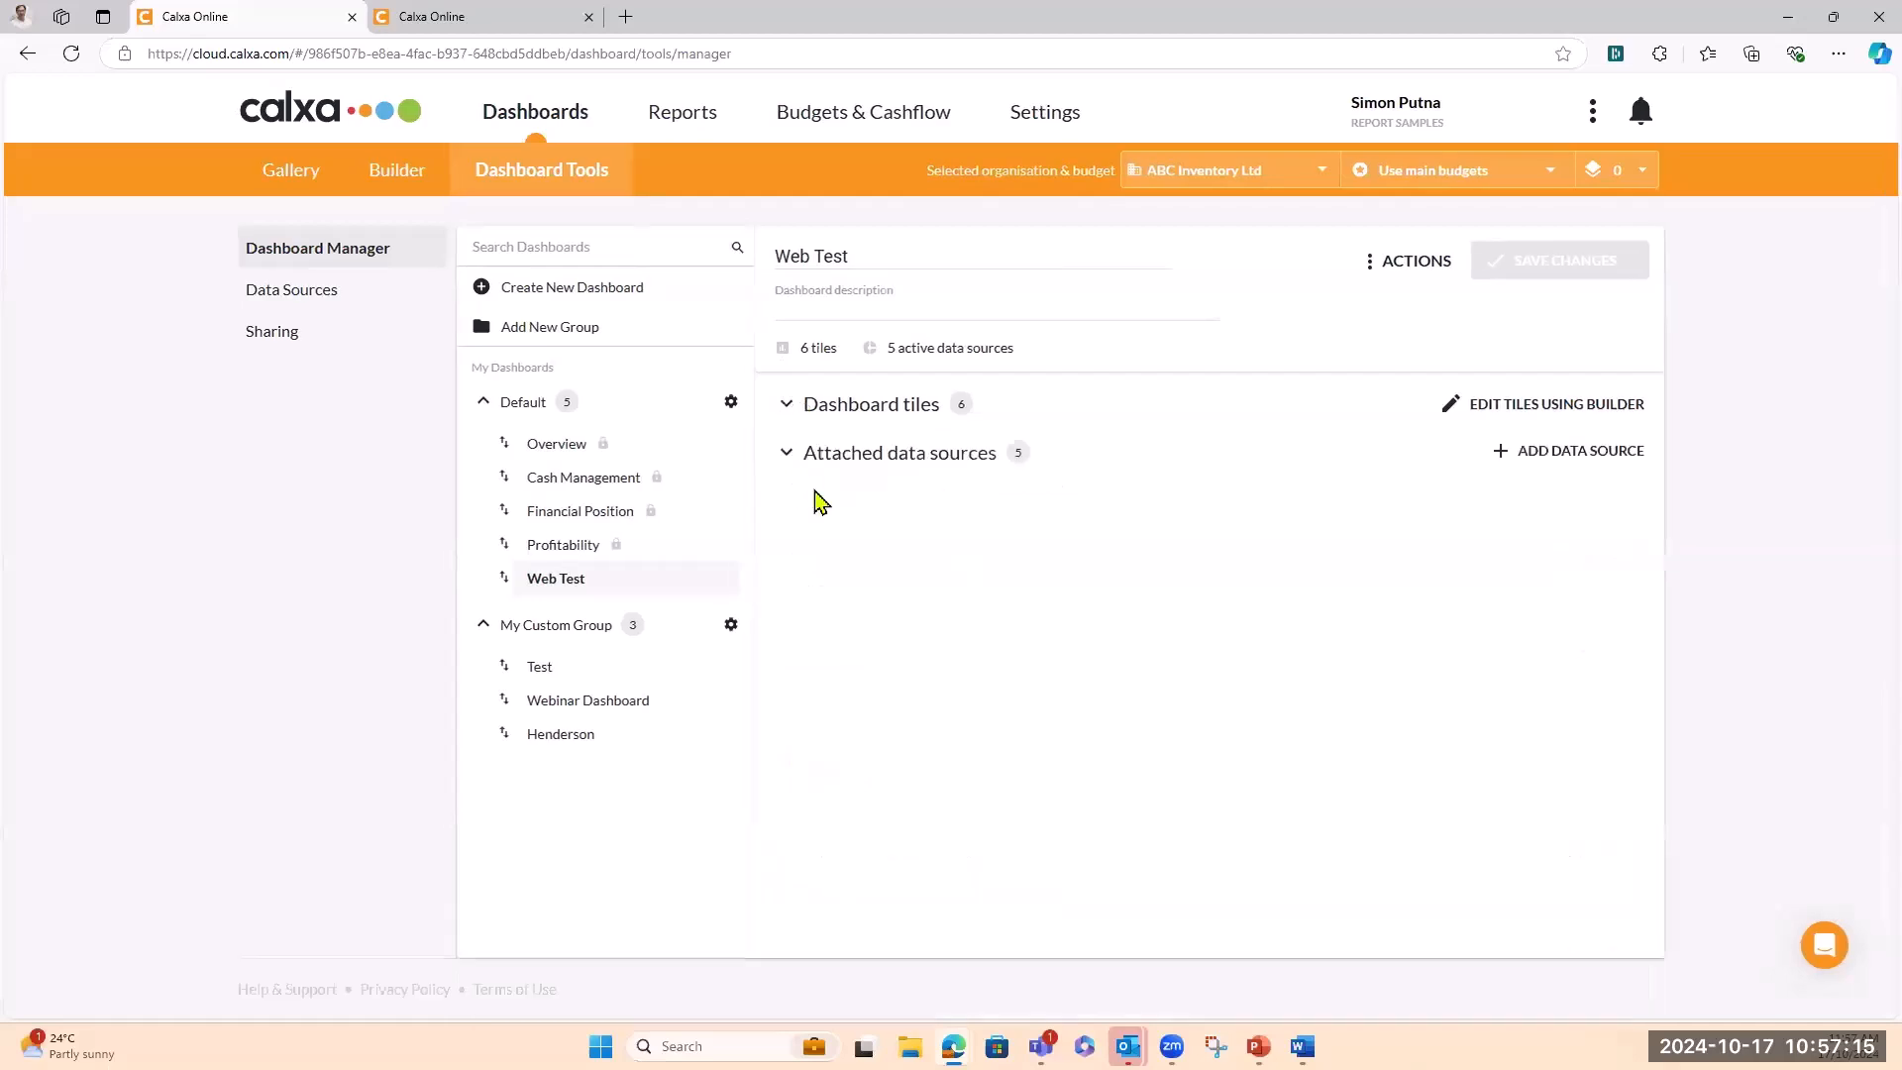
# Expand Web Test's five attached data sources, scroll through them, then collapse the list
pyautogui.click(788, 456)
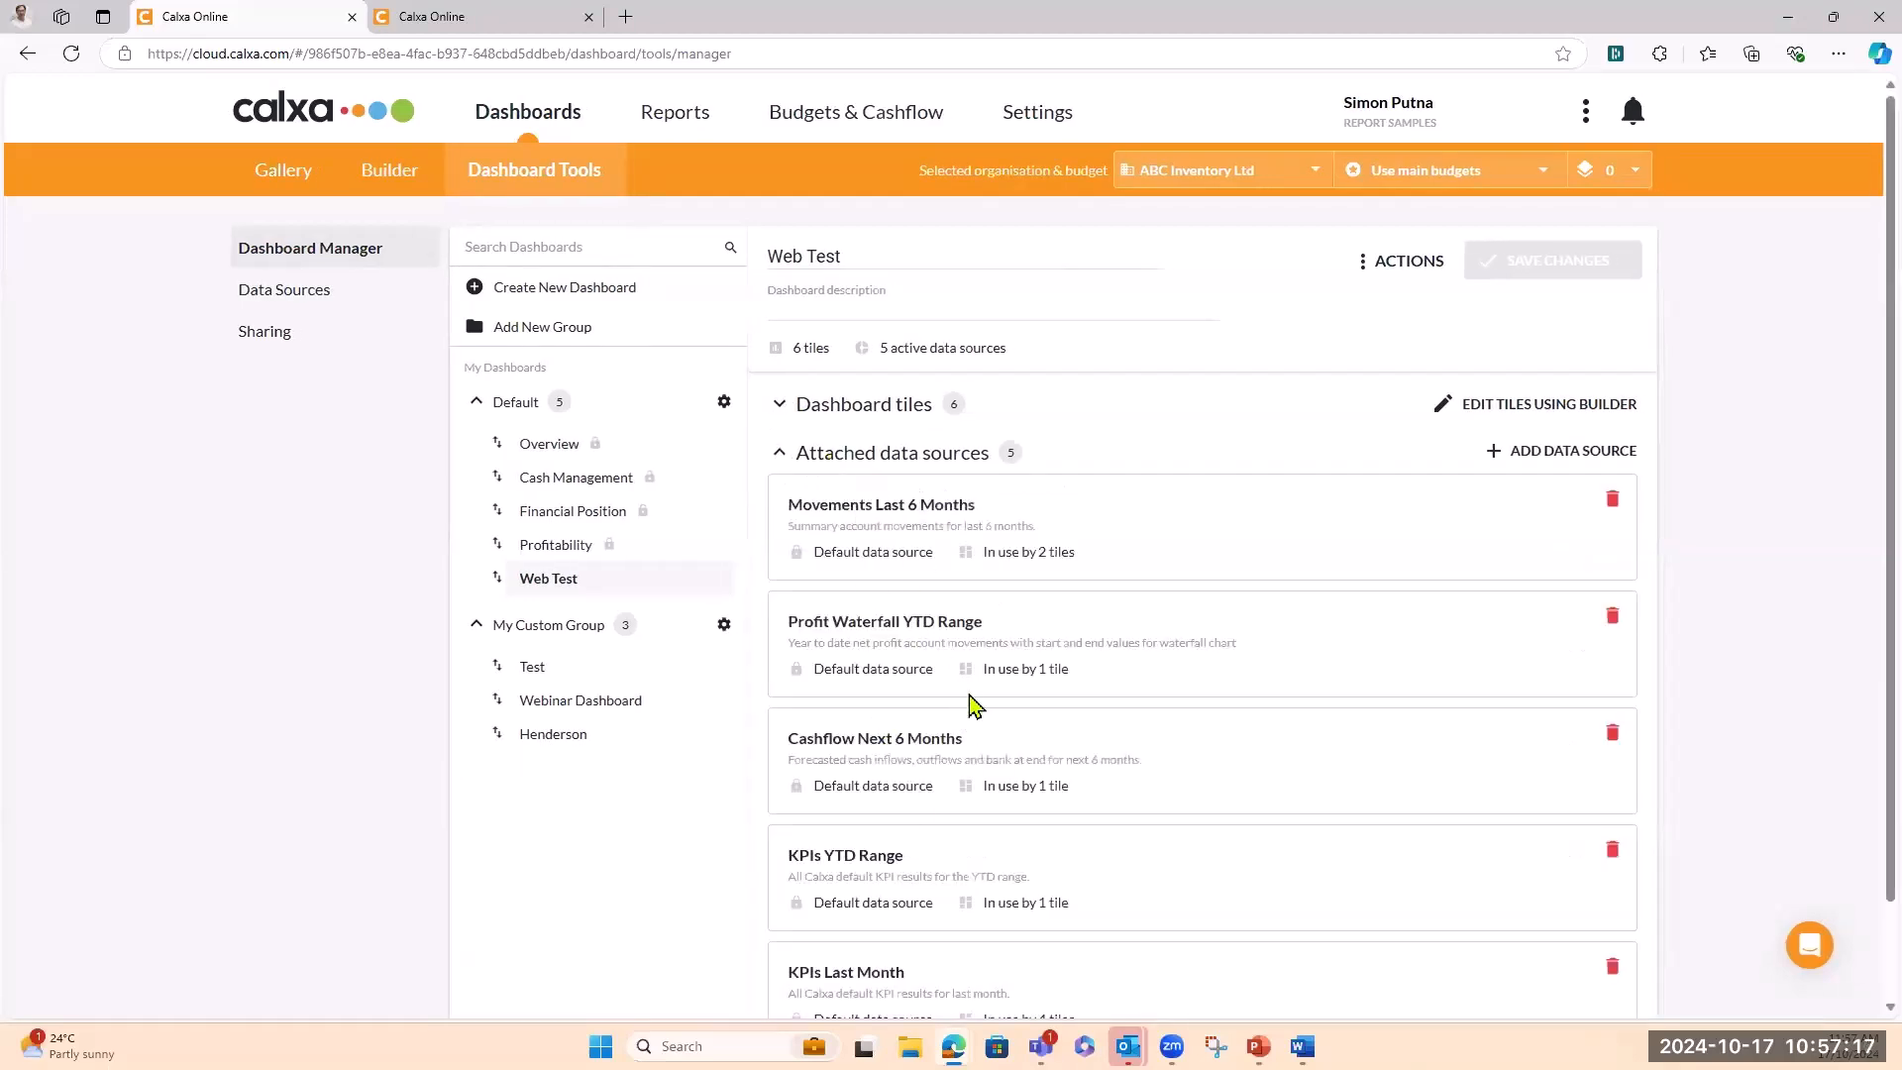
pyautogui.scroll(-2, 1002, 591)
pyautogui.scroll(2, 1002, 591)
pyautogui.scroll(-2, 1003, 591)
pyautogui.scroll(2, 1003, 590)
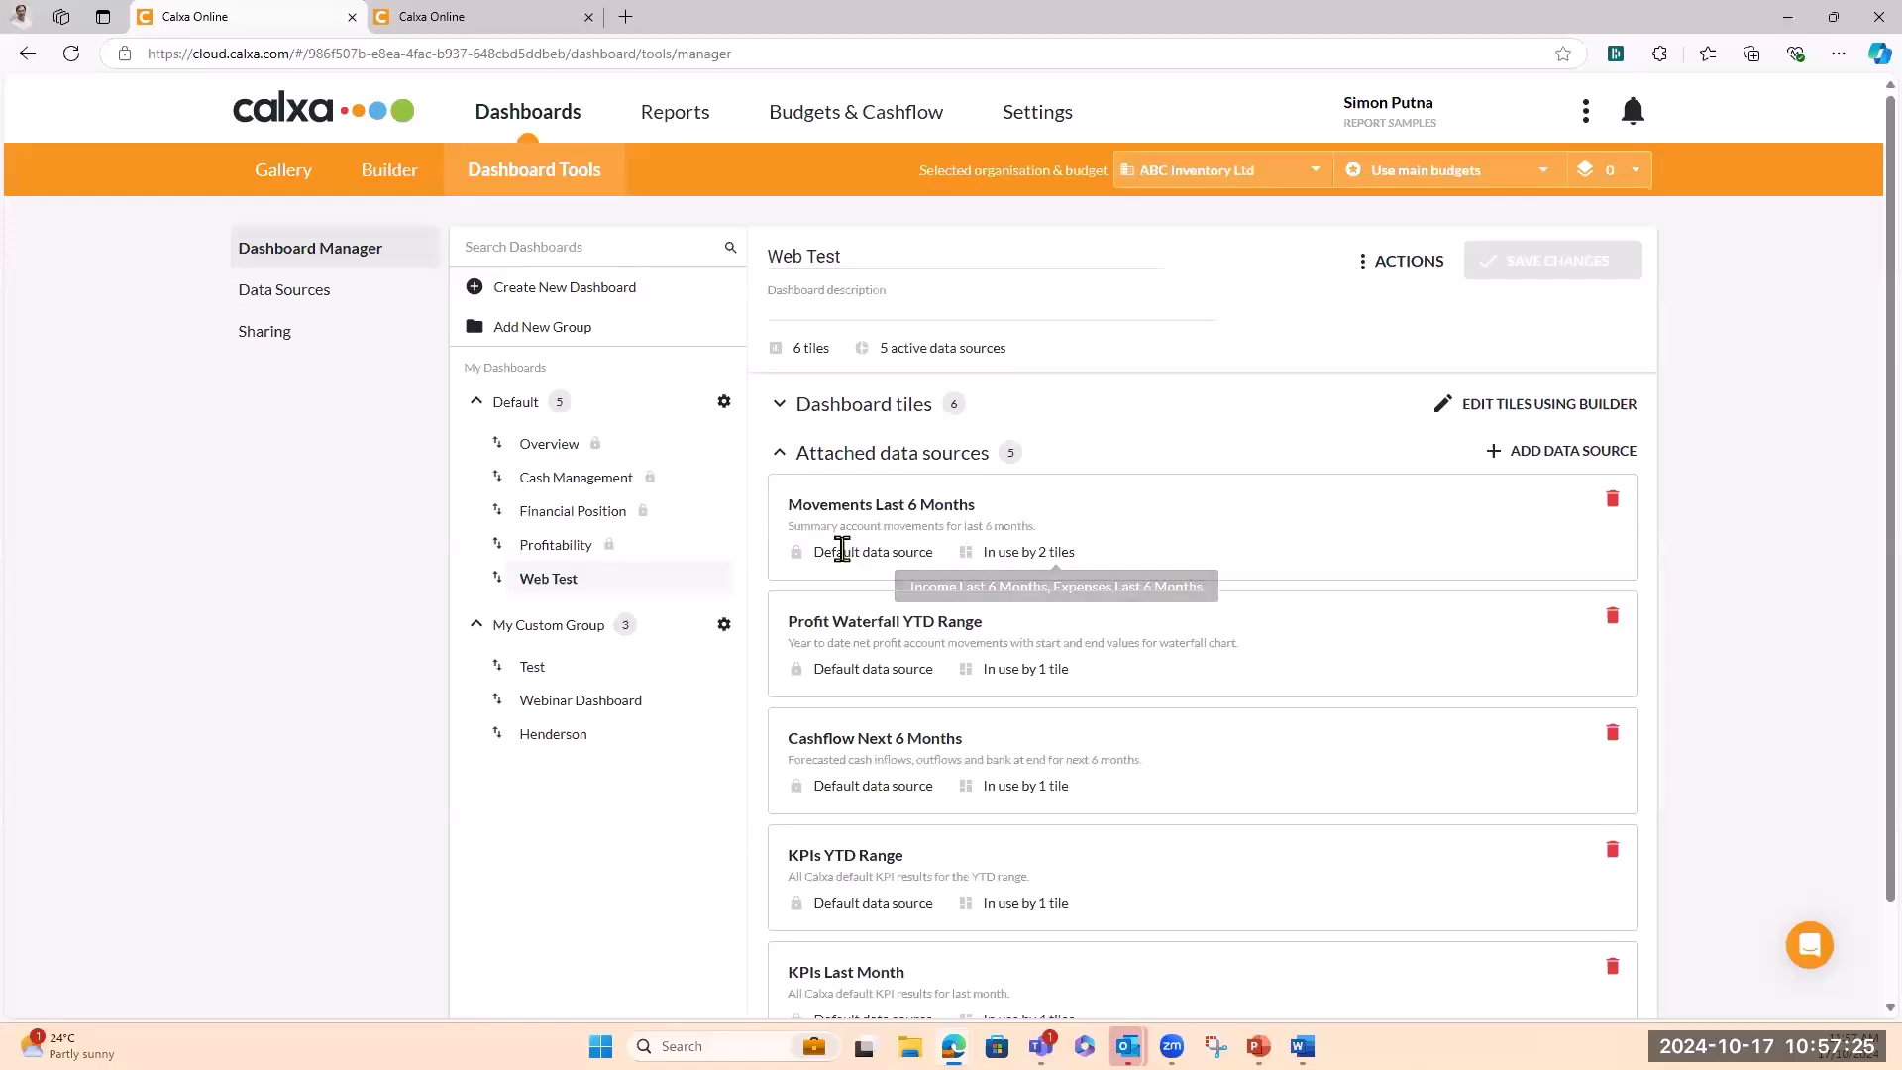
pyautogui.click(779, 456)
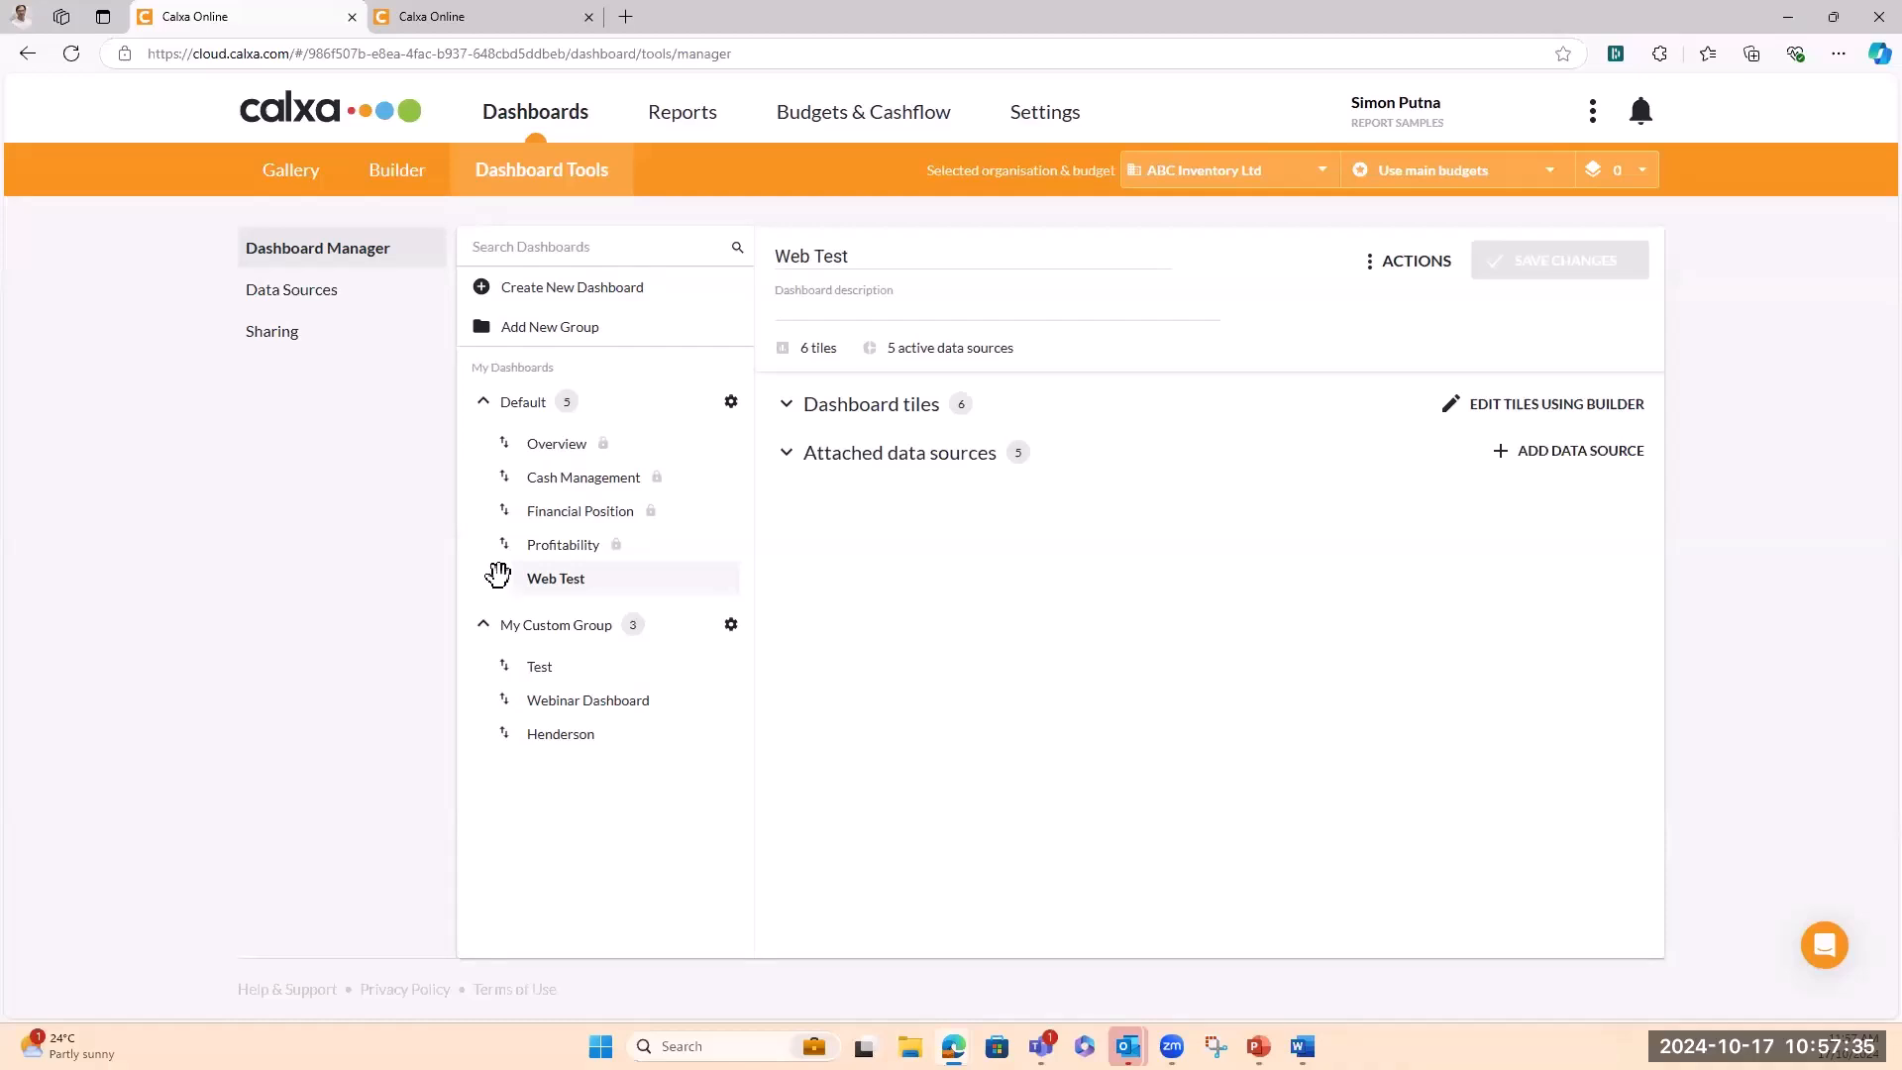
# Drag Web Test into My Custom Group, then switch to the tab showing the Overview dashboard
pyautogui.moveTo(501, 575); pyautogui.dragTo(583, 689)
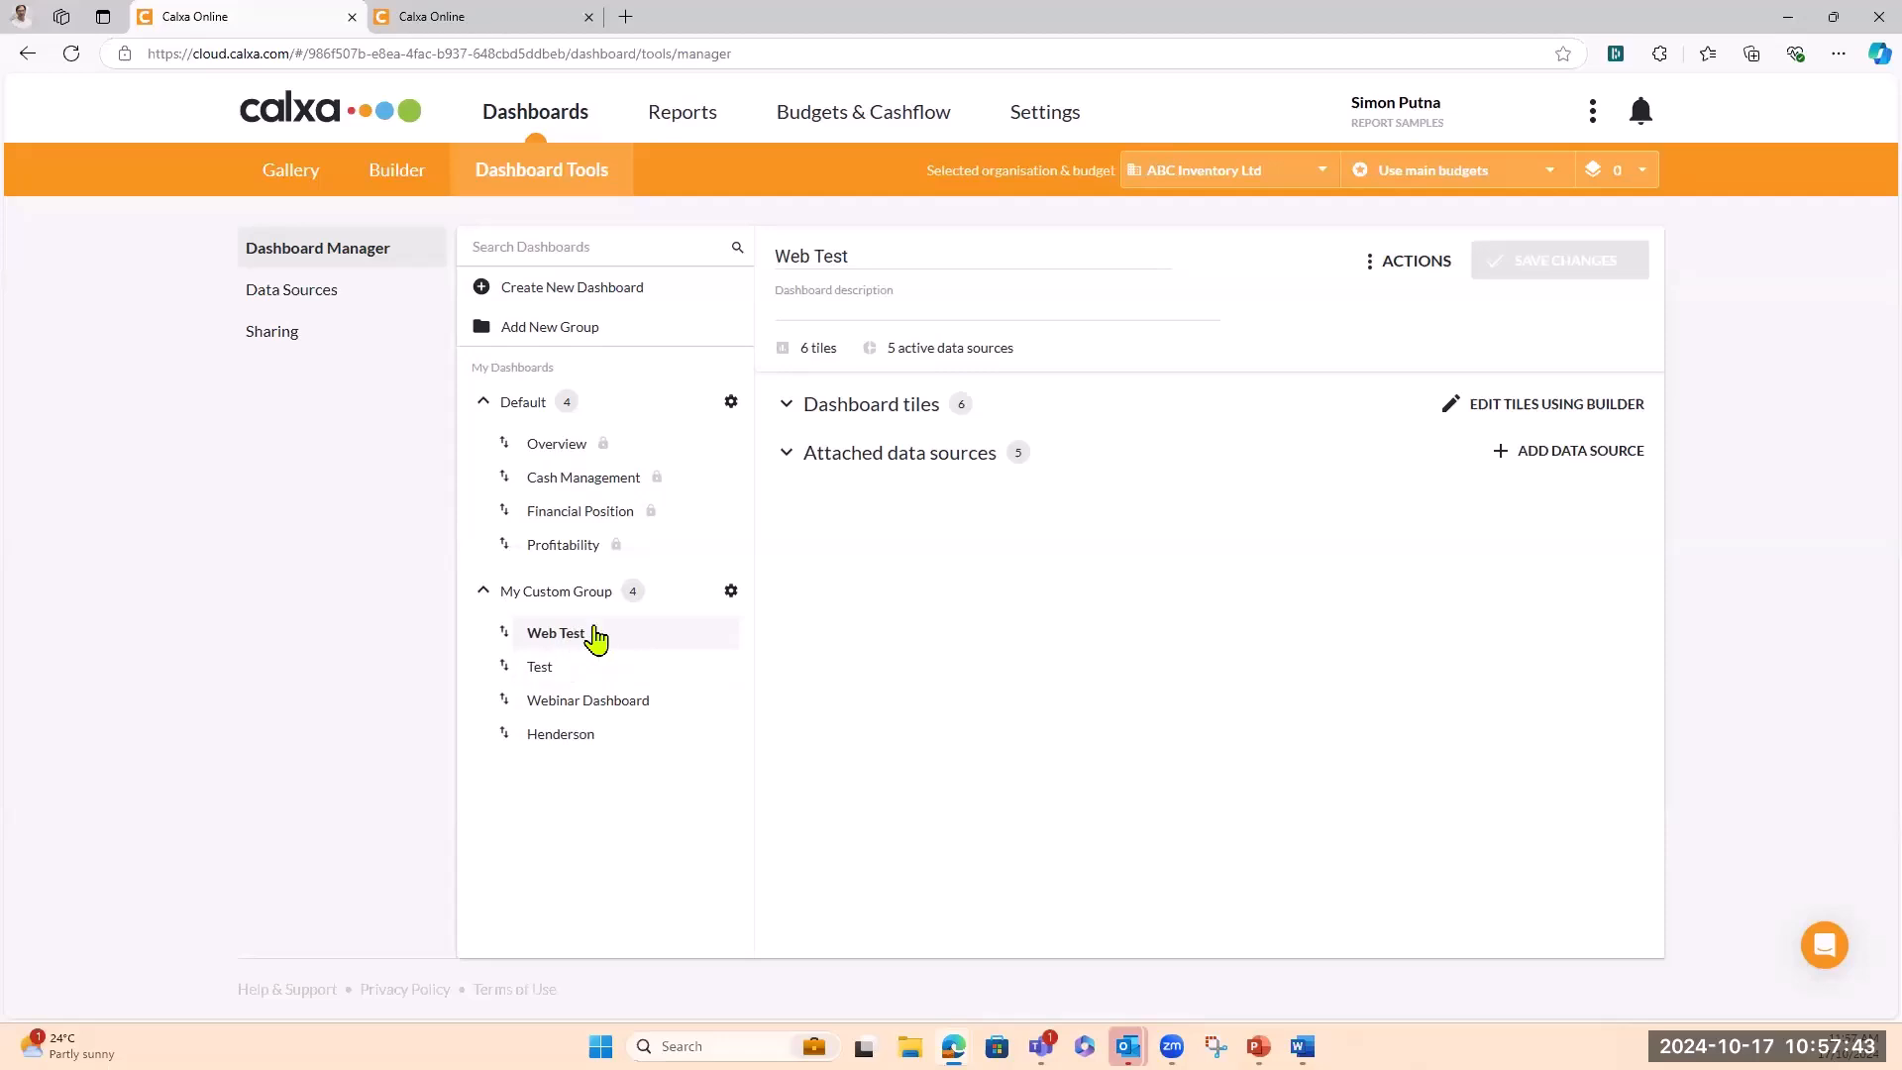
pyautogui.click(505, 28)
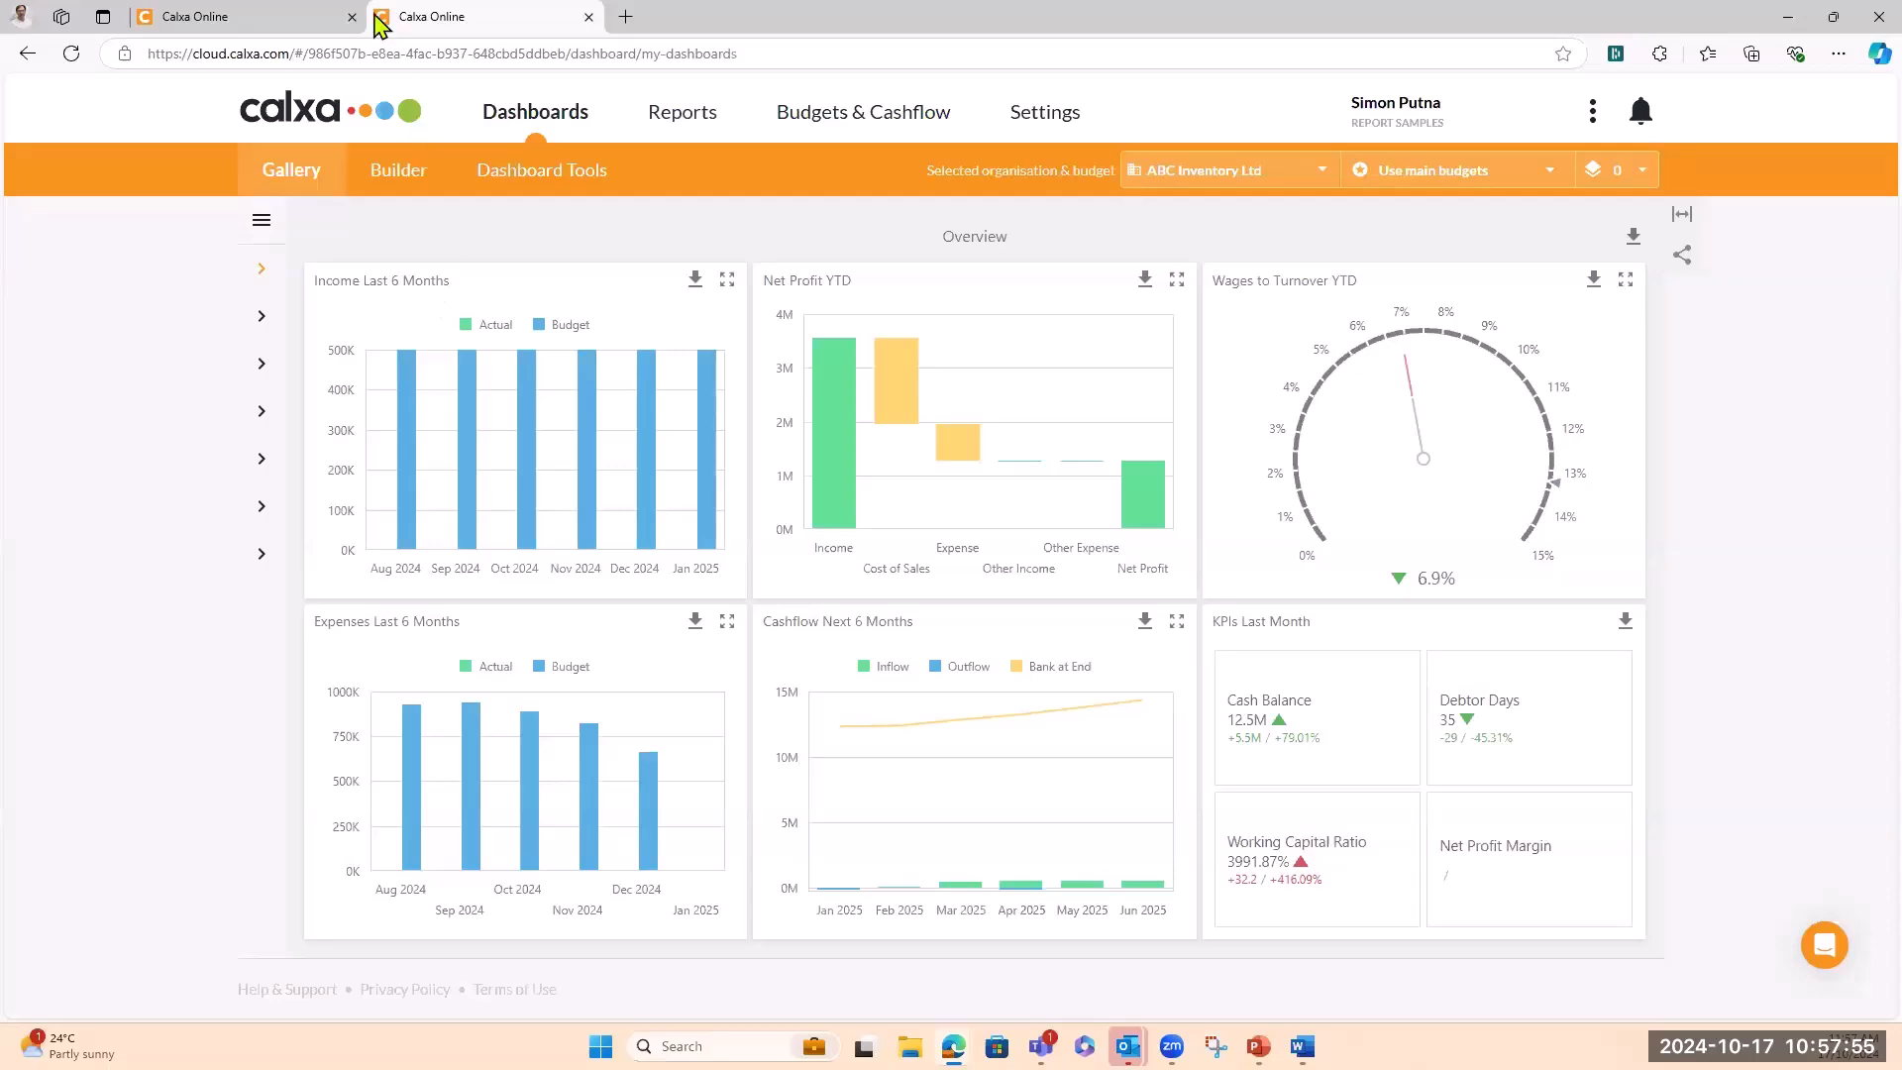
# Back in the manager tab, expand the five attached data sources of Web Test
pyautogui.click(310, 22)
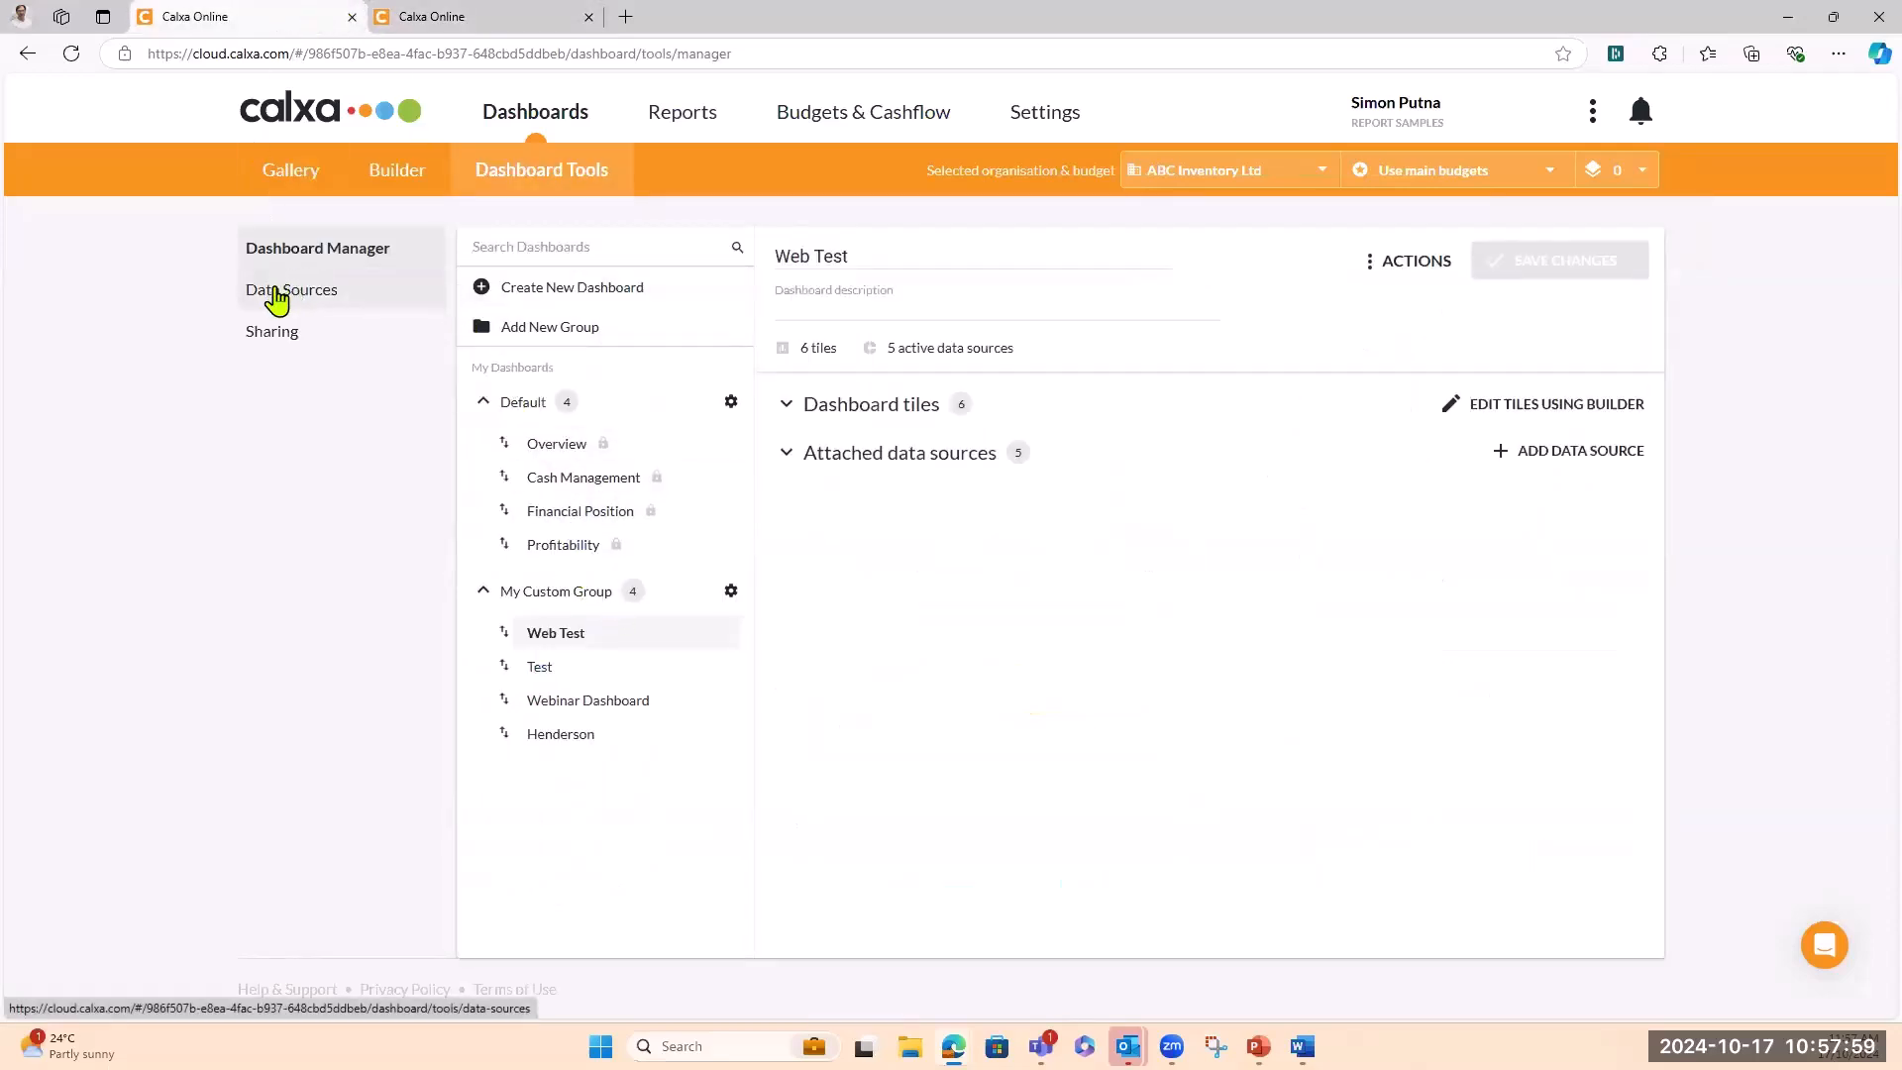
pyautogui.click(783, 406)
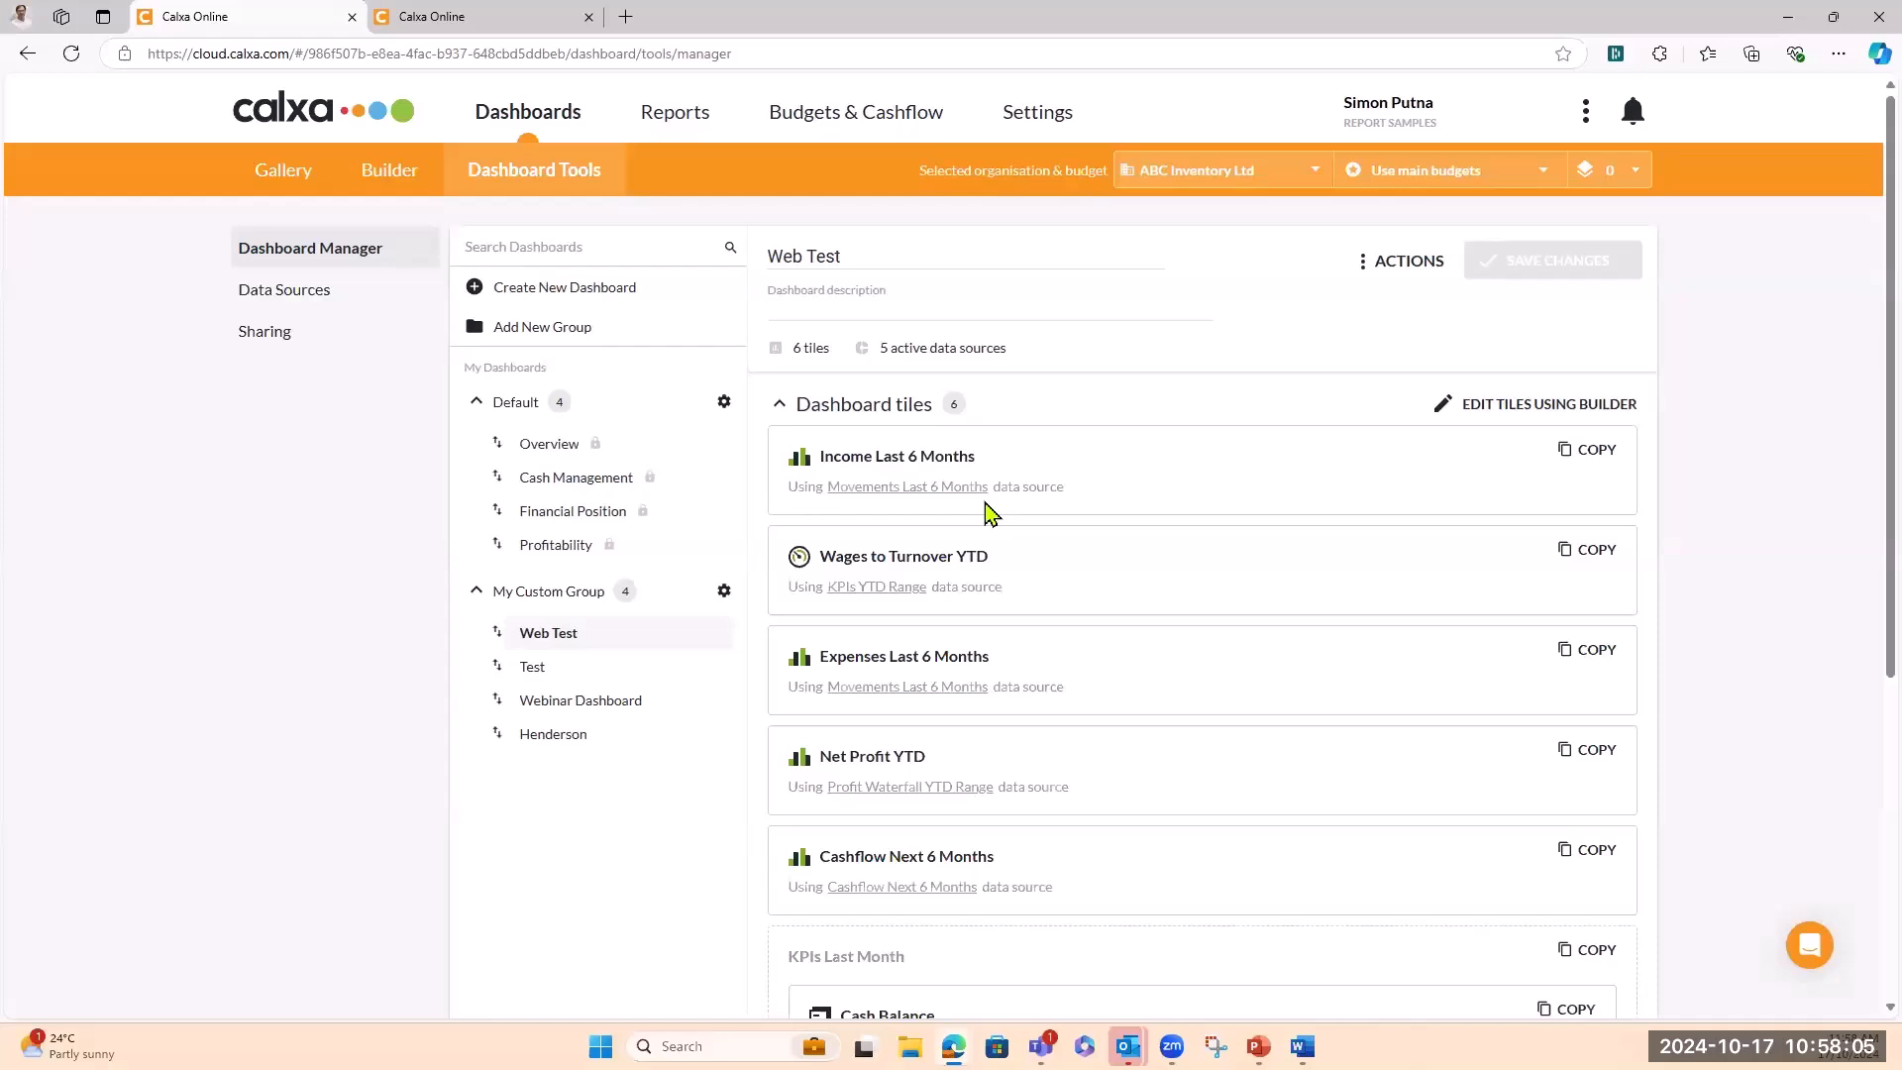
pyautogui.click(782, 405)
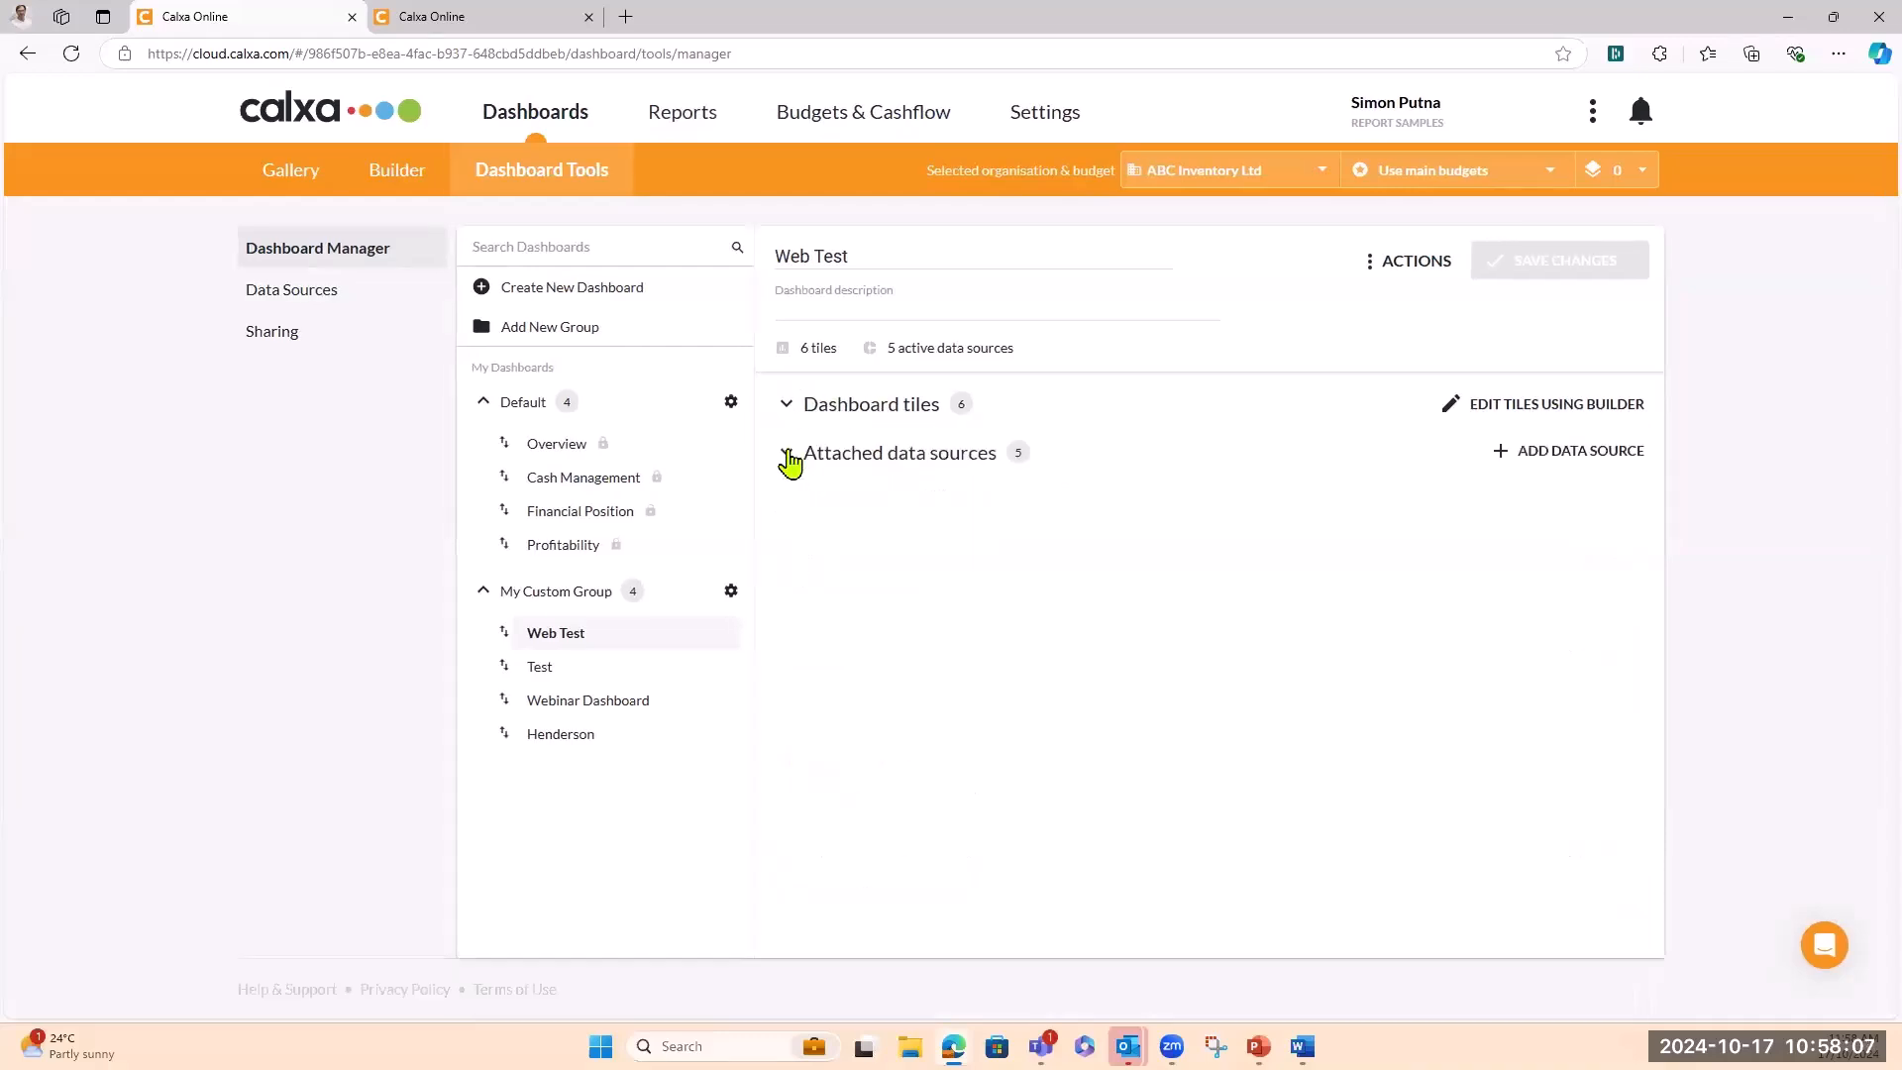
pyautogui.click(787, 455)
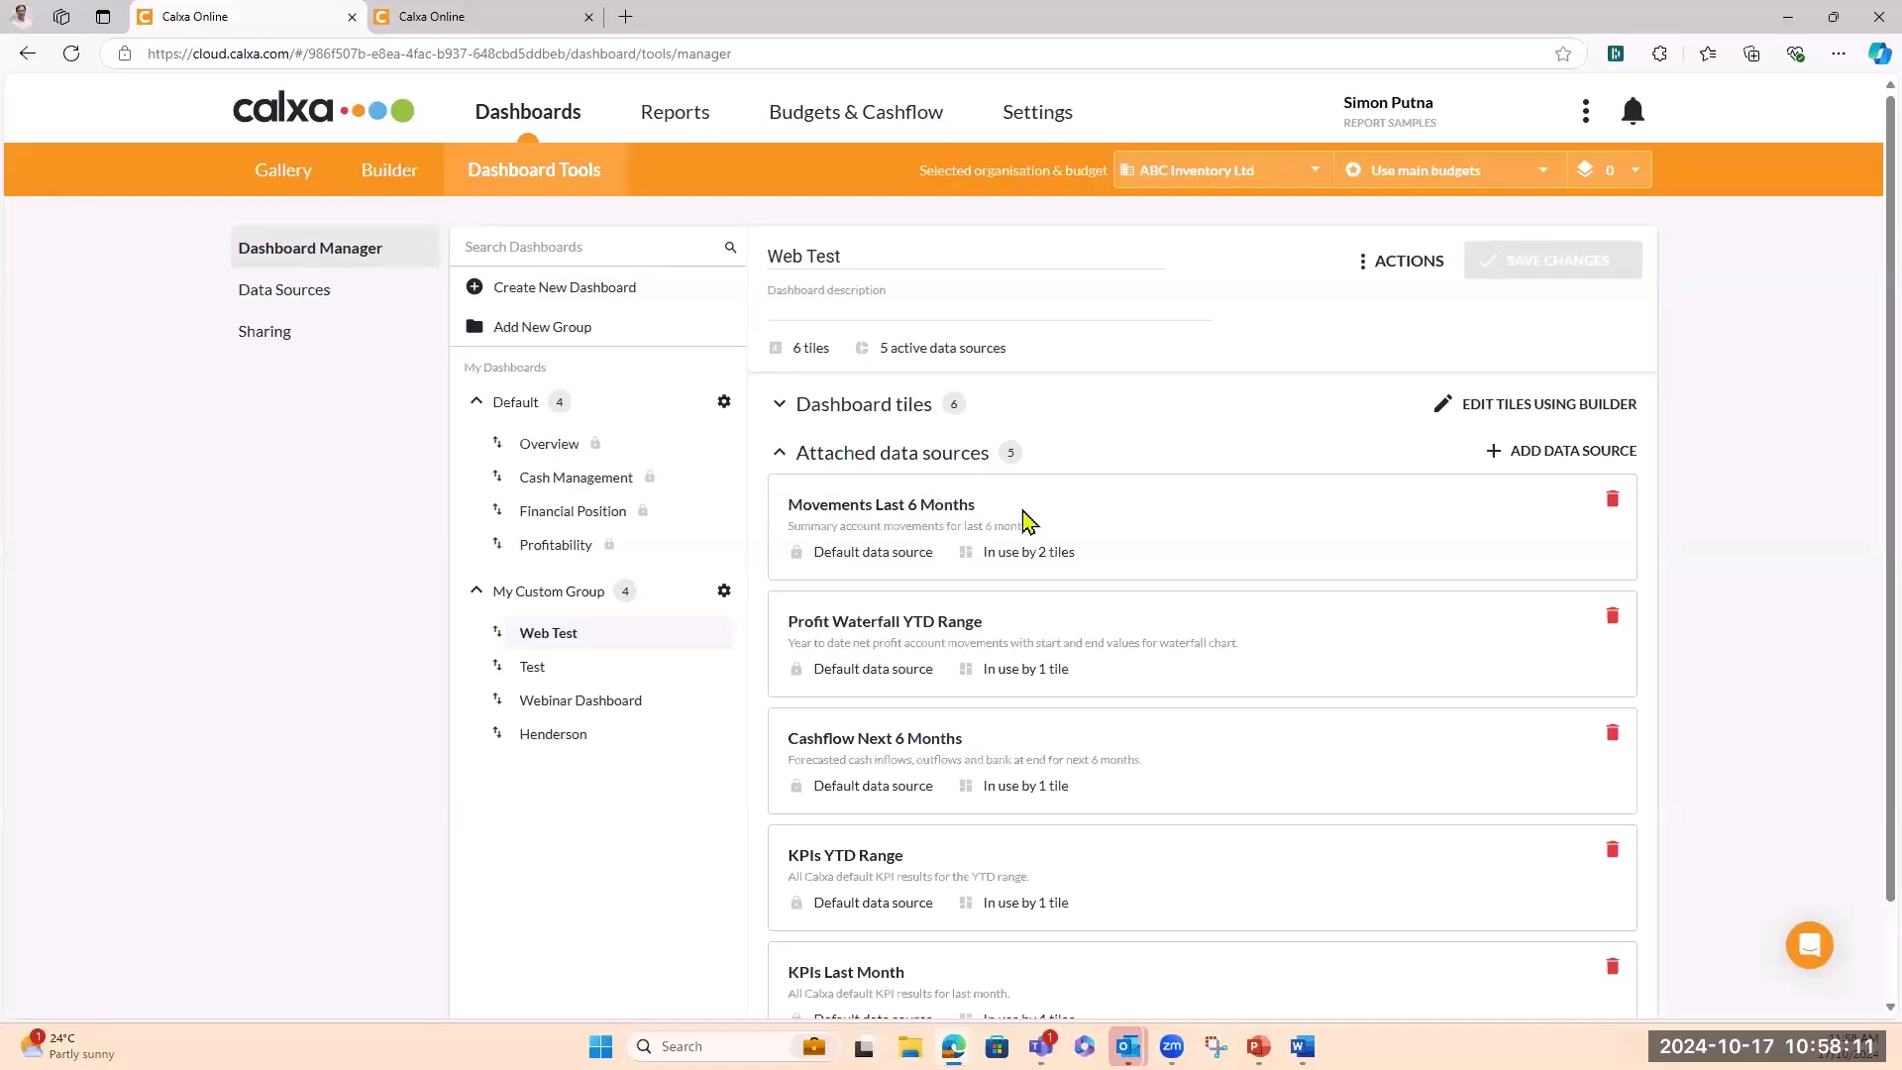
# On the Data Sources page, expand the Webinar and Default groups and select Movements Last 6 Months
pyautogui.click(271, 294)
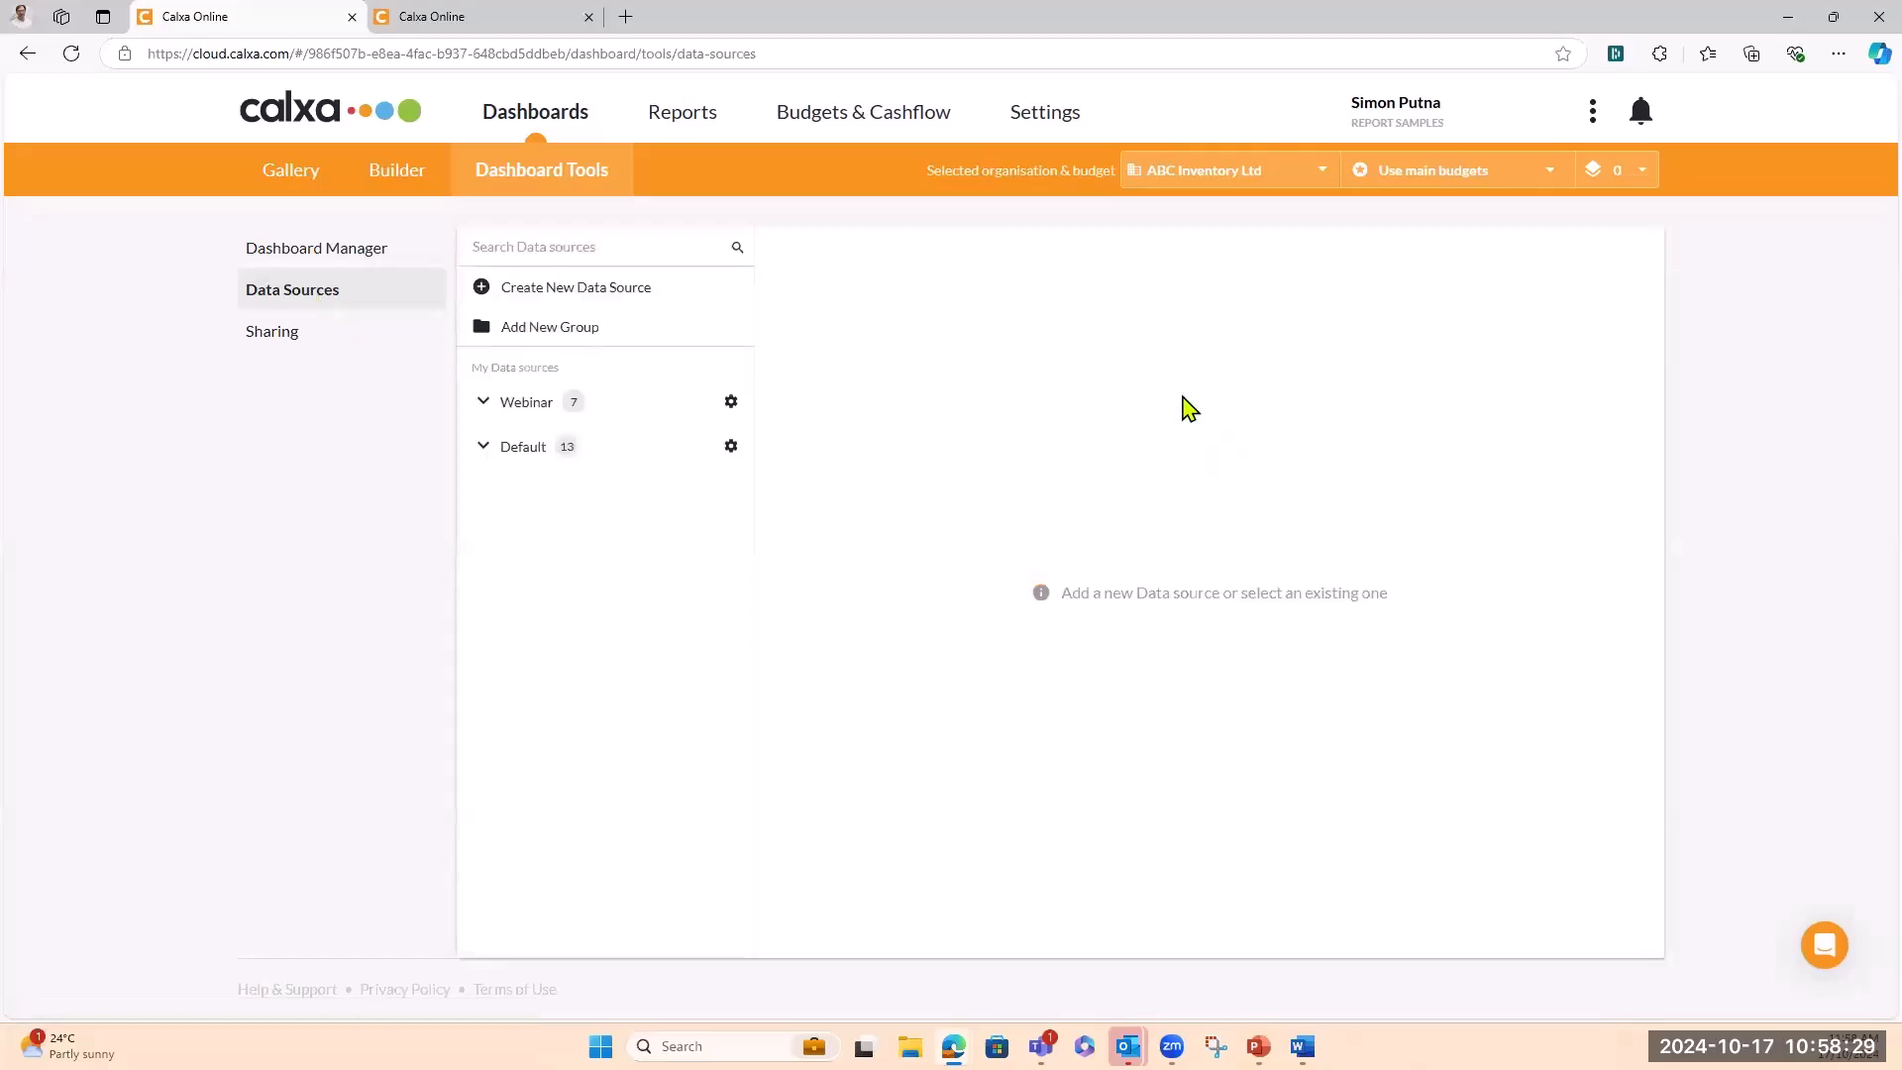
pyautogui.click(483, 406)
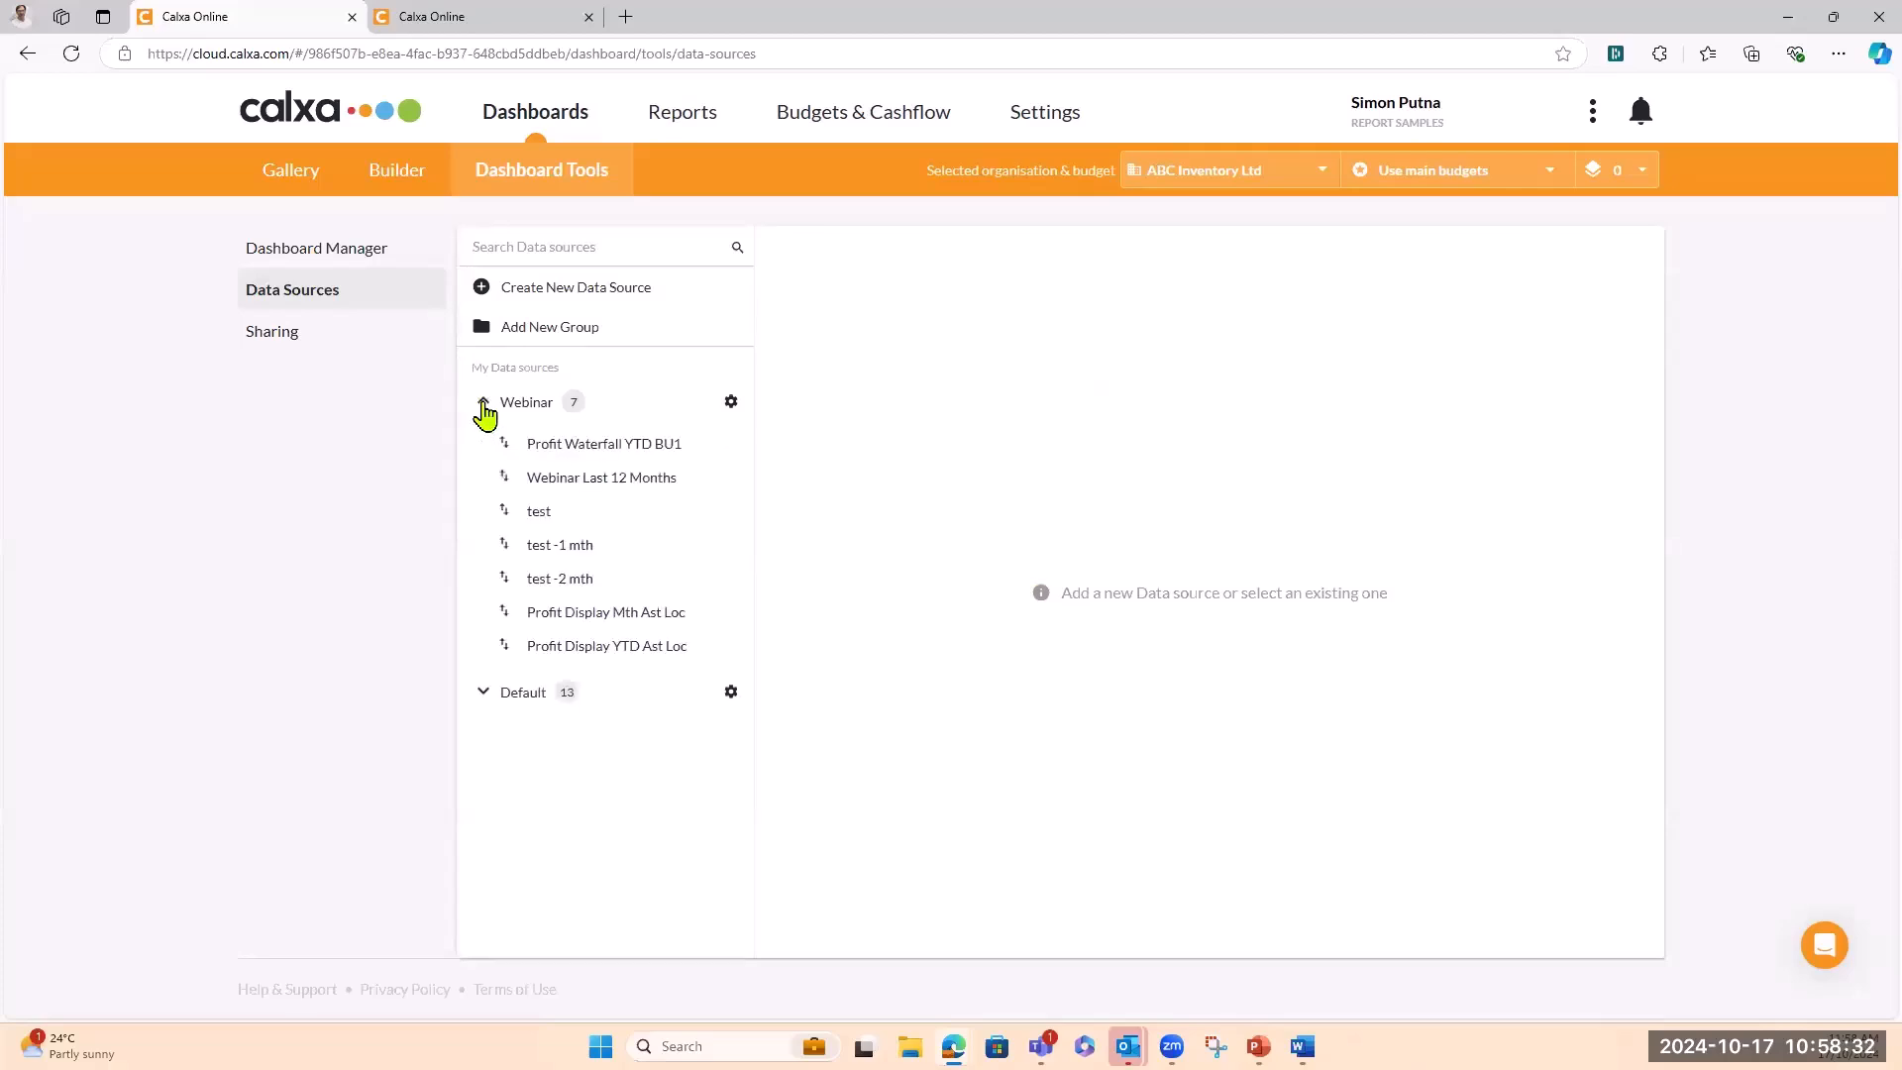
pyautogui.click(484, 694)
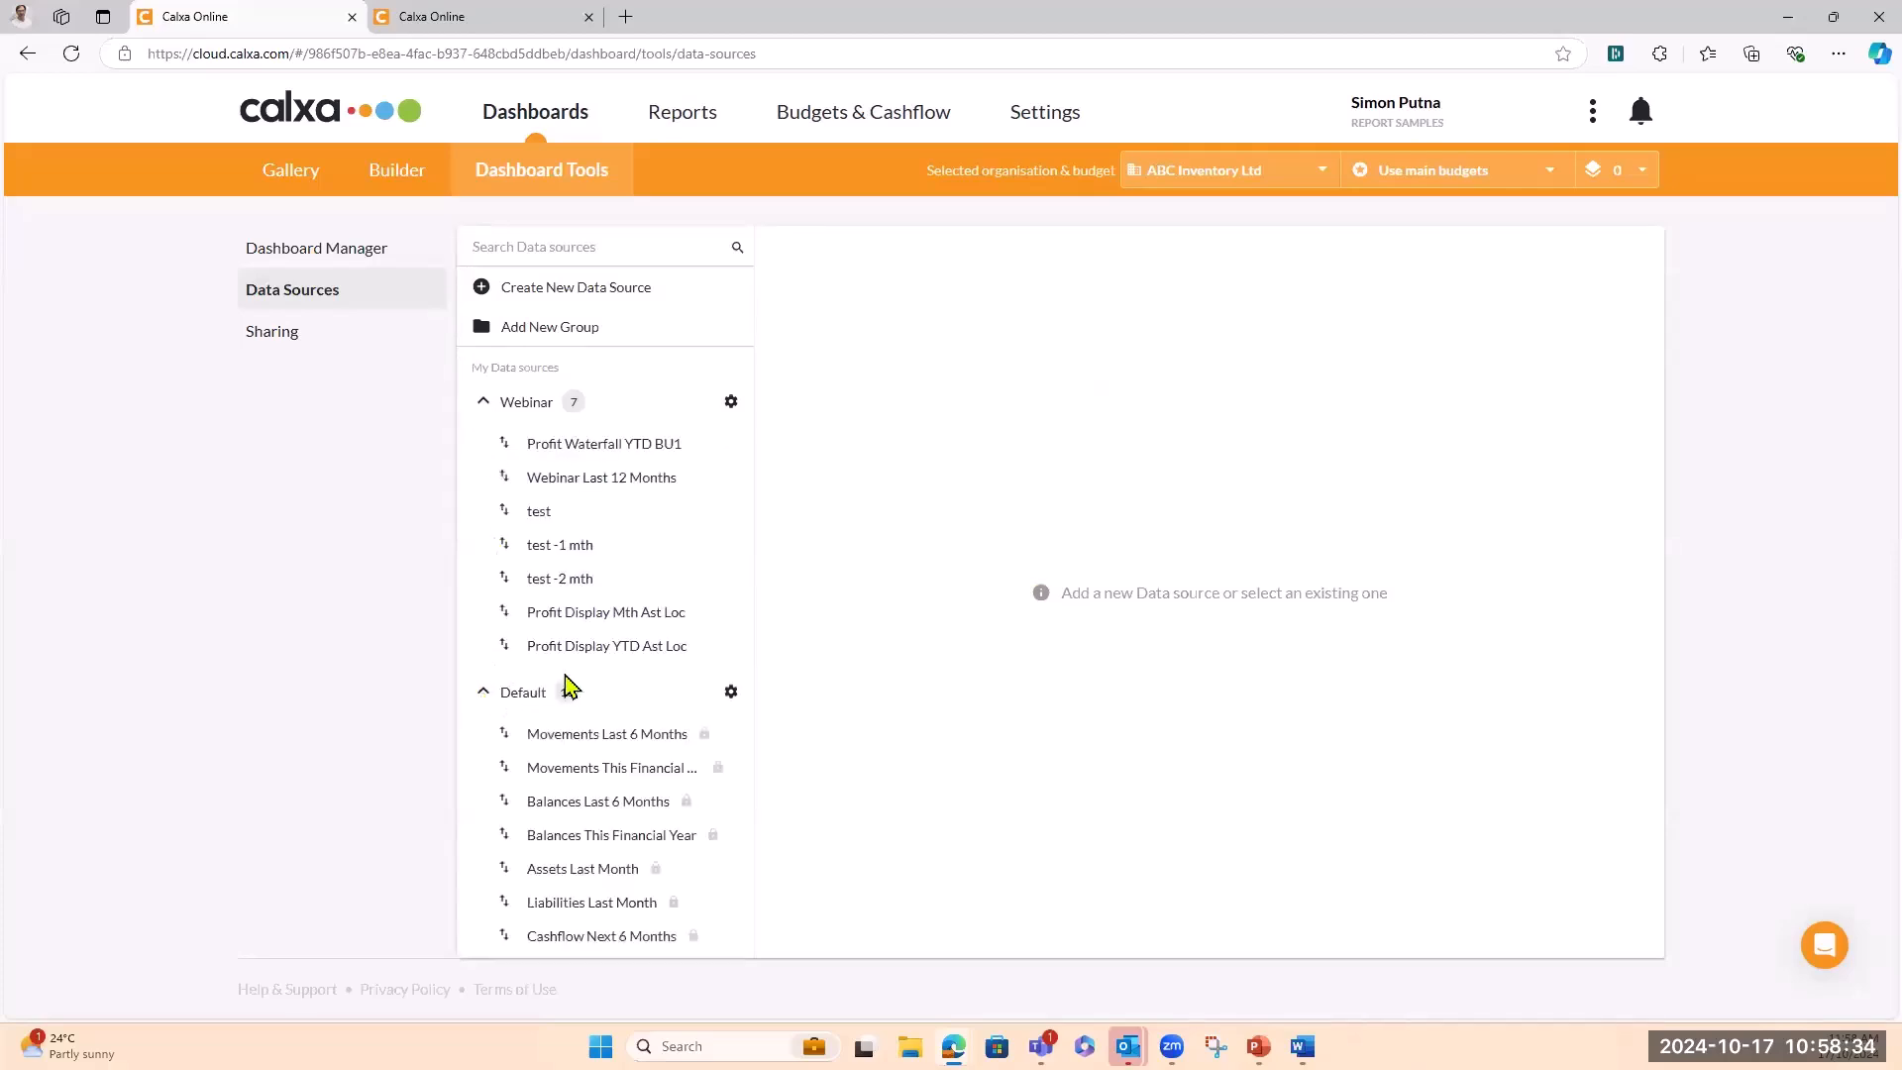
pyautogui.click(565, 741)
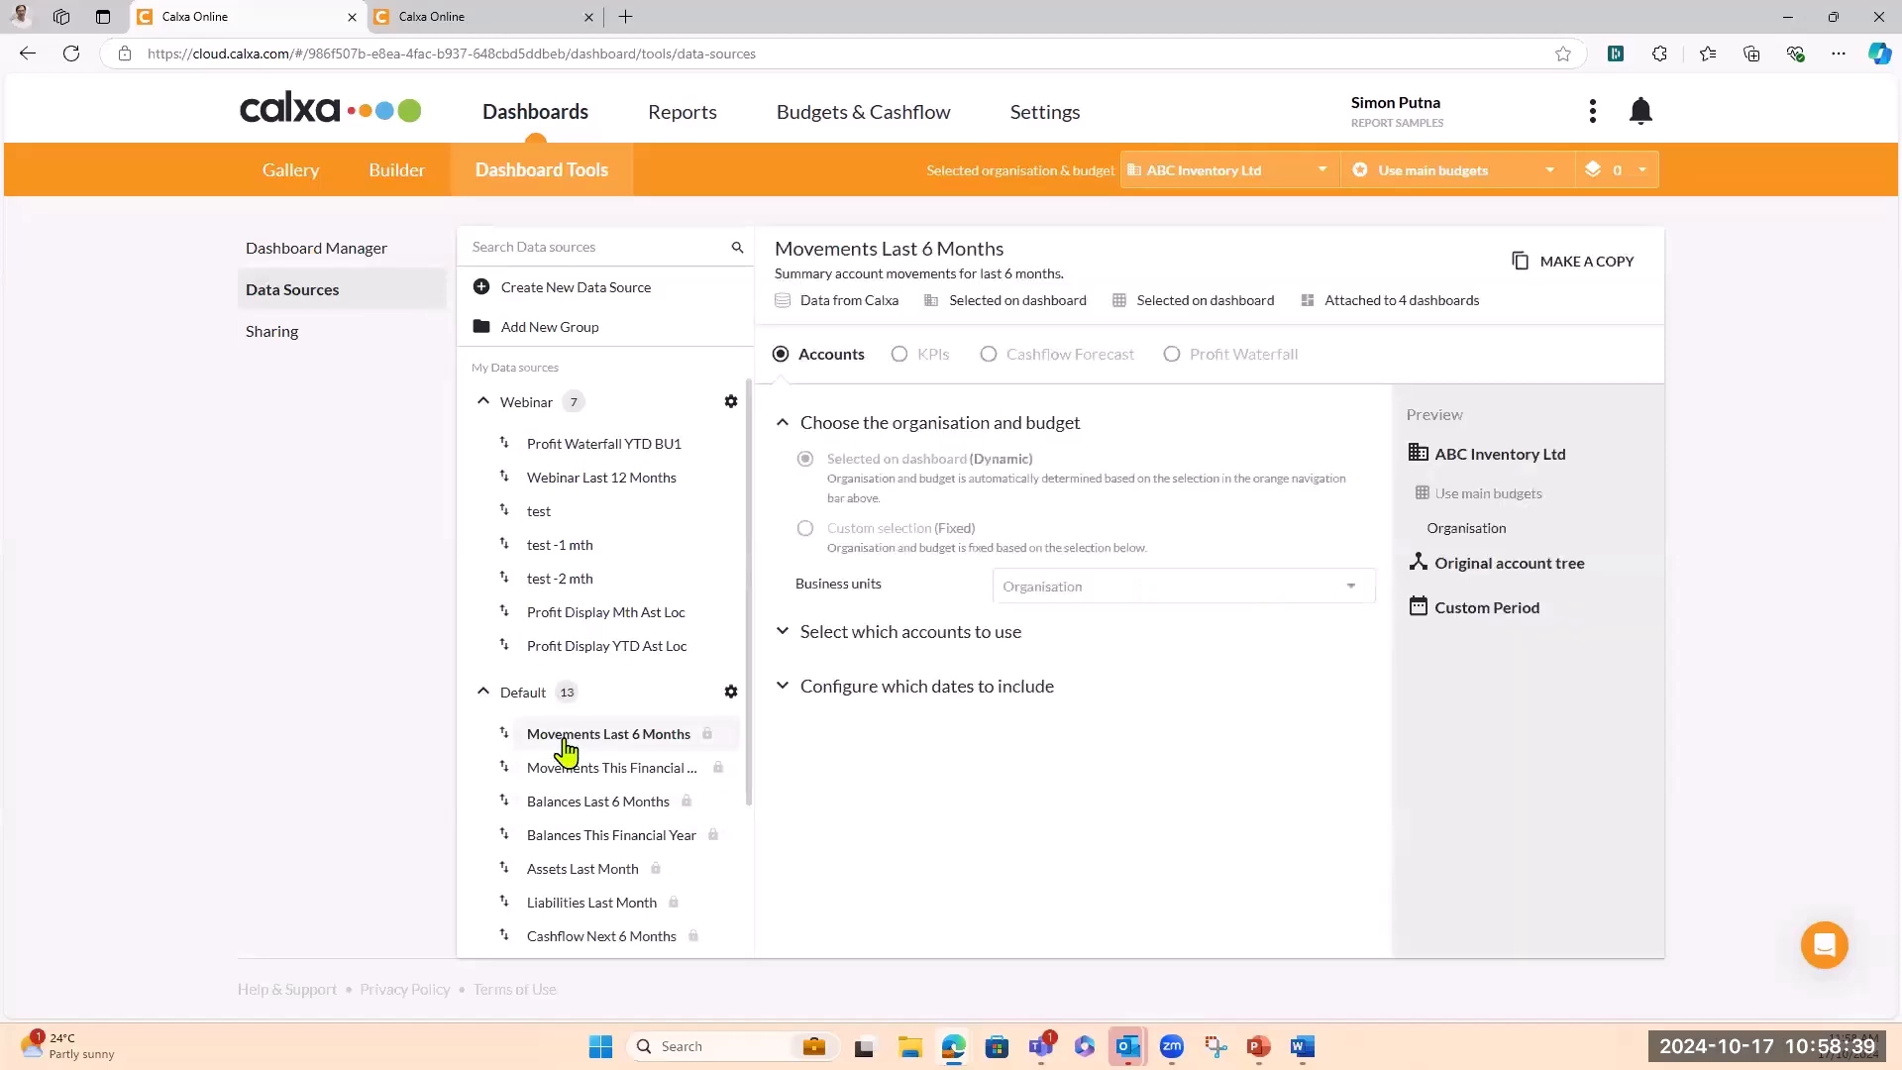
# Copy Movements Last 6 Months and save the copy as 'Movements Last 12'
pyautogui.click(1522, 266)
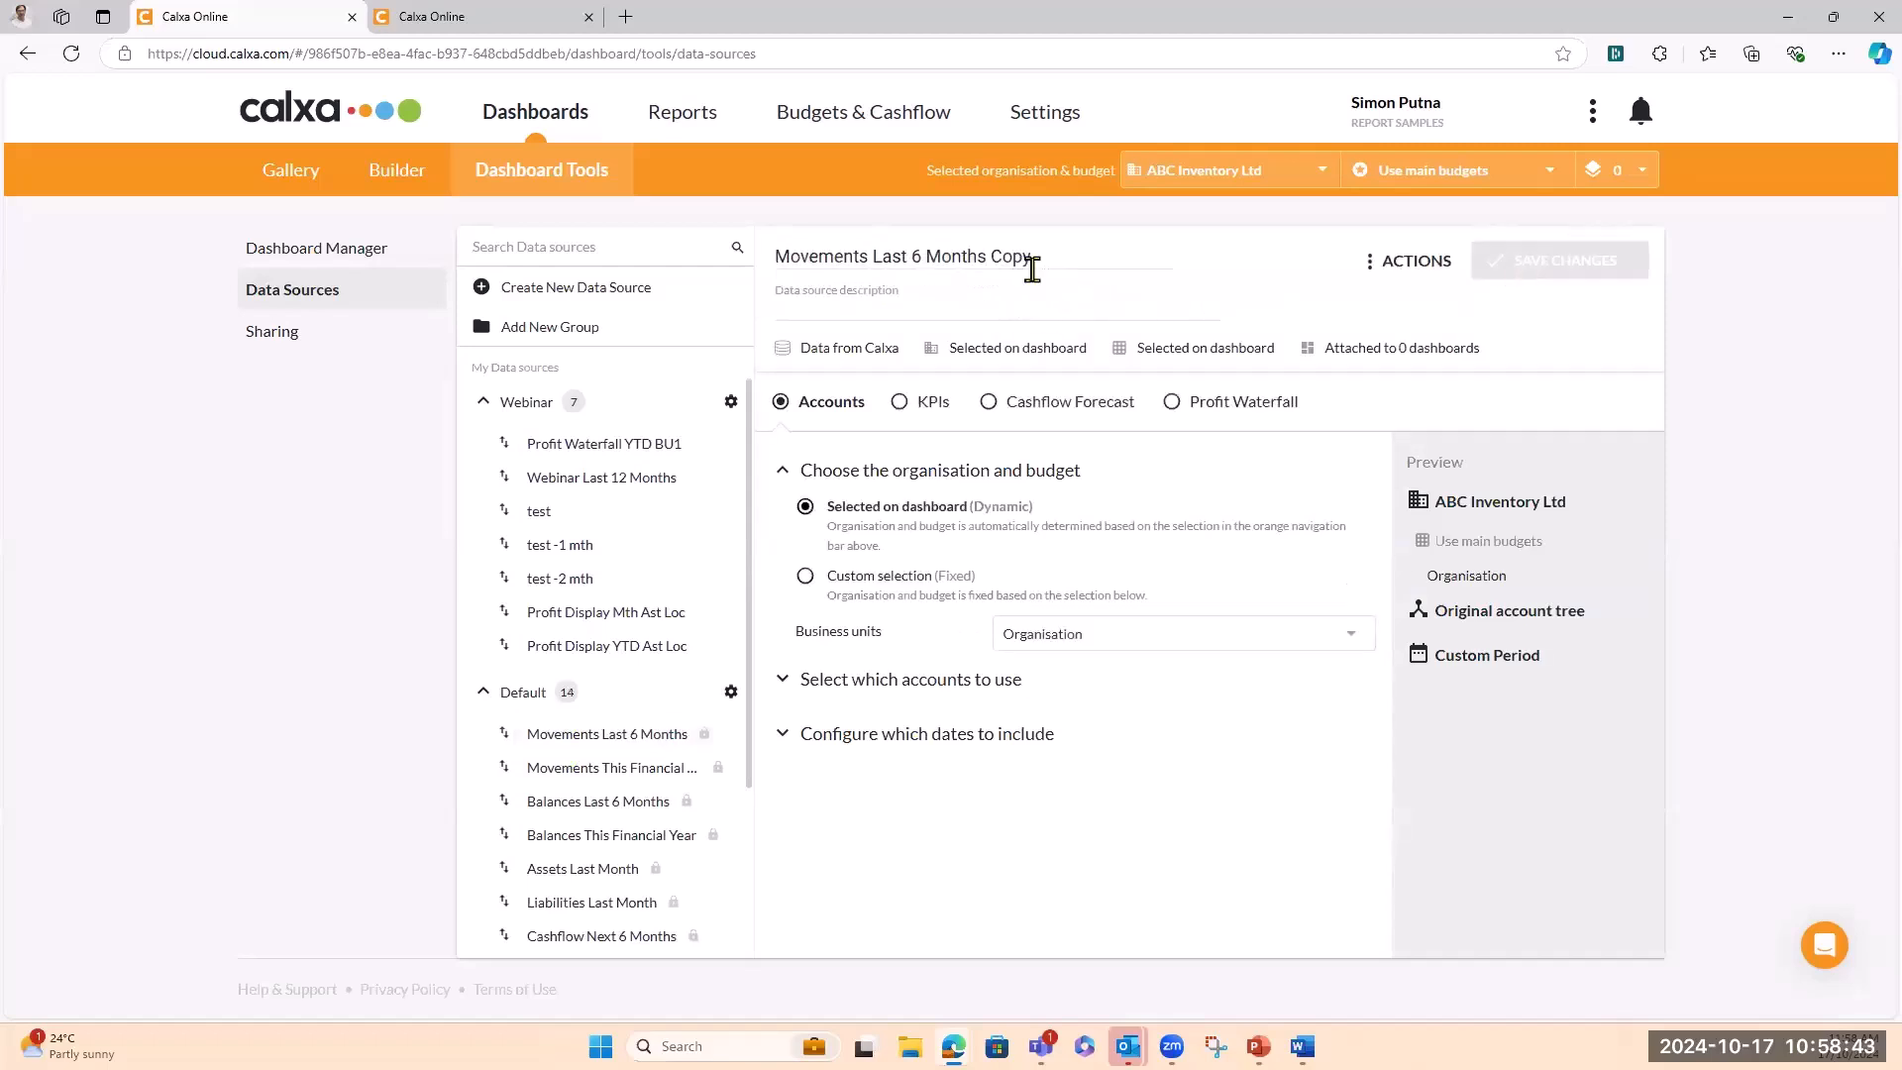
pyautogui.doubleClick(1016, 258)
pyautogui.moveTo(959, 257); pyautogui.dragTo(917, 256)
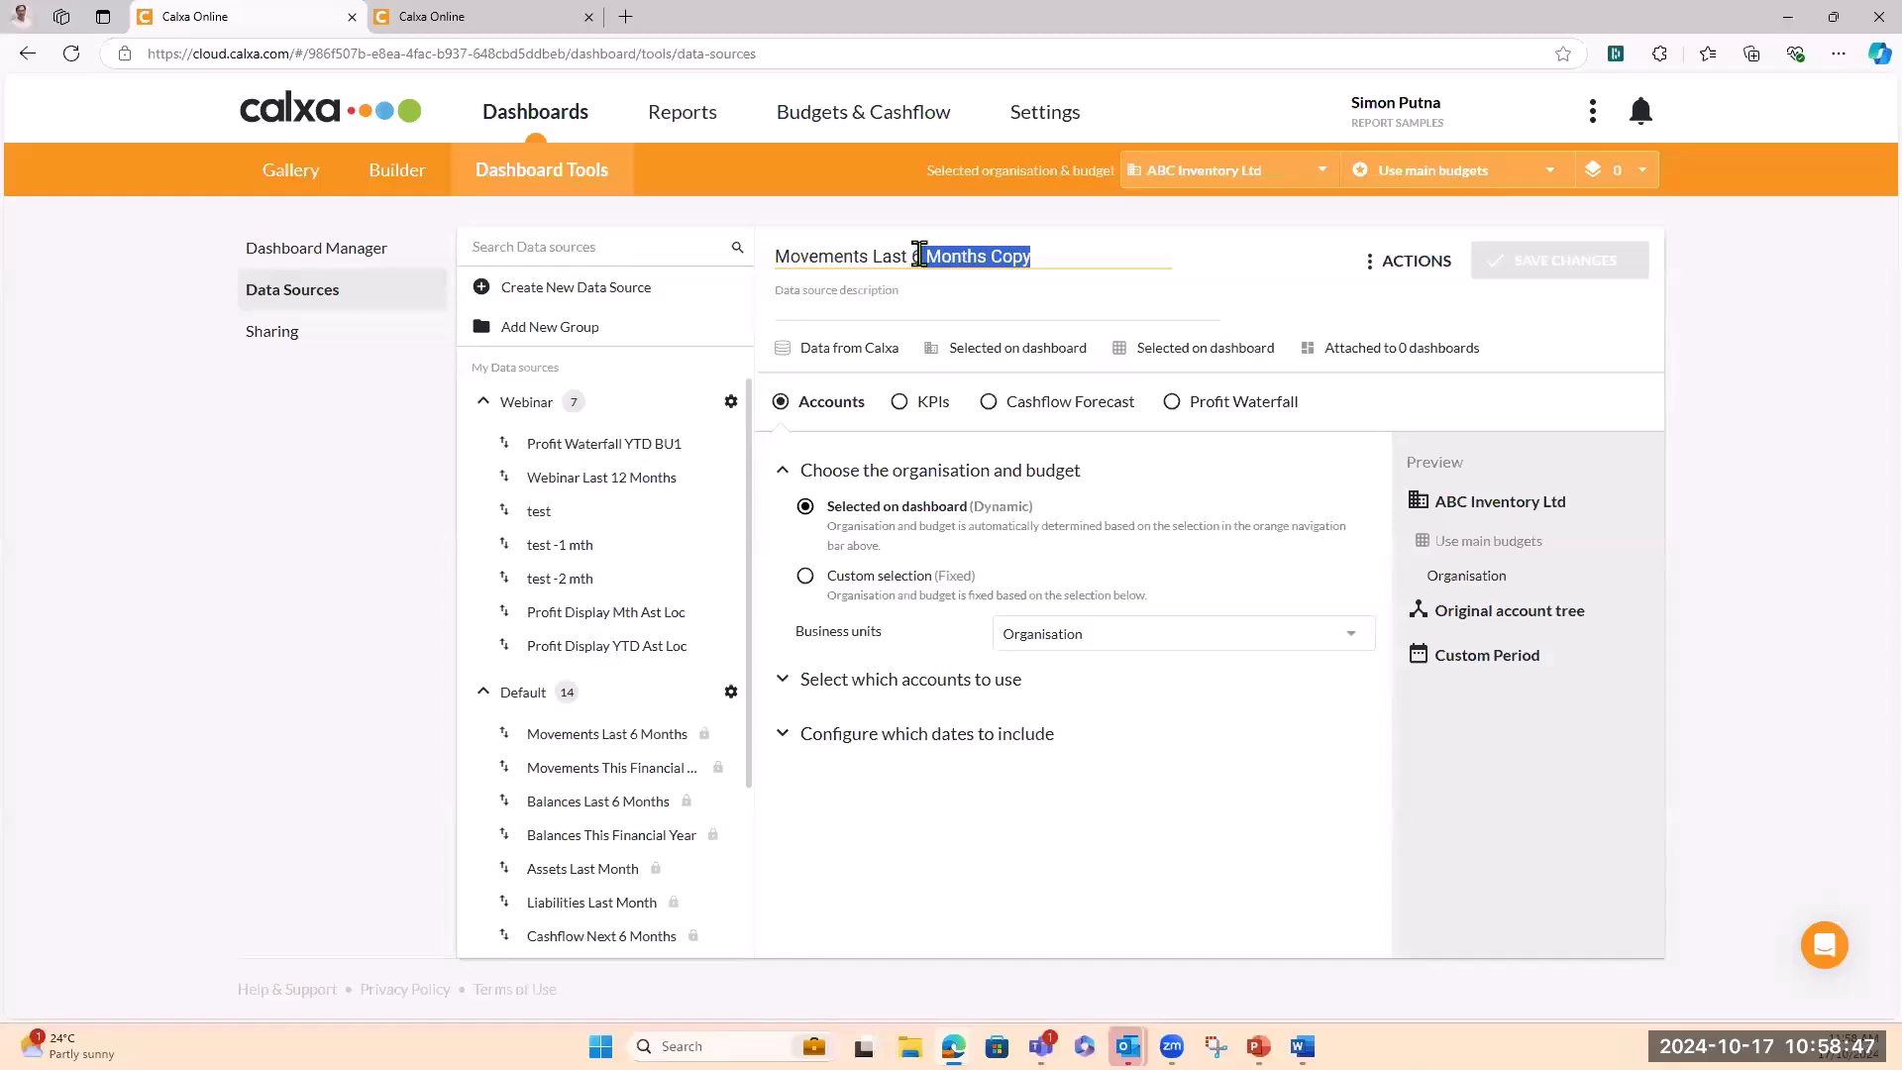
pyautogui.press('BackSpace')
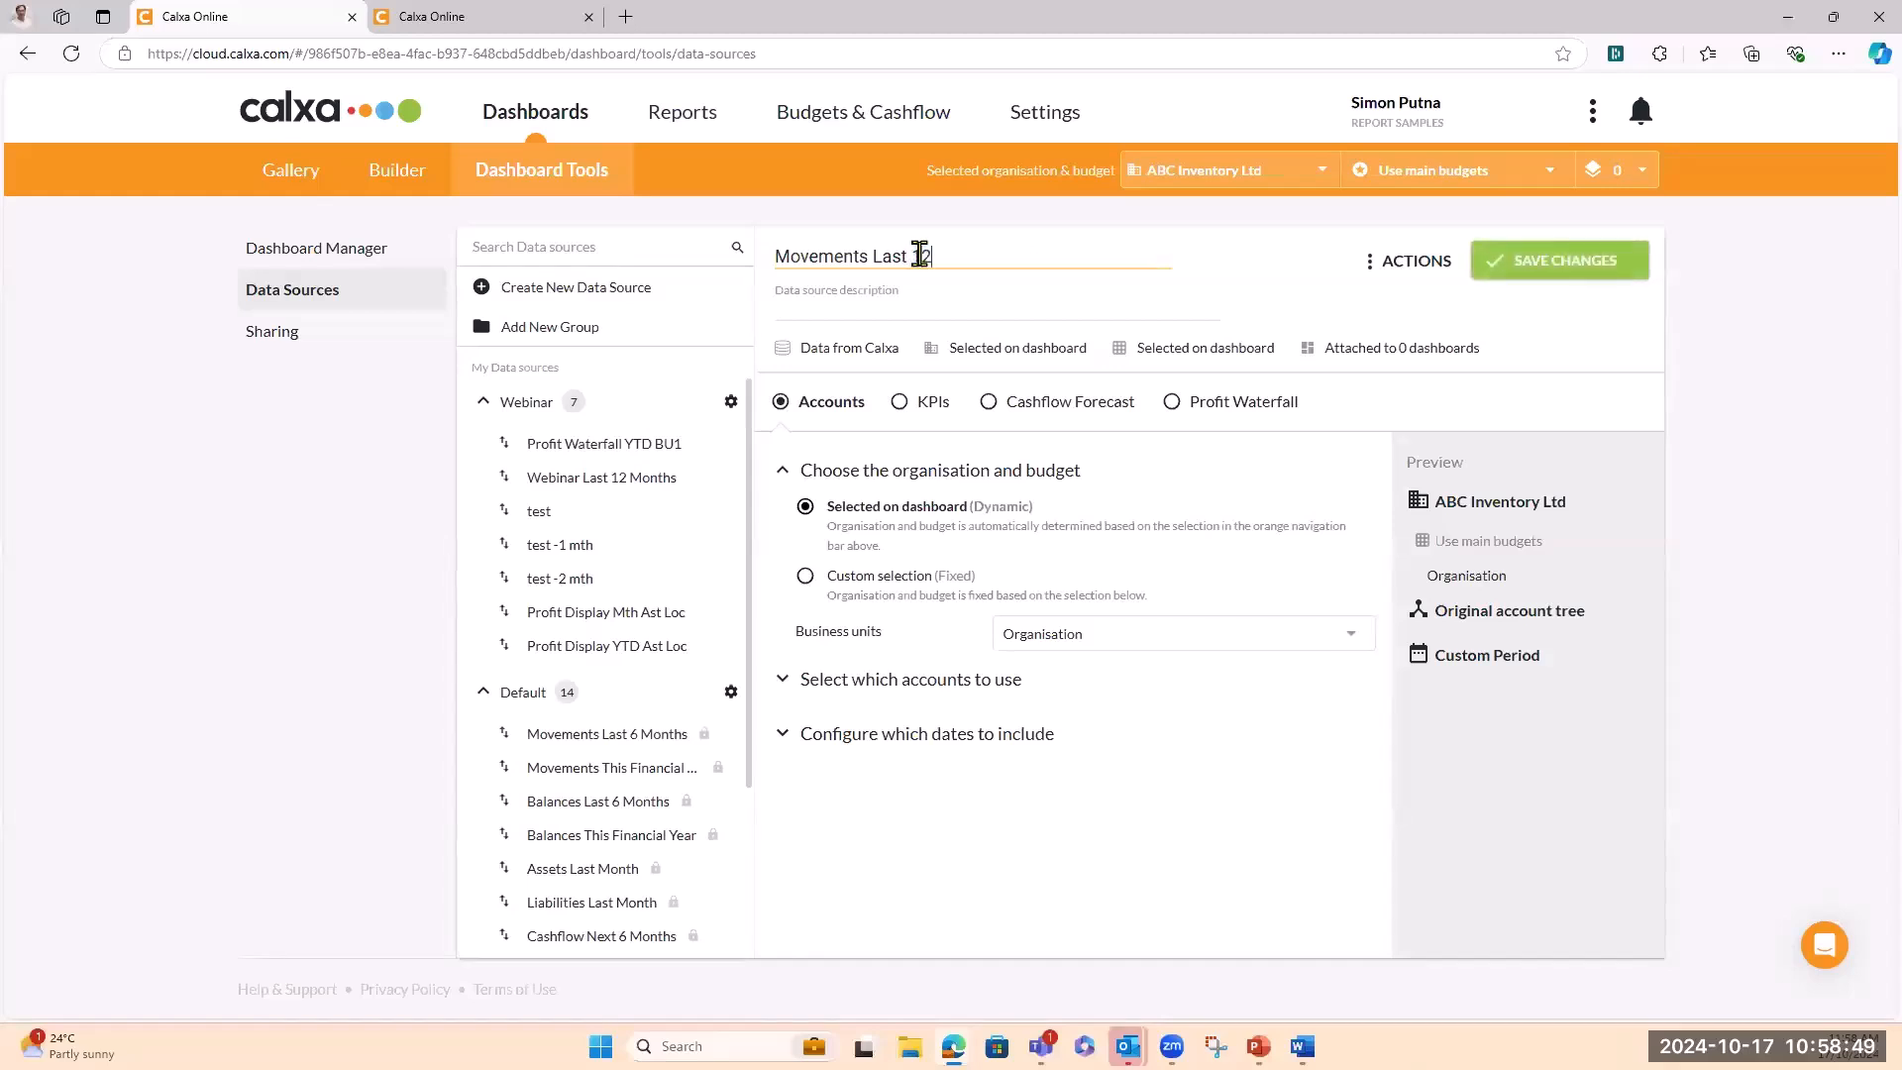
pyautogui.write('12')
pyautogui.click(1567, 262)
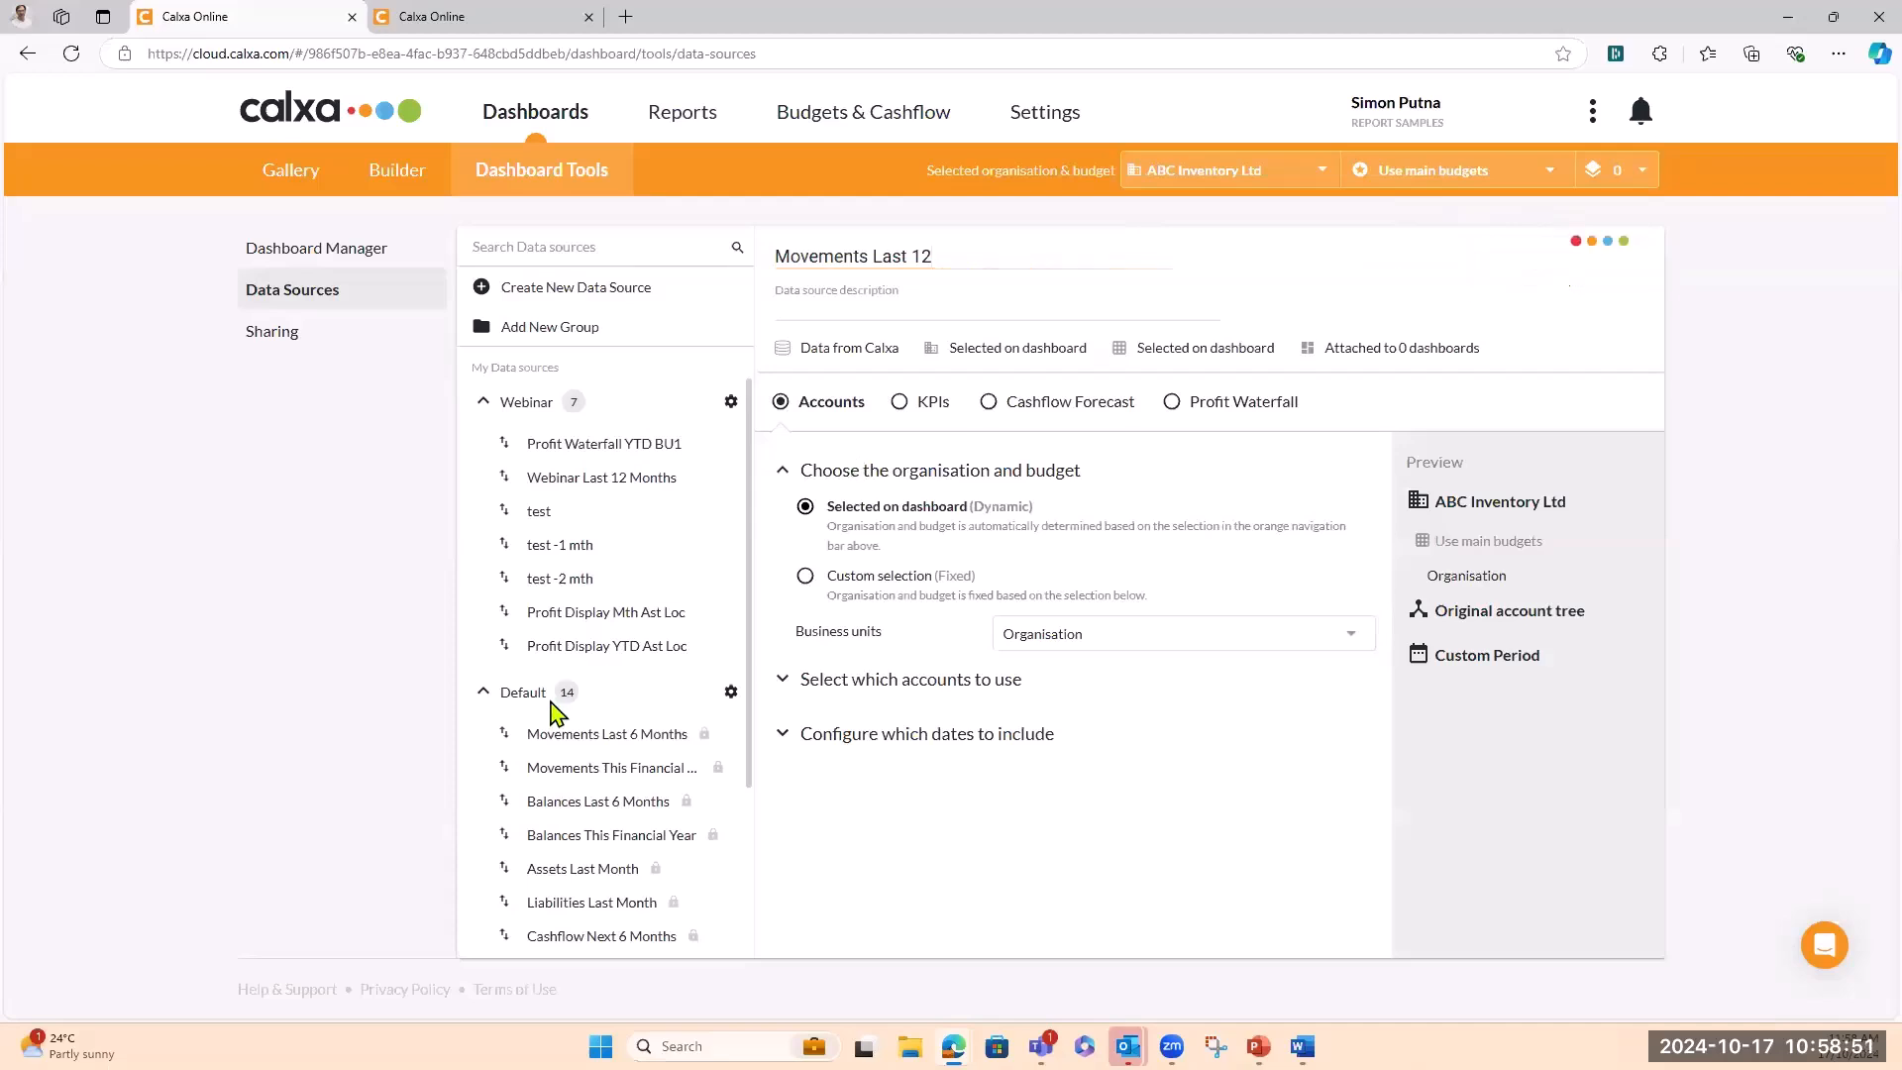
# Drag Movements Last 12 up into the Webinar data source group
pyautogui.scroll(-3, 553, 699)
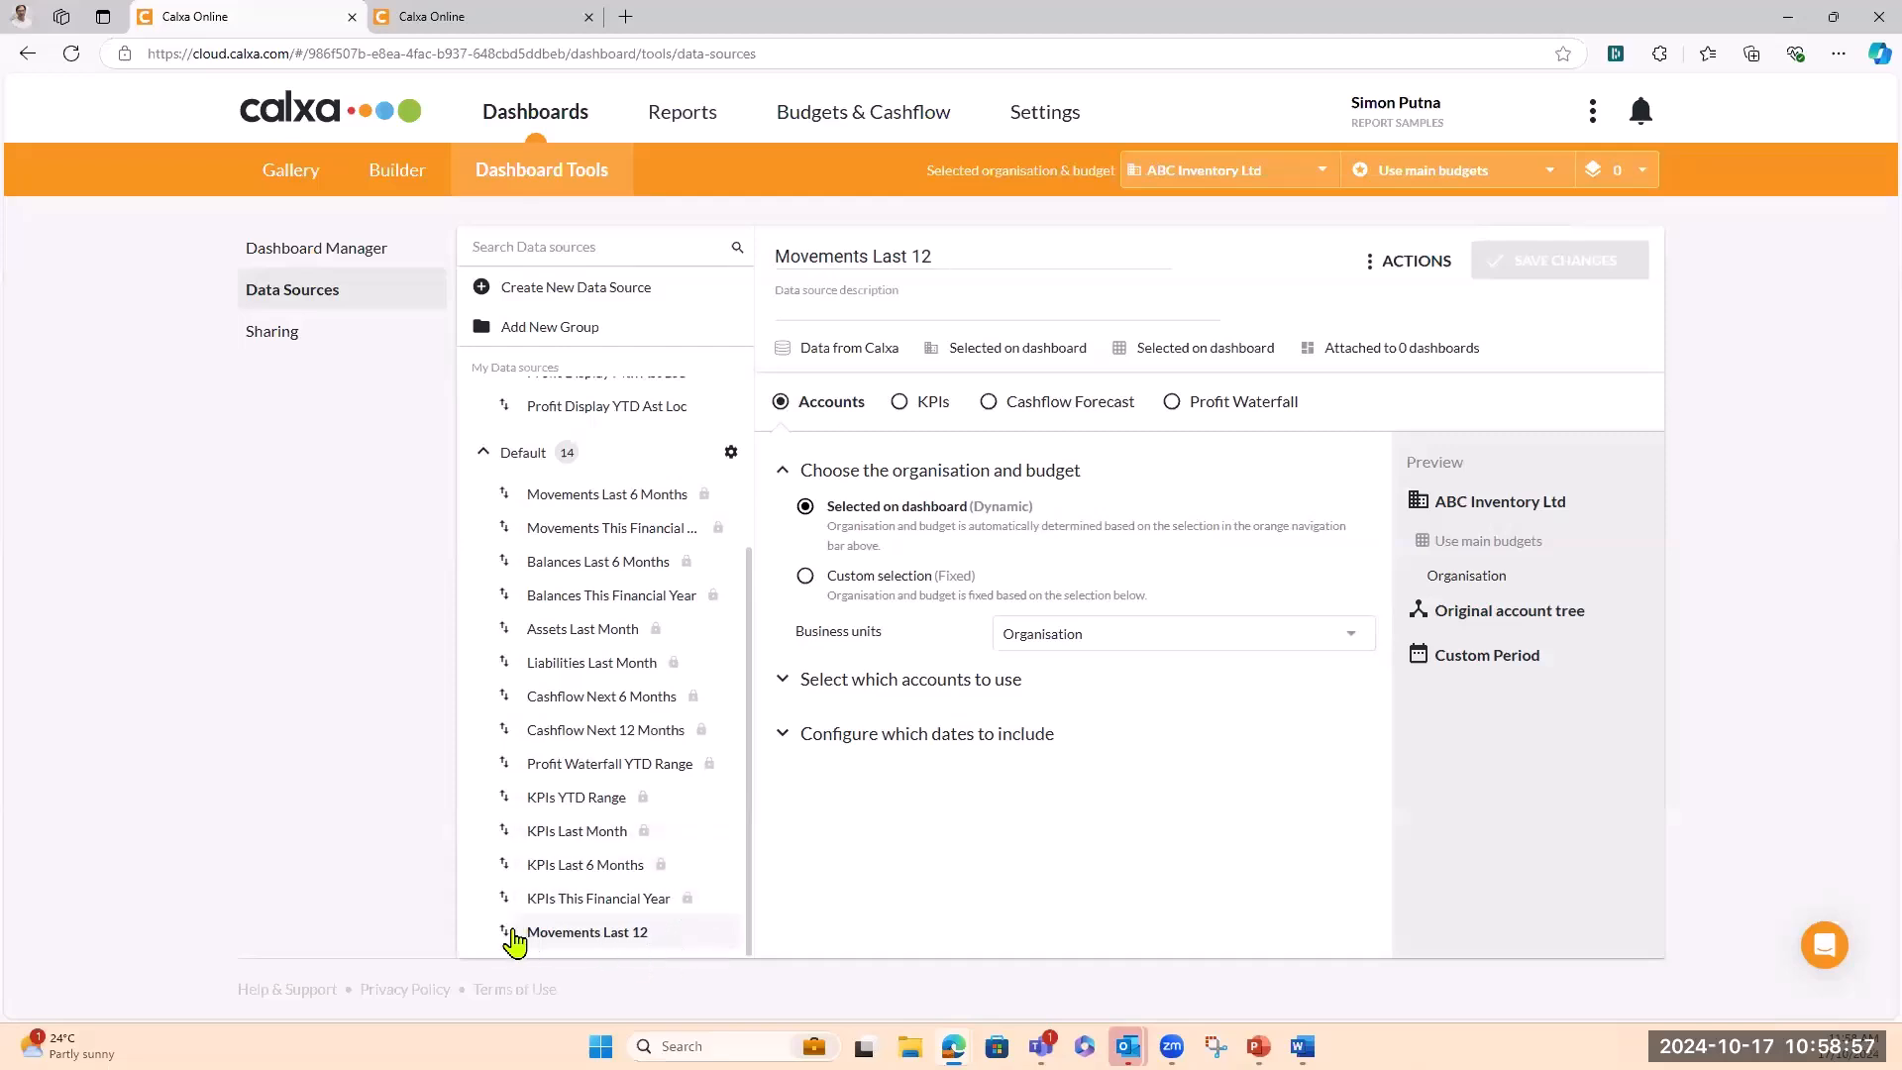
pyautogui.moveTo(514, 941); pyautogui.dragTo(512, 416)
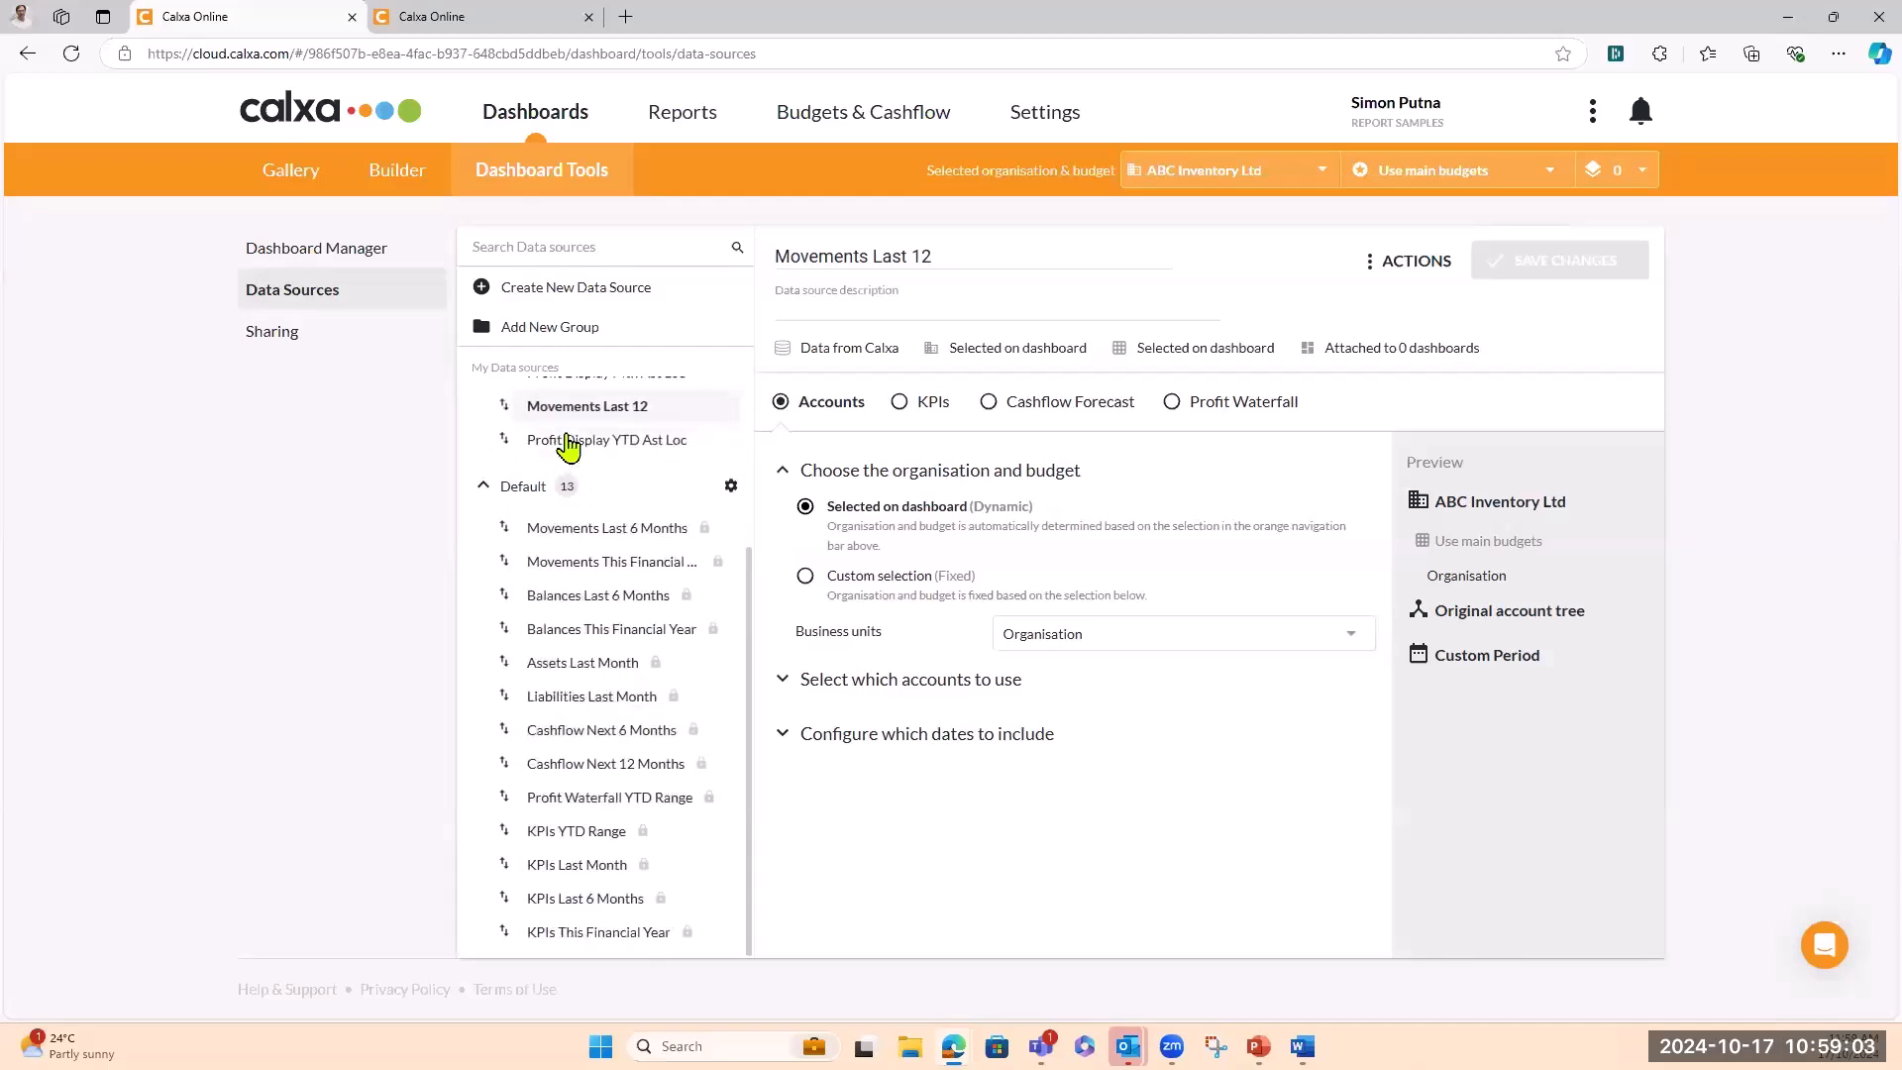
pyautogui.scroll(3, 570, 446)
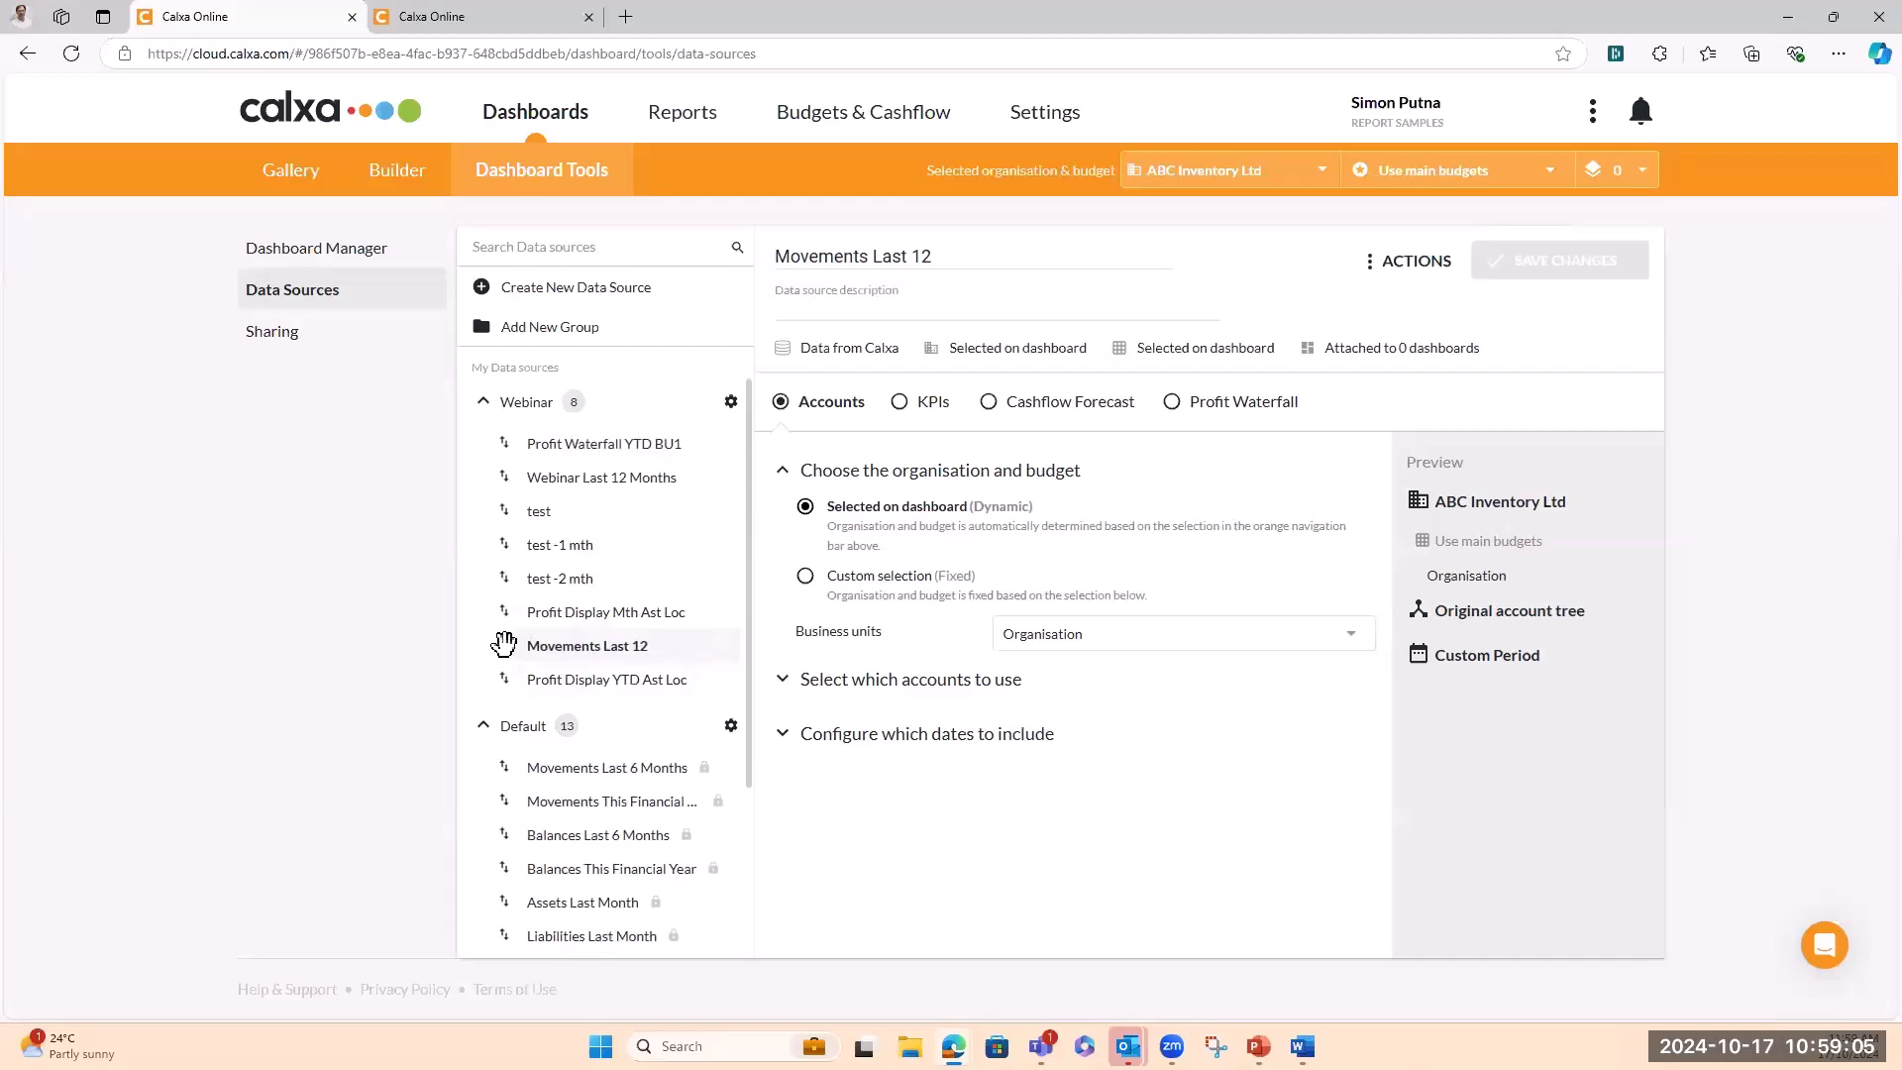
# Drag Movements Last 12 to the top of the Webinar group's list
pyautogui.moveTo(504, 645); pyautogui.dragTo(501, 445)
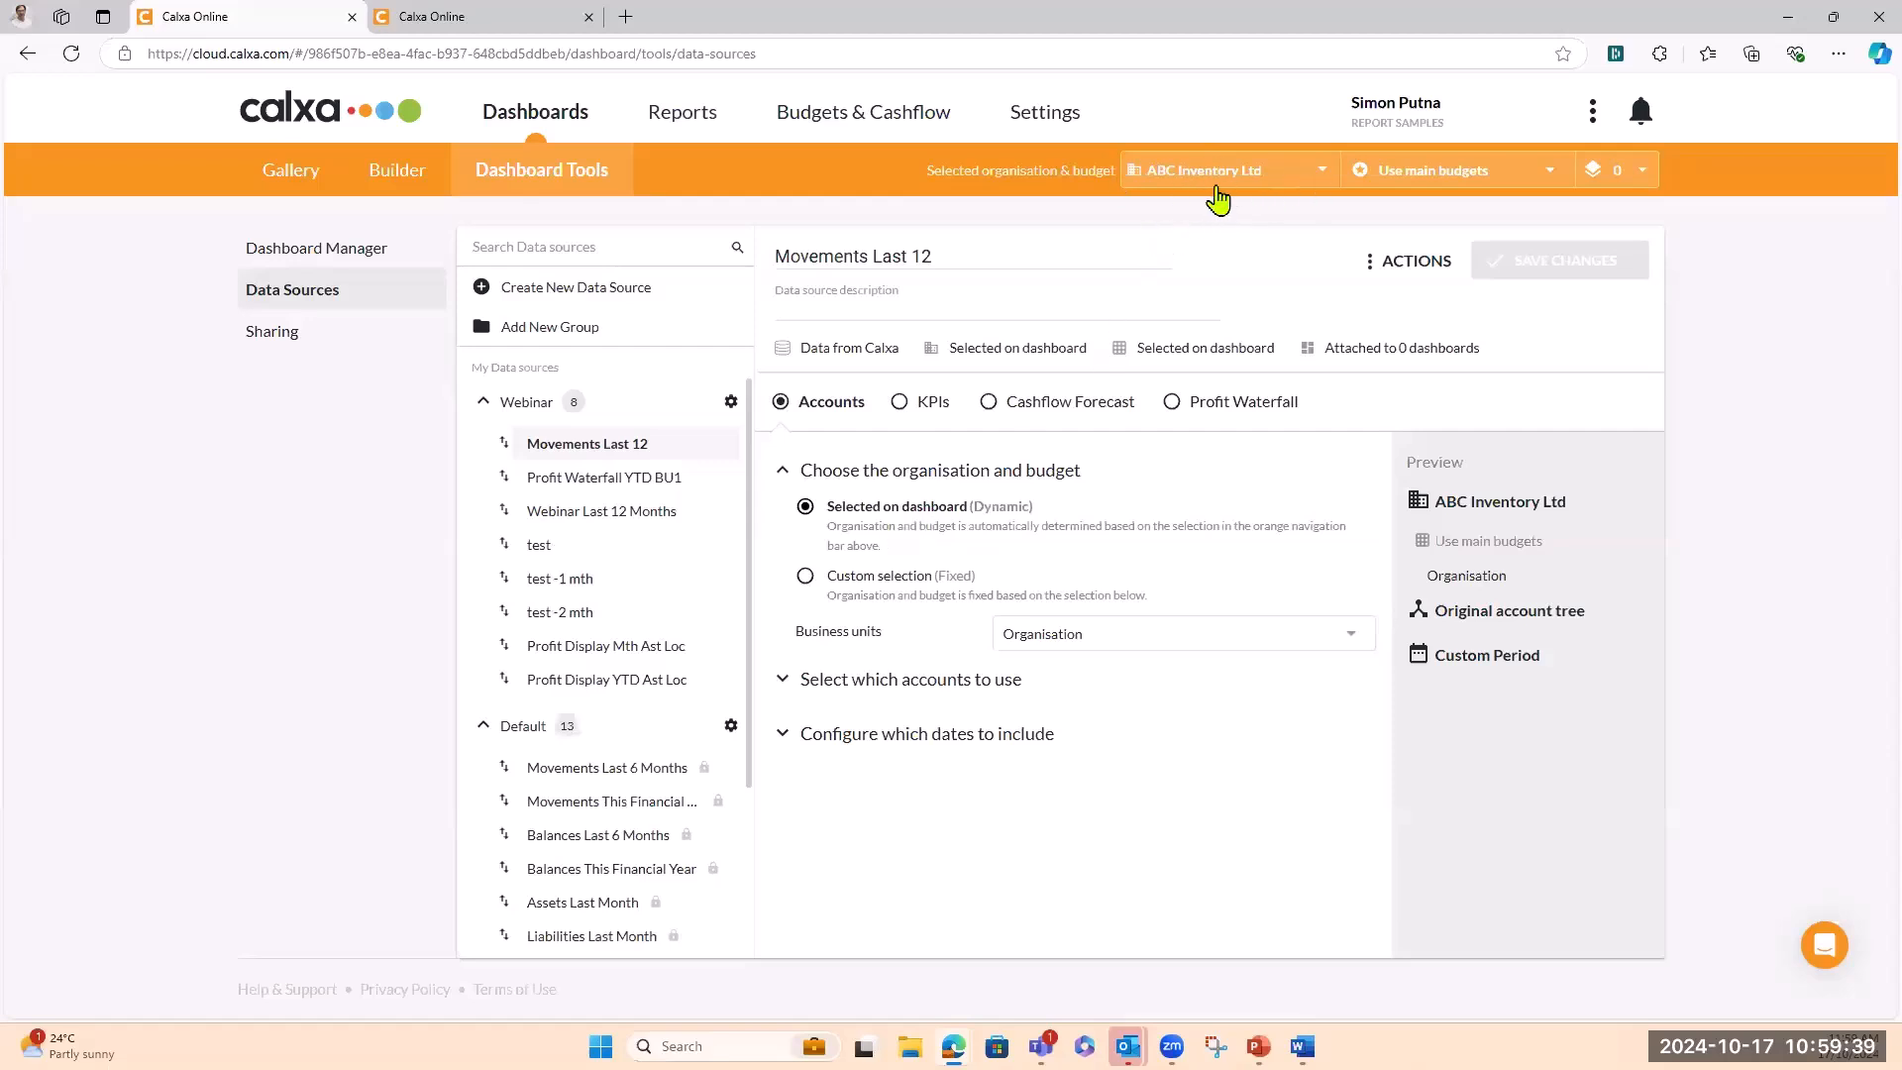
# Choose Melbourne (AUD) from the organisation list in the orange bar
pyautogui.click(1326, 178)
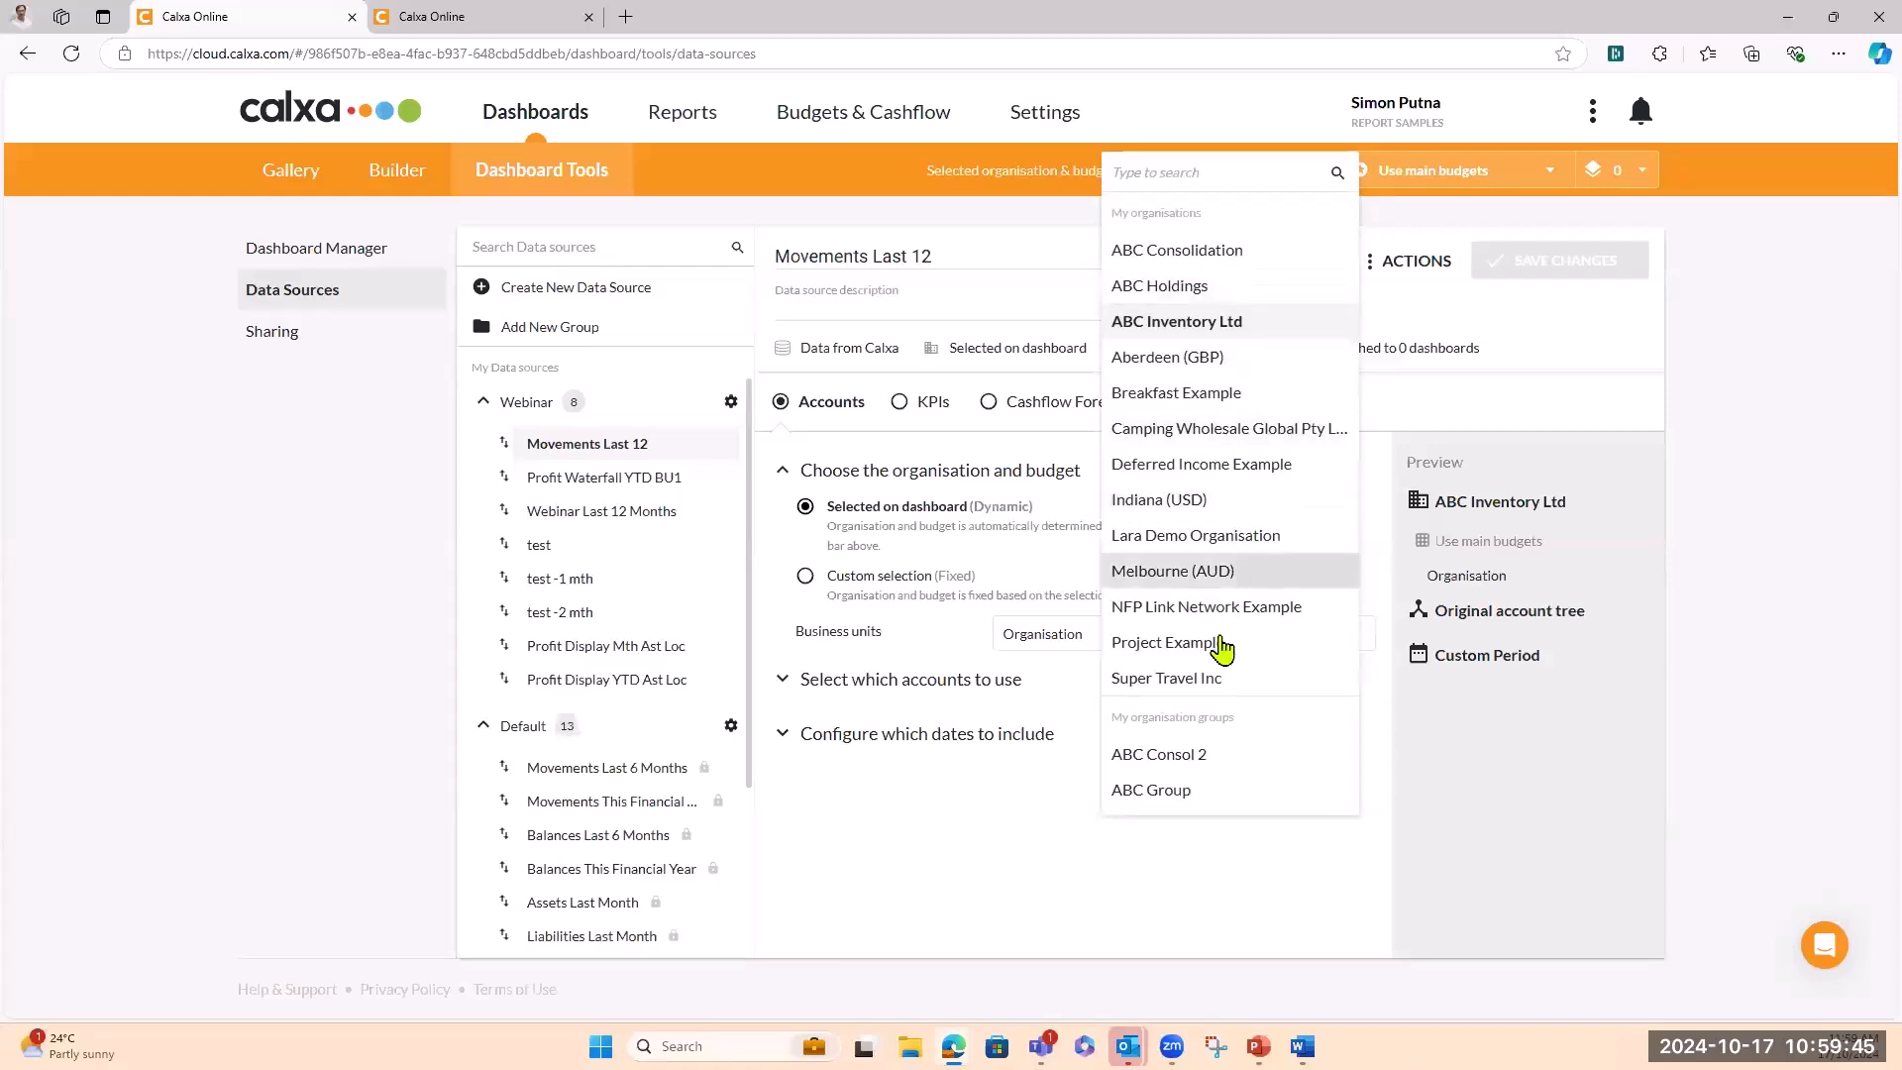
pyautogui.press('Escape')
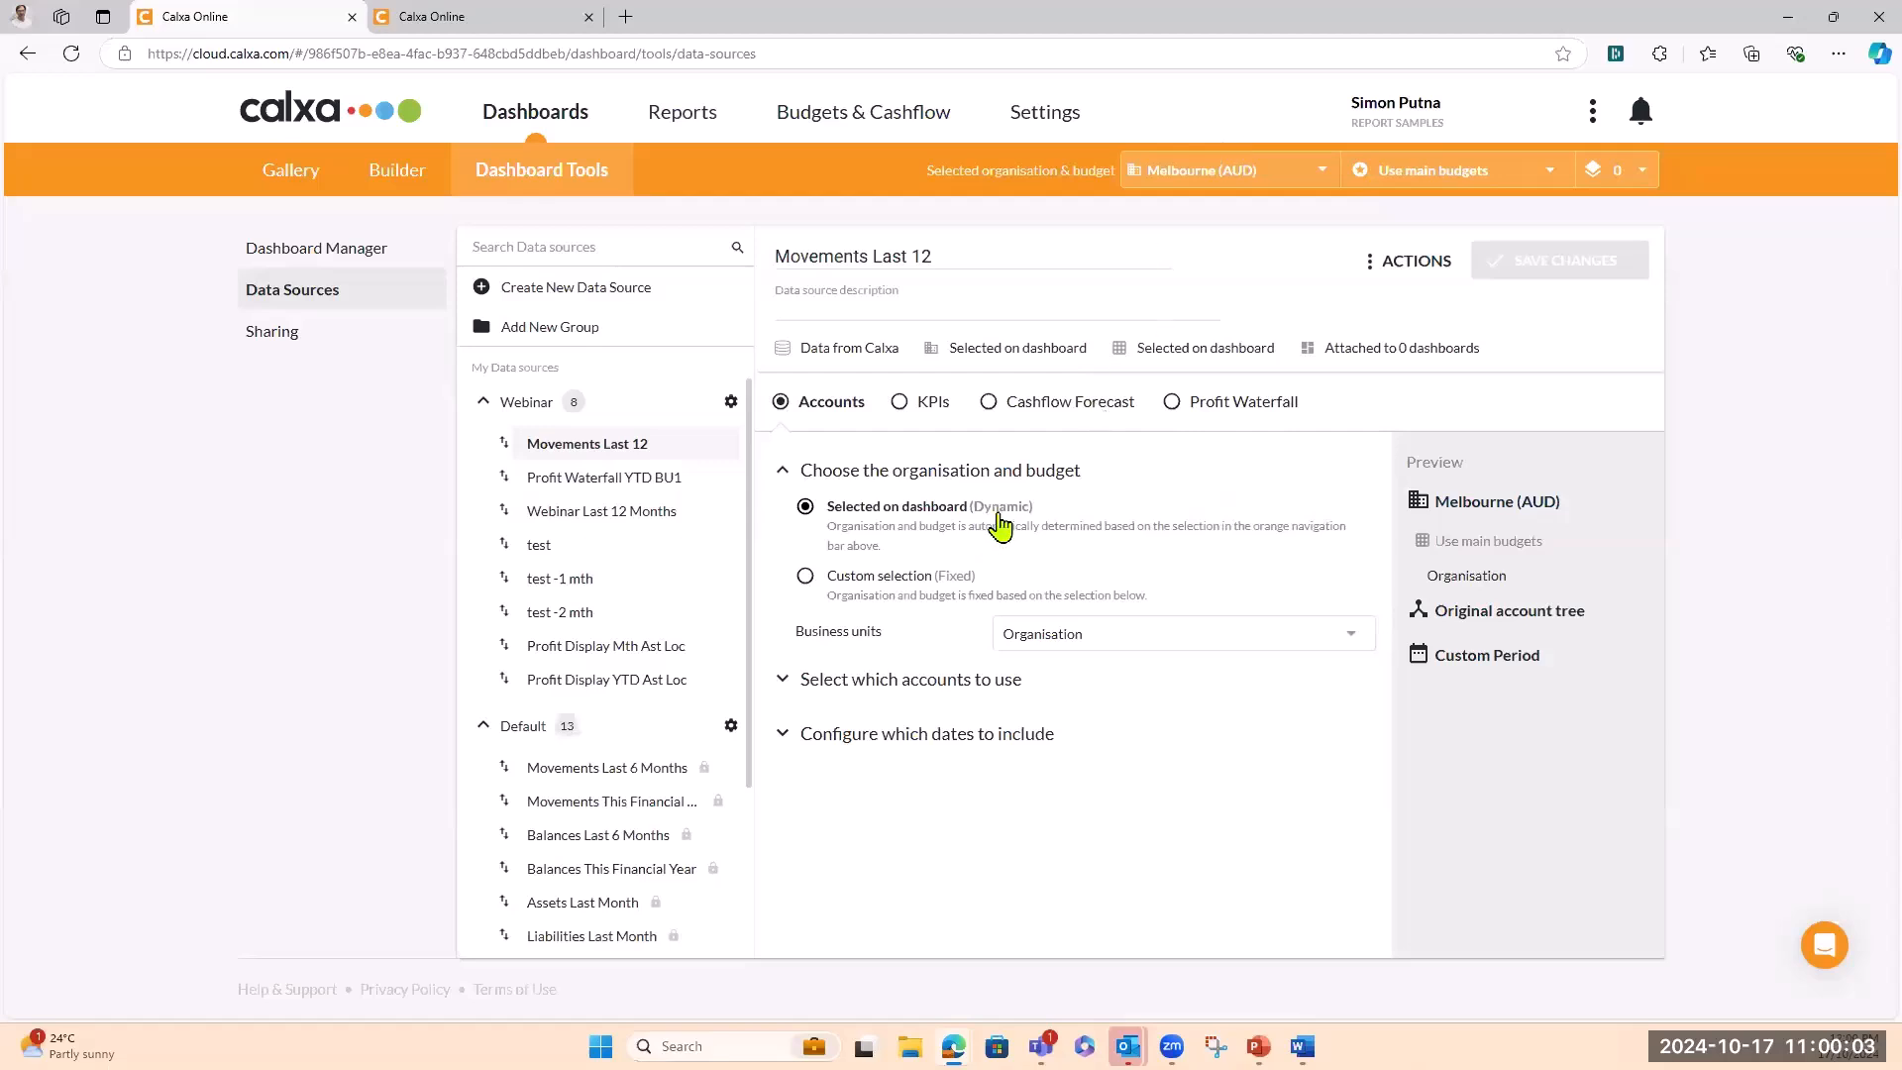
pyautogui.click(806, 578)
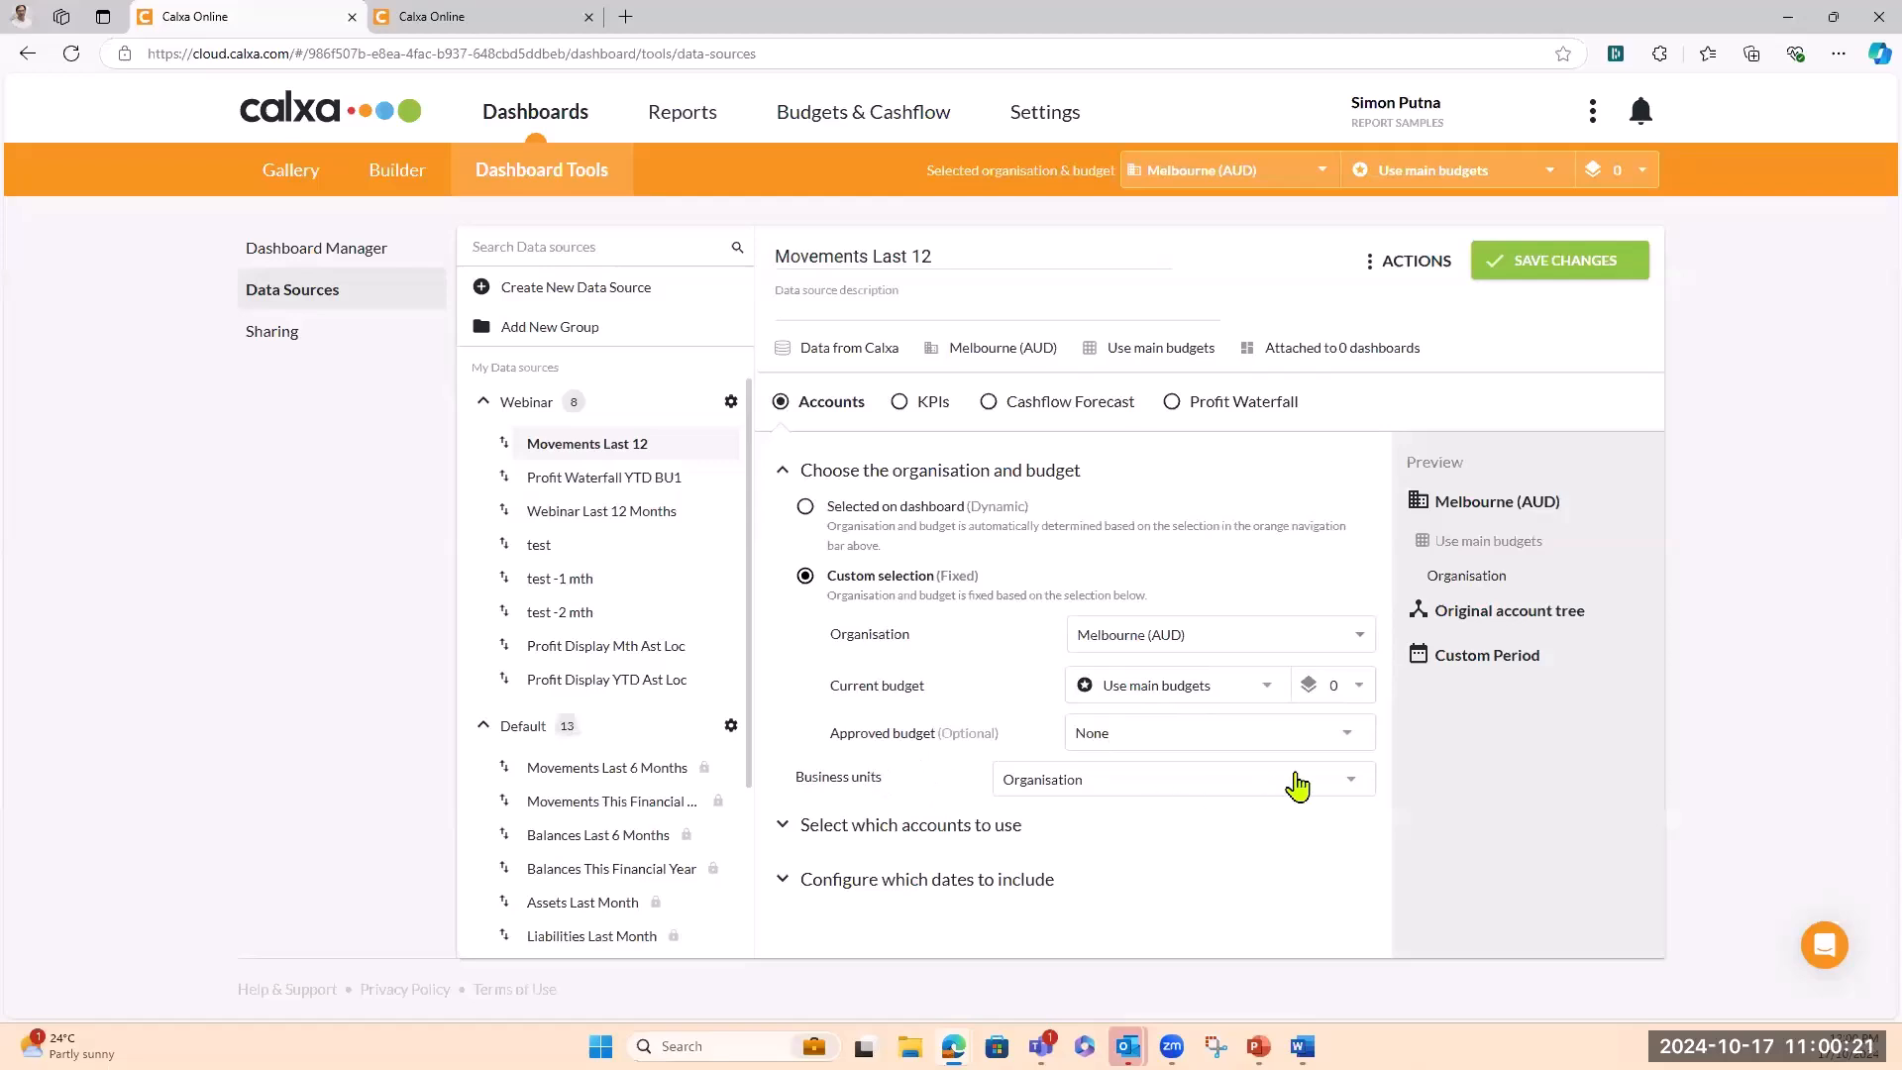
pyautogui.click(1353, 788)
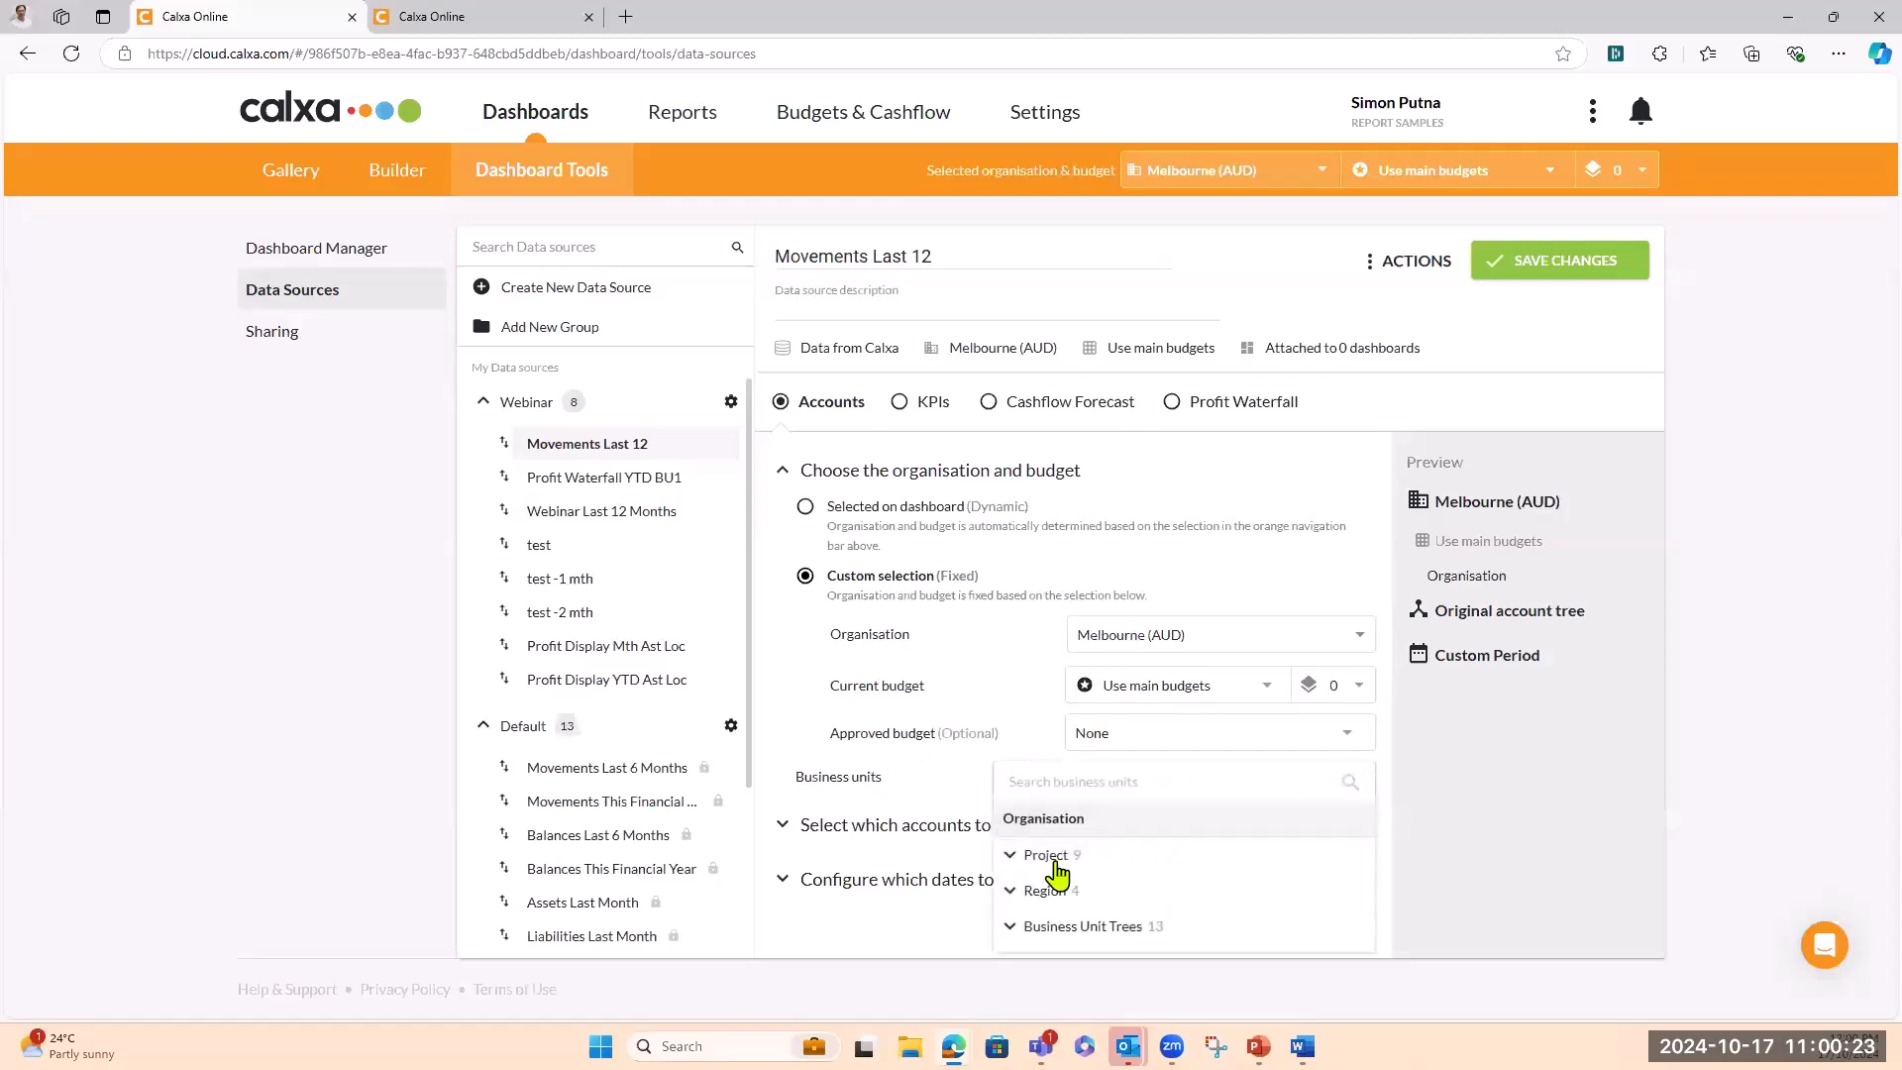
pyautogui.click(1015, 855)
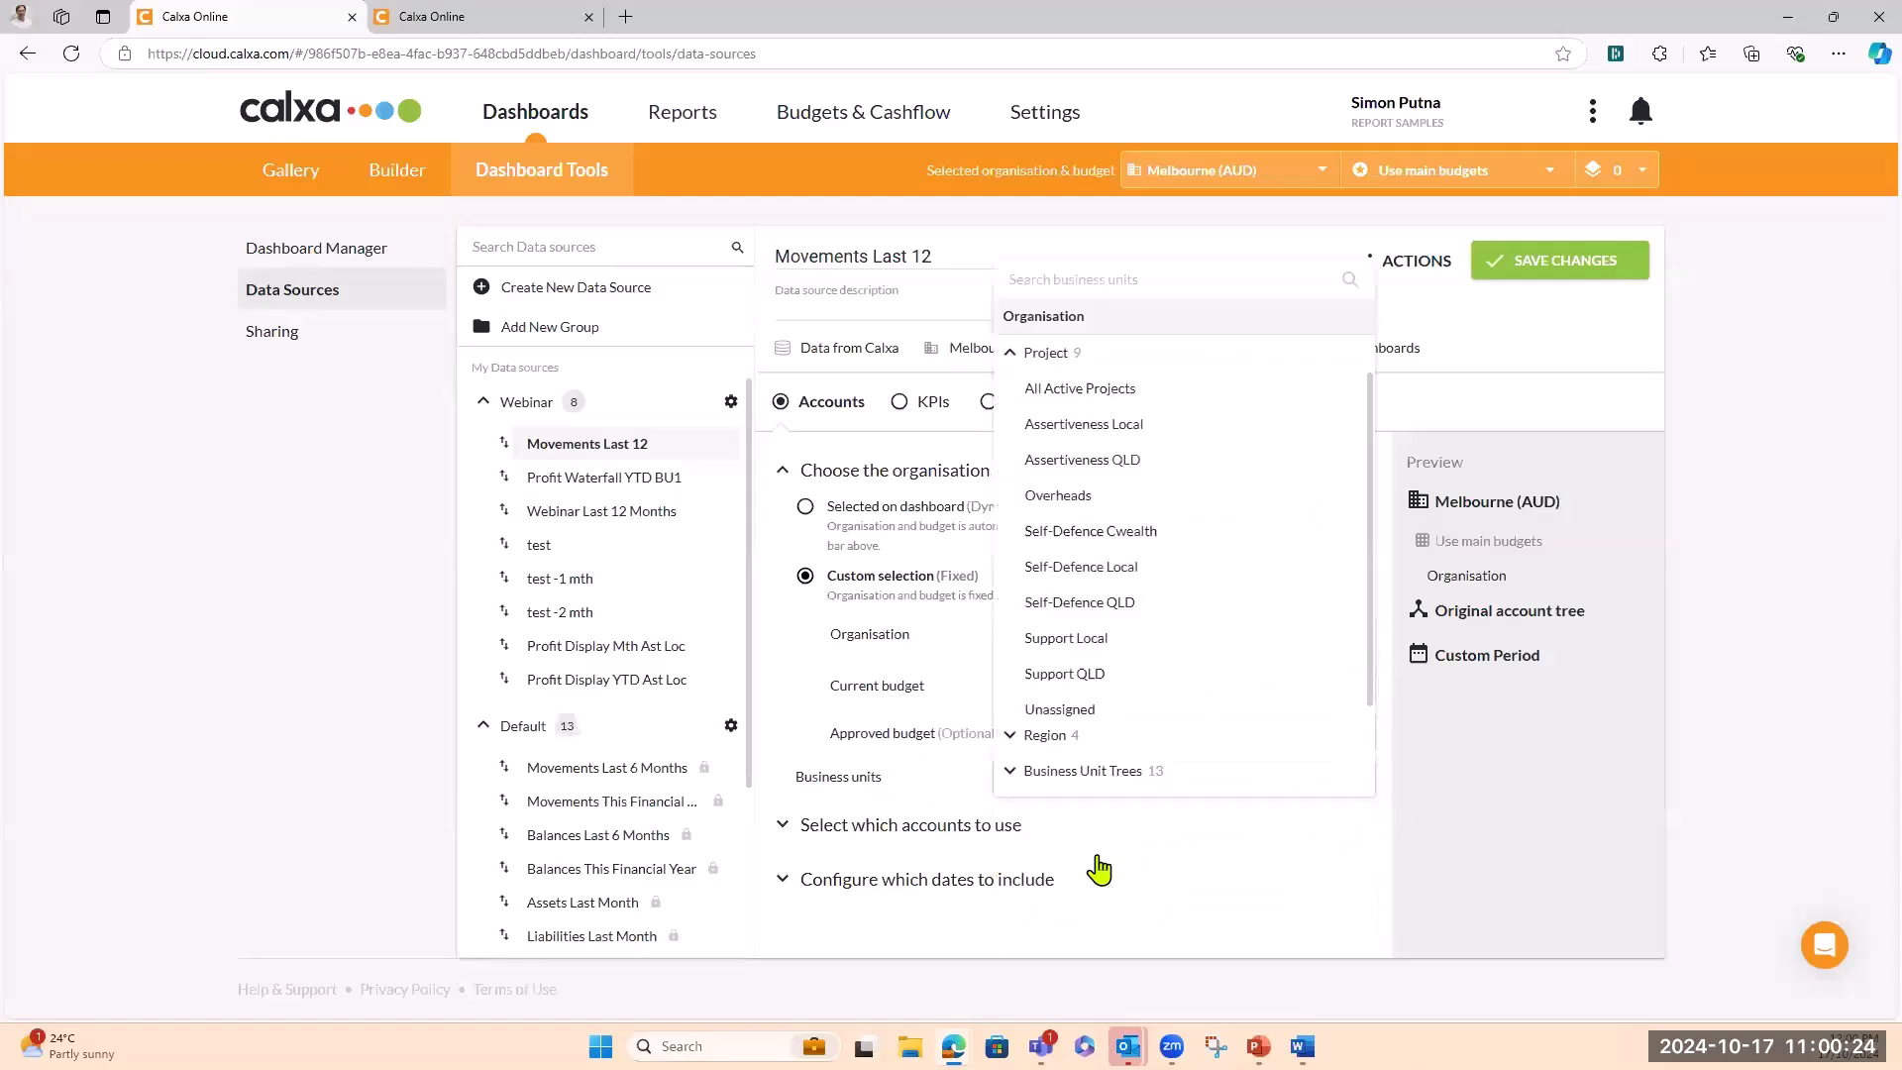
pyautogui.click(1129, 545)
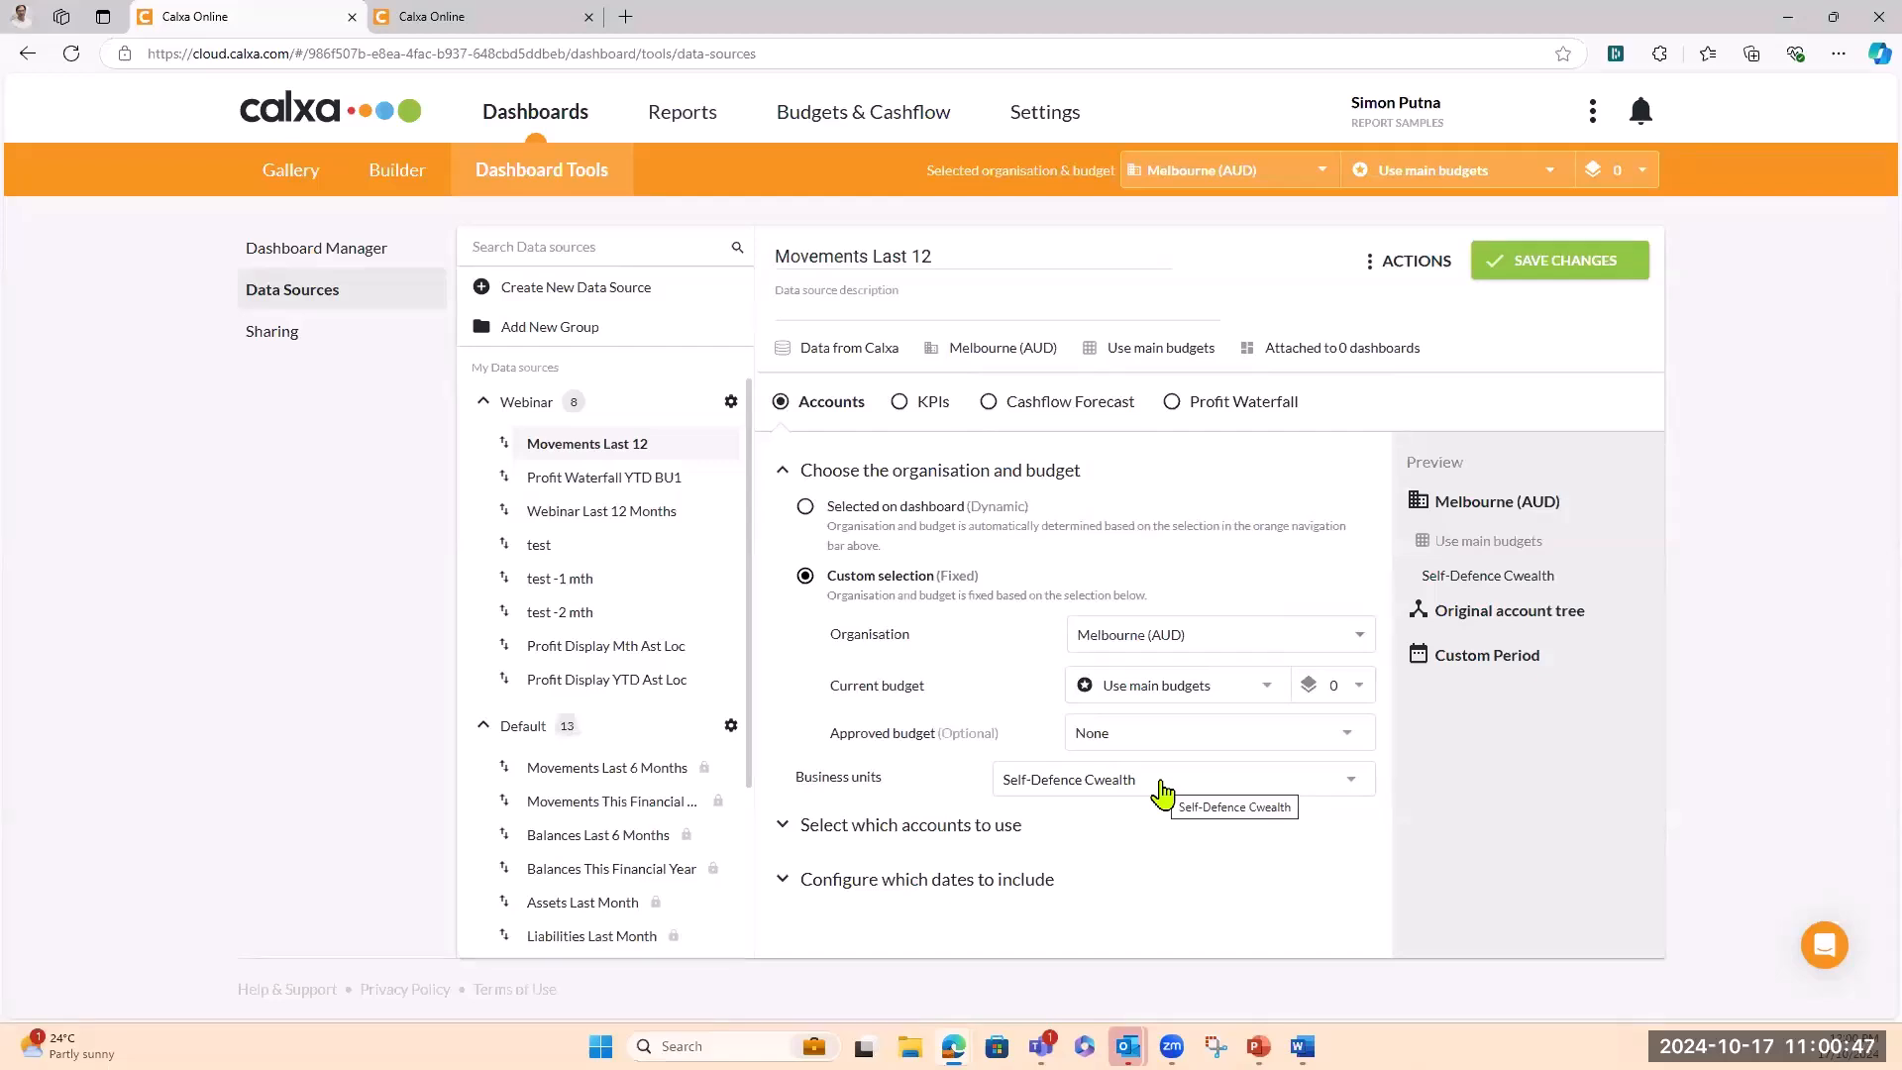
pyautogui.click(806, 507)
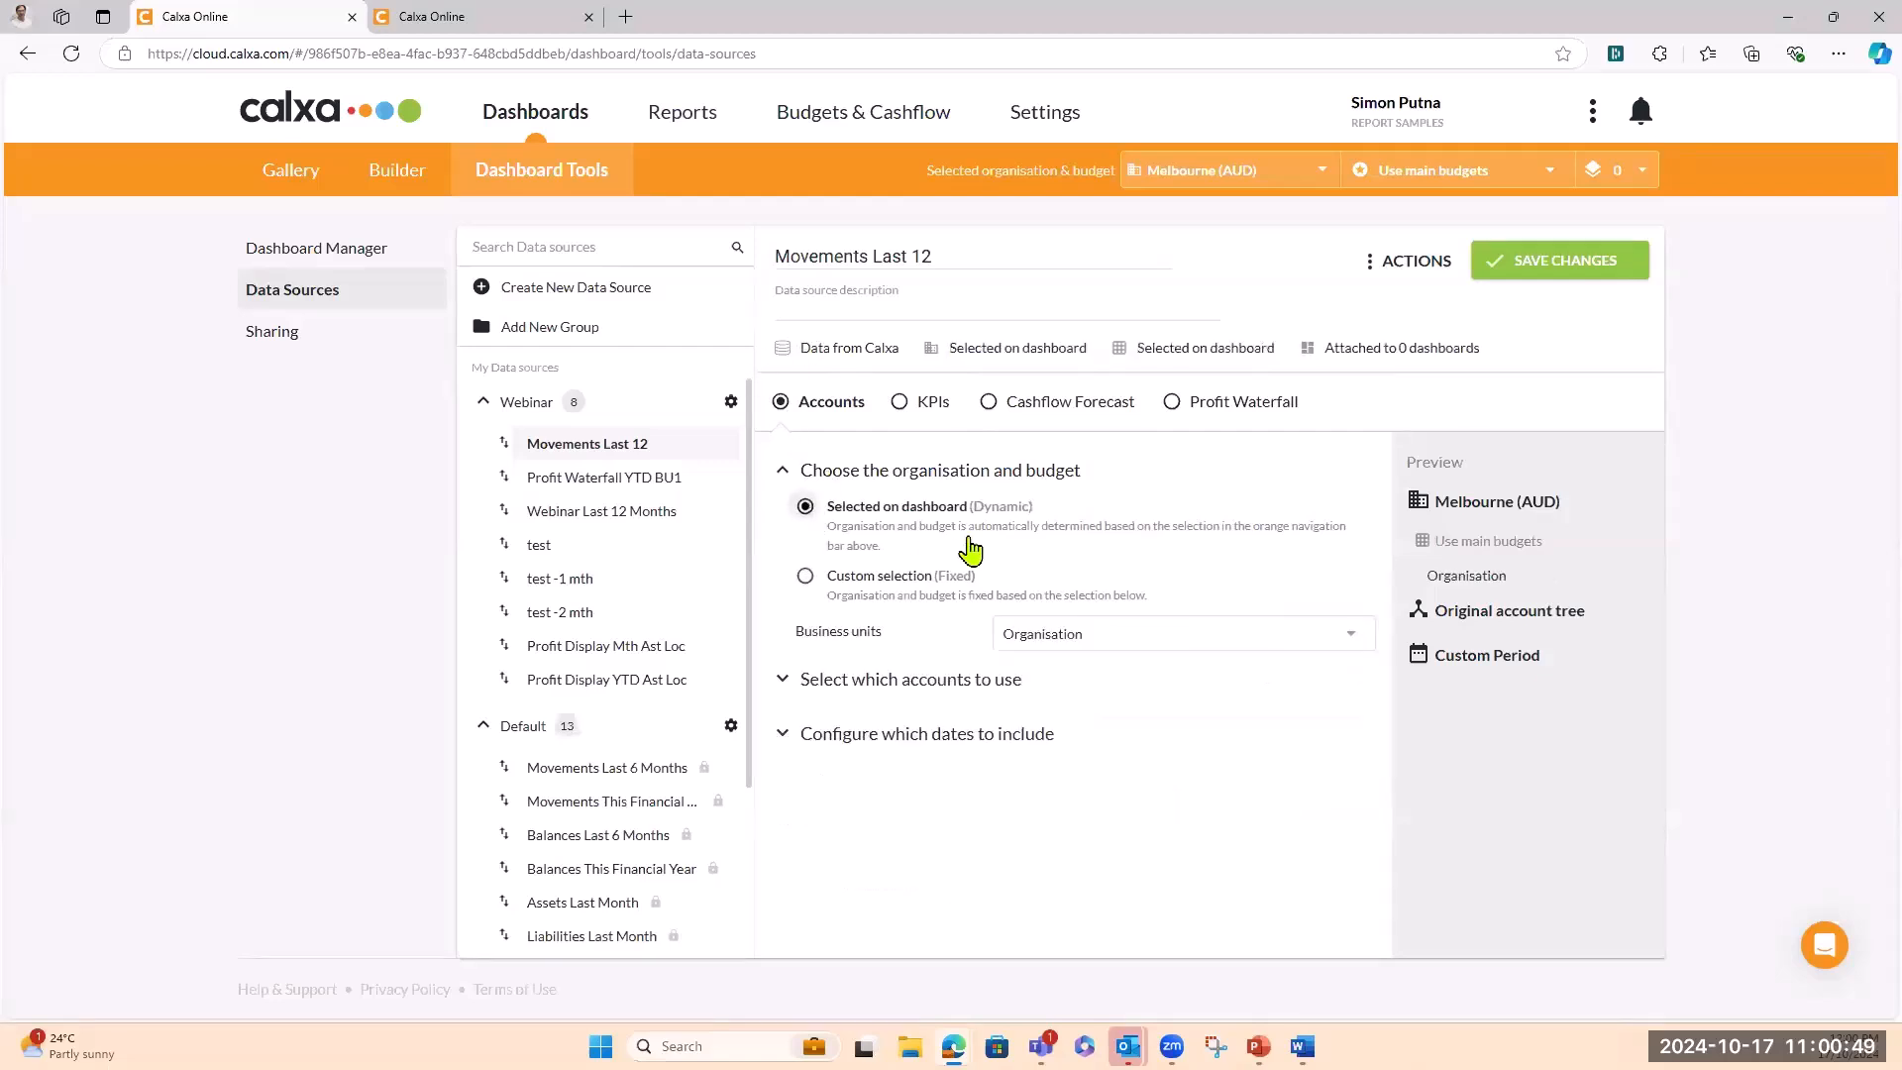
# Try Detail only accounts, revert to Summary only, and keep Movements as the calculation type
pyautogui.click(784, 681)
pyautogui.scroll(-1, 1306, 711)
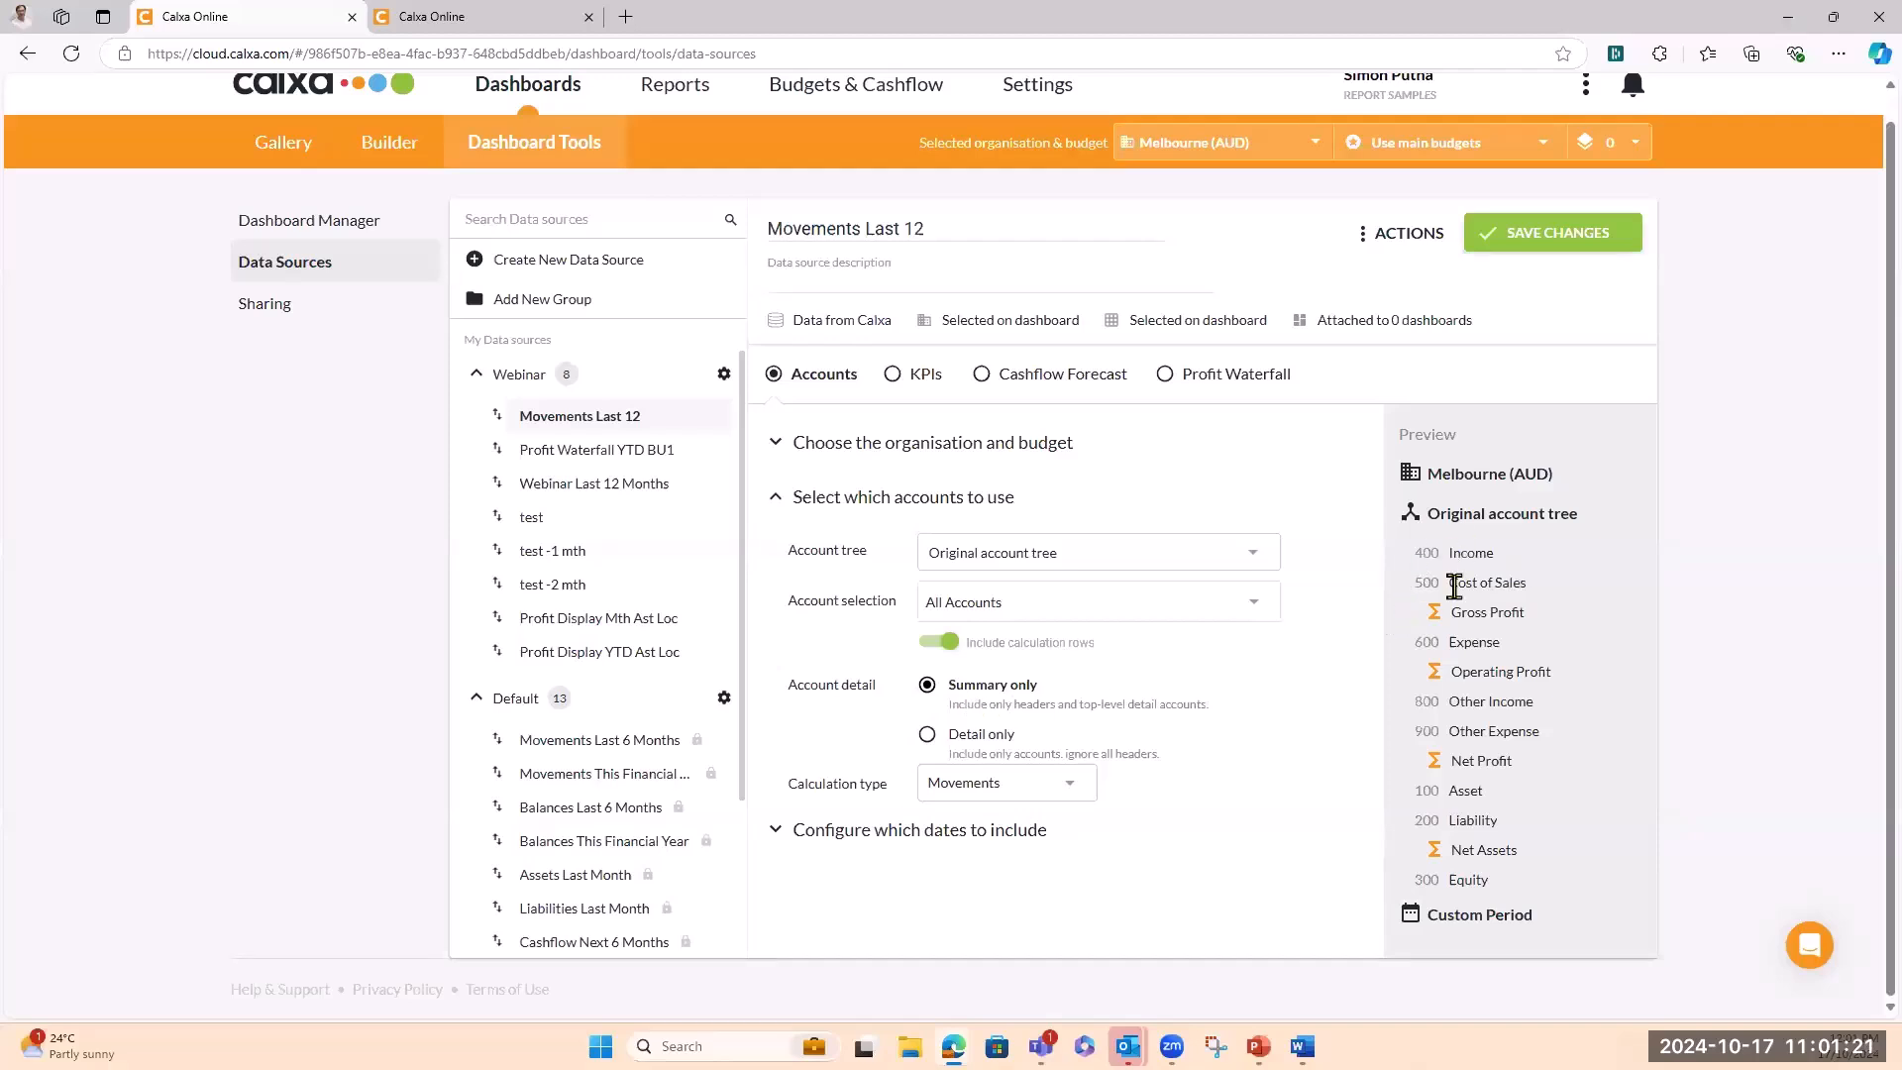
pyautogui.click(927, 736)
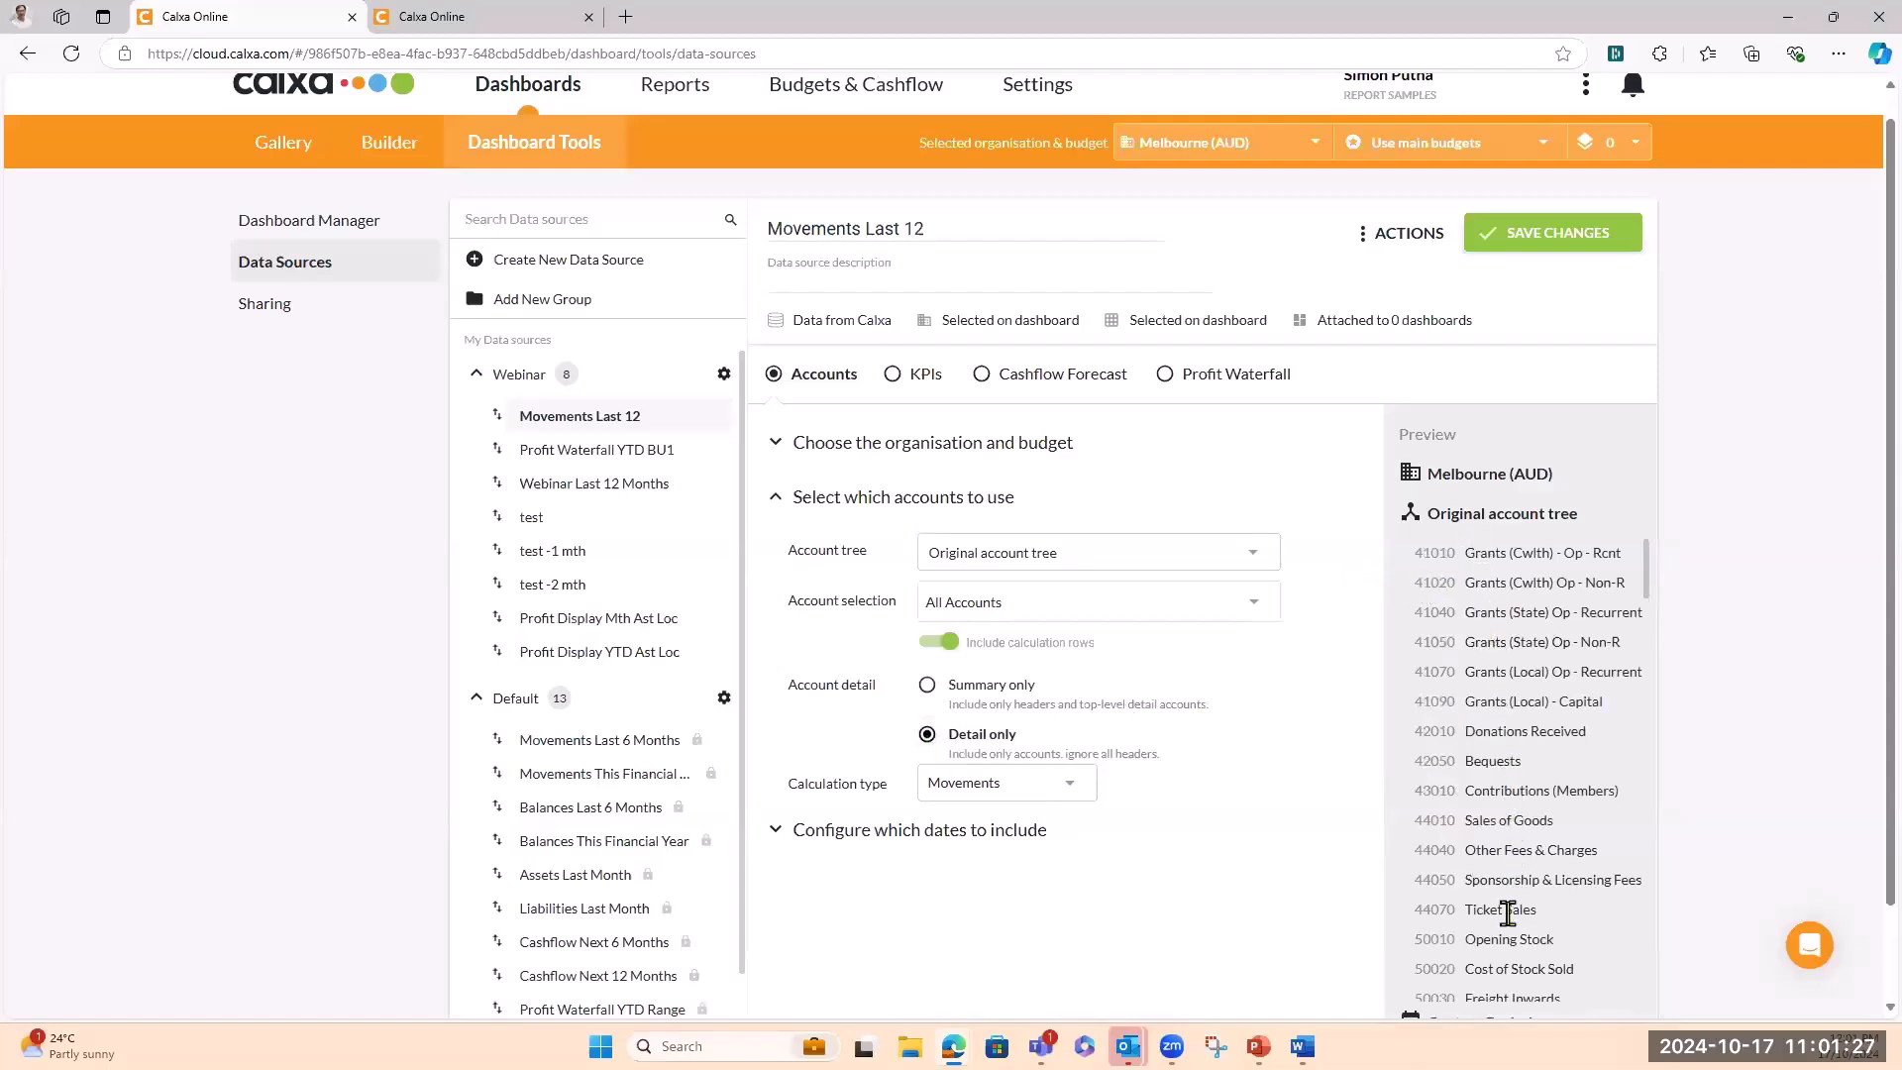
pyautogui.scroll(-2, 1510, 904)
pyautogui.scroll(2, 1507, 906)
pyautogui.click(927, 687)
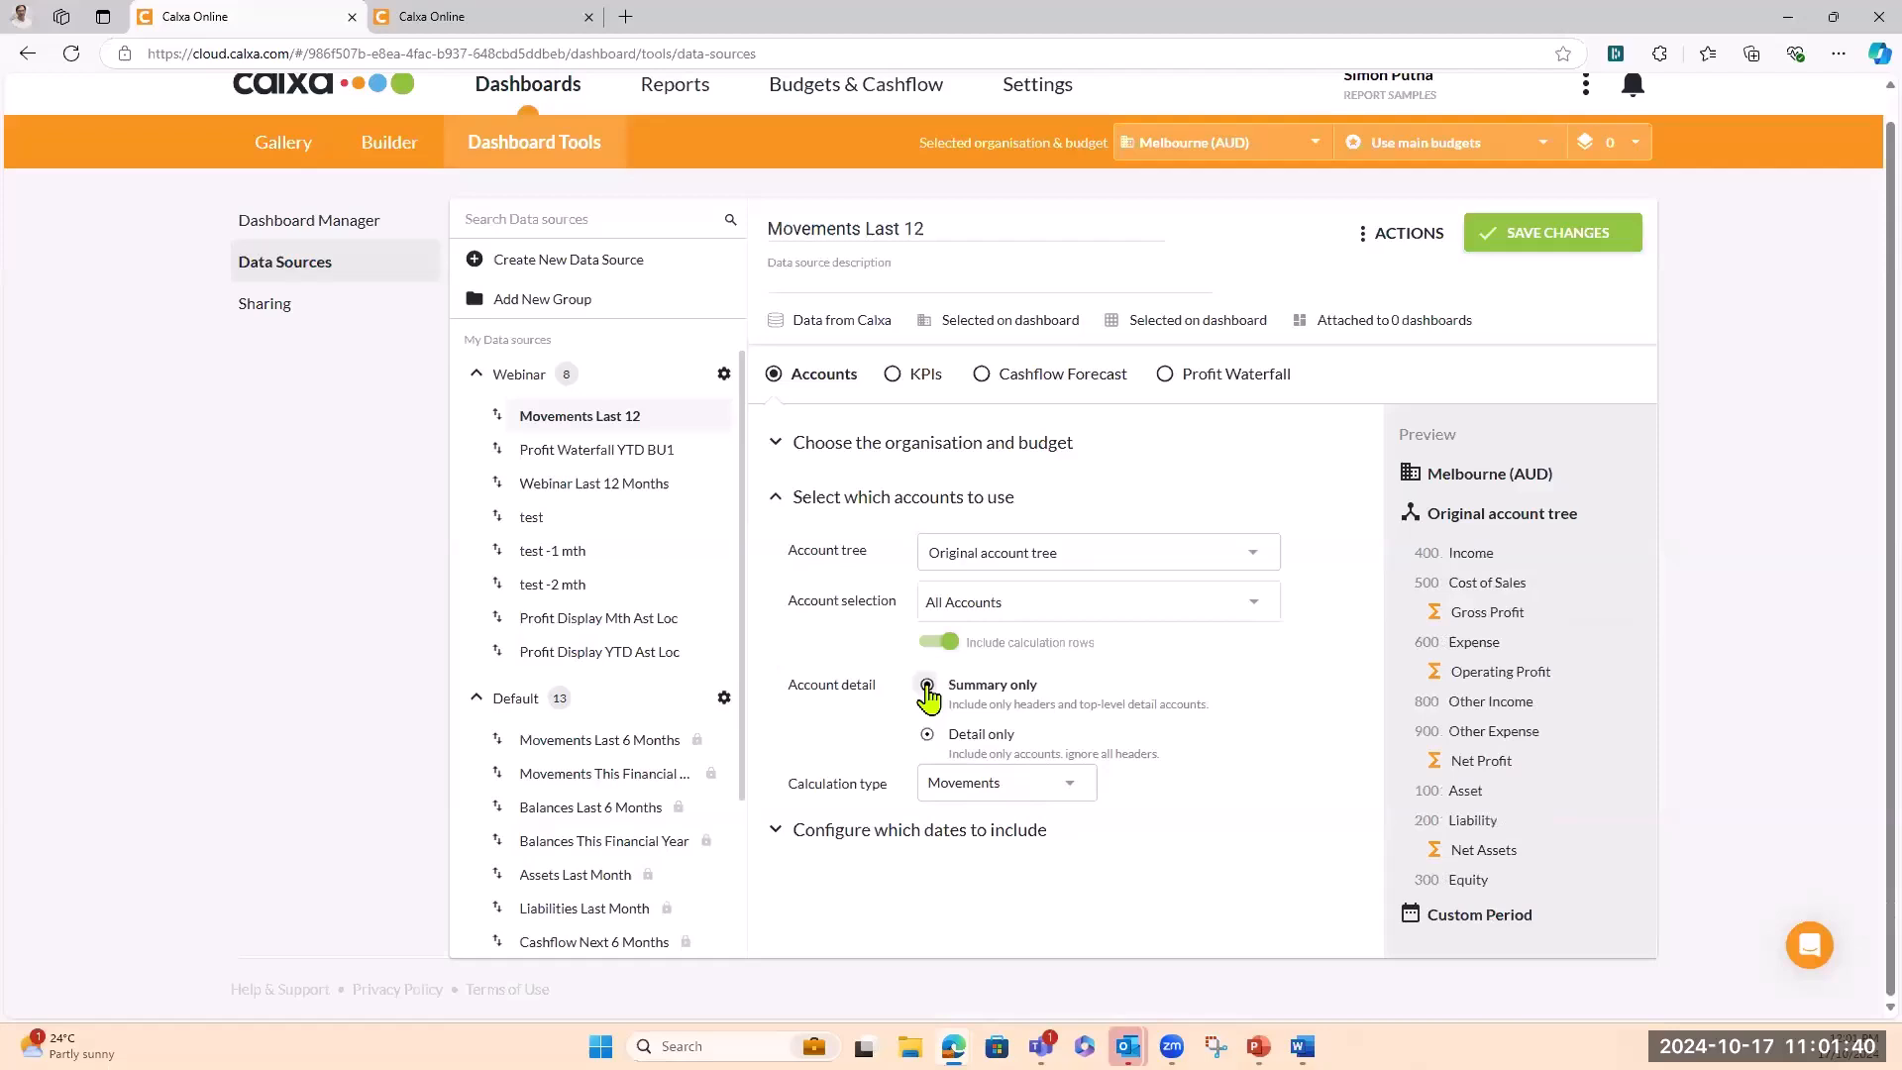
pyautogui.click(1075, 782)
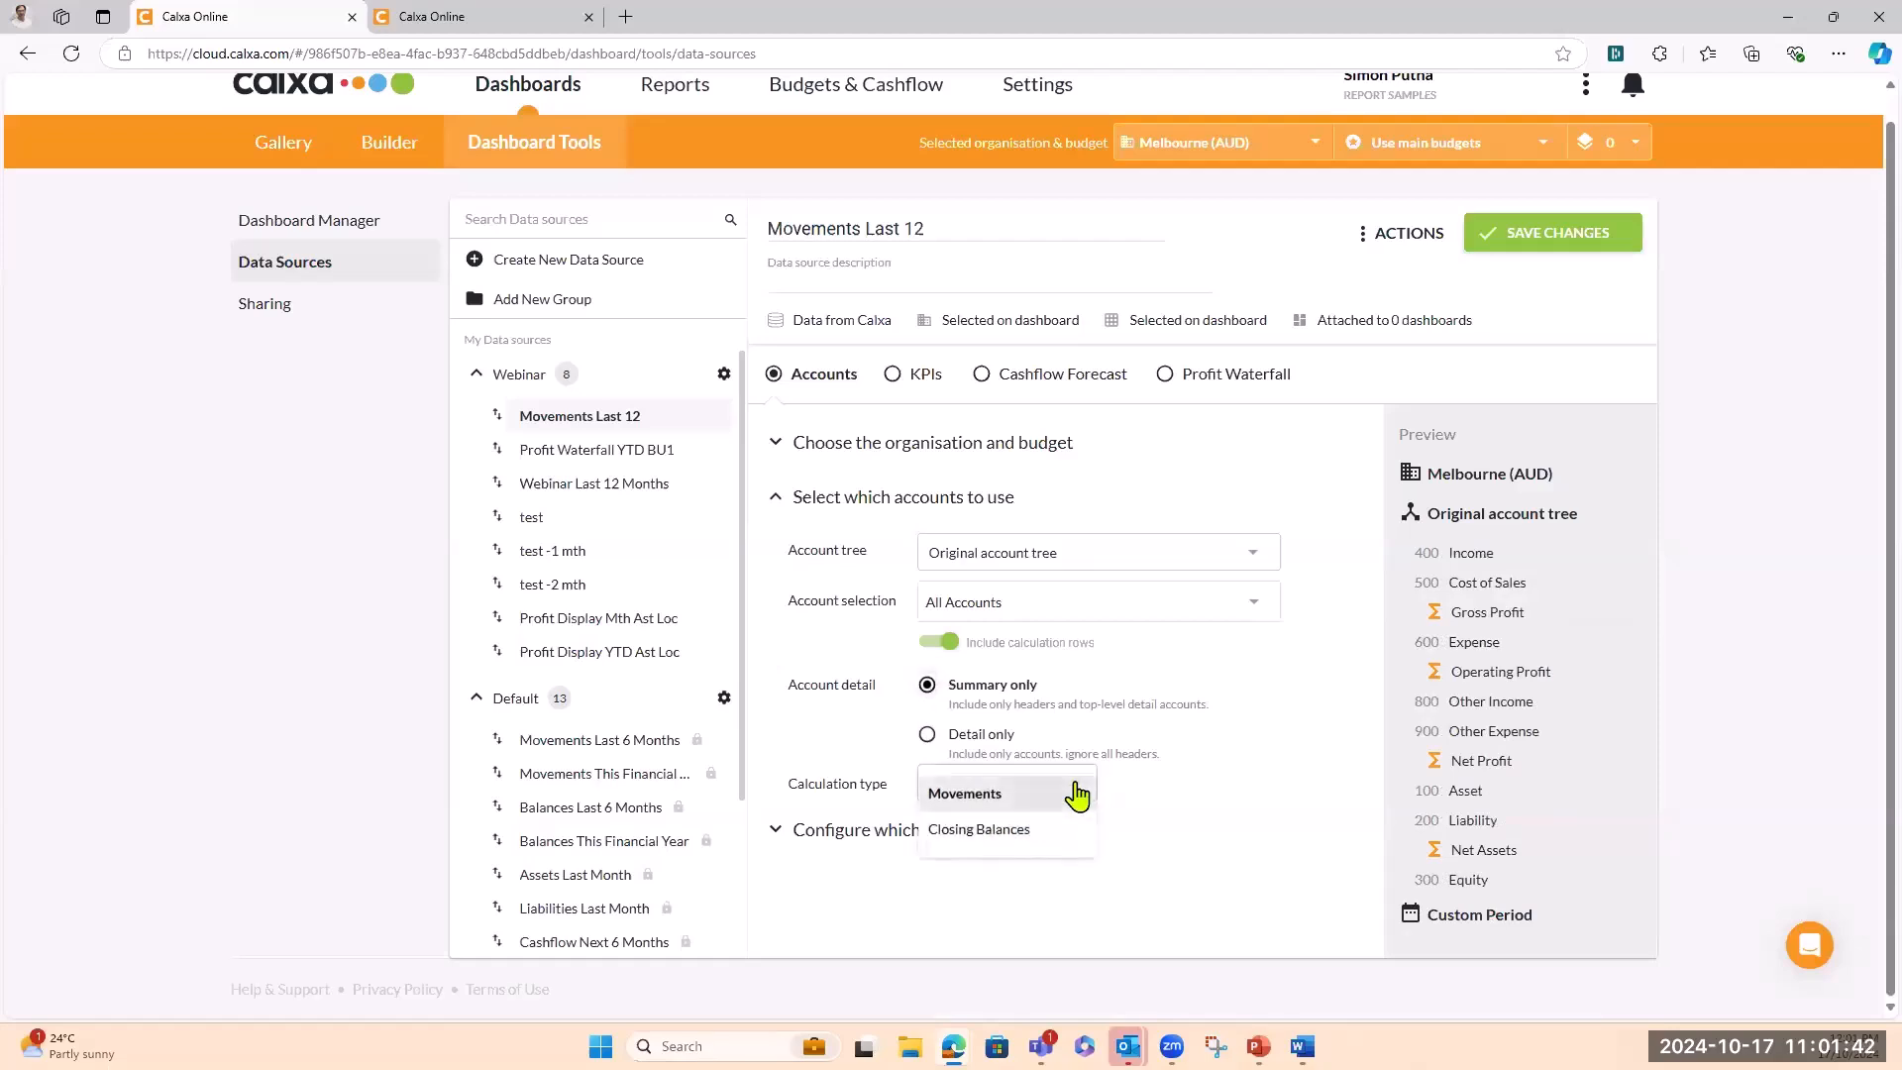
pyautogui.click(990, 808)
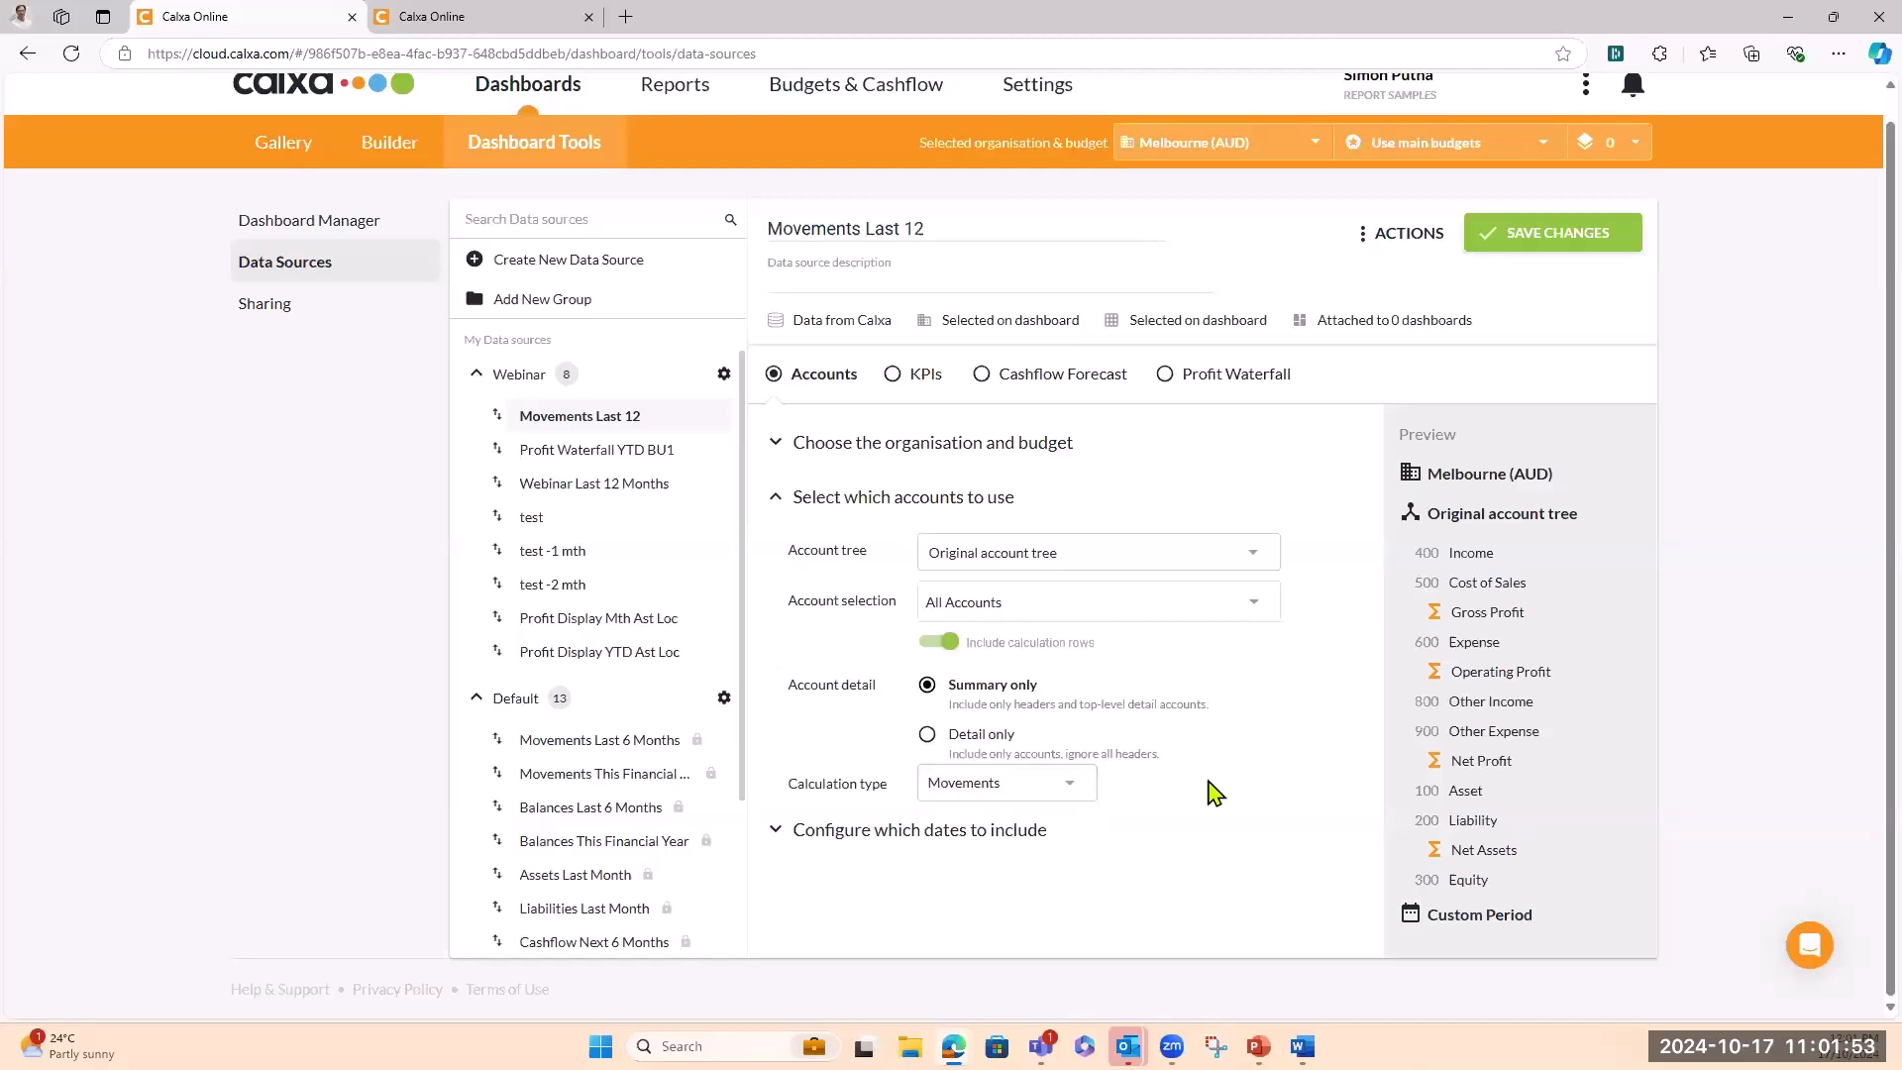
# Keep a Custom start period and raise the number of monthly periods to 12
pyautogui.click(777, 830)
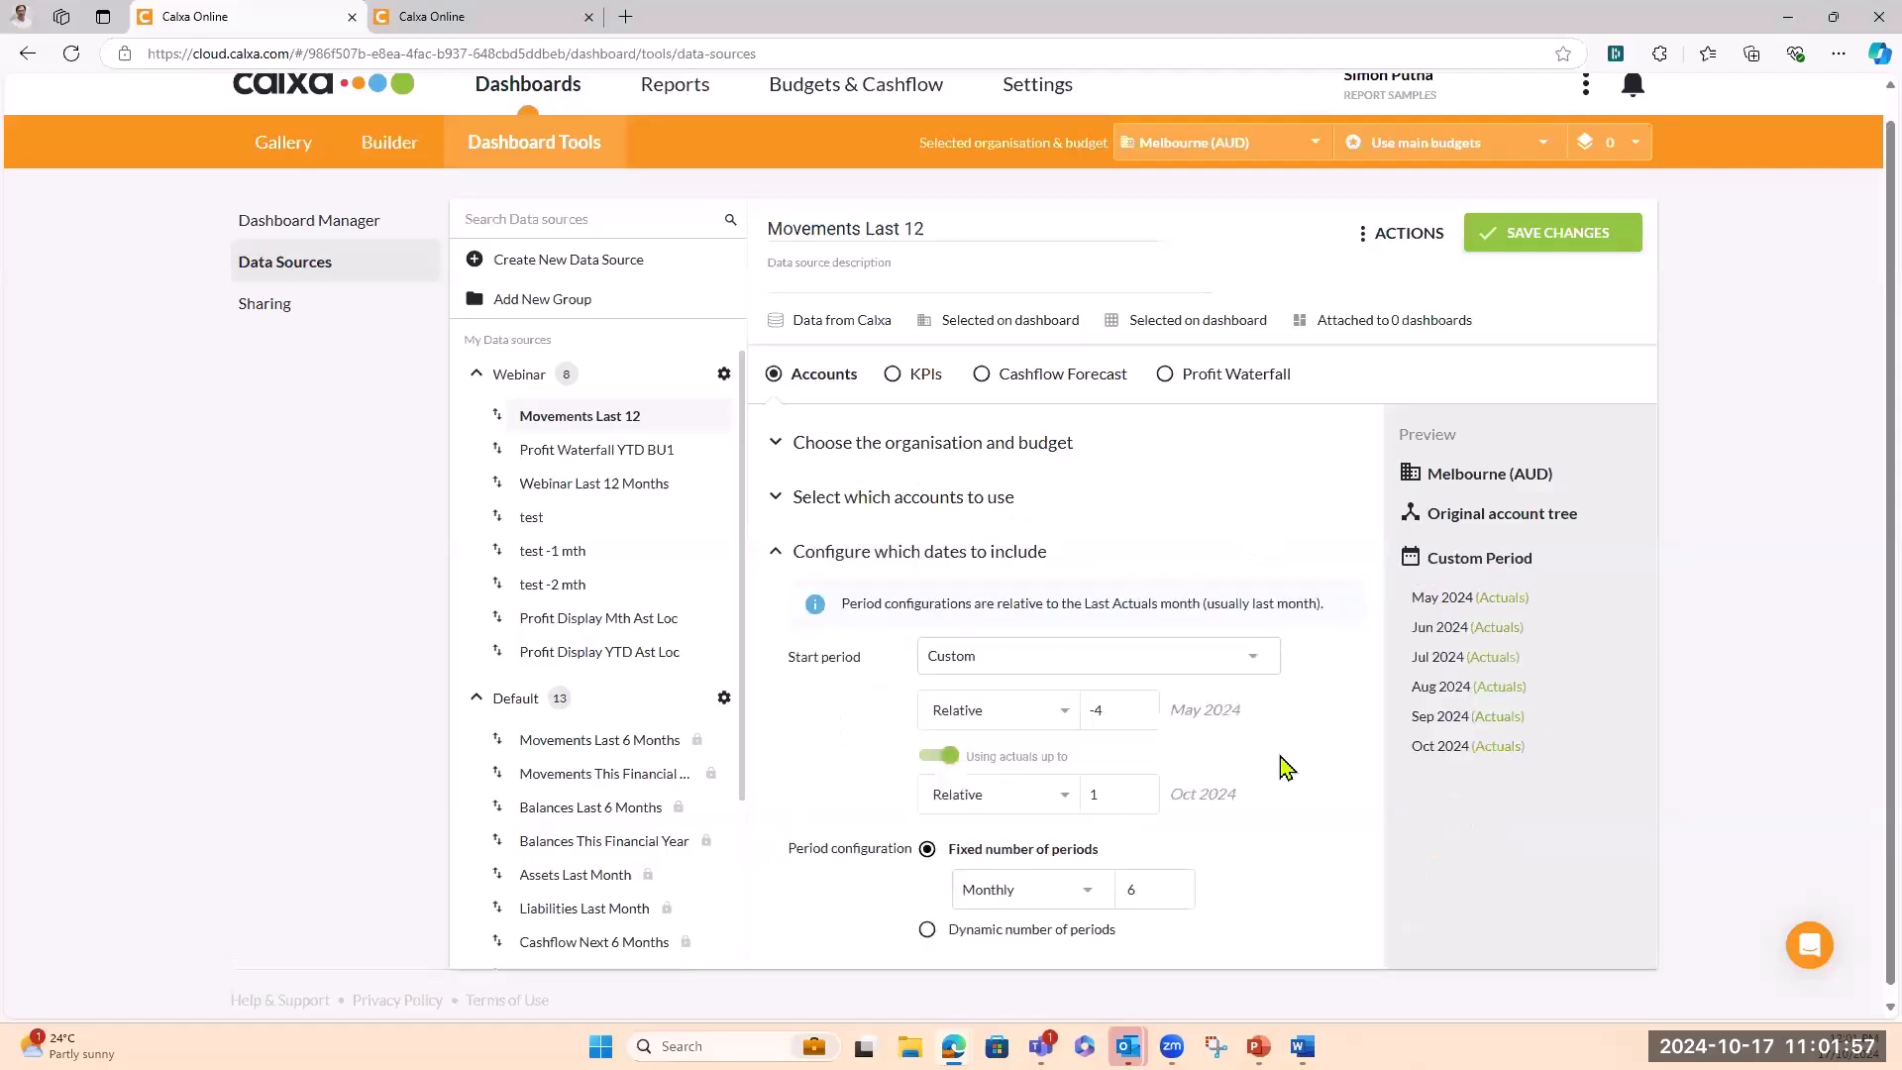
pyautogui.scroll(-1, 1286, 768)
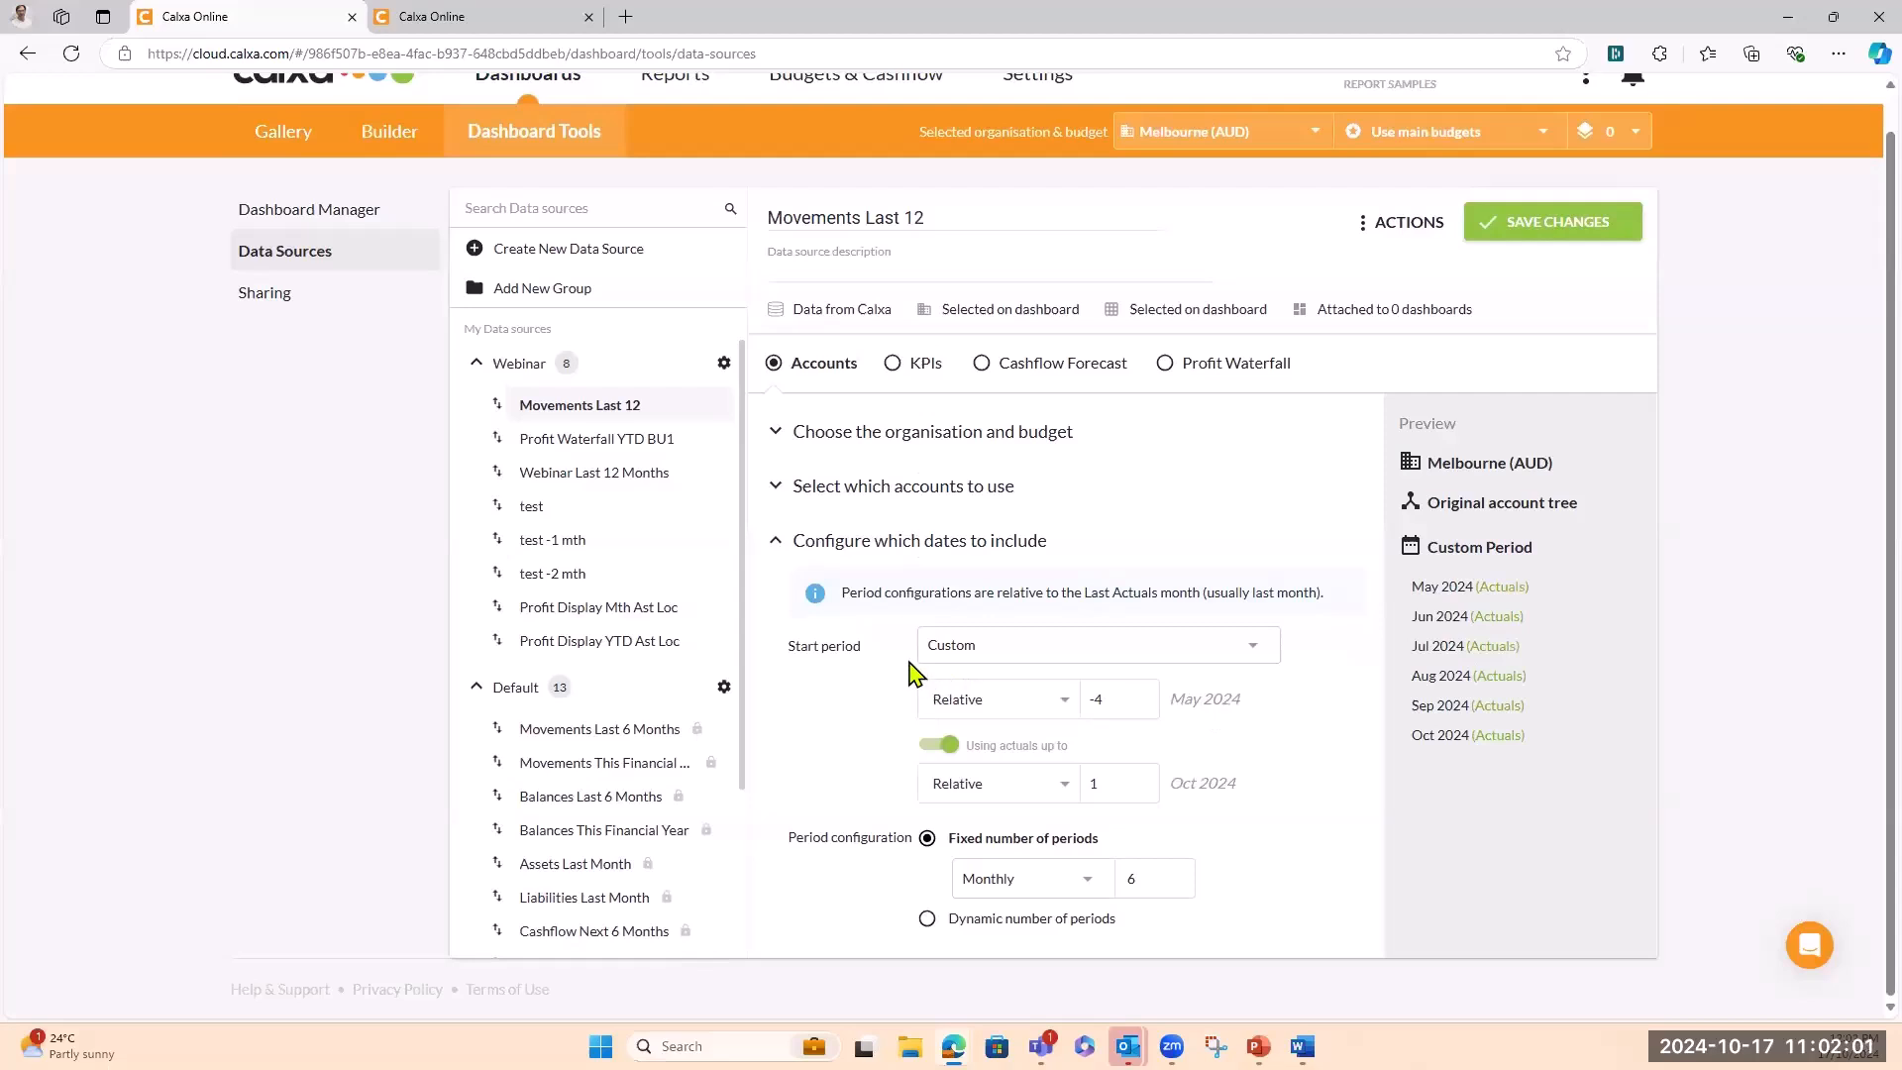
pyautogui.click(1255, 647)
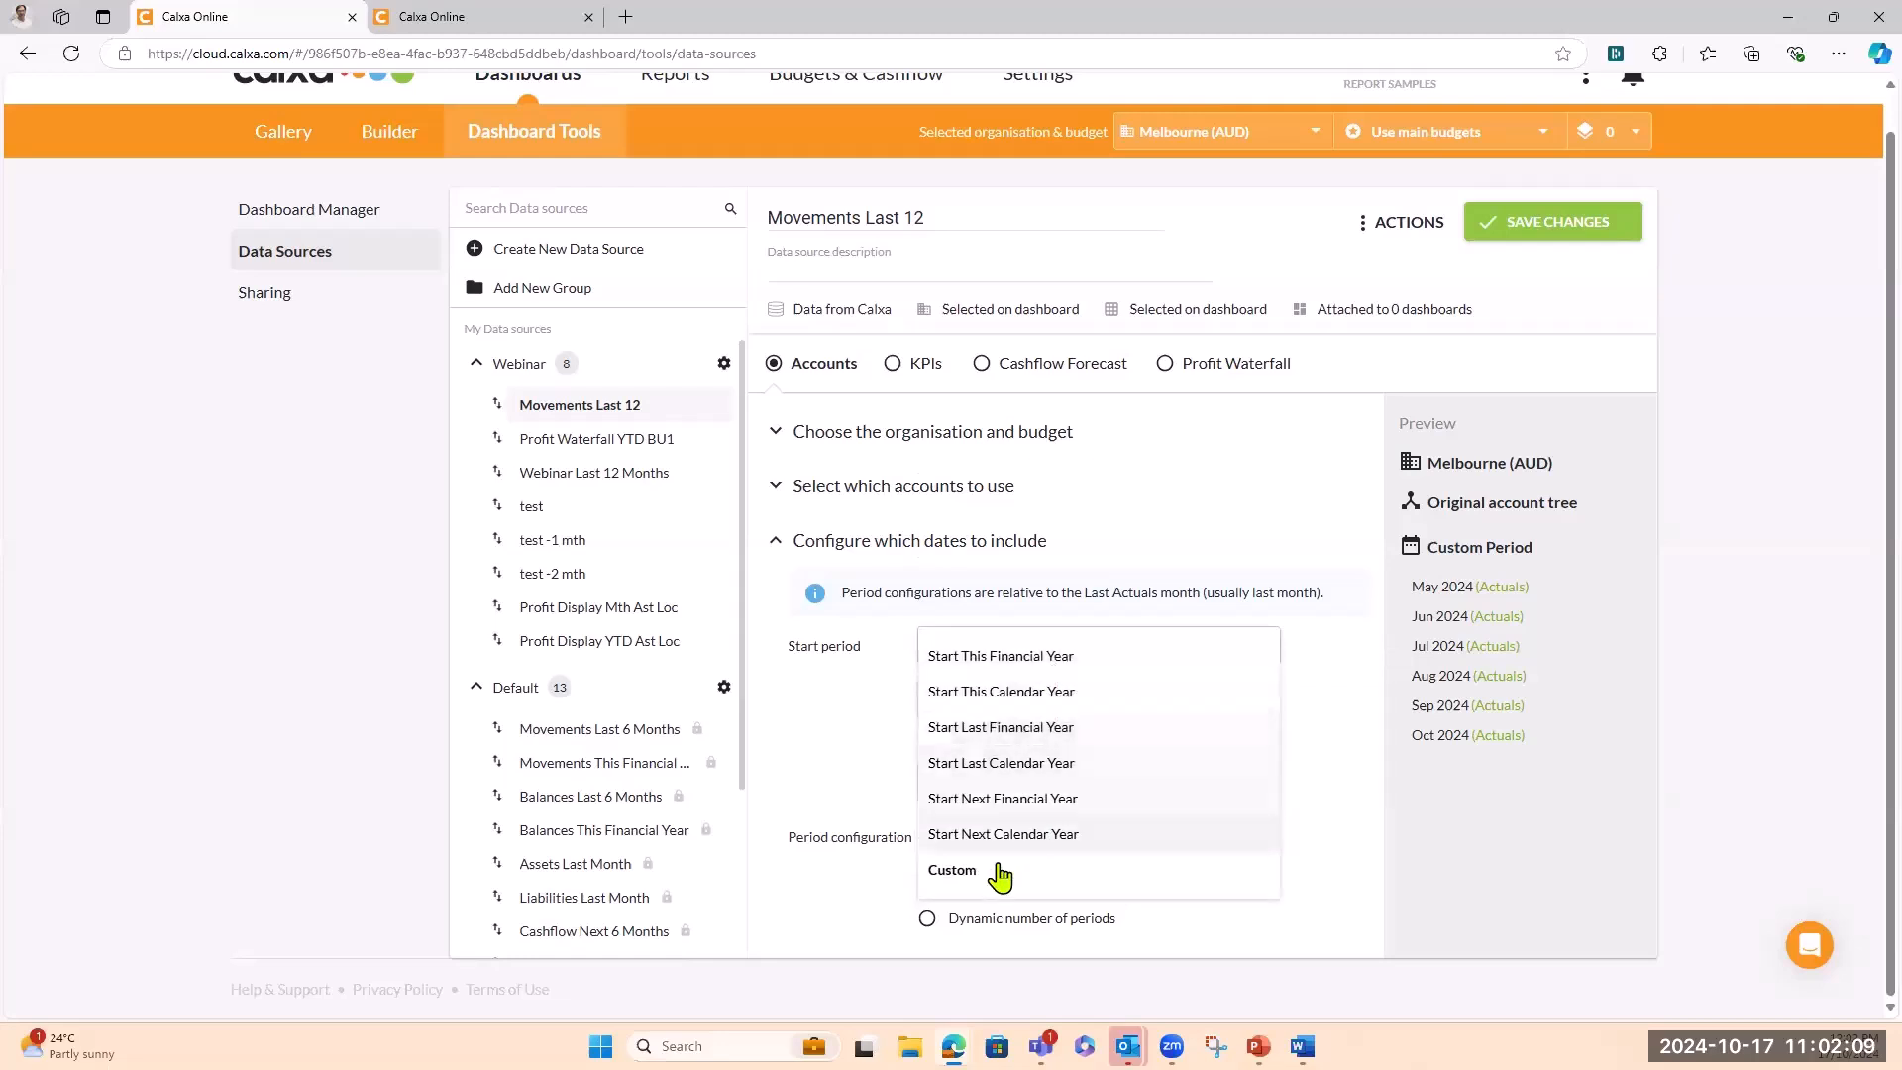
pyautogui.click(1301, 590)
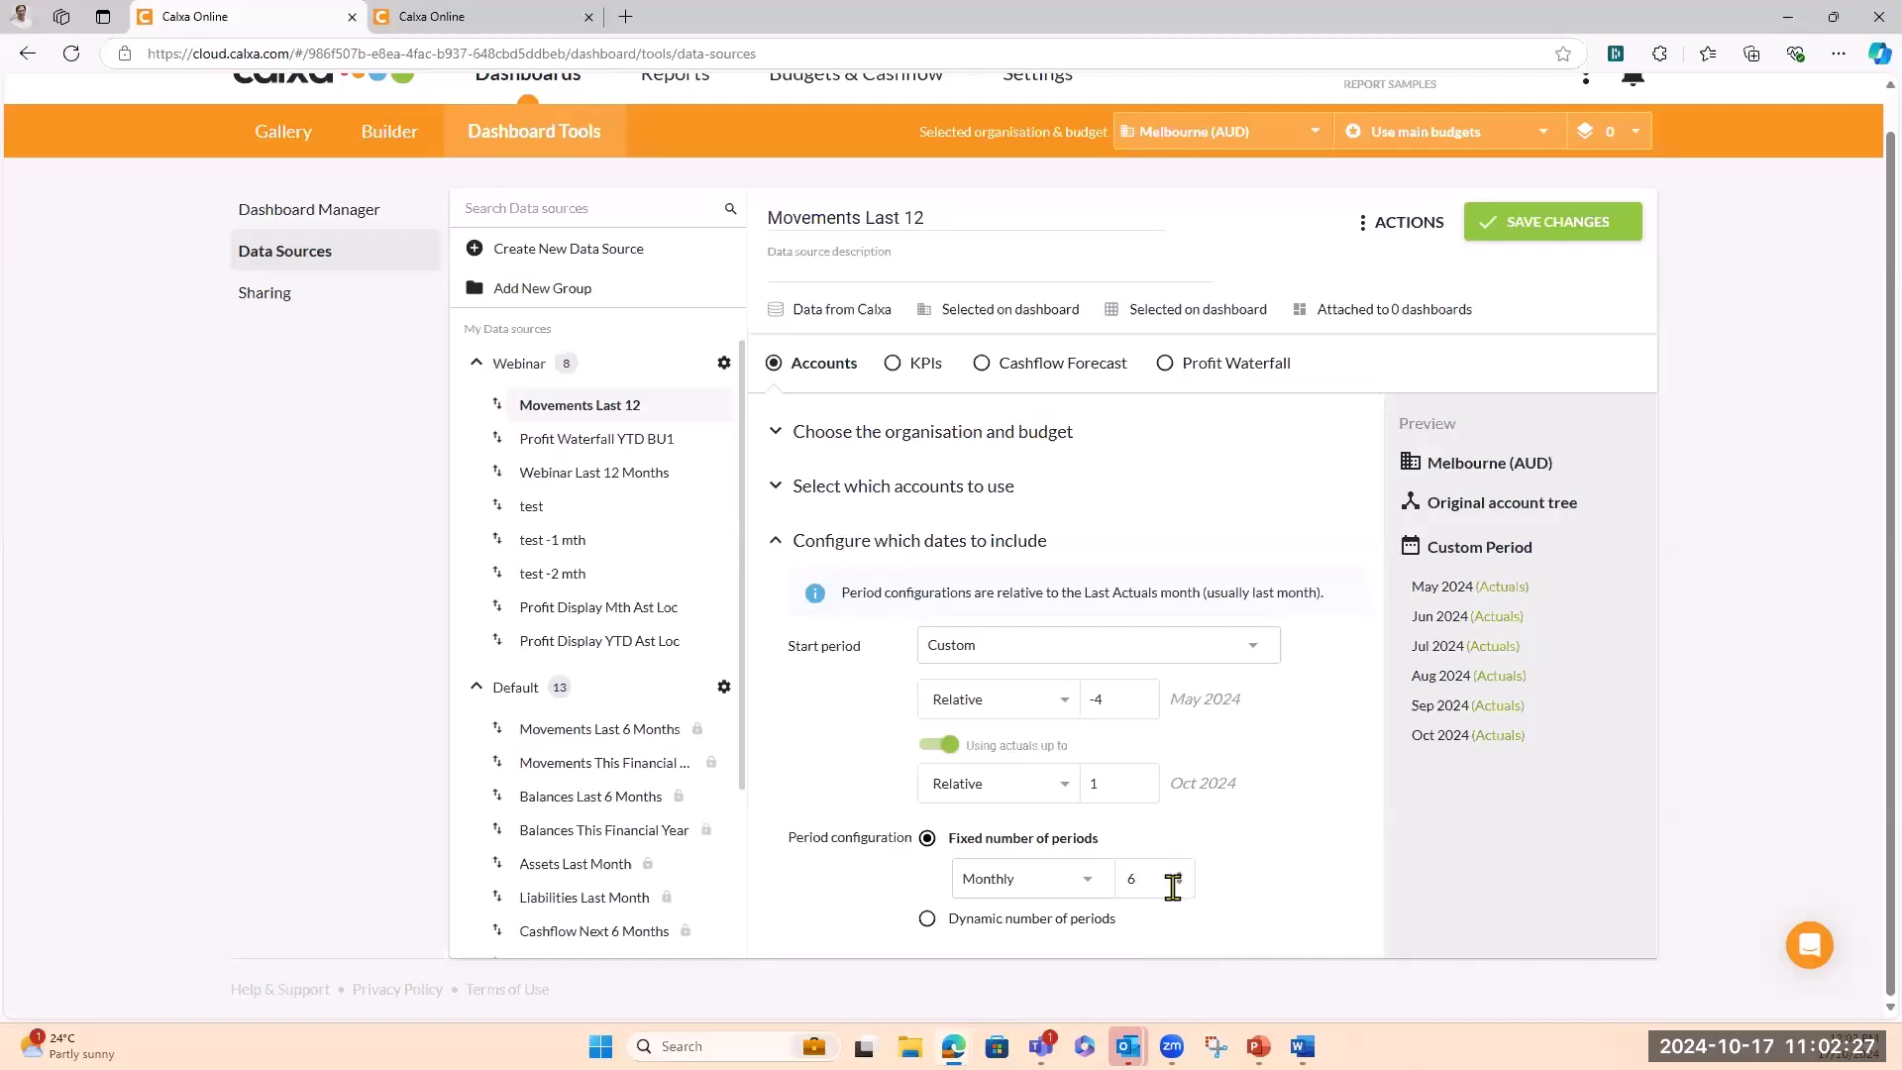
pyautogui.click(1177, 876)
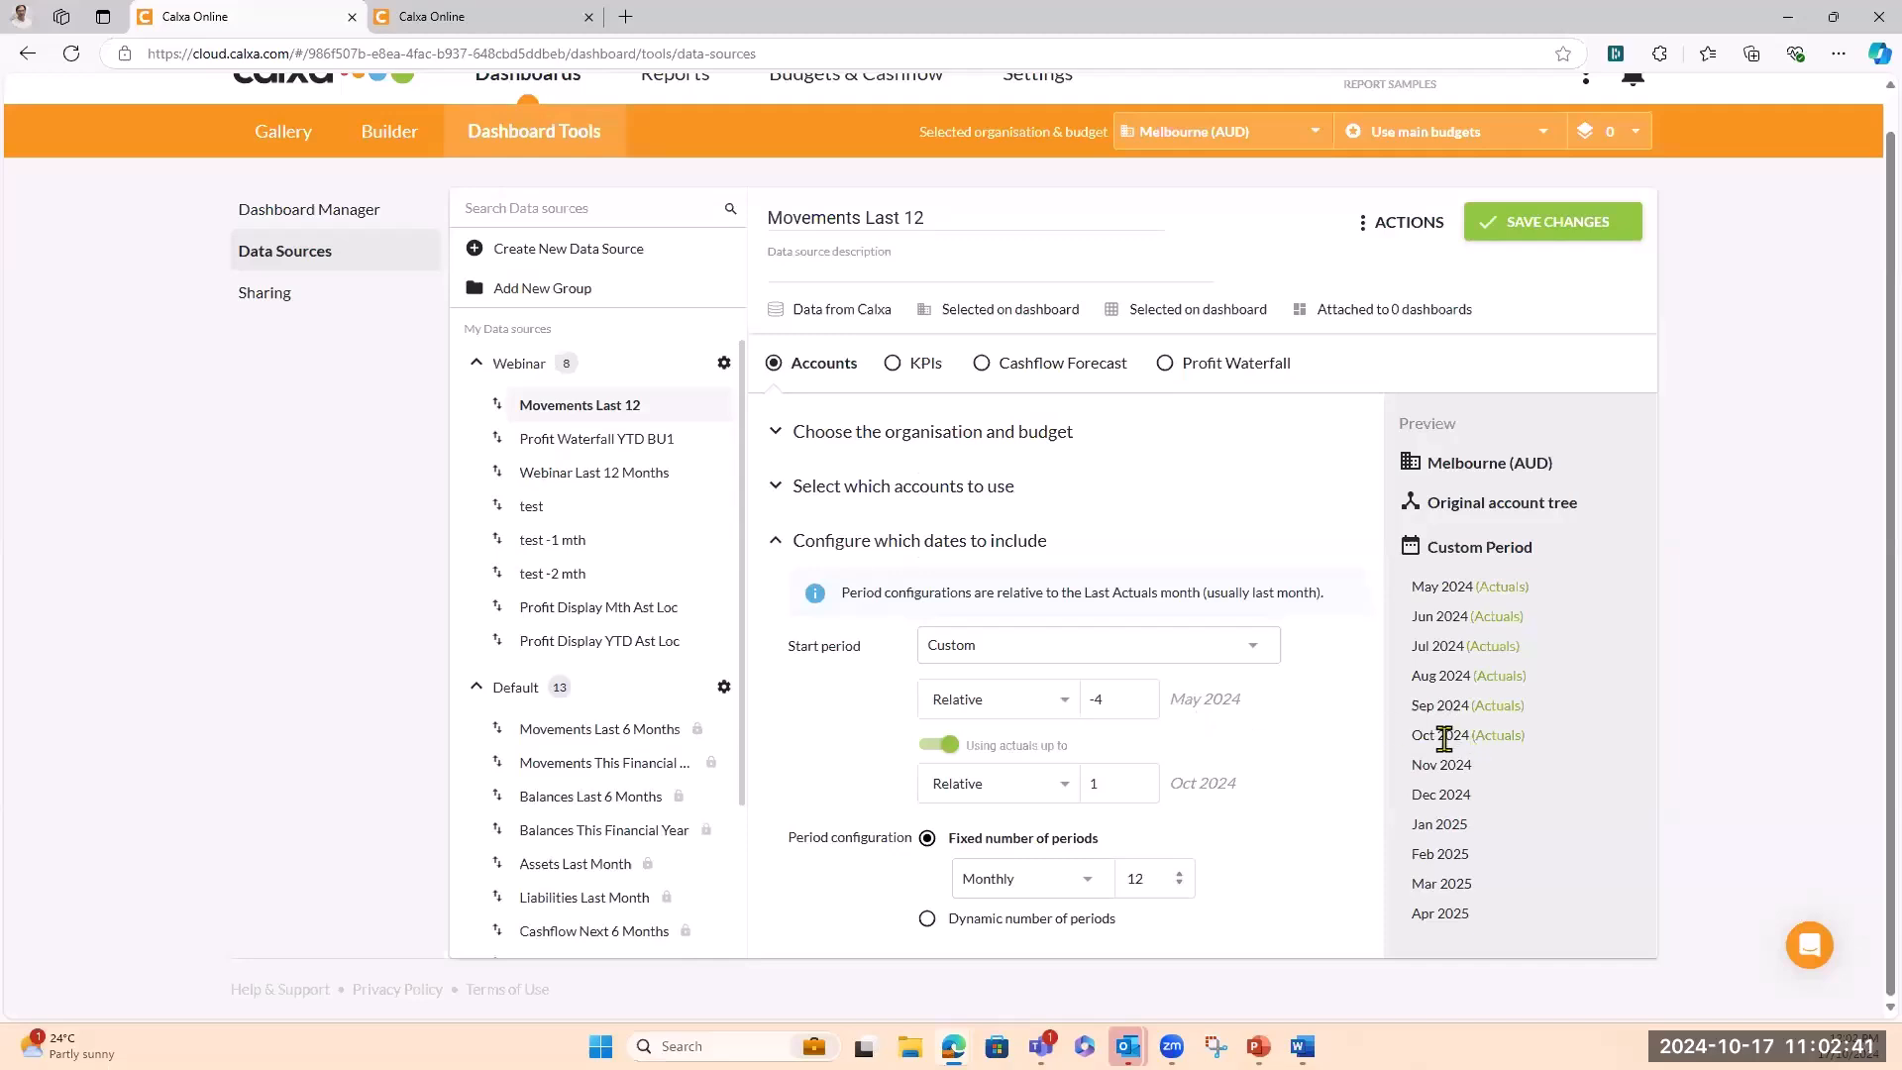
# Move the start period back to Nov 2023 and save the data source
pyautogui.click(1142, 706)
pyautogui.click(1142, 706)
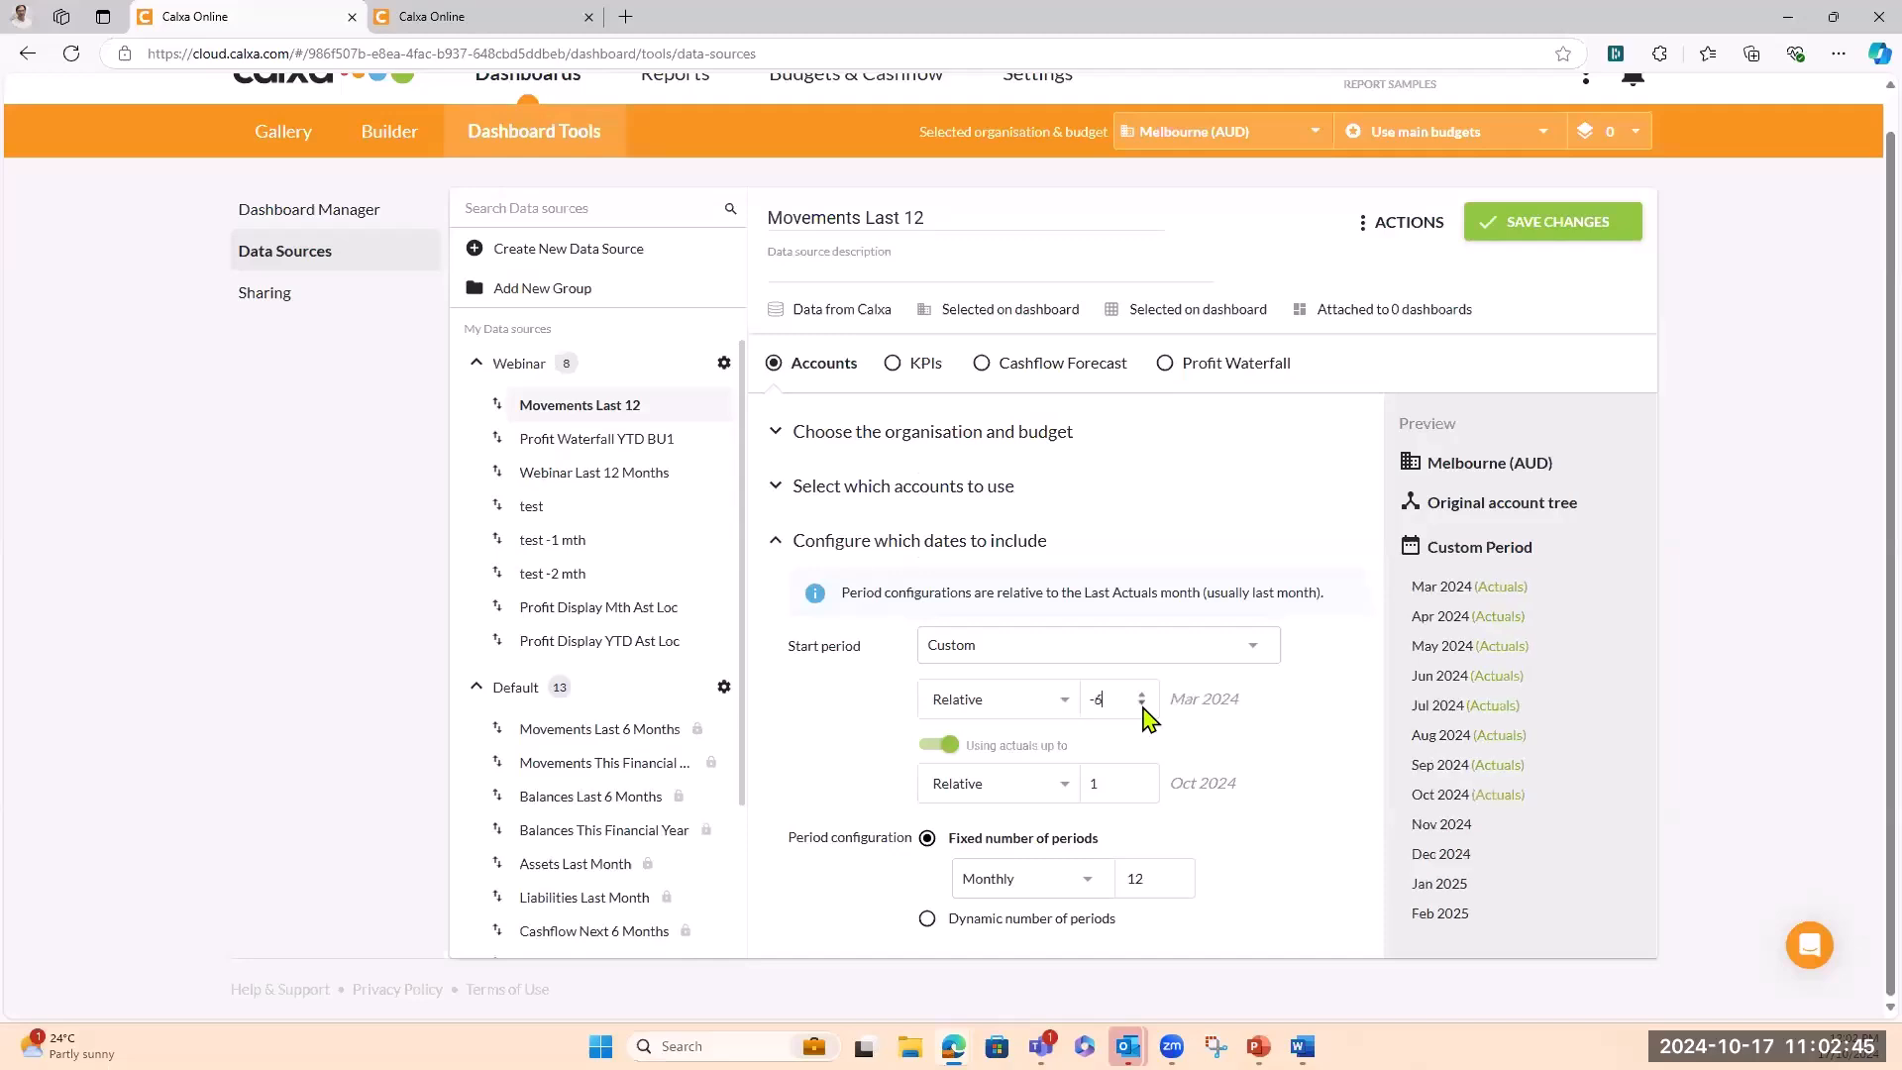
pyautogui.click(1142, 705)
pyautogui.click(1142, 706)
pyautogui.click(1142, 706)
pyautogui.click(1142, 705)
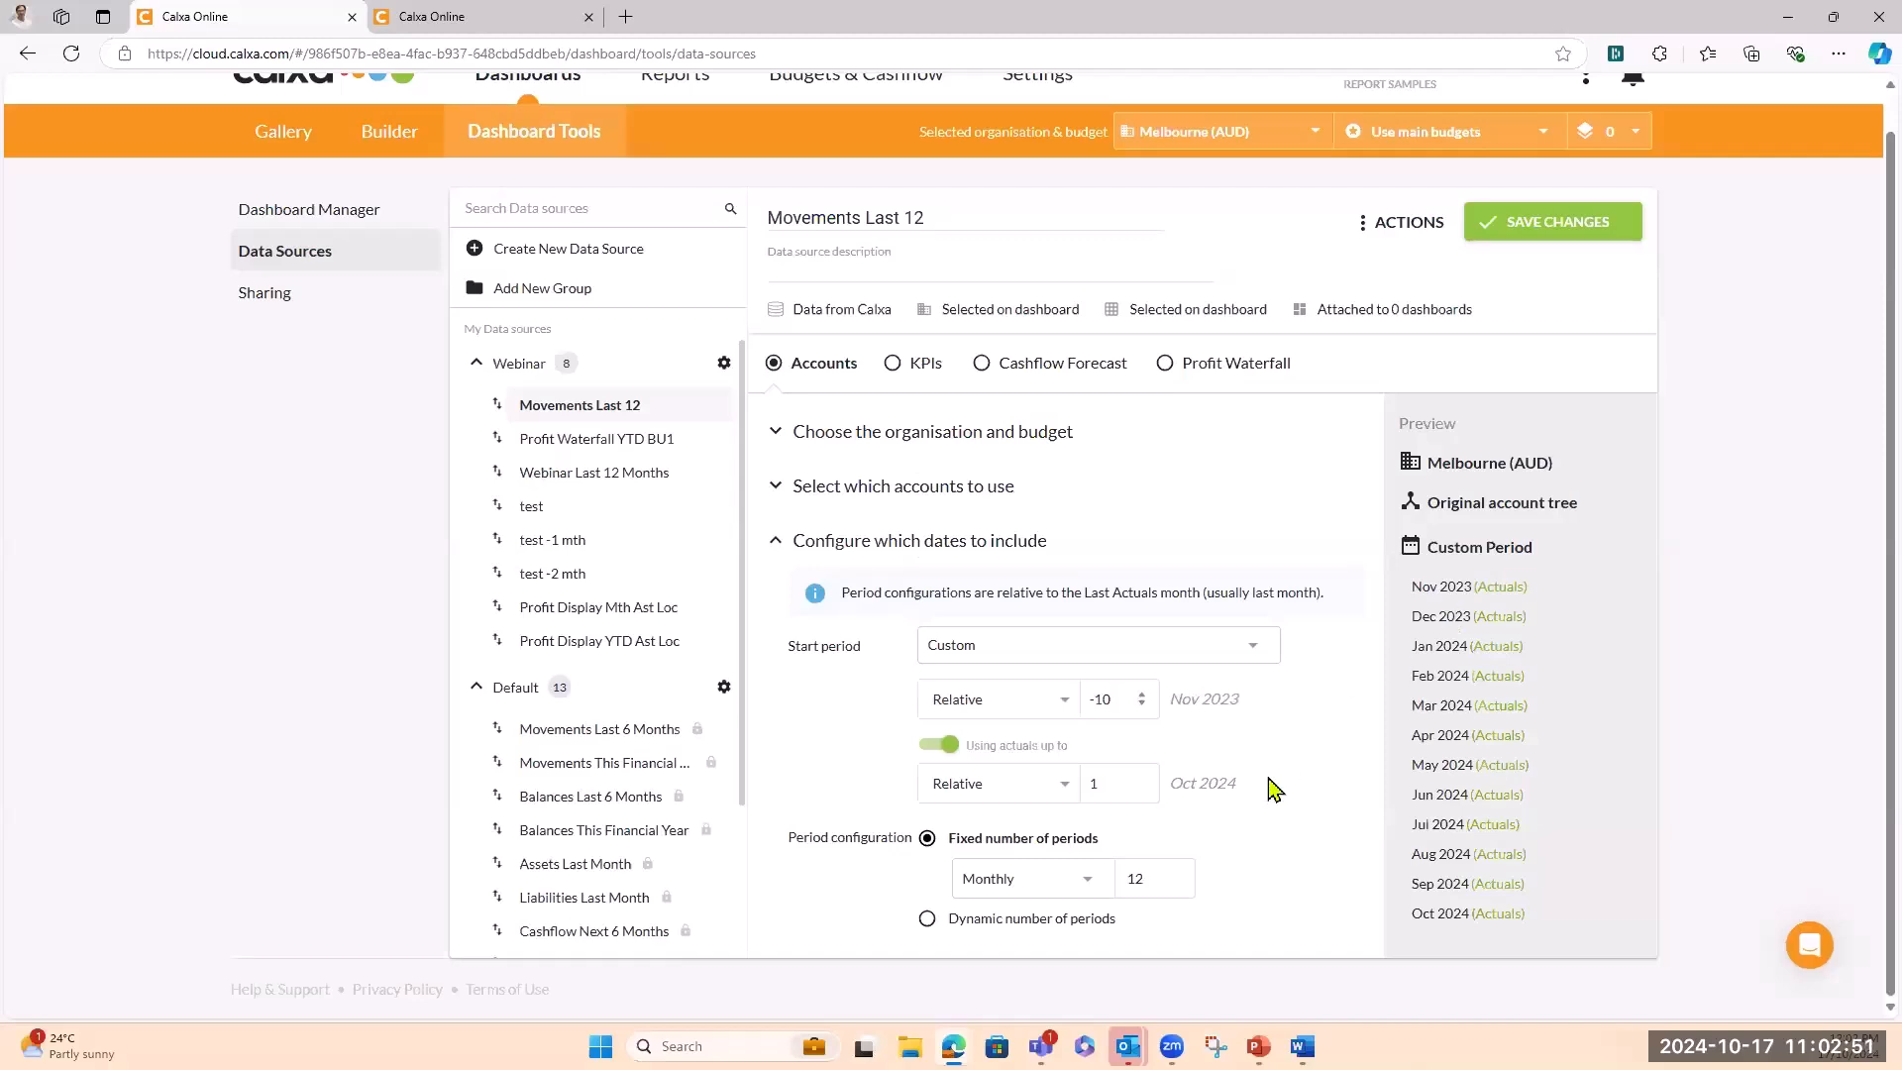
pyautogui.click(1565, 234)
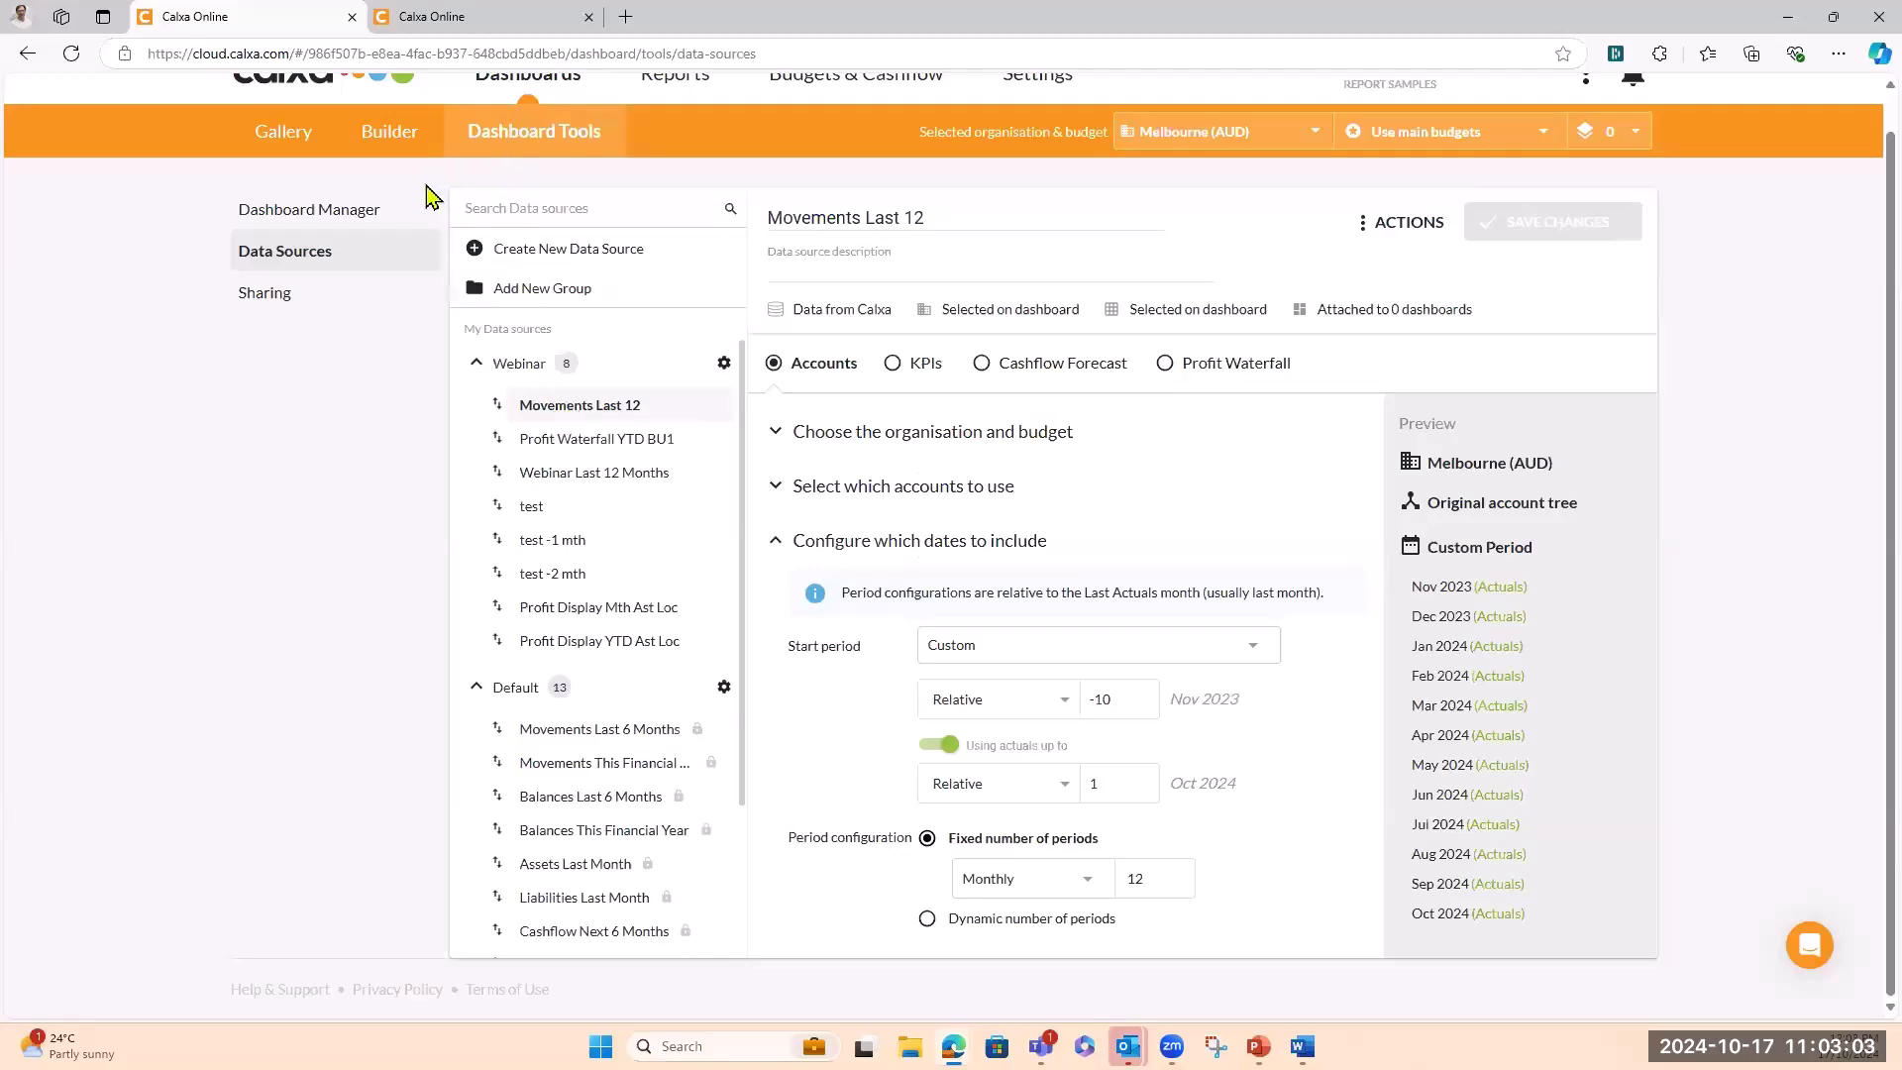
# Add the Webinar group's Movements Last 12 data source to the Web Test dashboard in My Custom Group
pyautogui.click(335, 220)
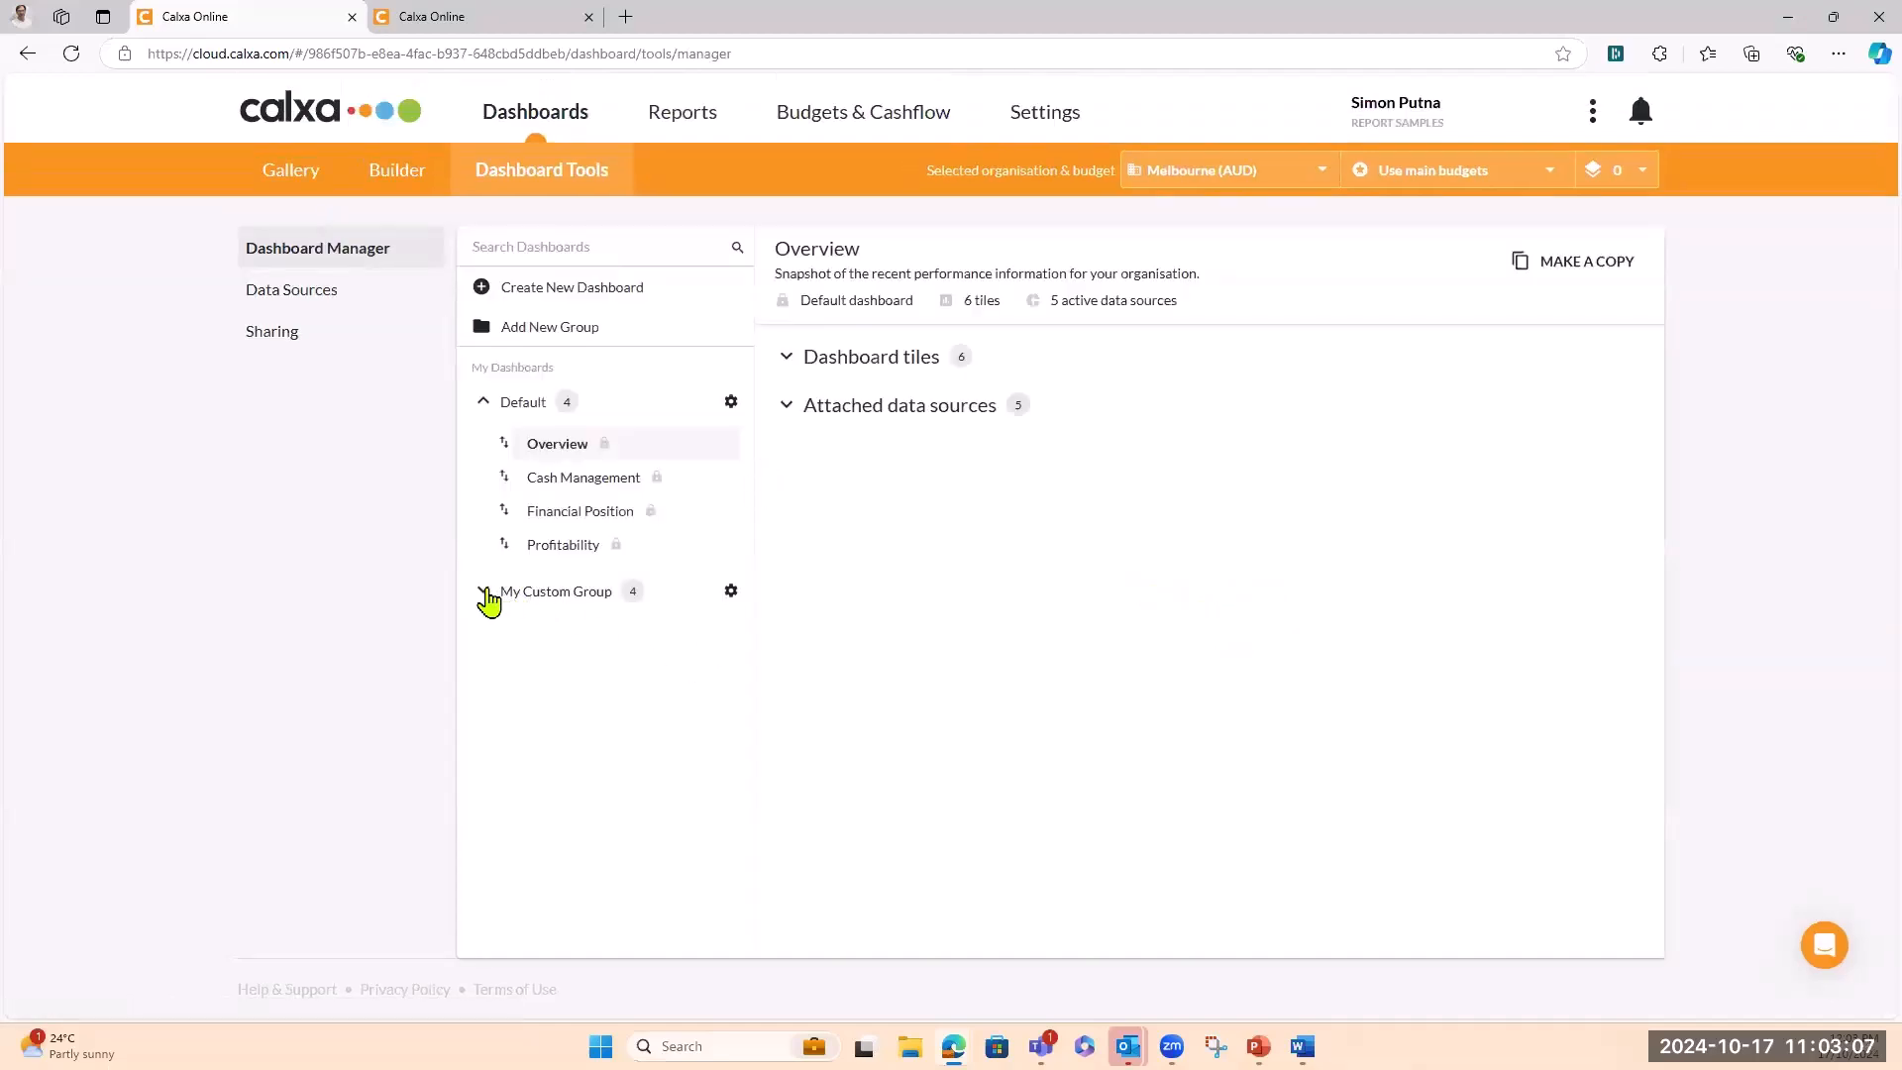
pyautogui.click(485, 592)
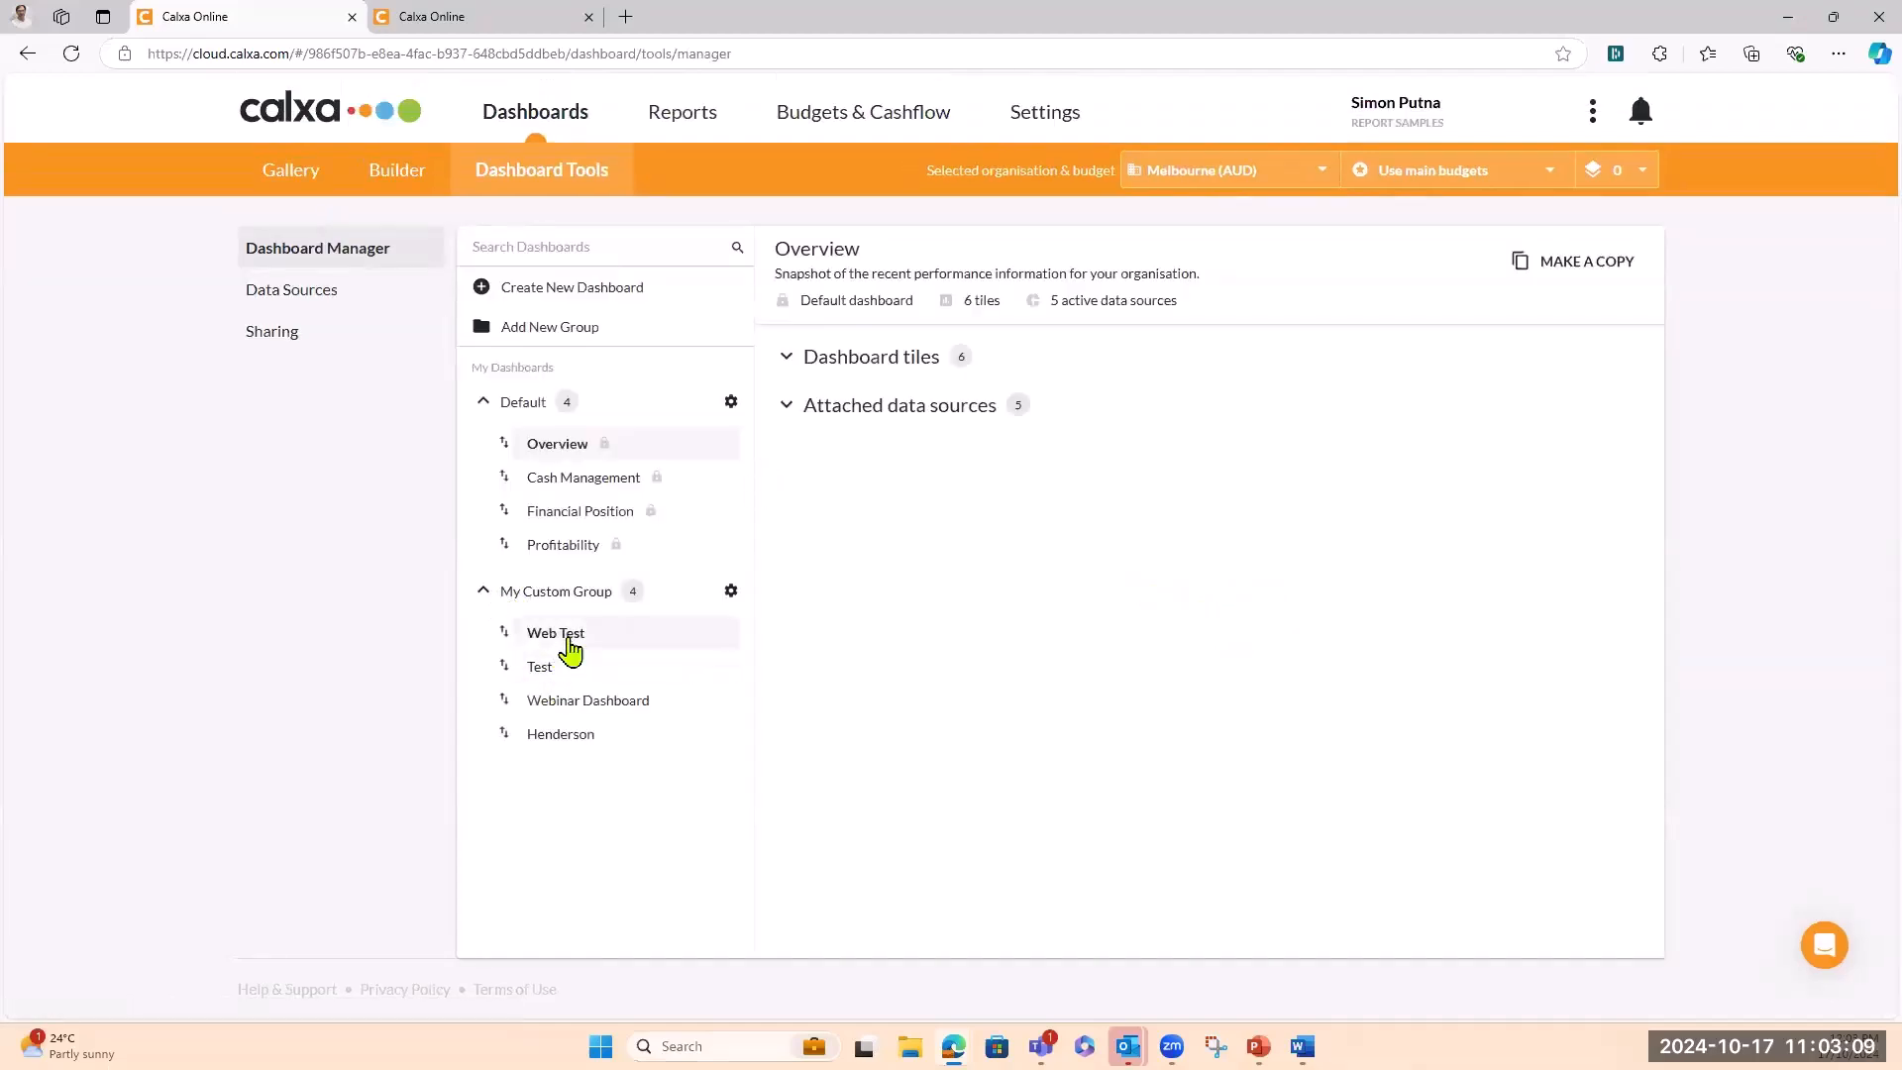
pyautogui.click(571, 635)
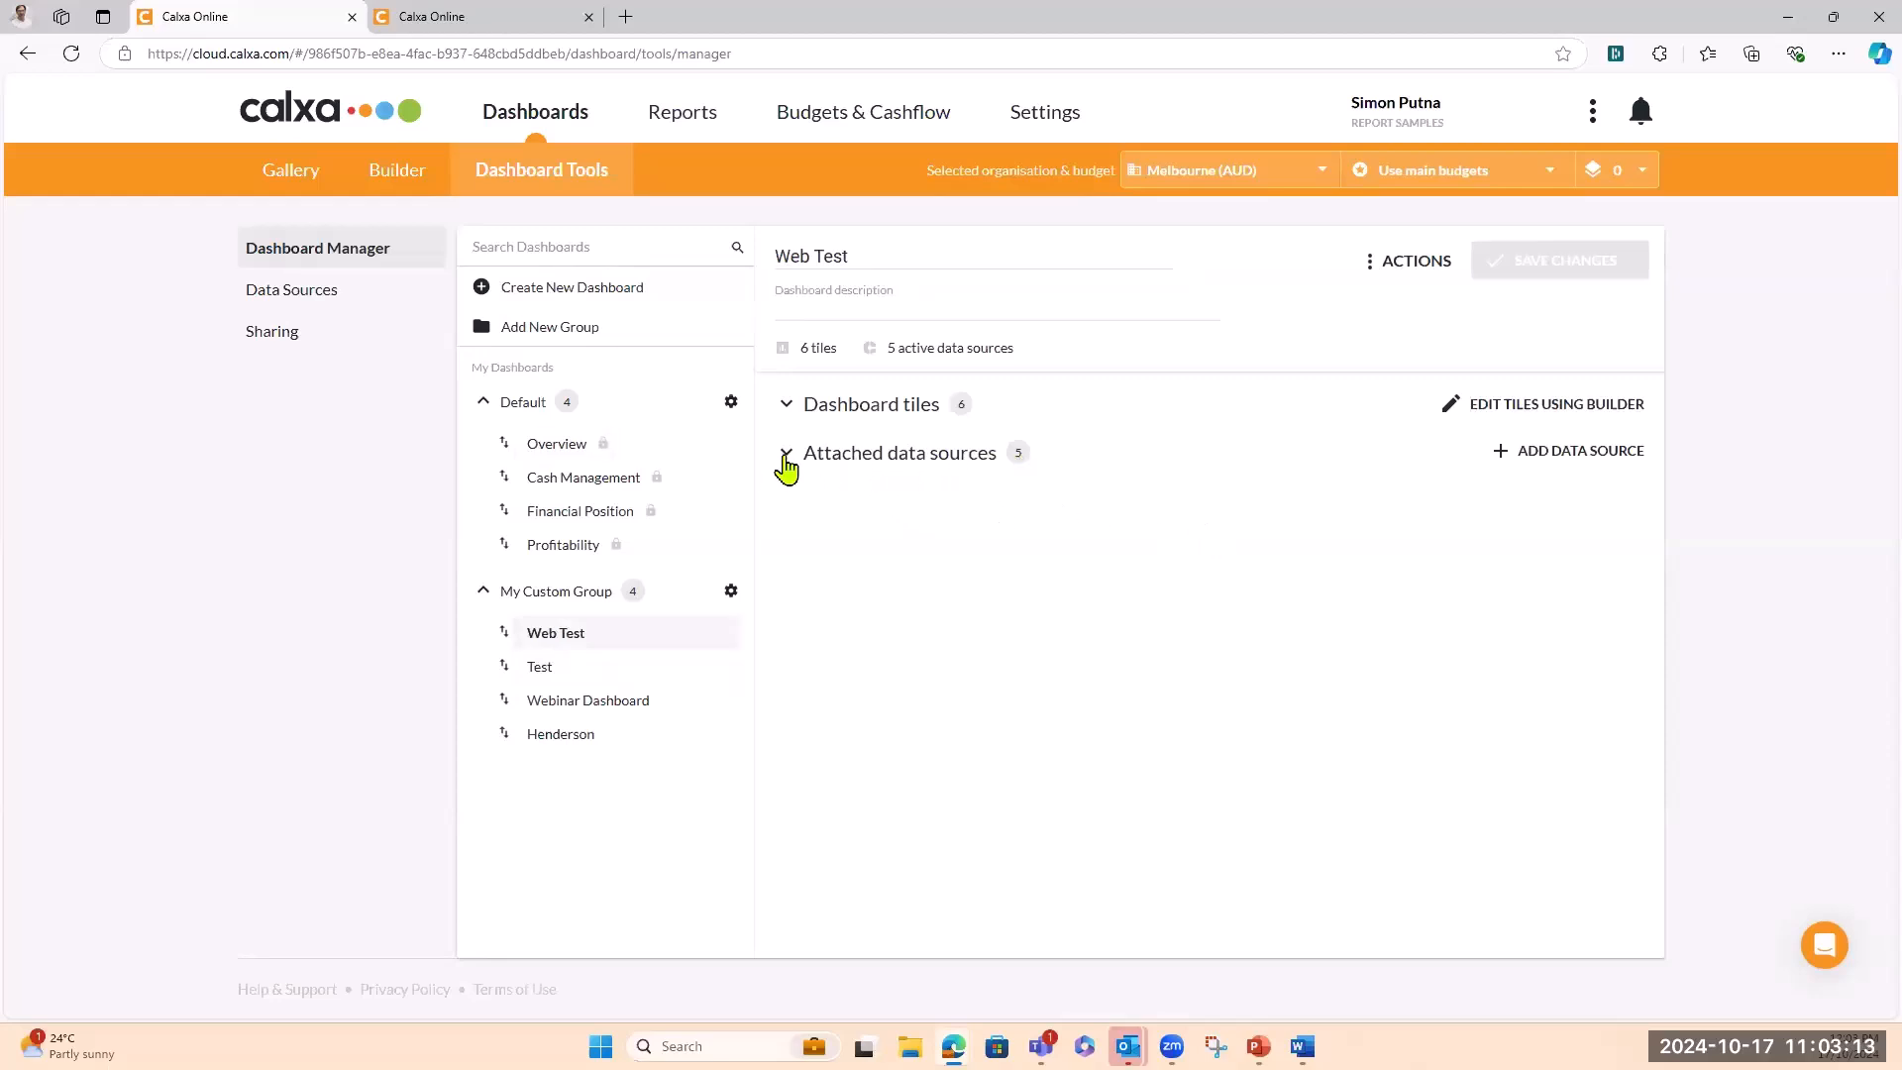
pyautogui.click(1501, 462)
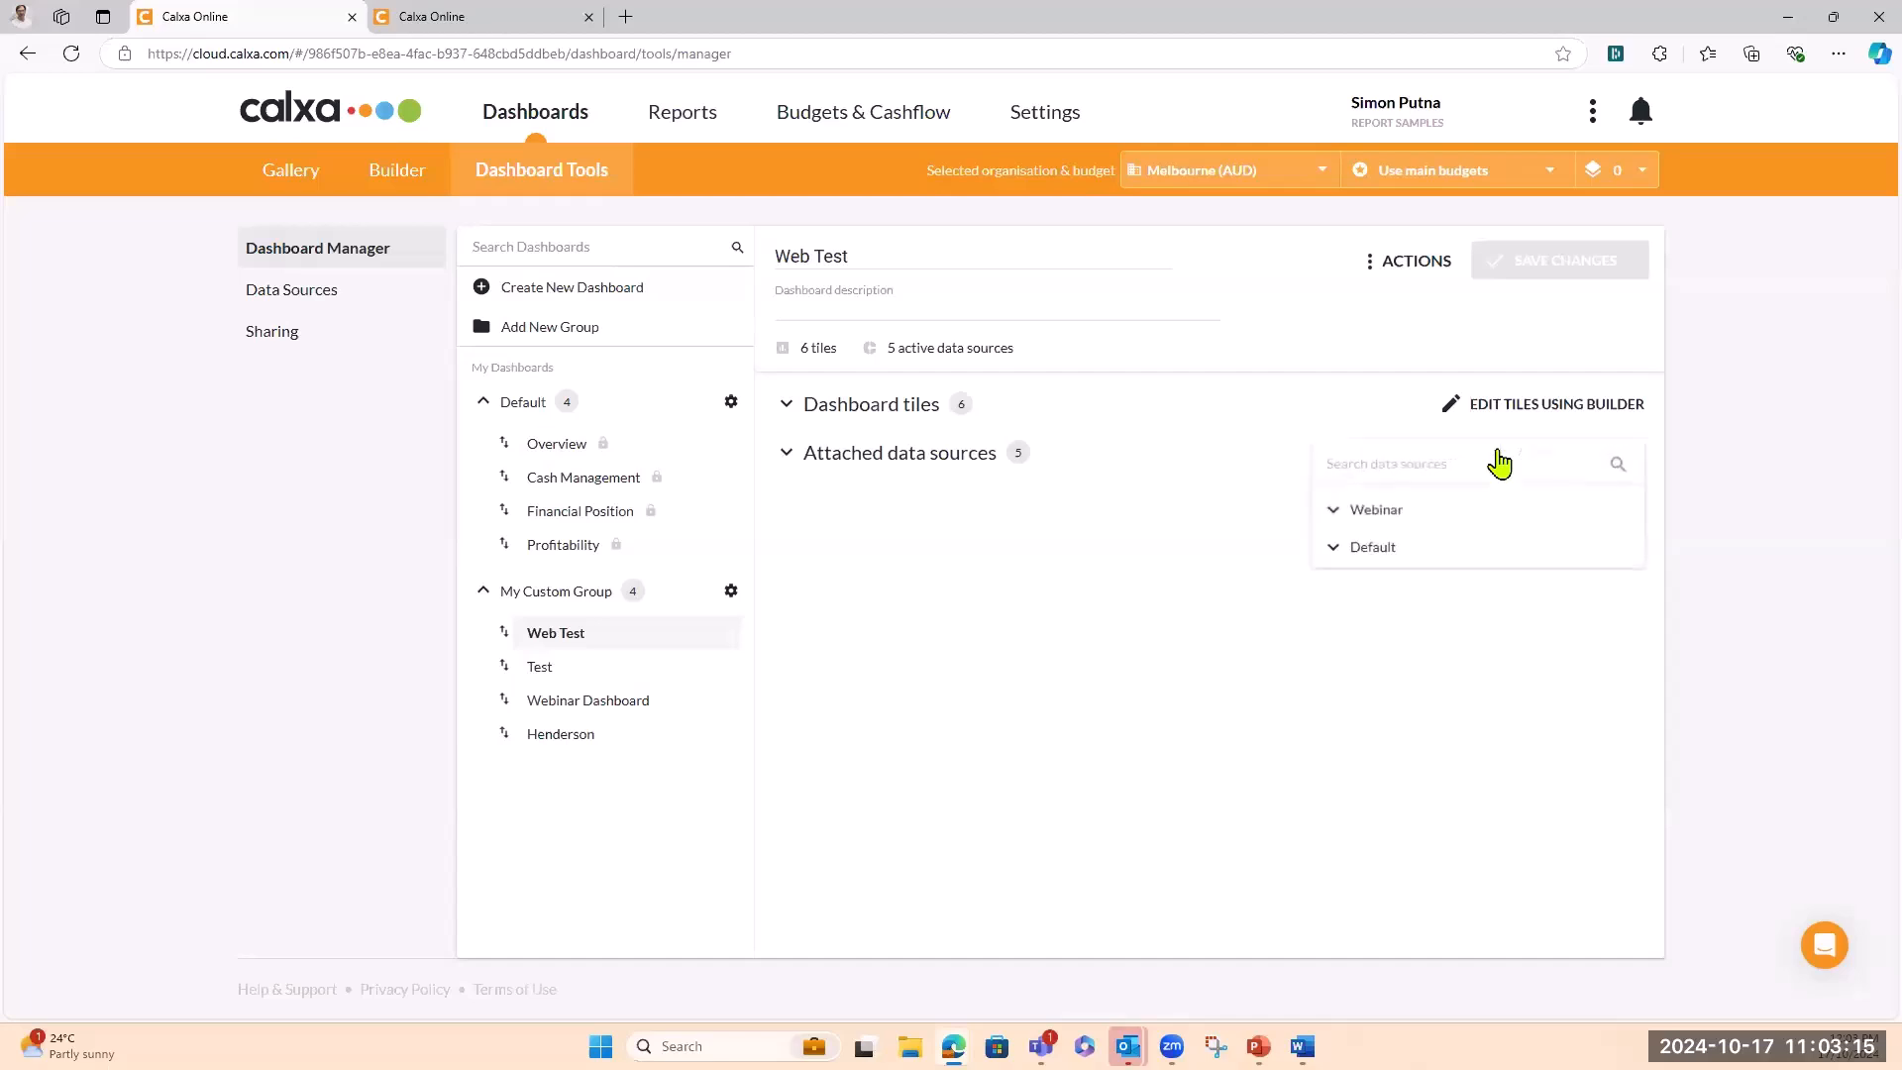
pyautogui.click(1334, 513)
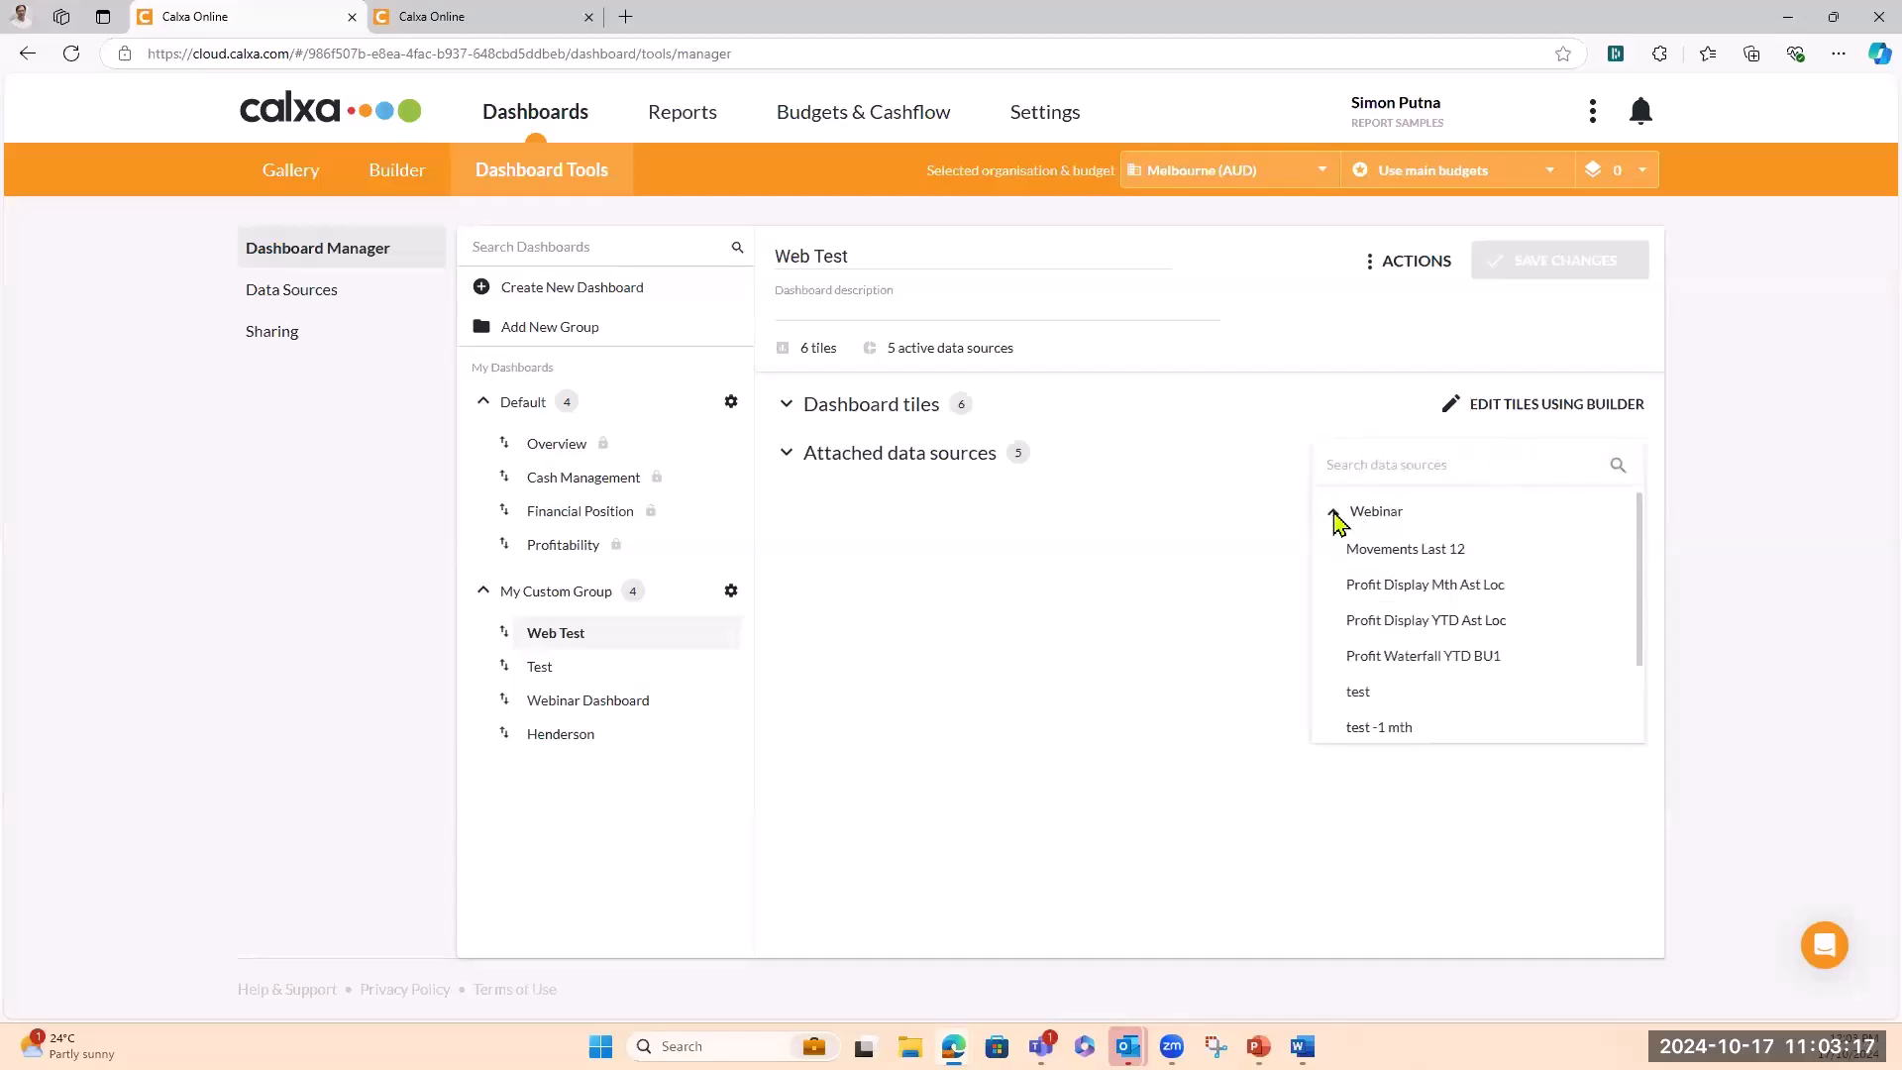
pyautogui.click(1378, 551)
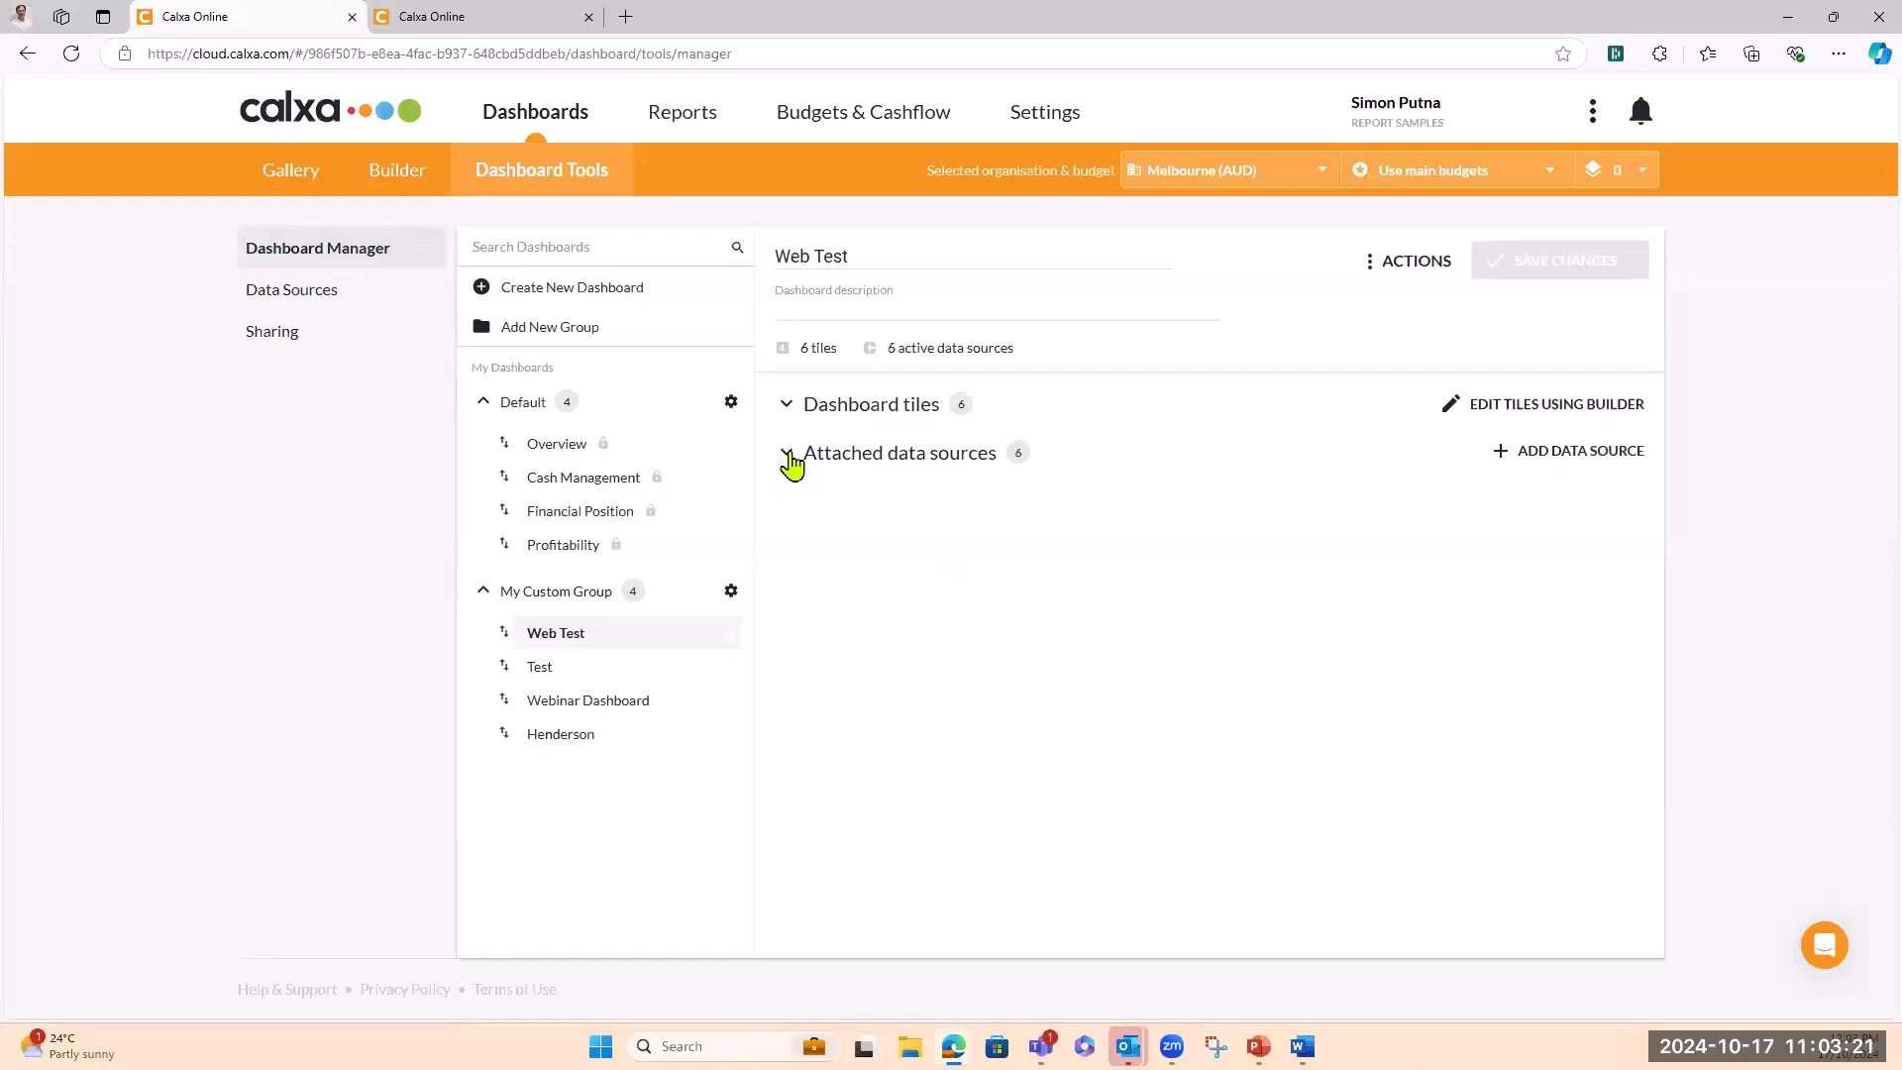
# Review Web Test's list of six attached data sources
pyautogui.click(789, 458)
pyautogui.scroll(-2, 955, 519)
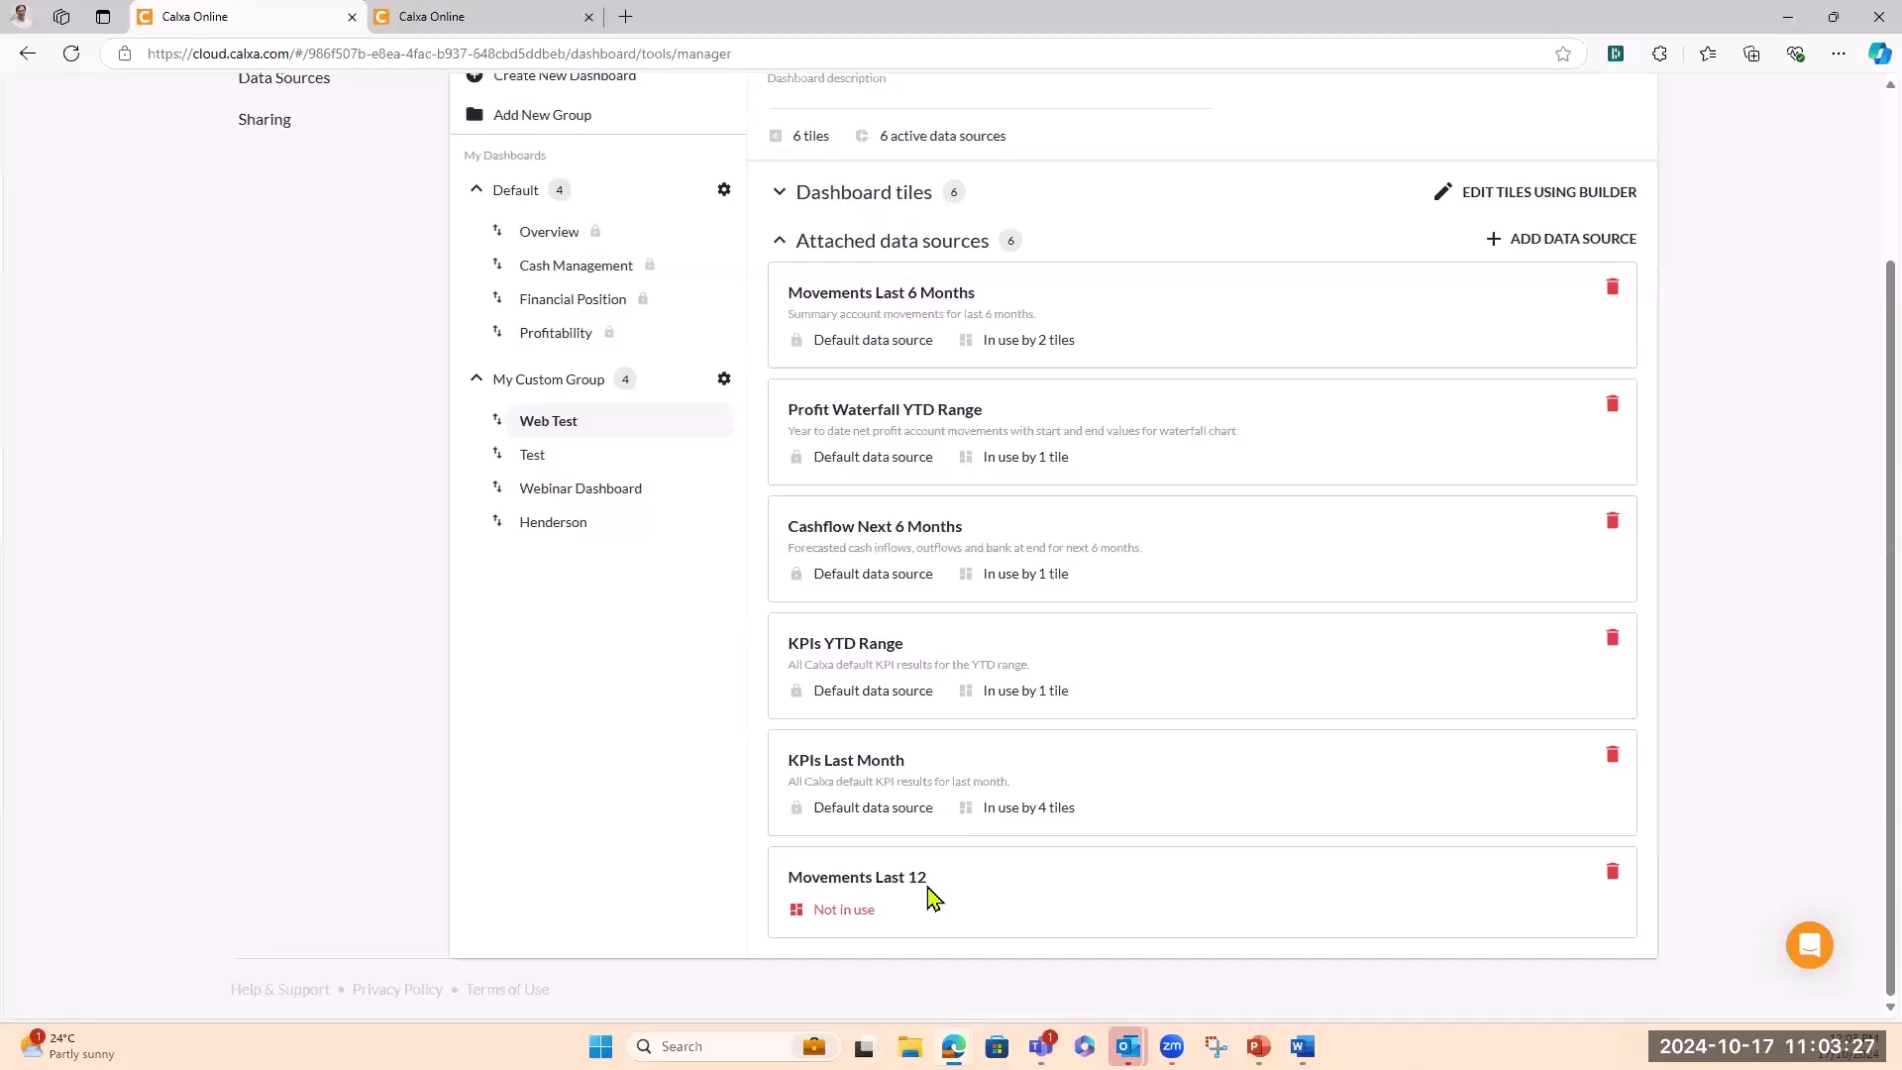
pyautogui.scroll(2, 933, 896)
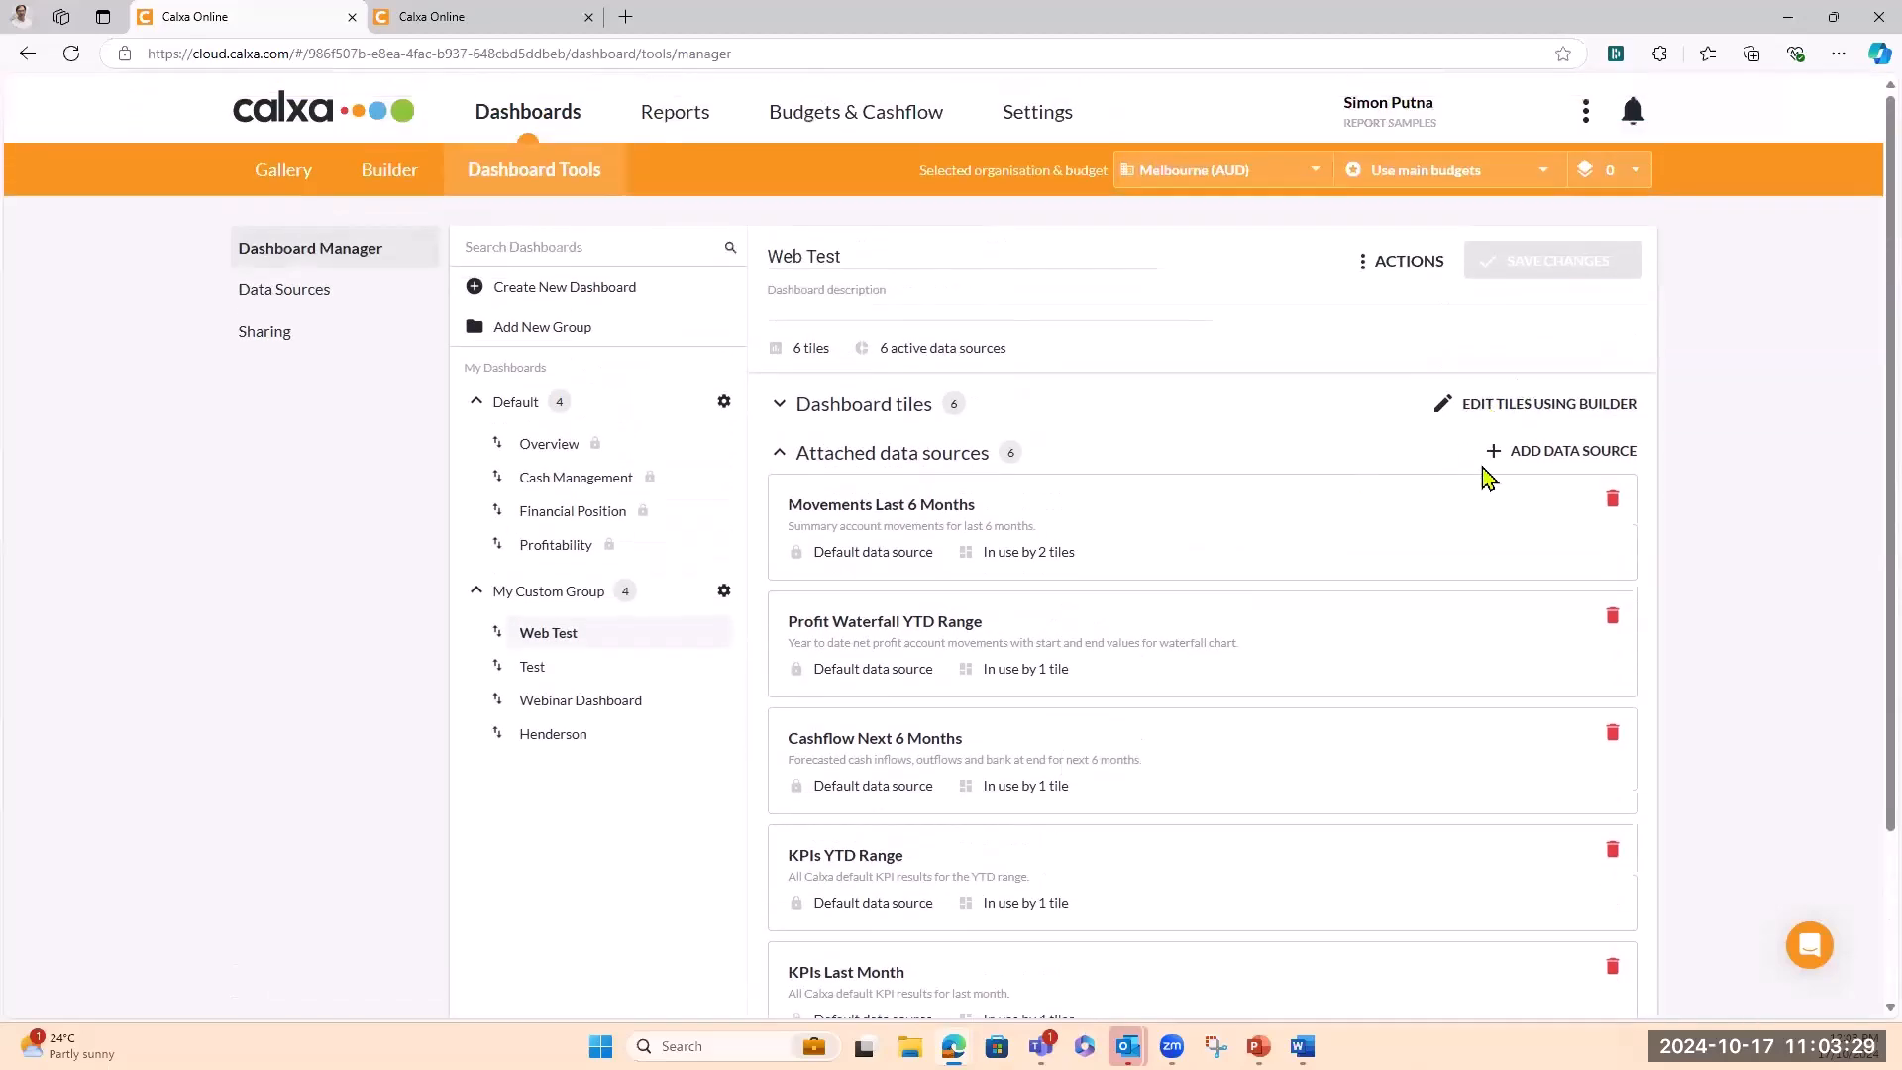
pyautogui.scroll(-2, 1115, 642)
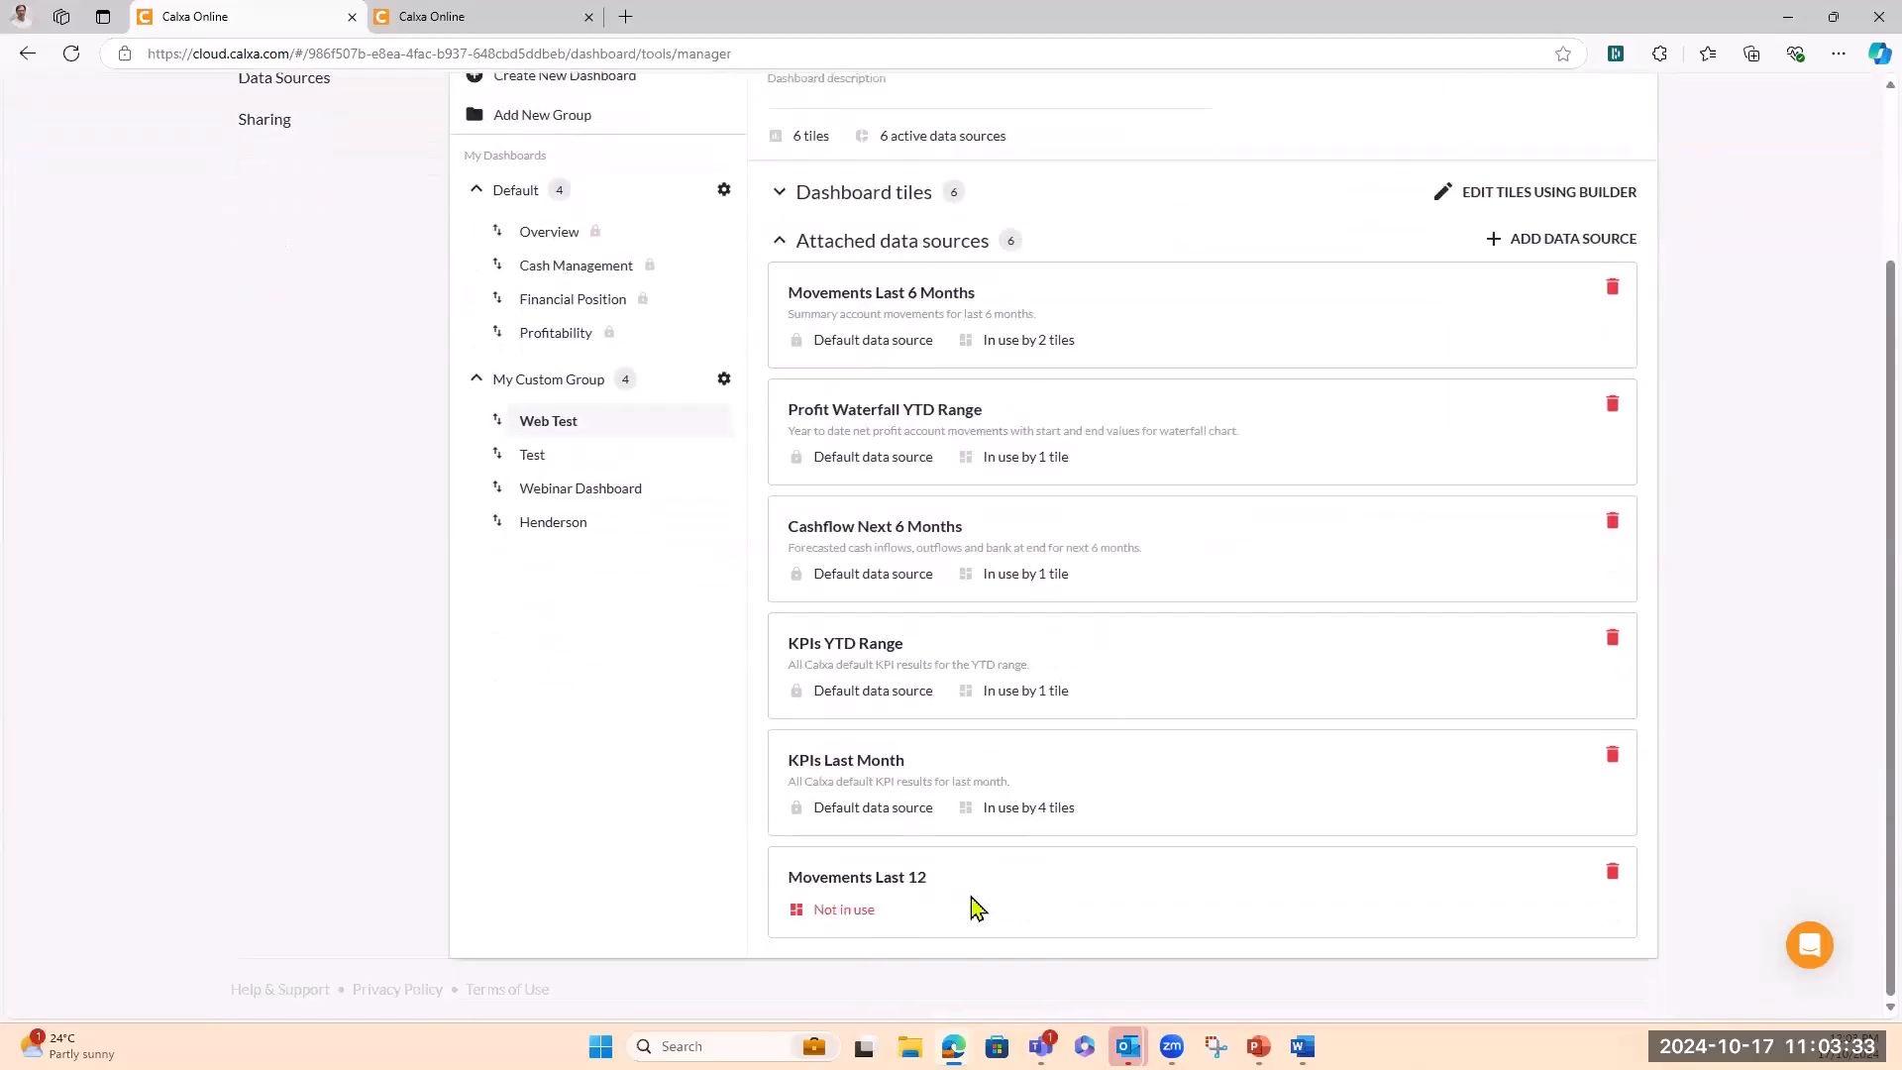
pyautogui.scroll(2, 975, 906)
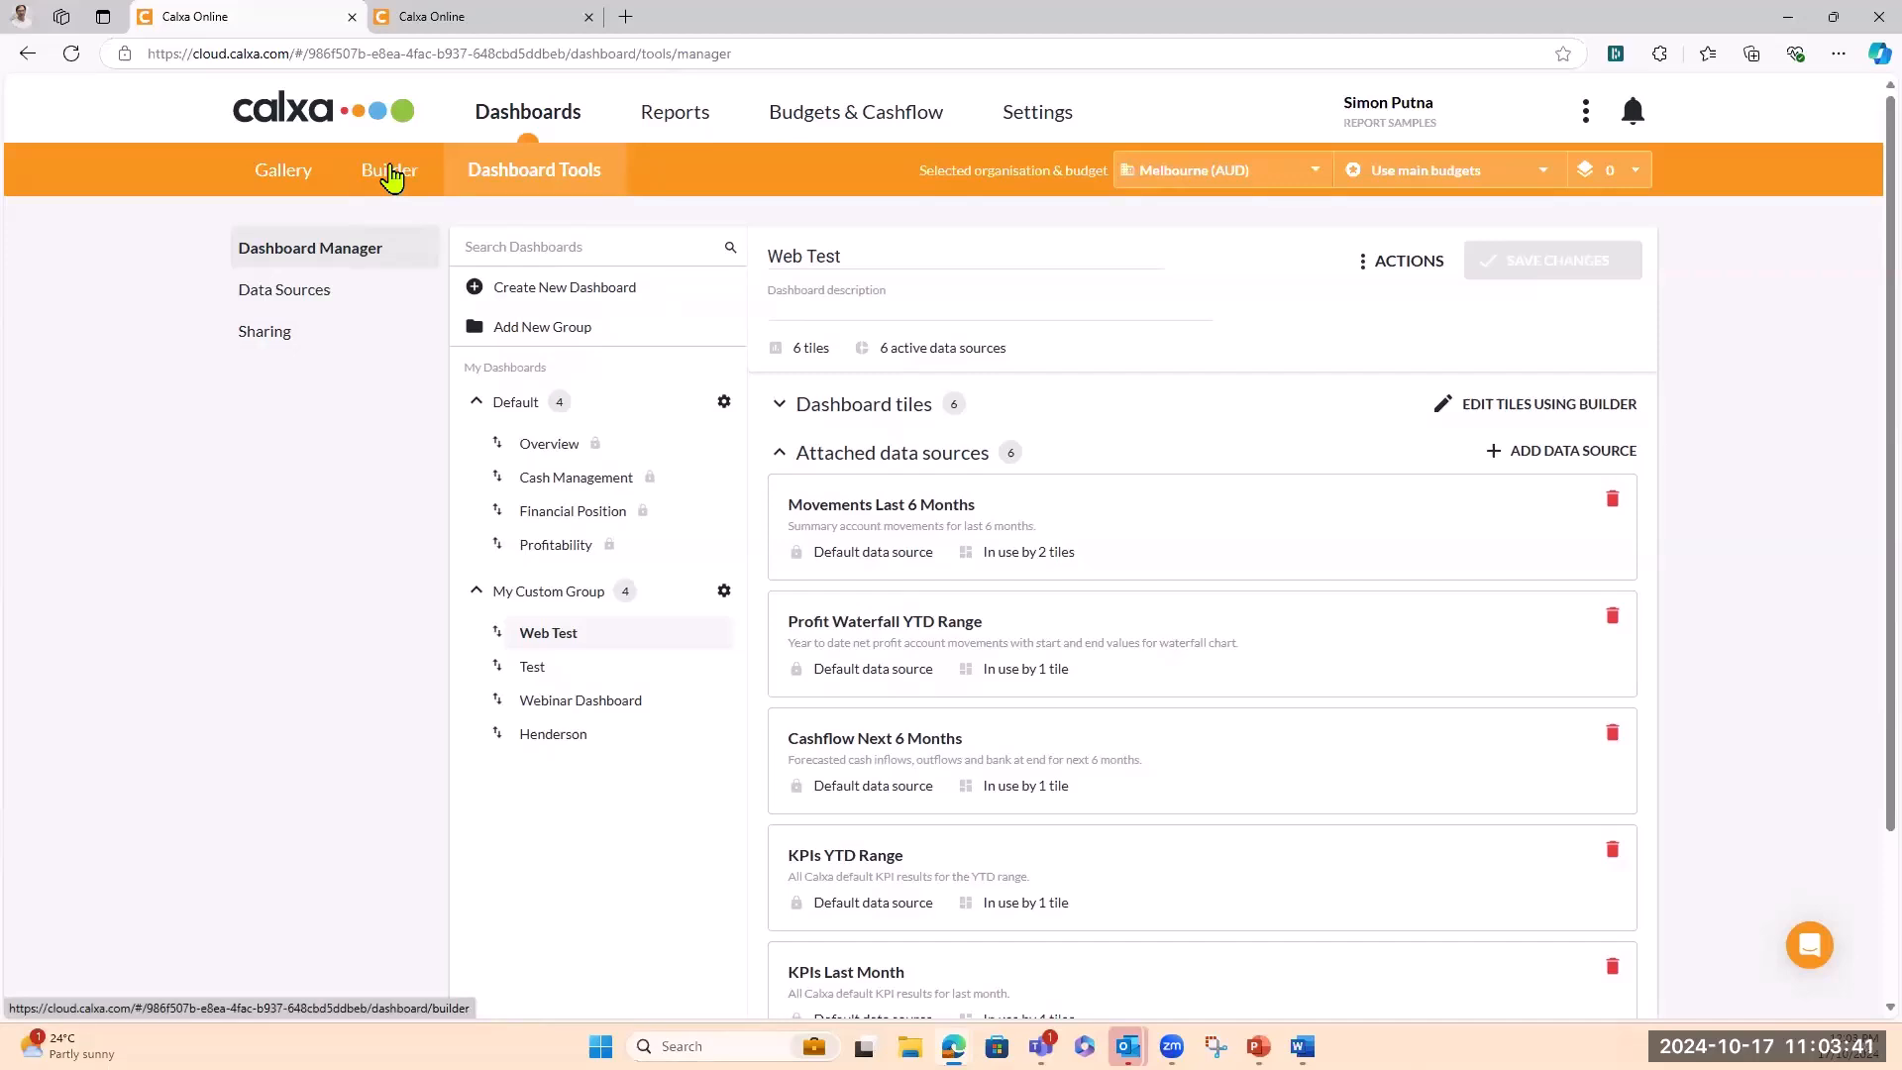
# Load the Web Test dashboard in the Builder
pyautogui.click(391, 176)
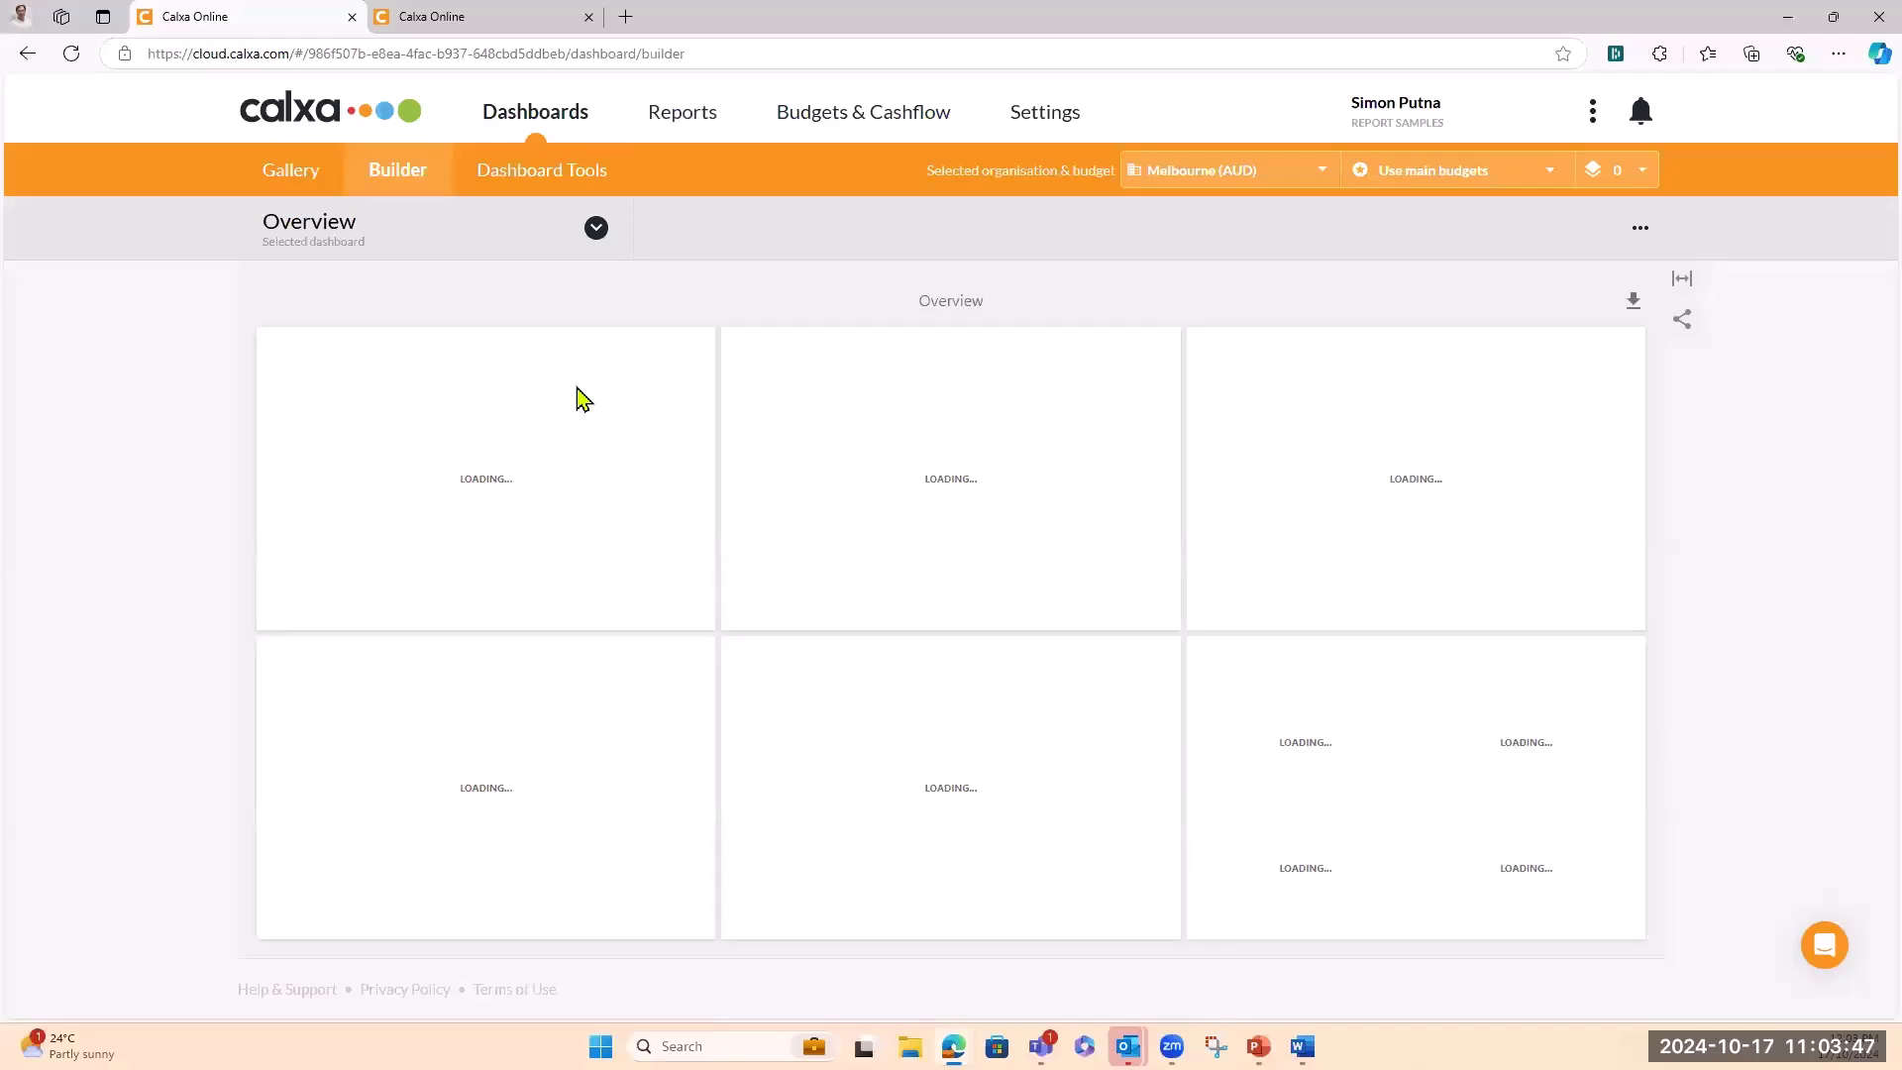
pyautogui.click(595, 230)
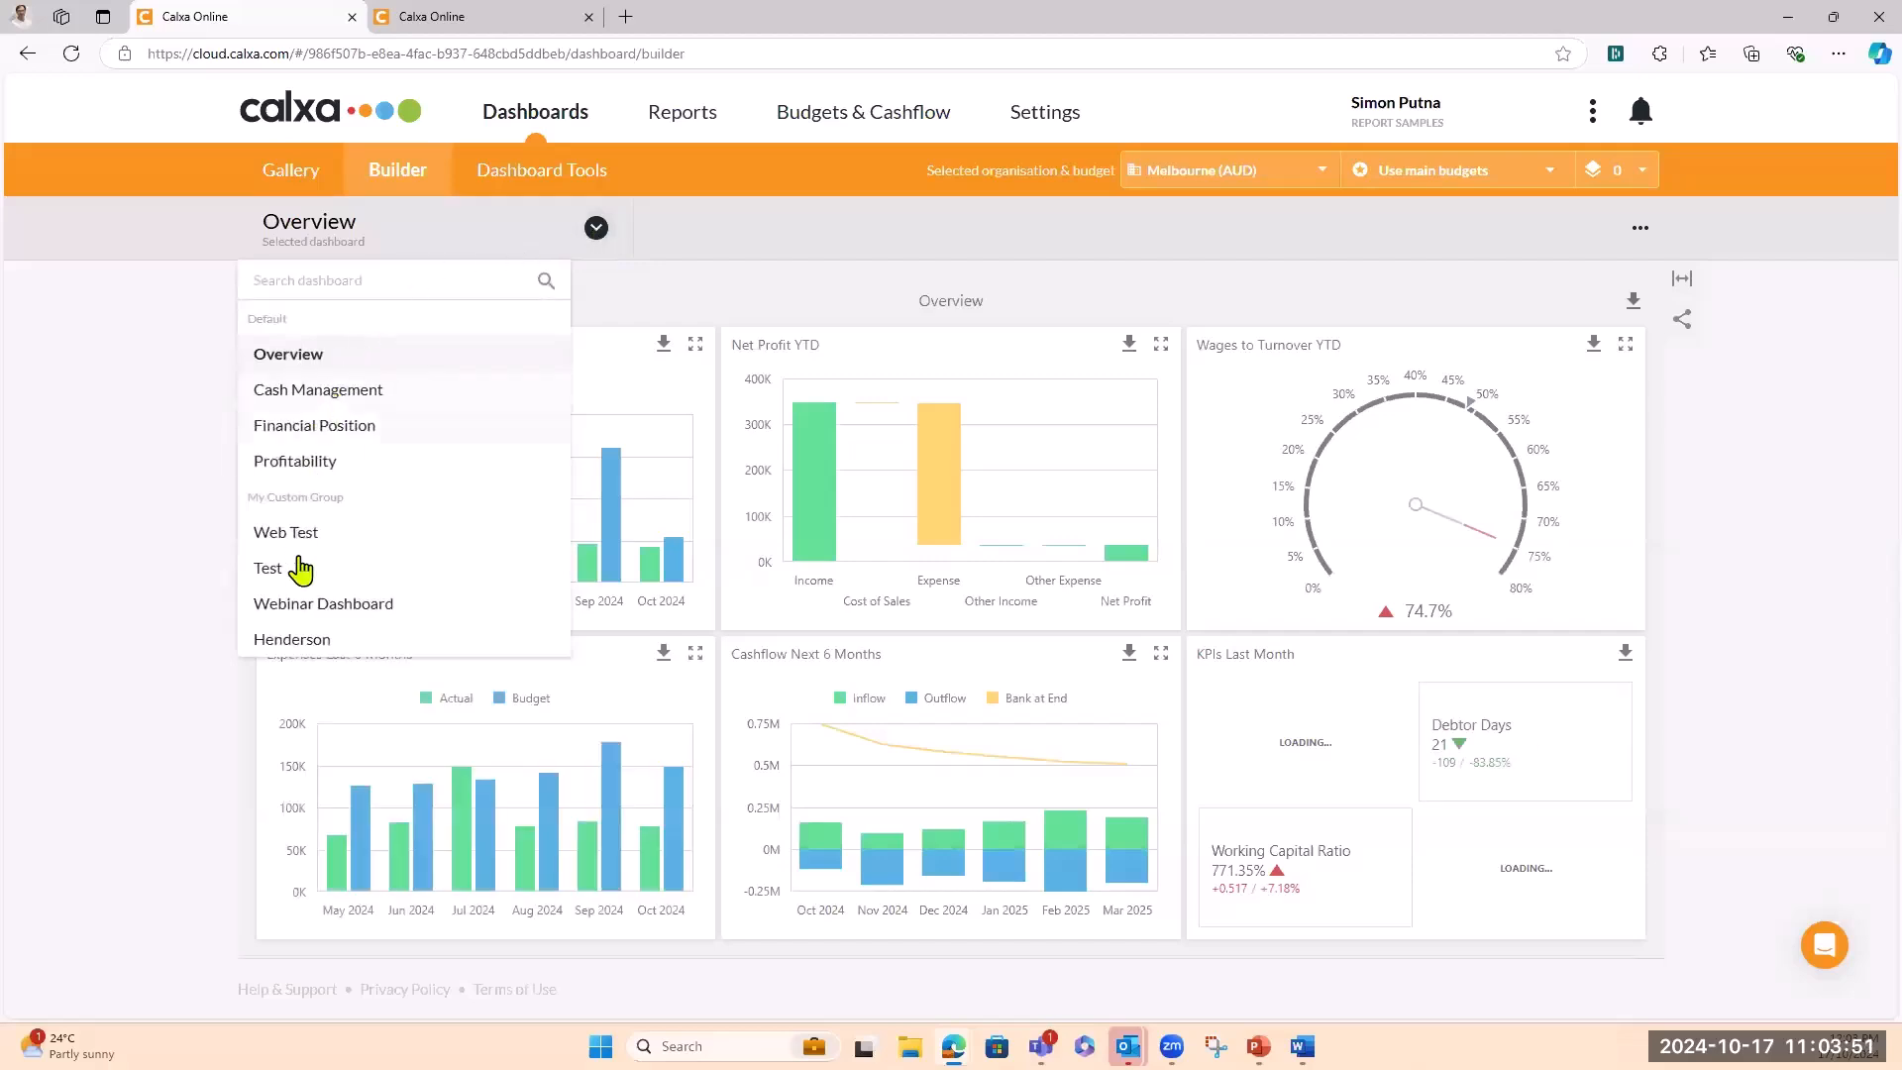
pyautogui.click(303, 532)
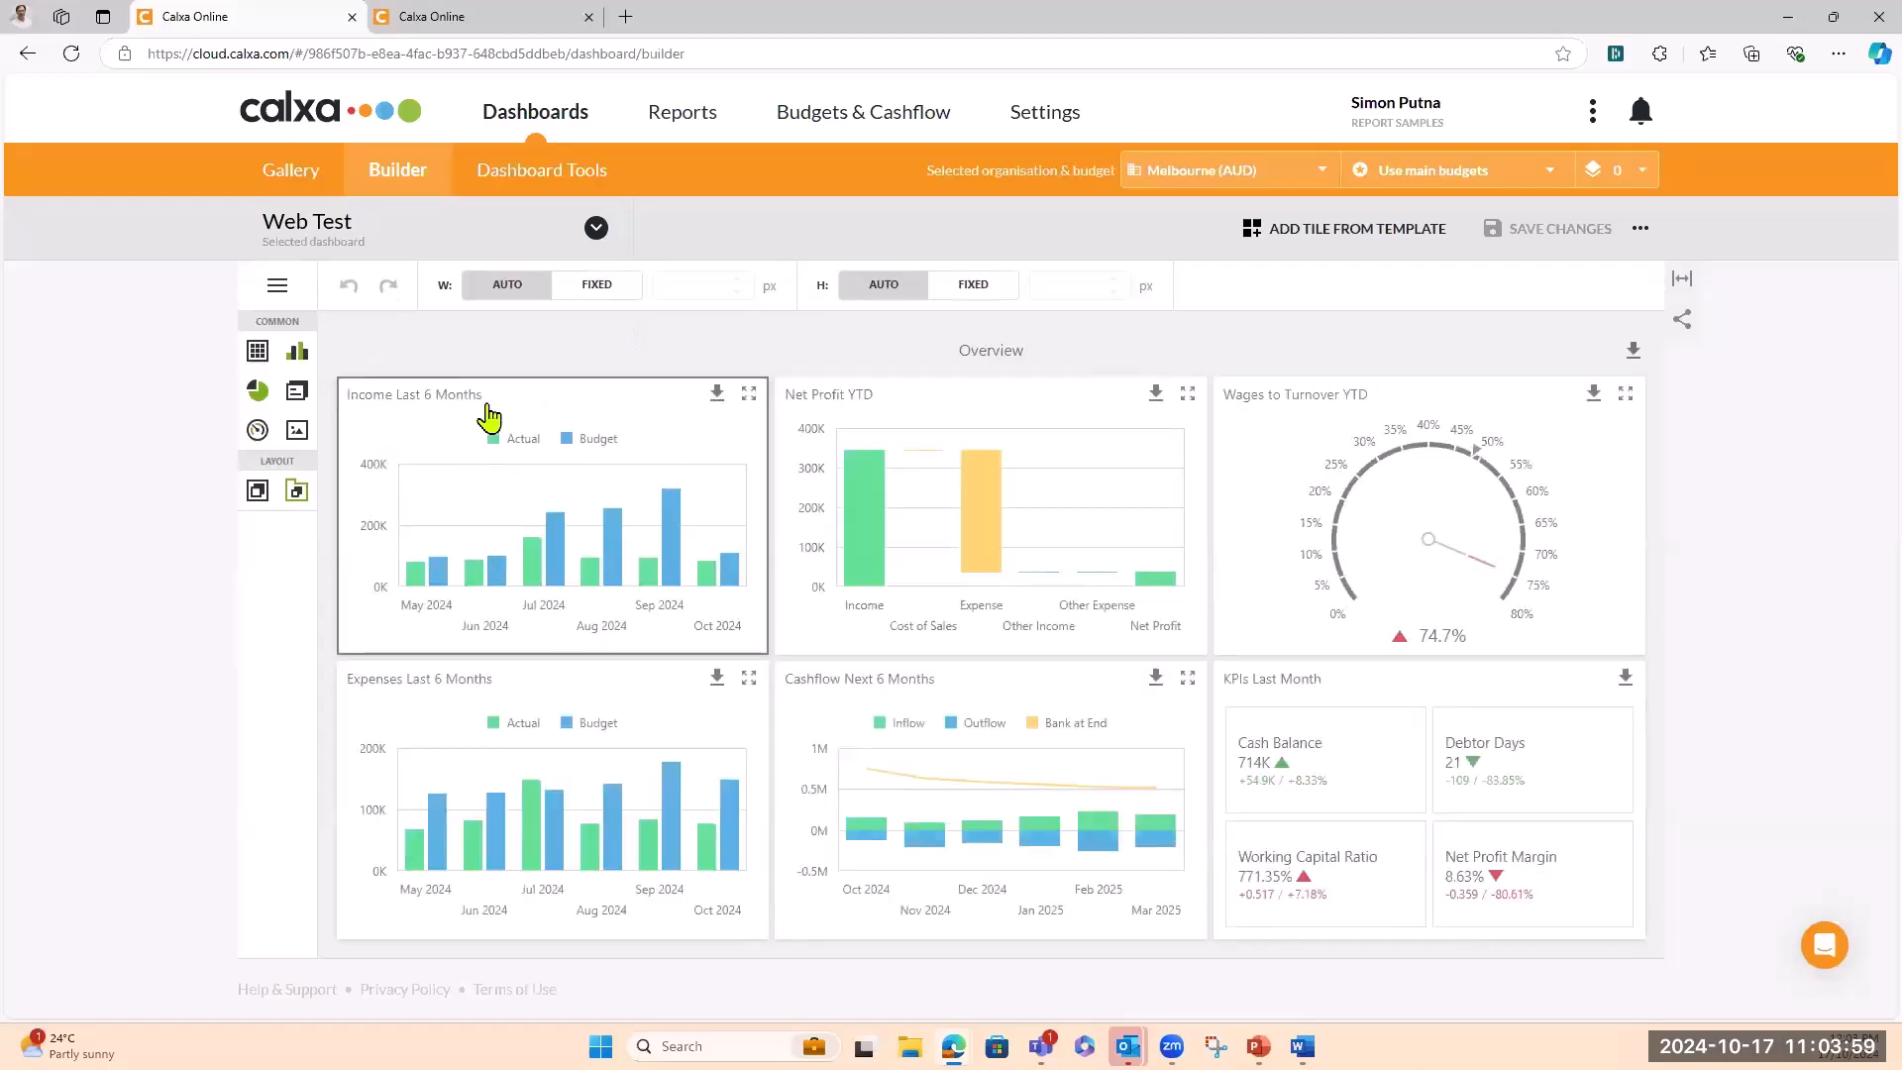
# Bind the Income Last 6 Months tile to the Movements Last 12 data source
pyautogui.click(643, 432)
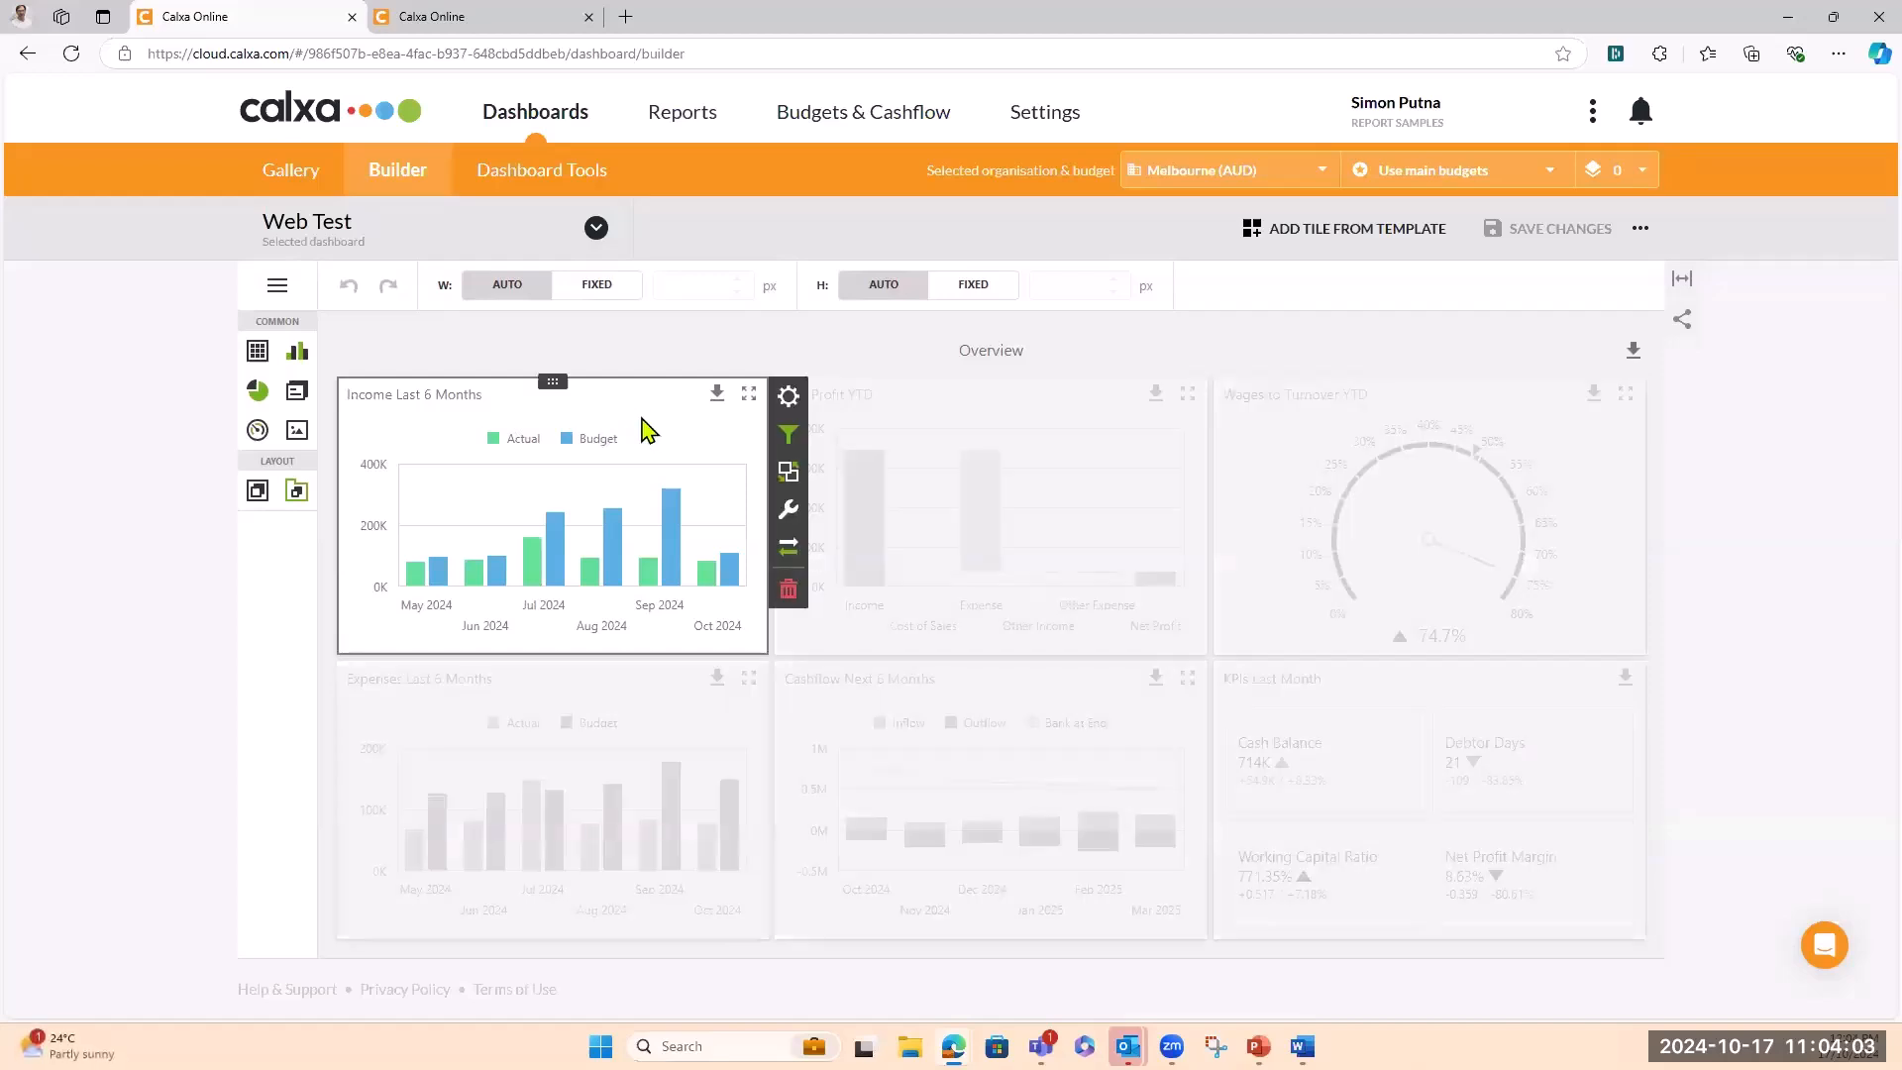
pyautogui.click(789, 397)
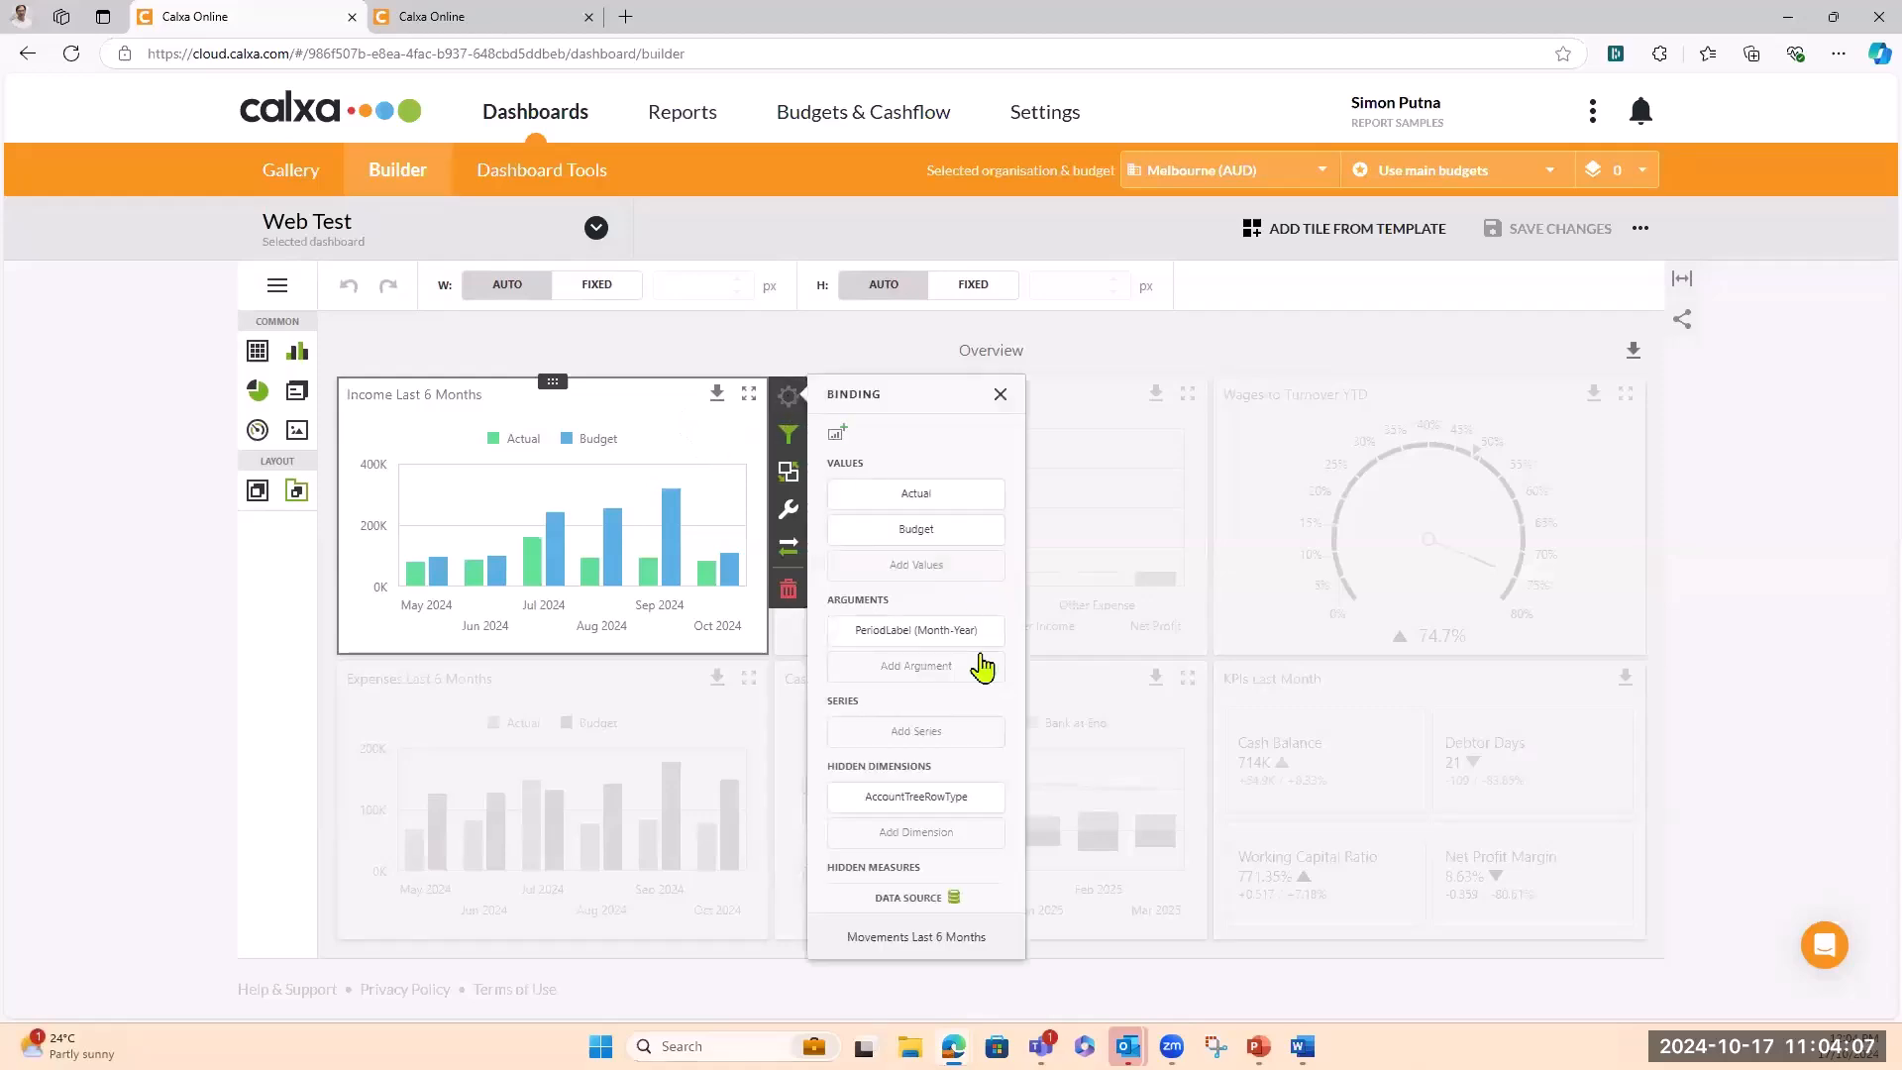
pyautogui.click(954, 897)
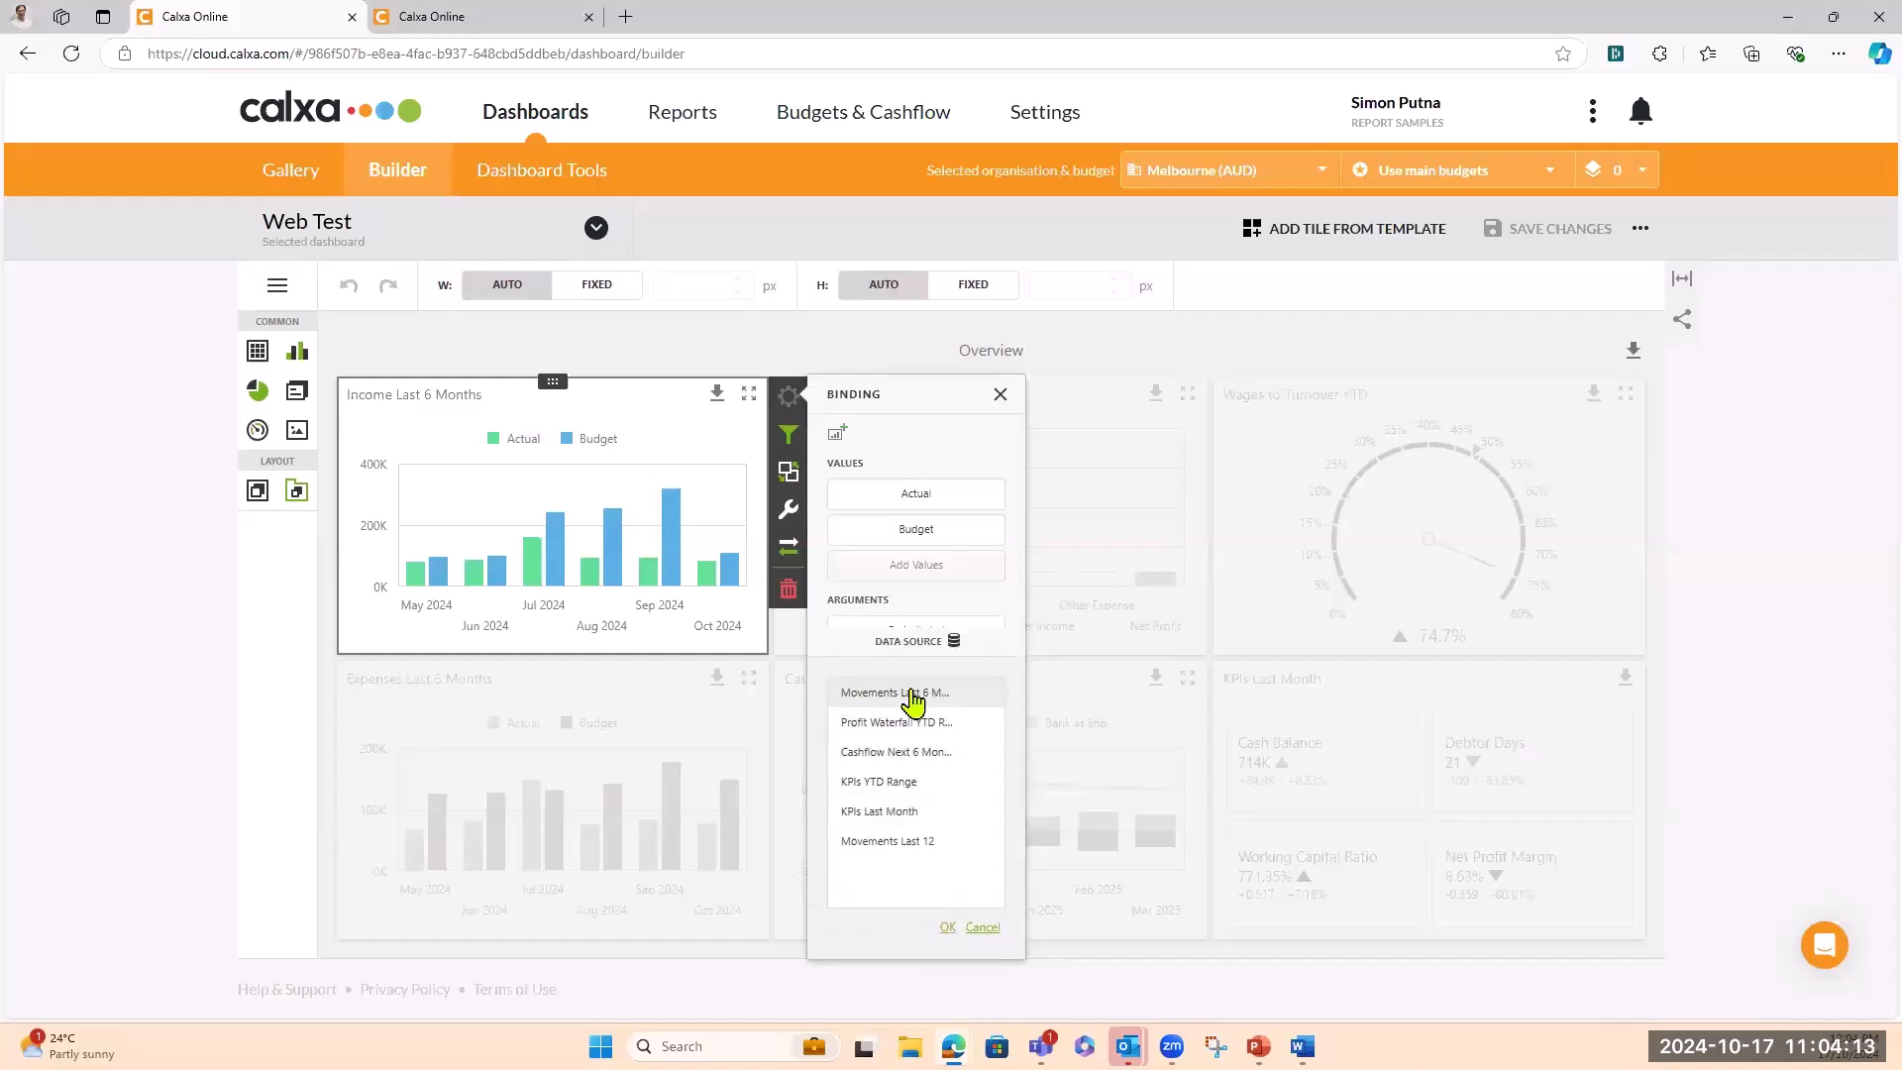
pyautogui.click(892, 843)
pyautogui.click(948, 929)
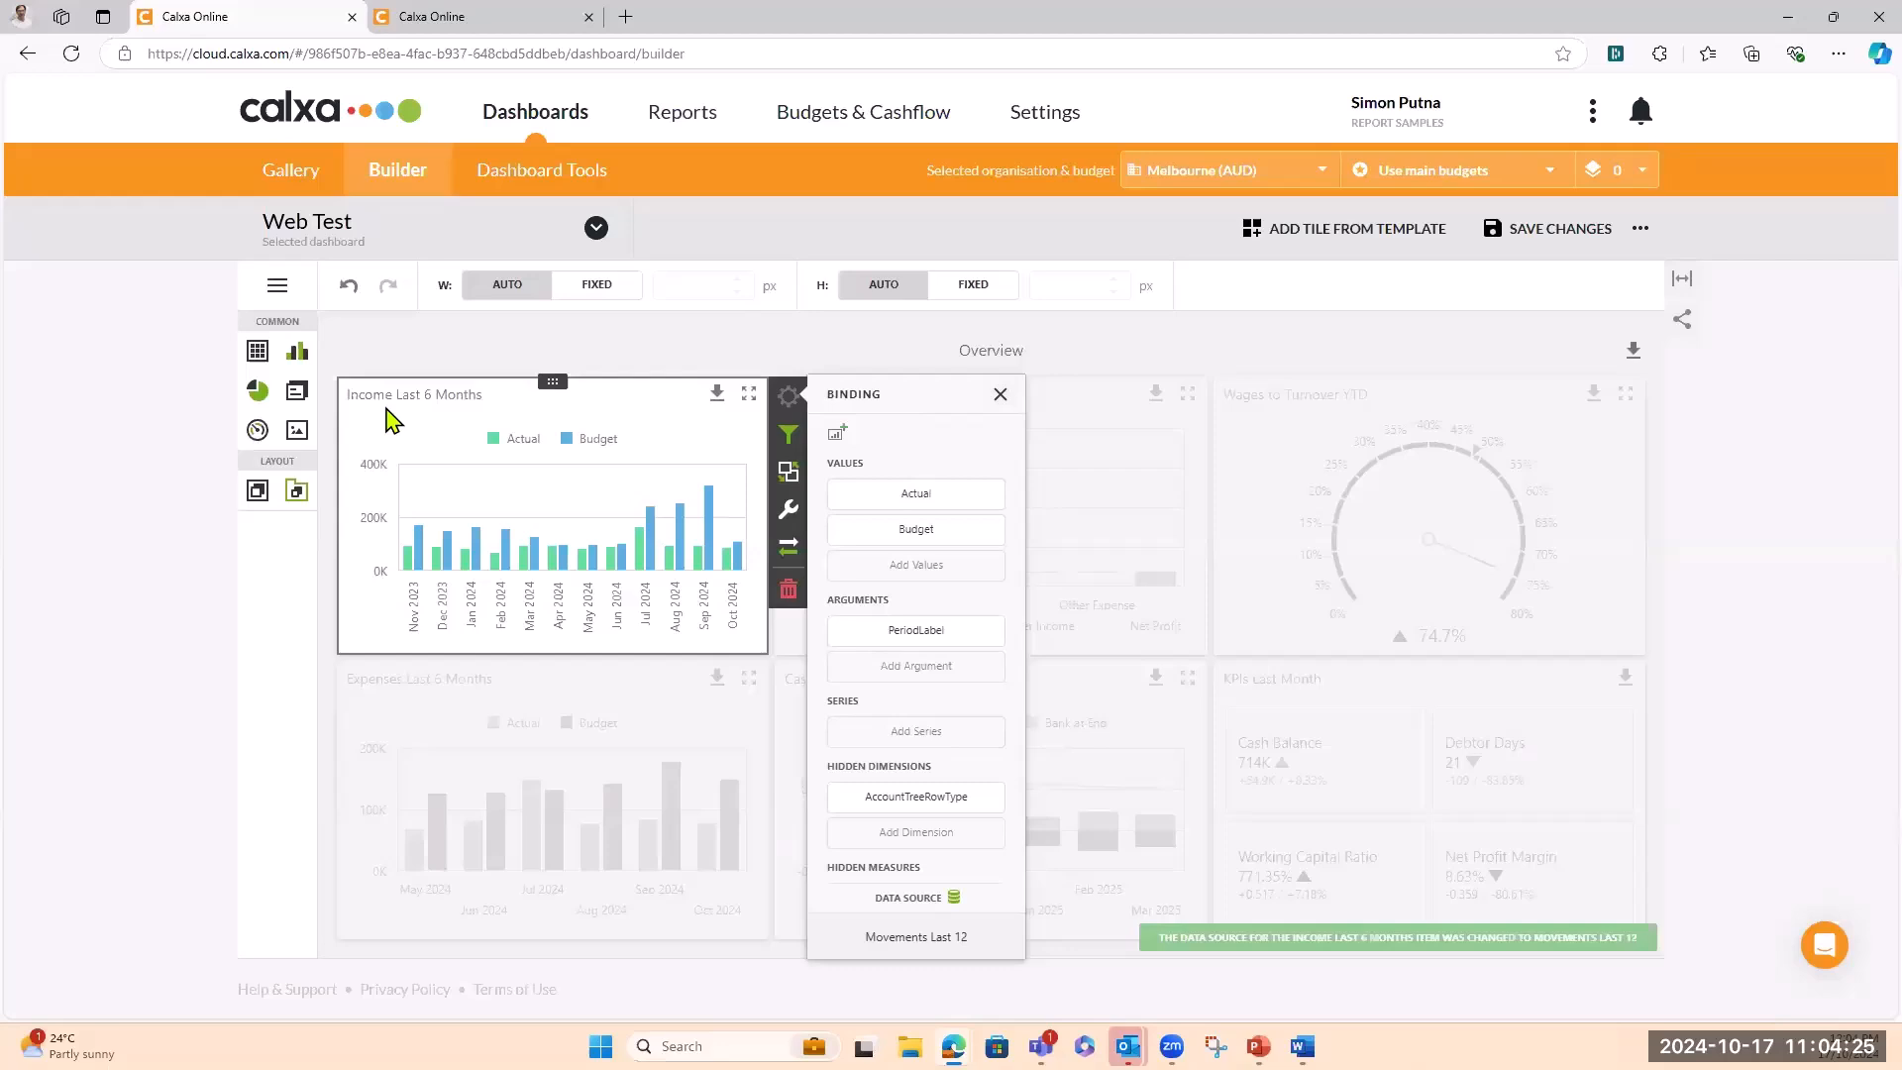
# Change the tile caption to 'Income Last 12 Months'
pyautogui.click(790, 513)
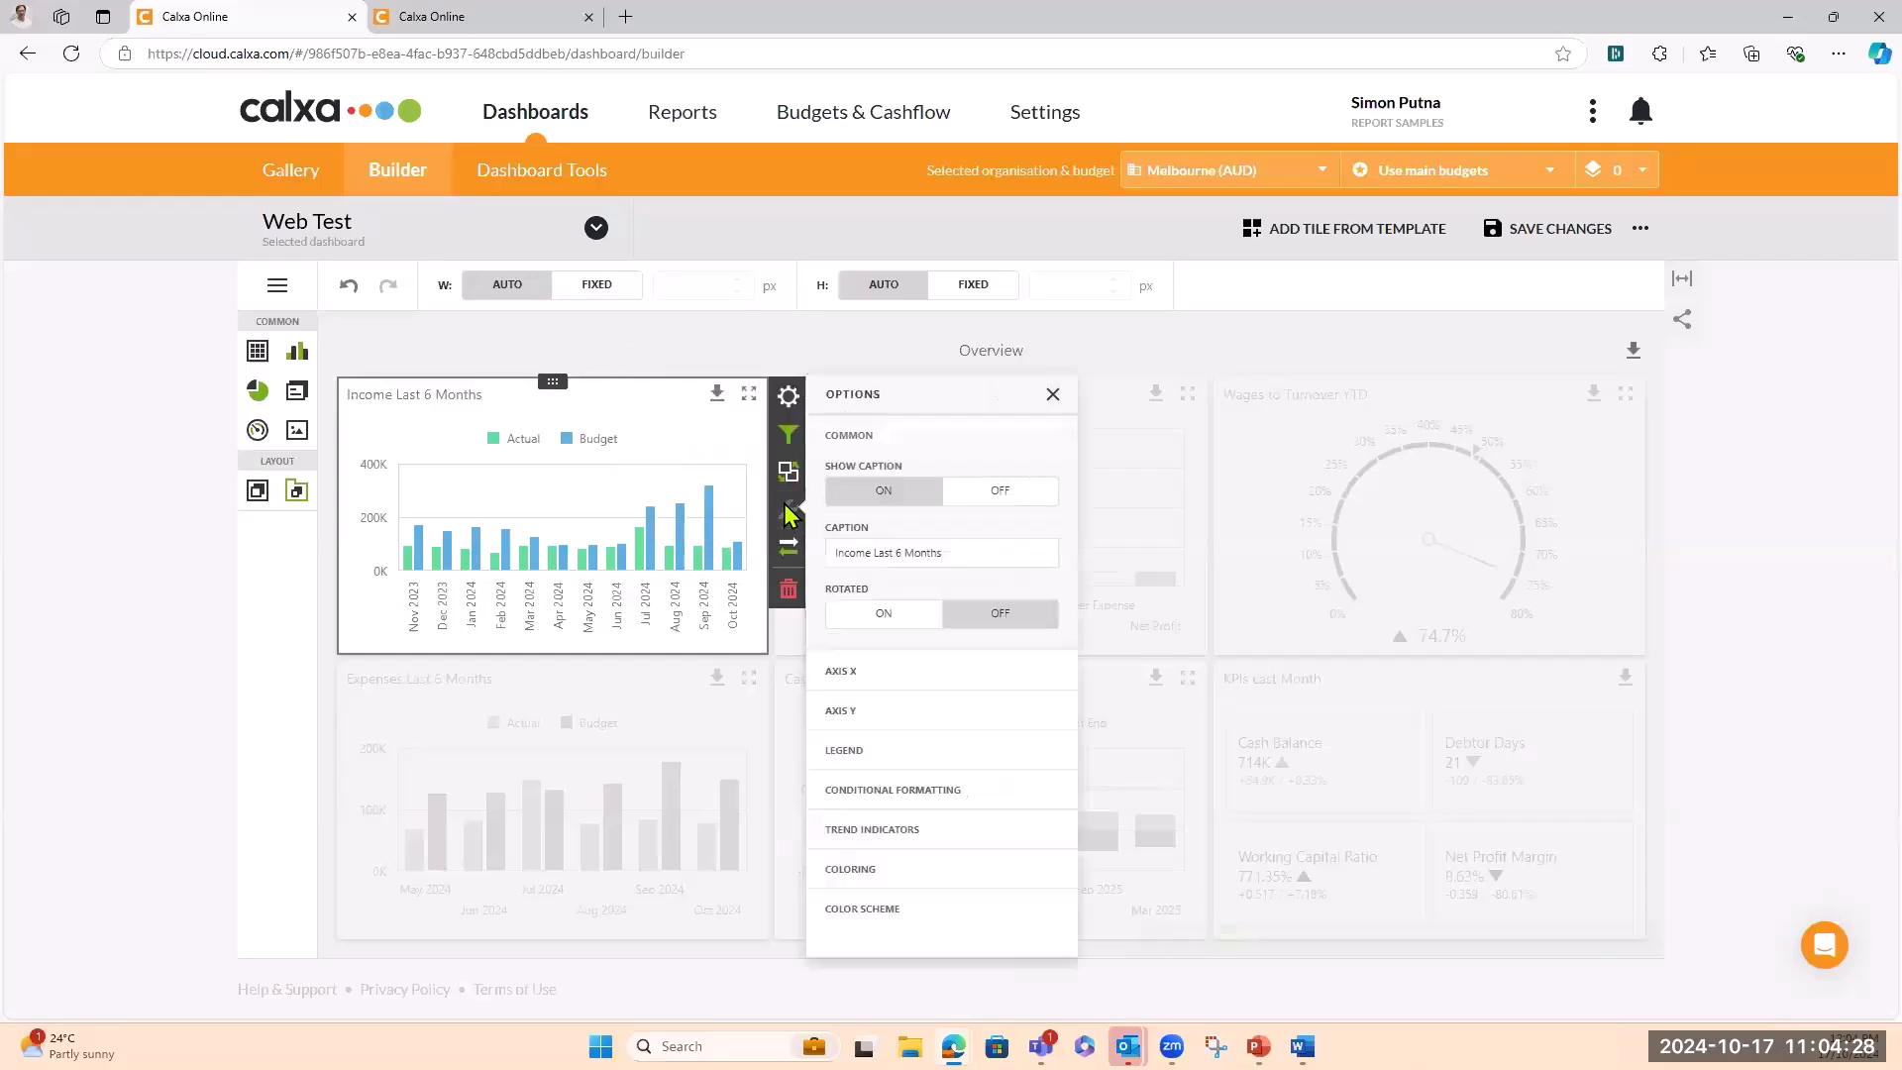
pyautogui.click(903, 553)
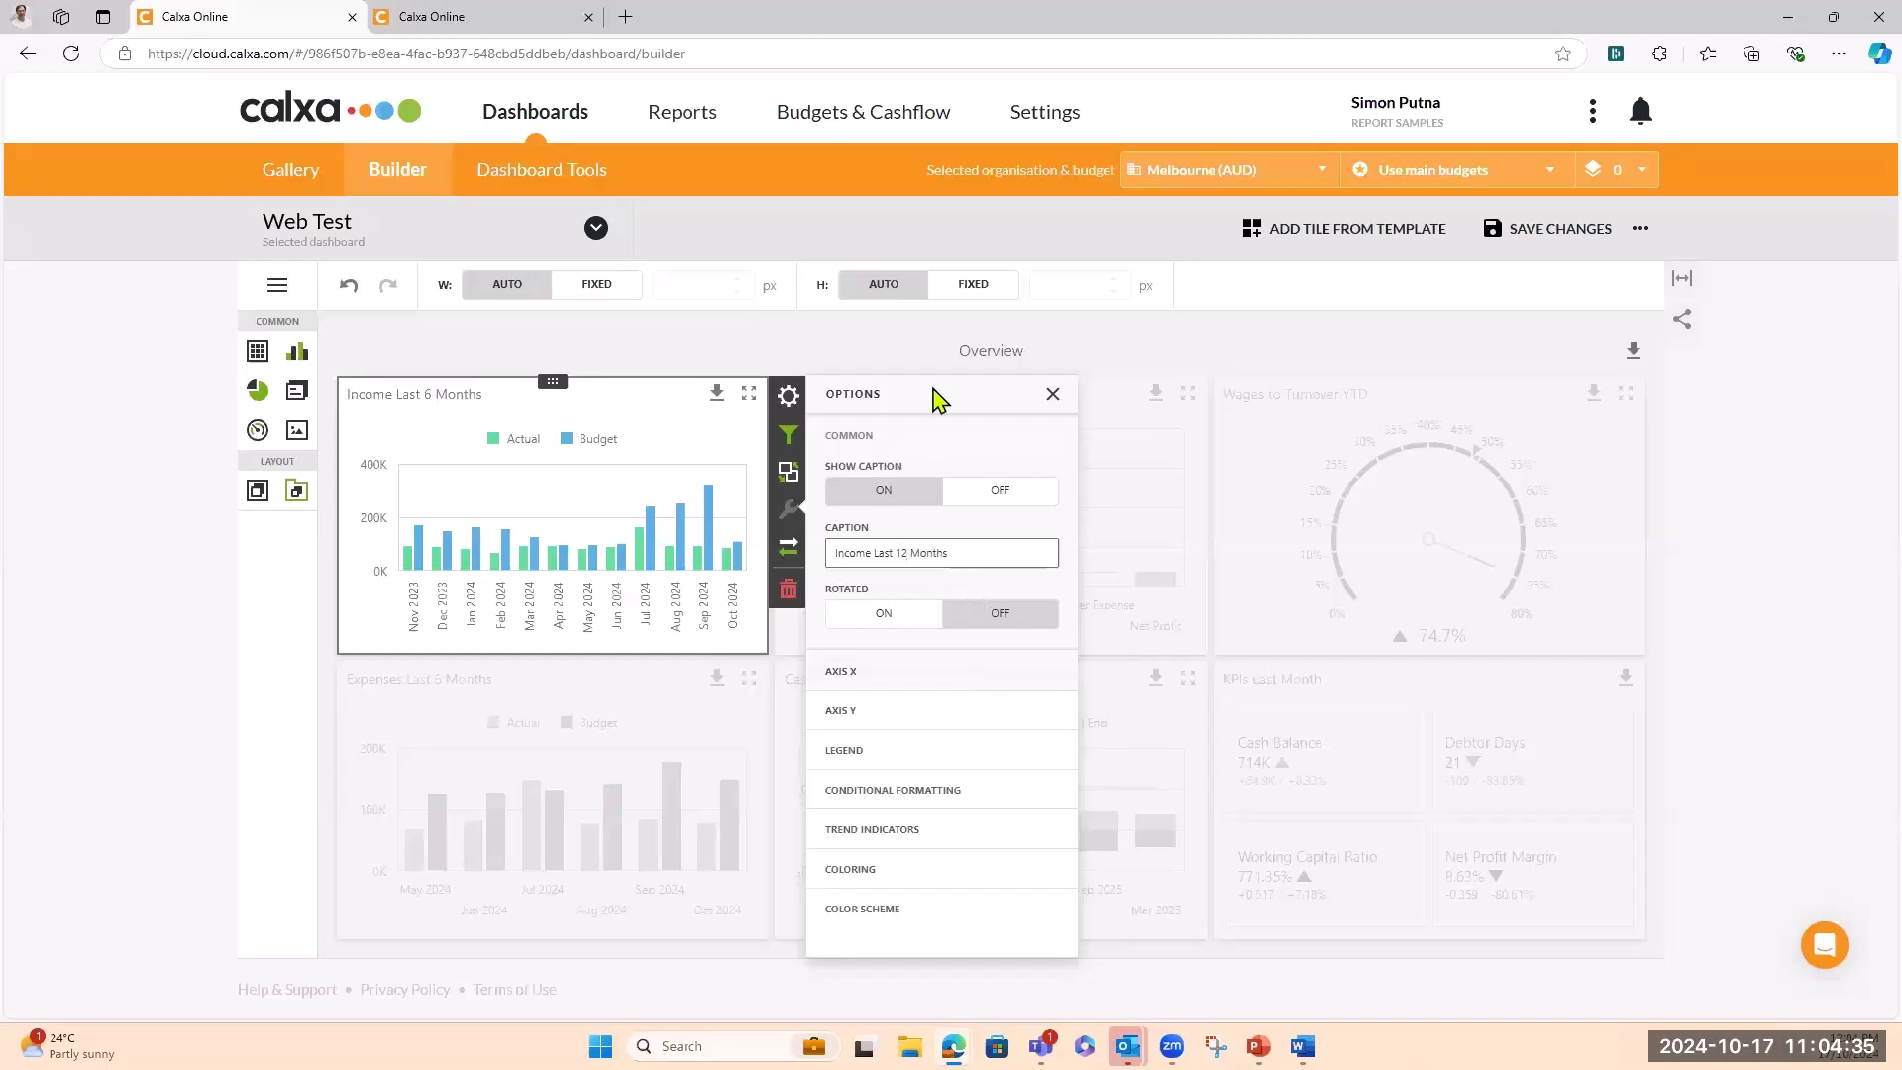
pyautogui.click(1053, 395)
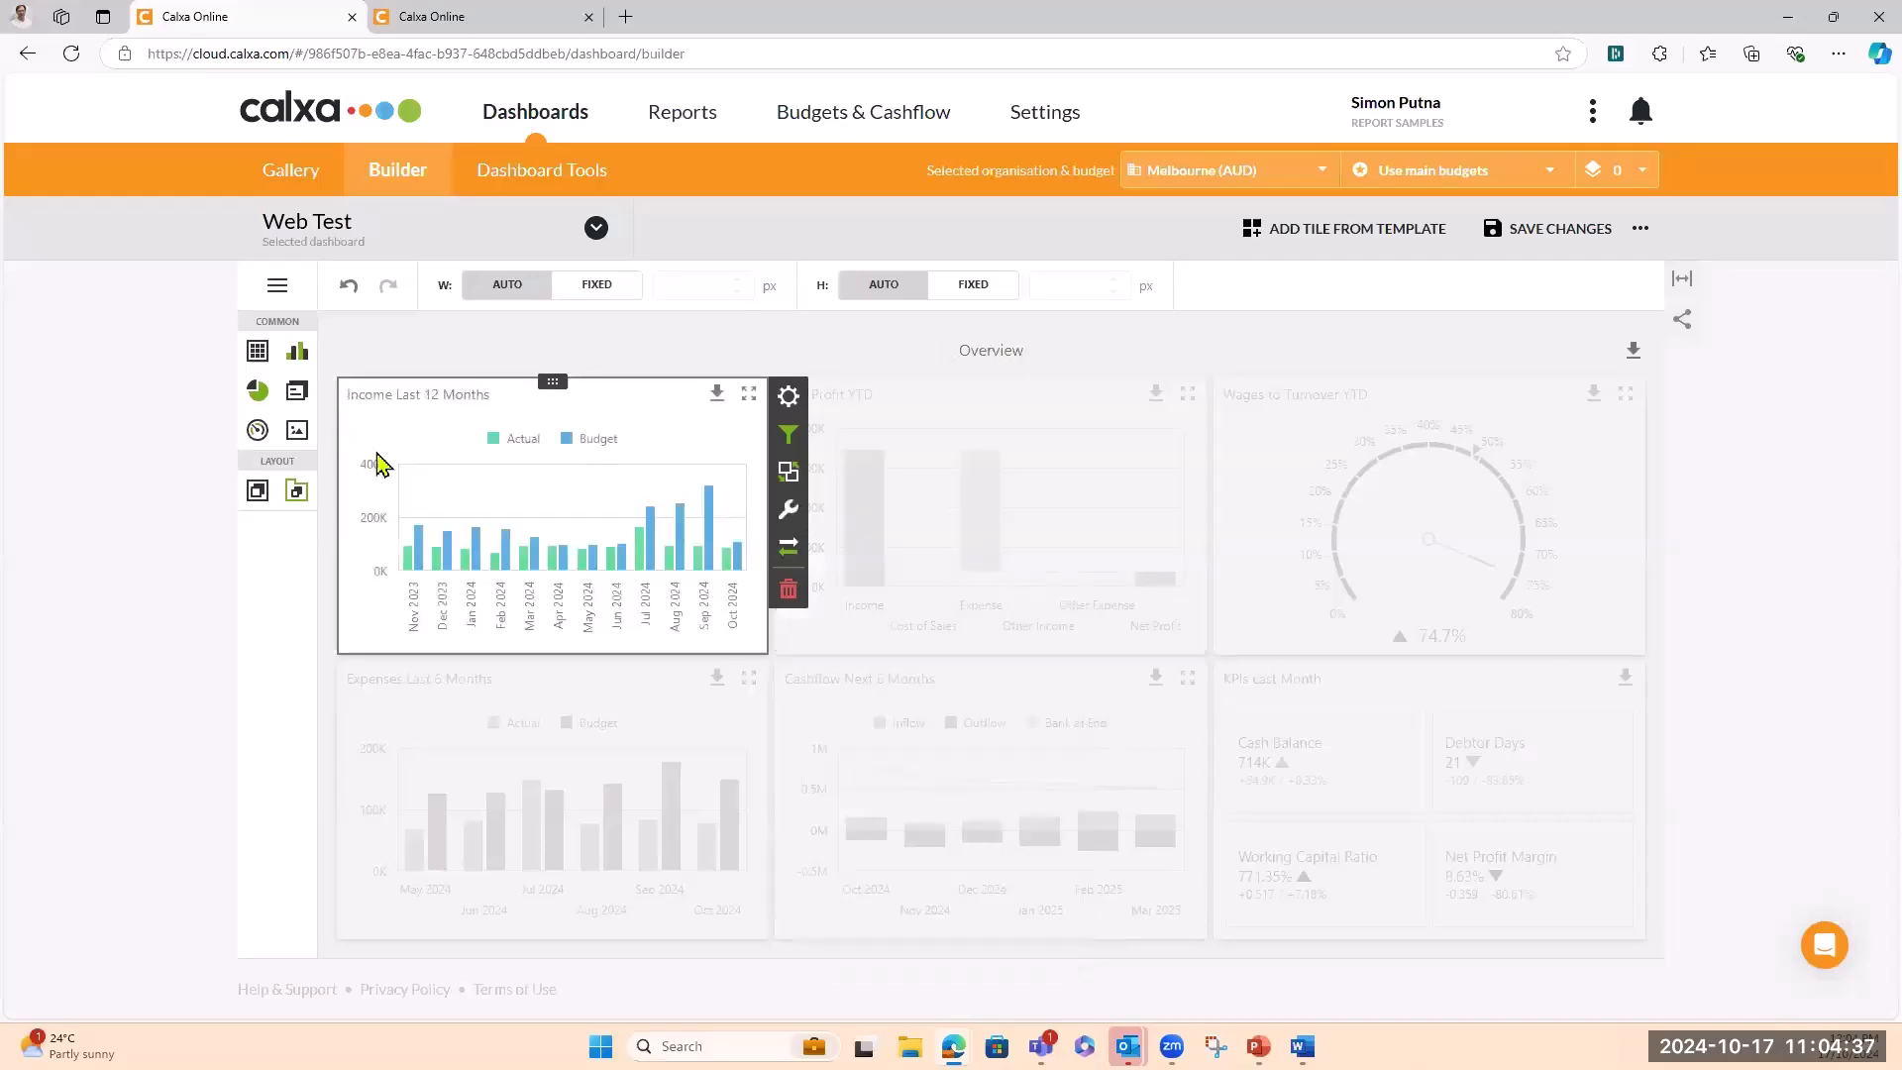
# Show Web Test's Data Sources panel from the Dashboard Menu
pyautogui.click(545, 352)
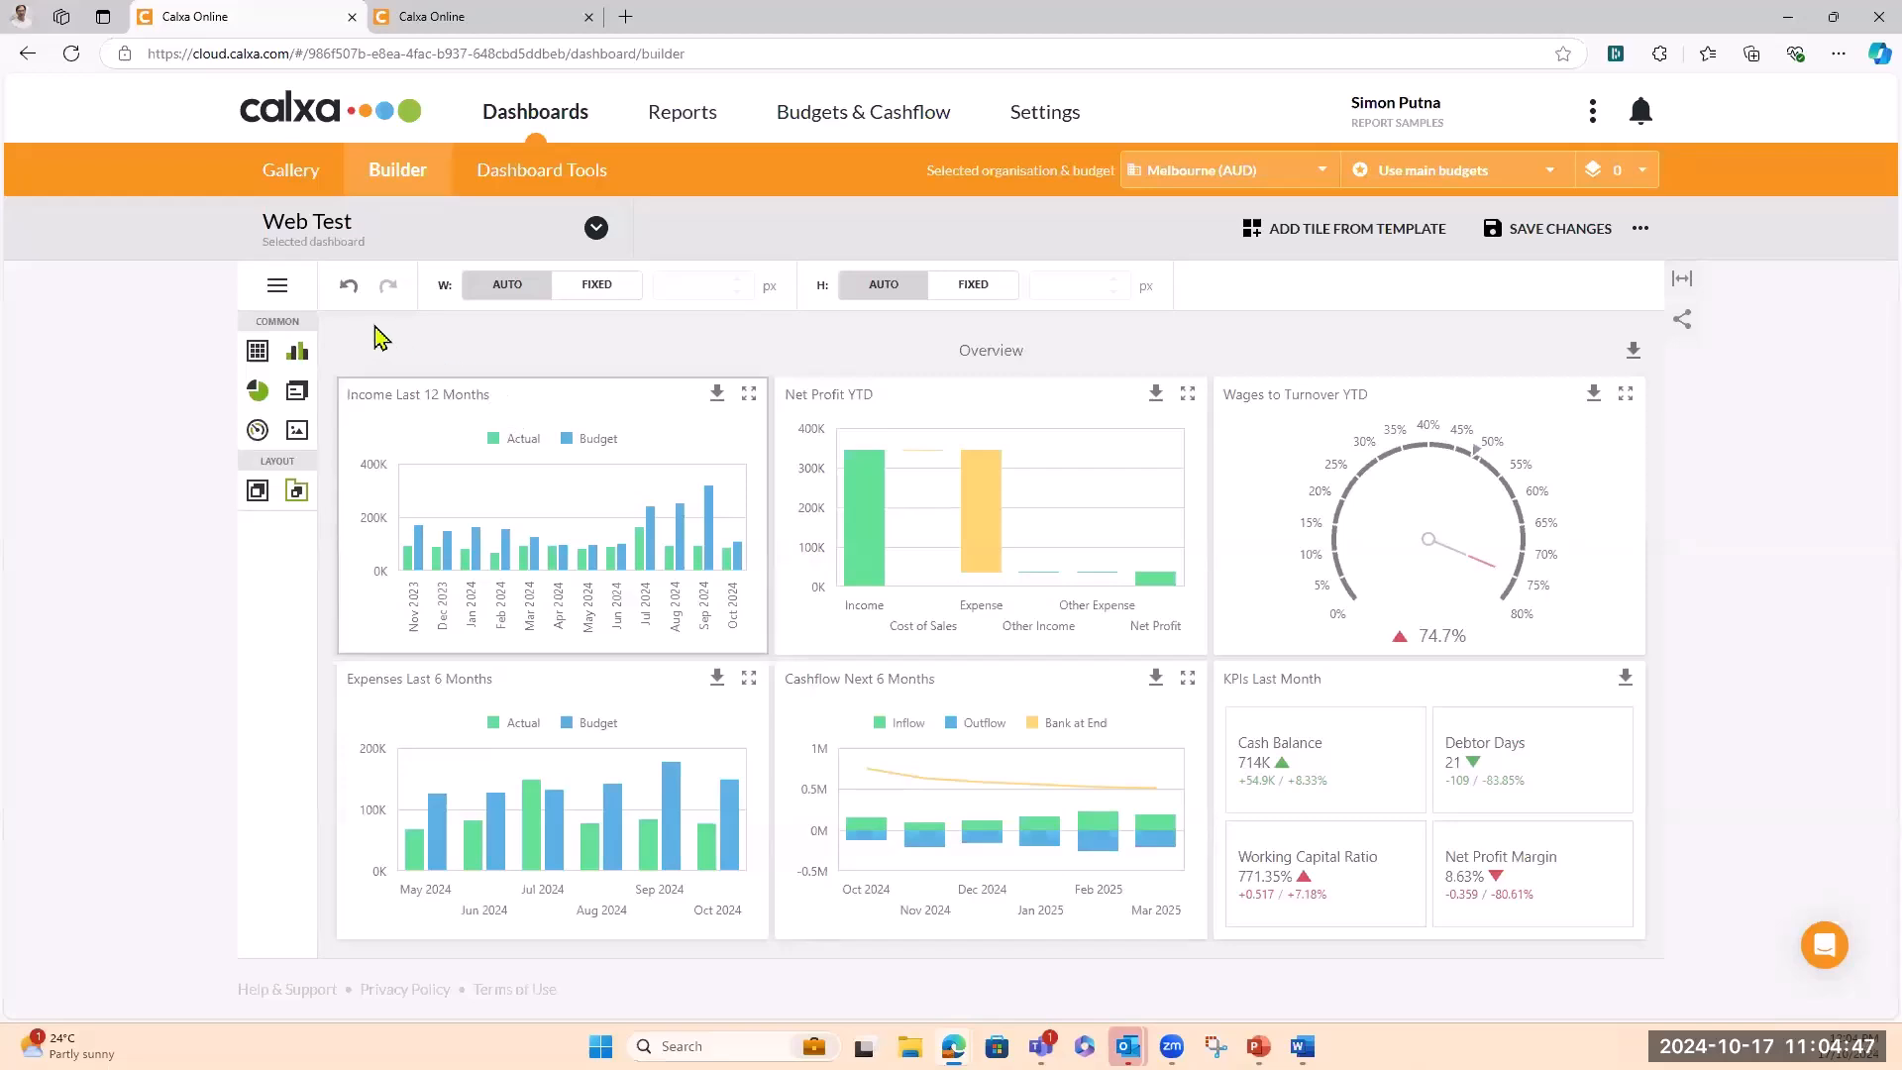
pyautogui.click(278, 290)
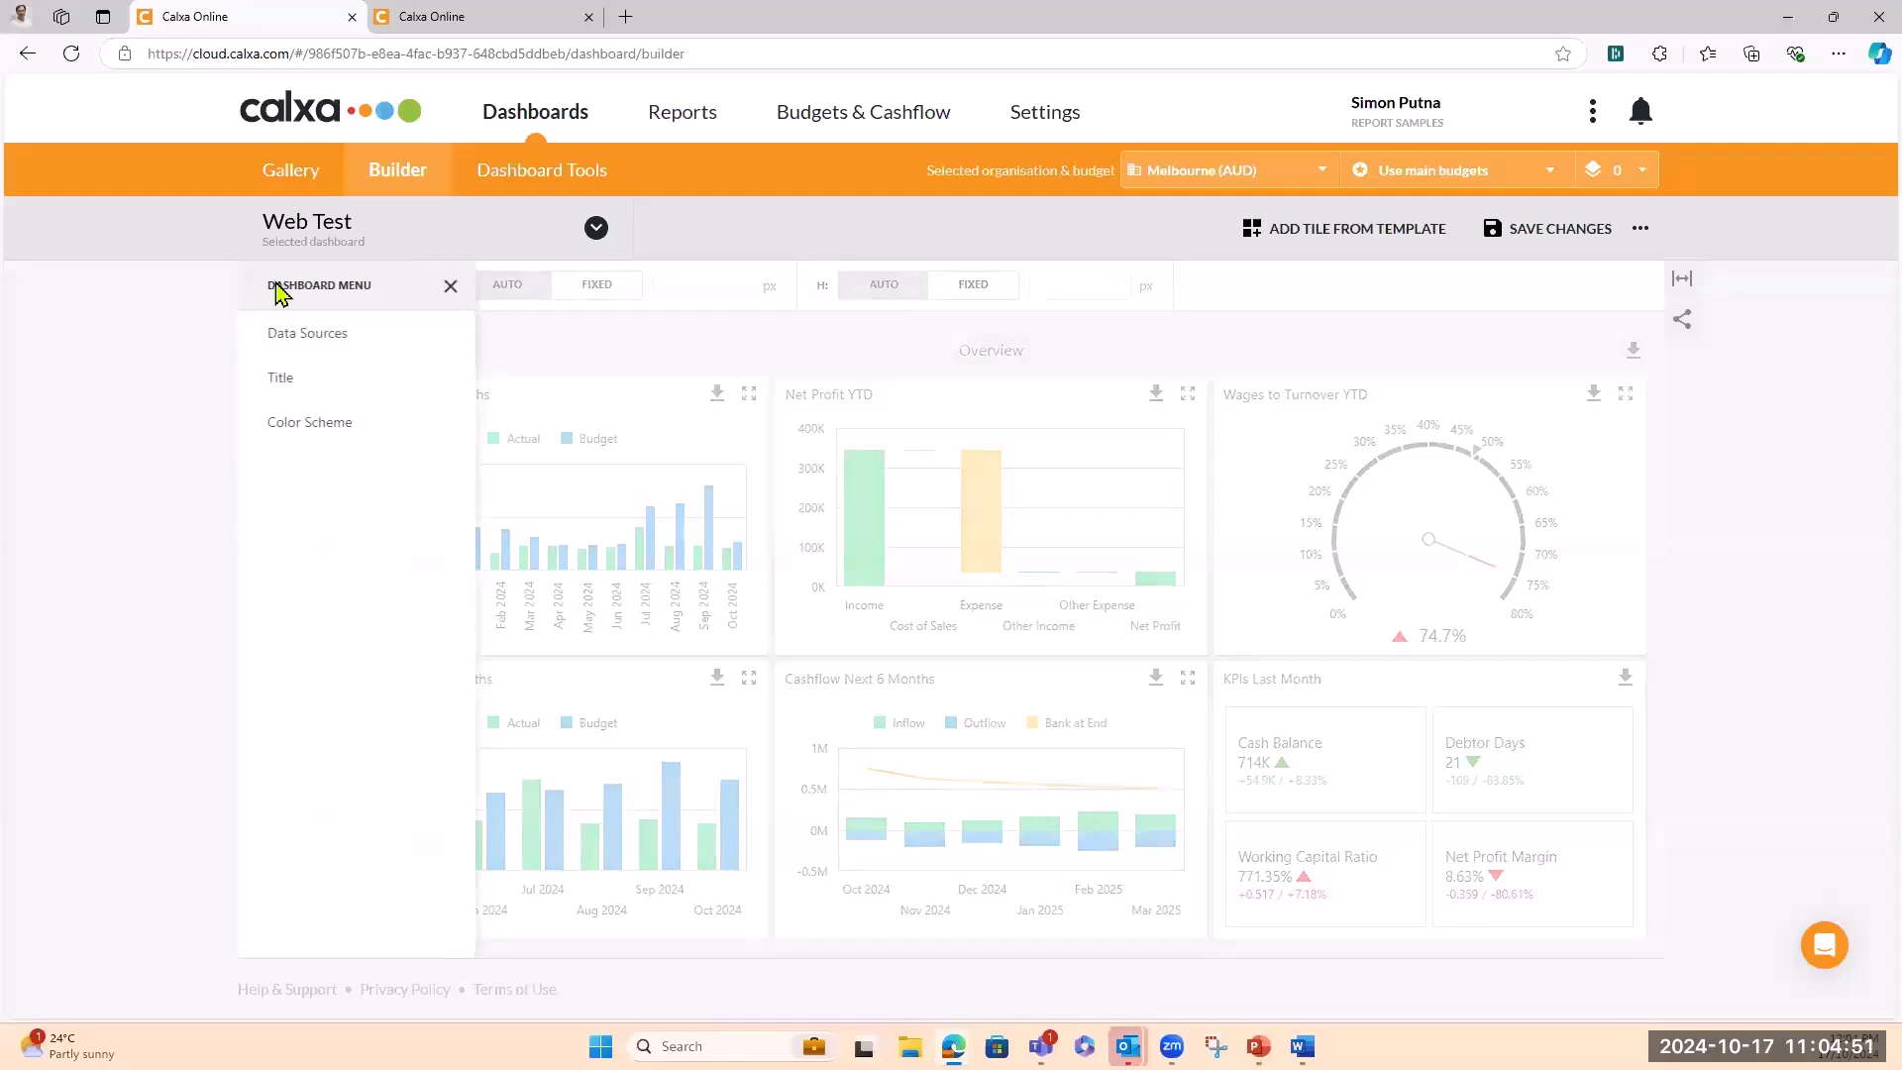
pyautogui.click(325, 343)
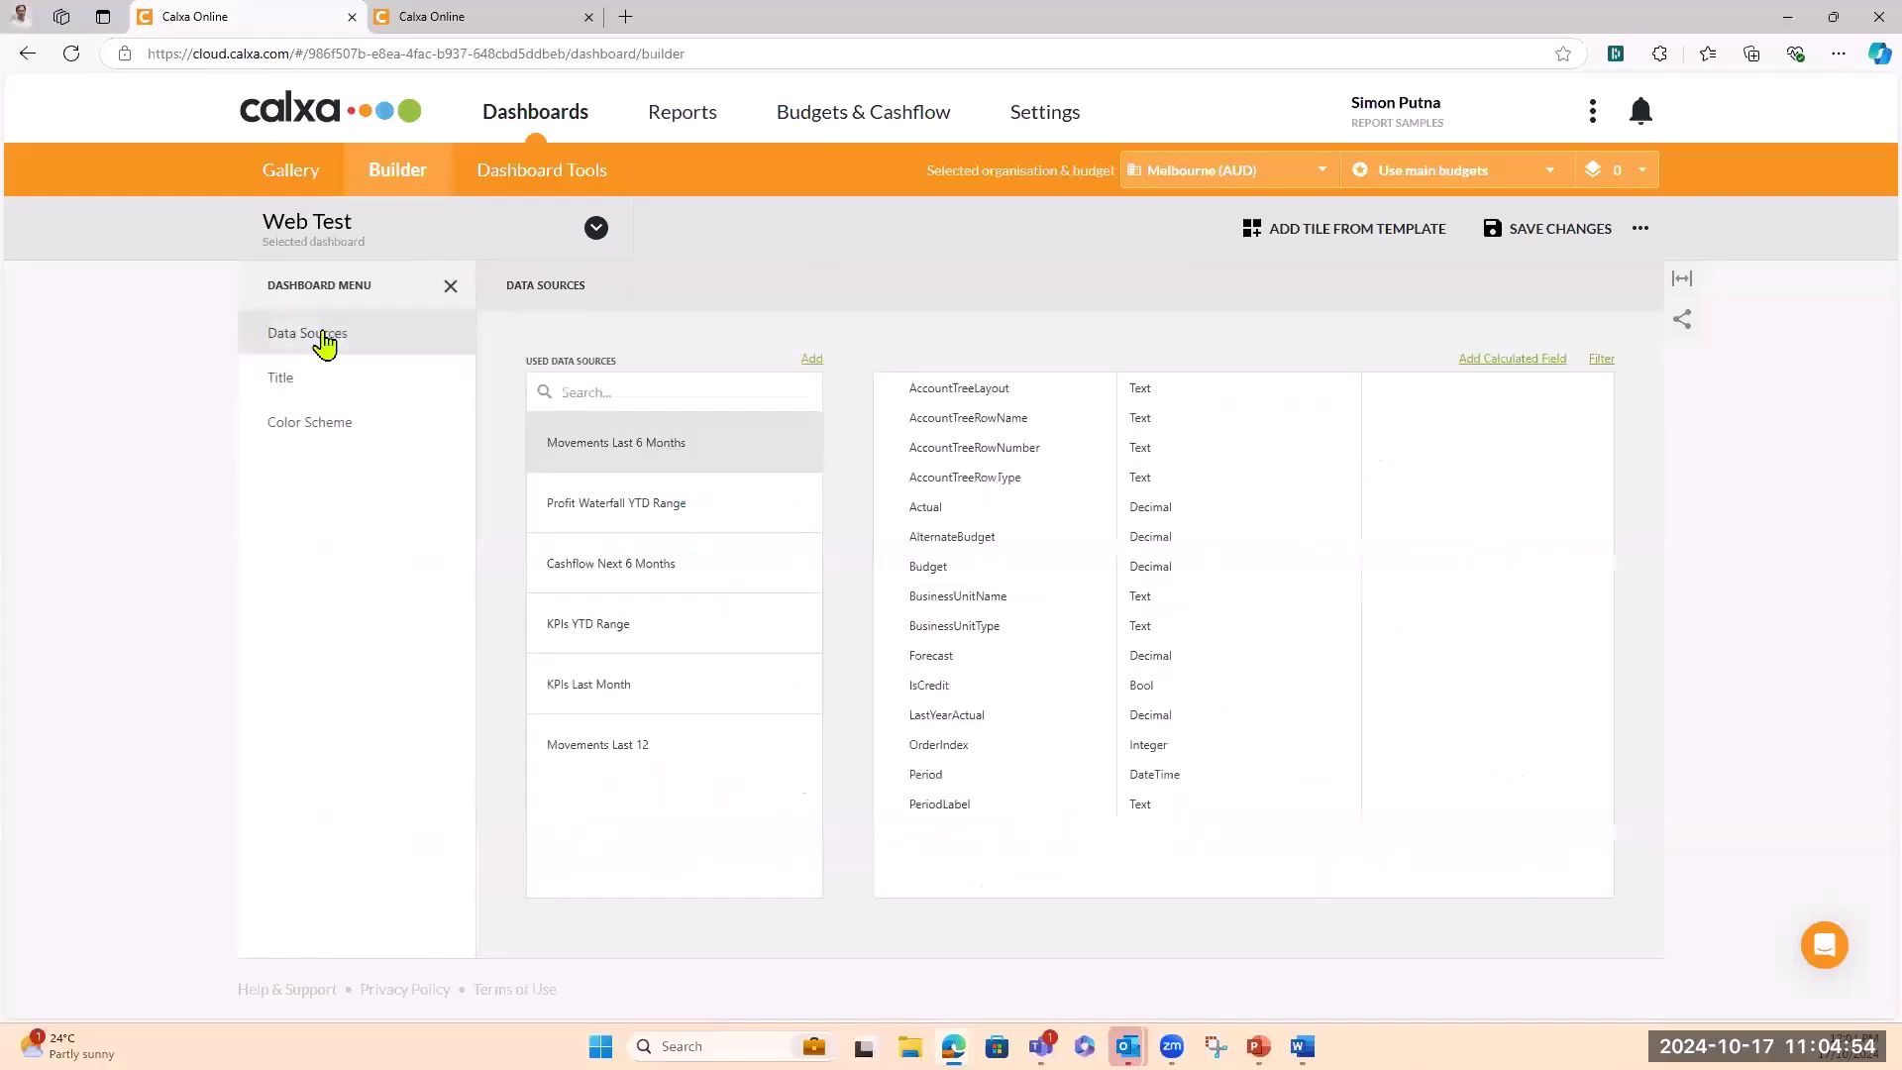
# Try a purple colour for the Actual (Sum) series, then cancel without changing it
pyautogui.click(318, 432)
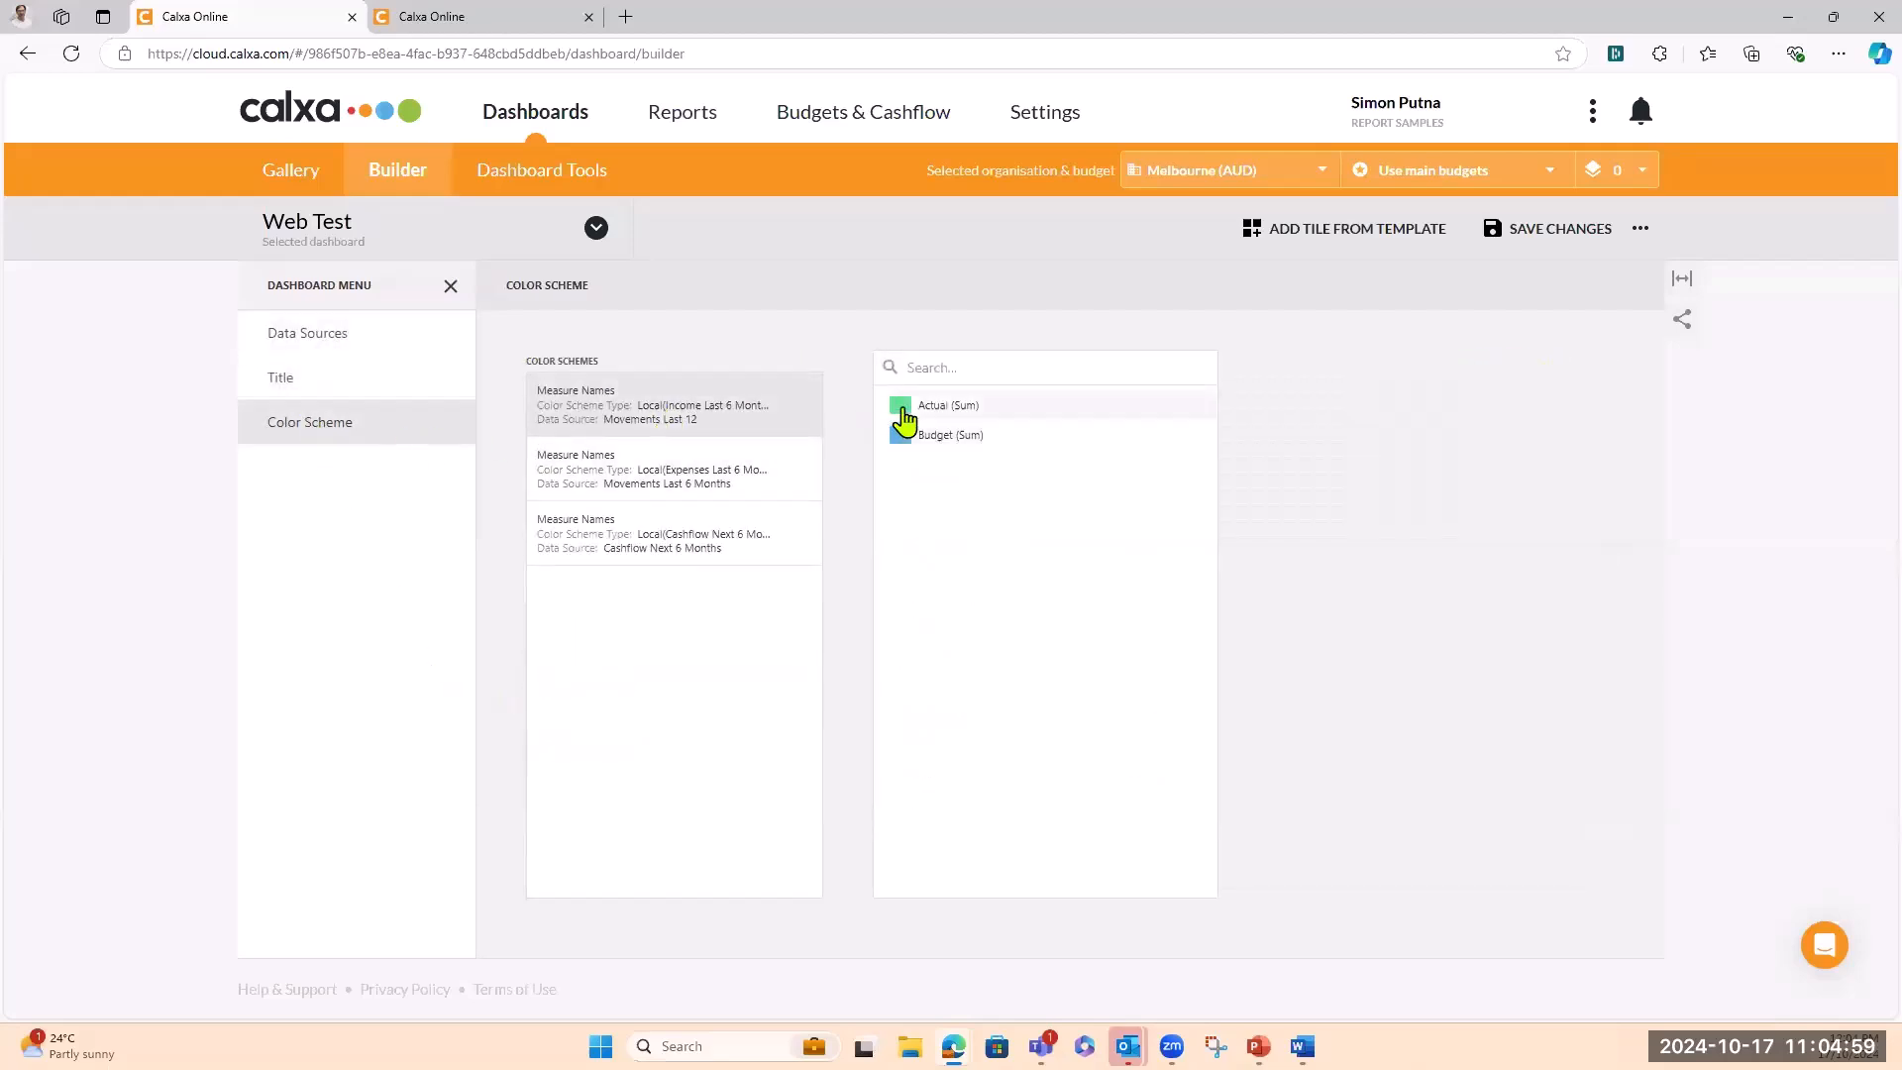
pyautogui.click(900, 406)
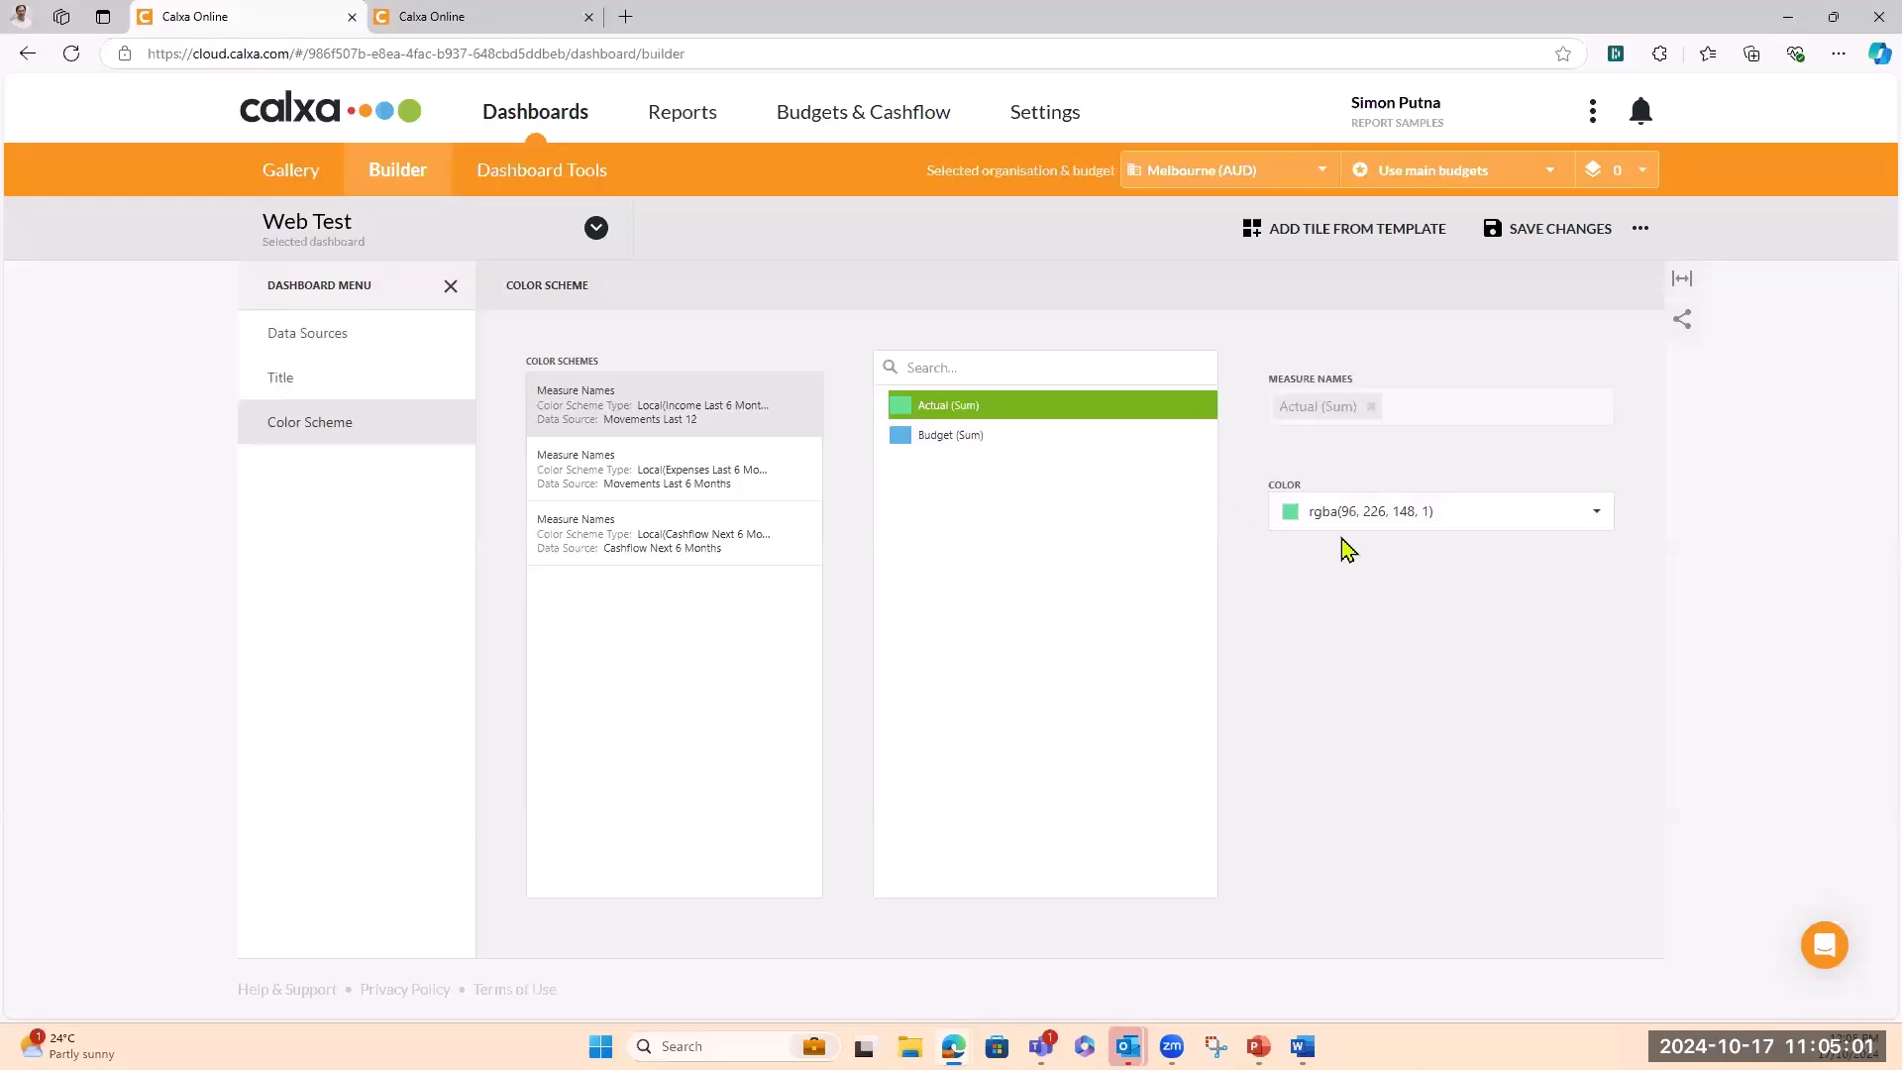
pyautogui.click(1596, 522)
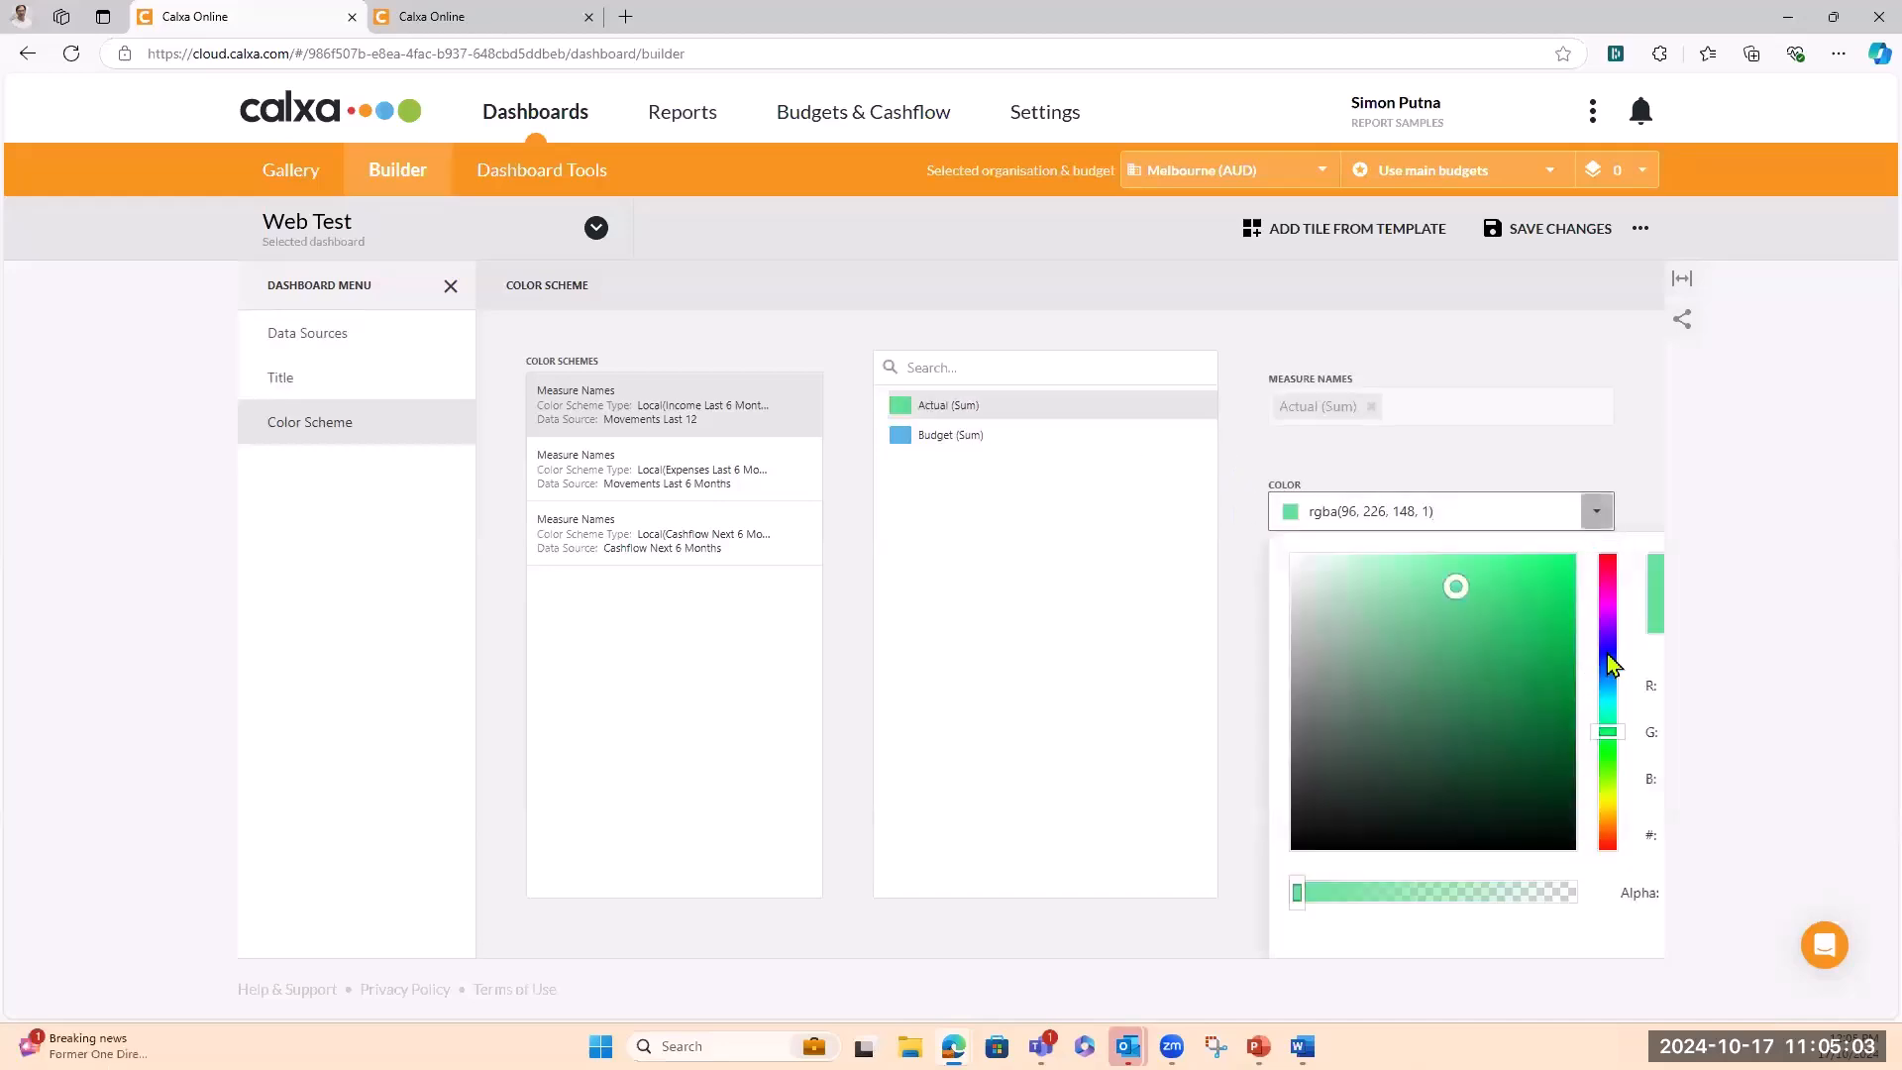
pyautogui.click(1607, 650)
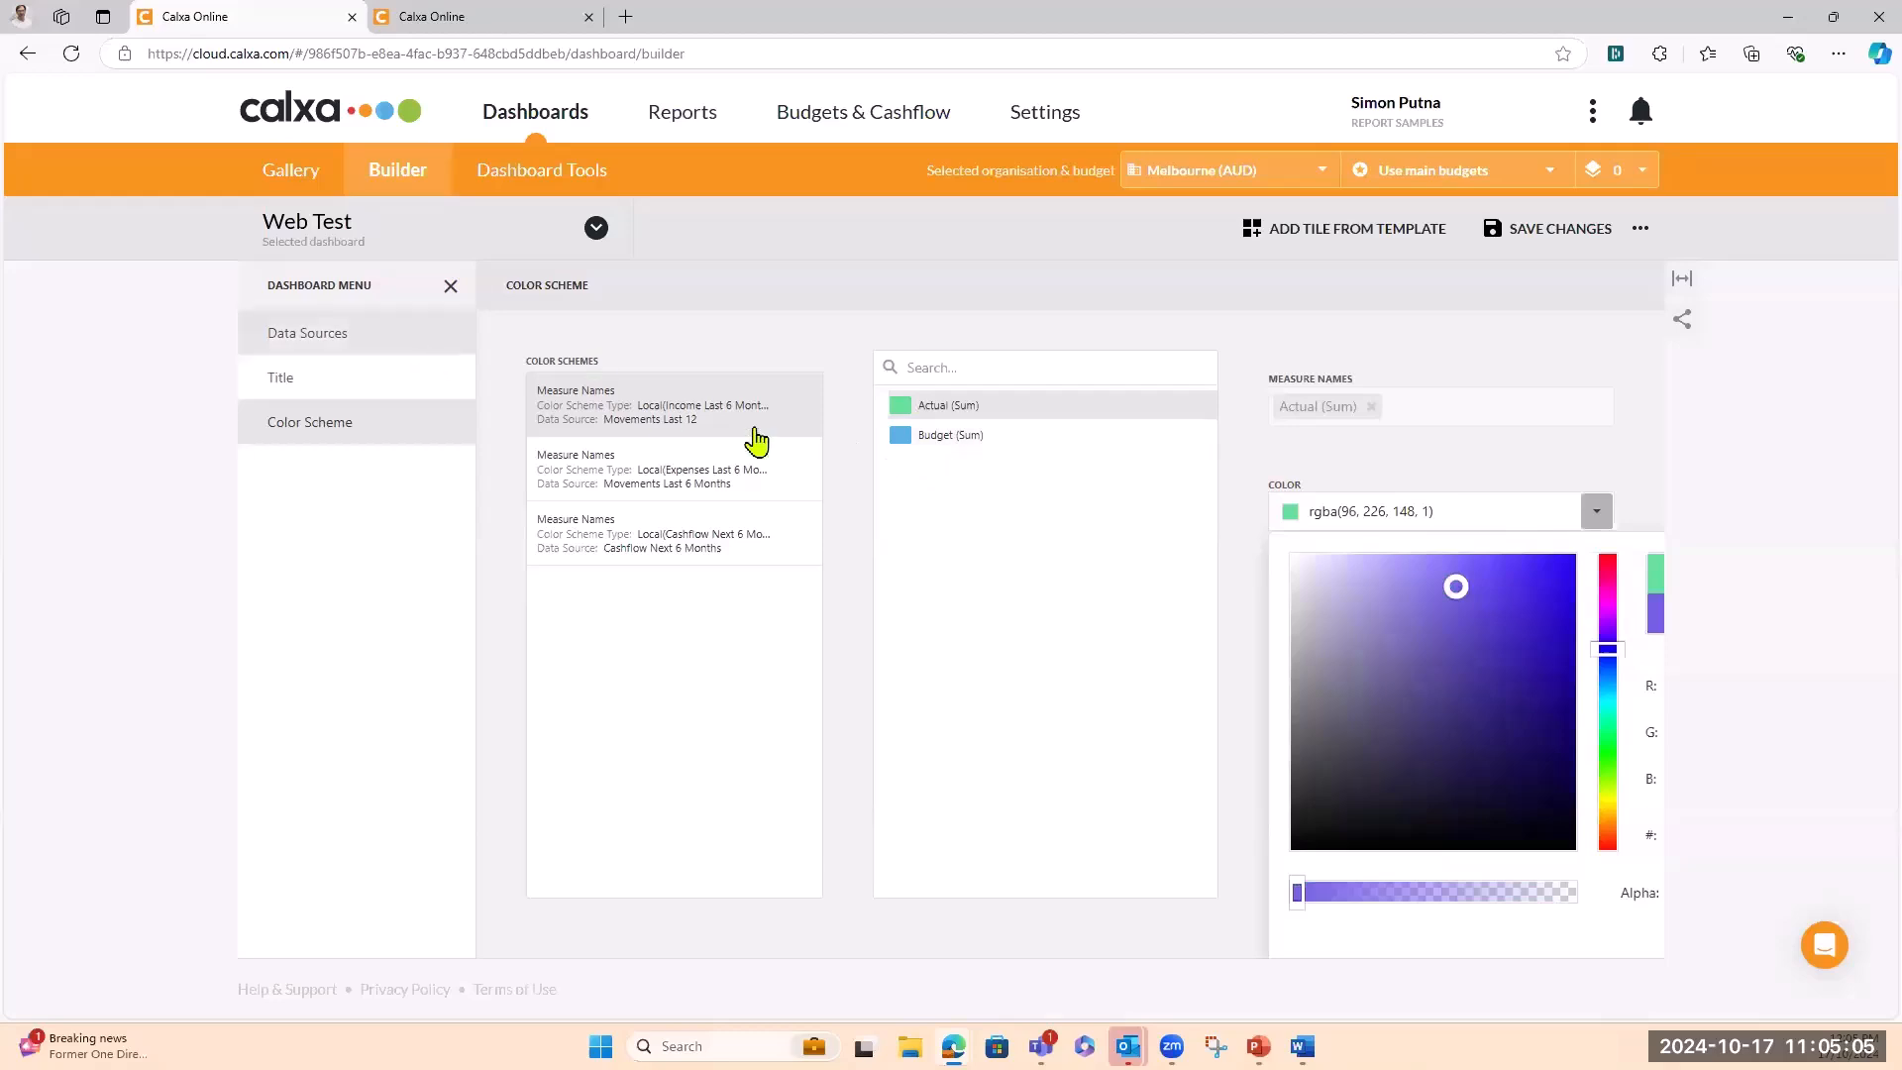
pyautogui.click(1105, 329)
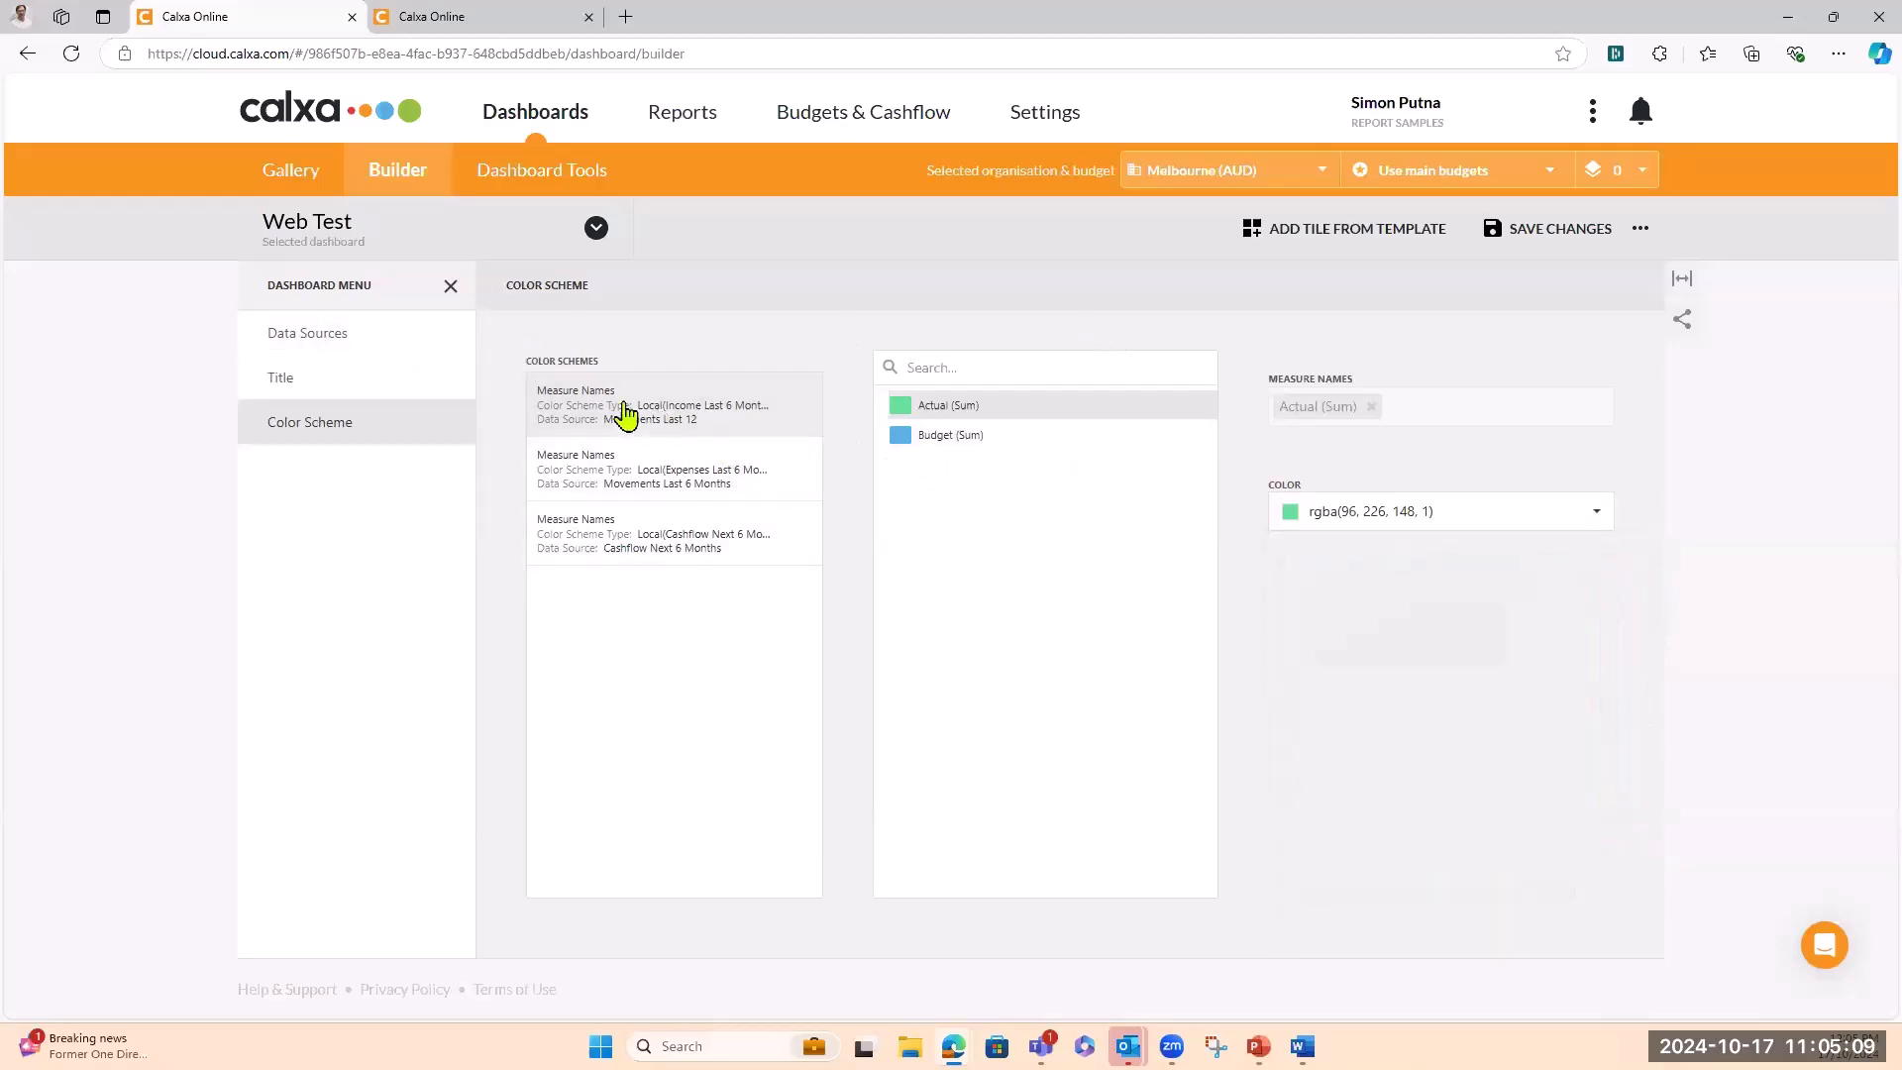
# Set the dashboard title image to Embedded and browse for the image file
pyautogui.click(280, 391)
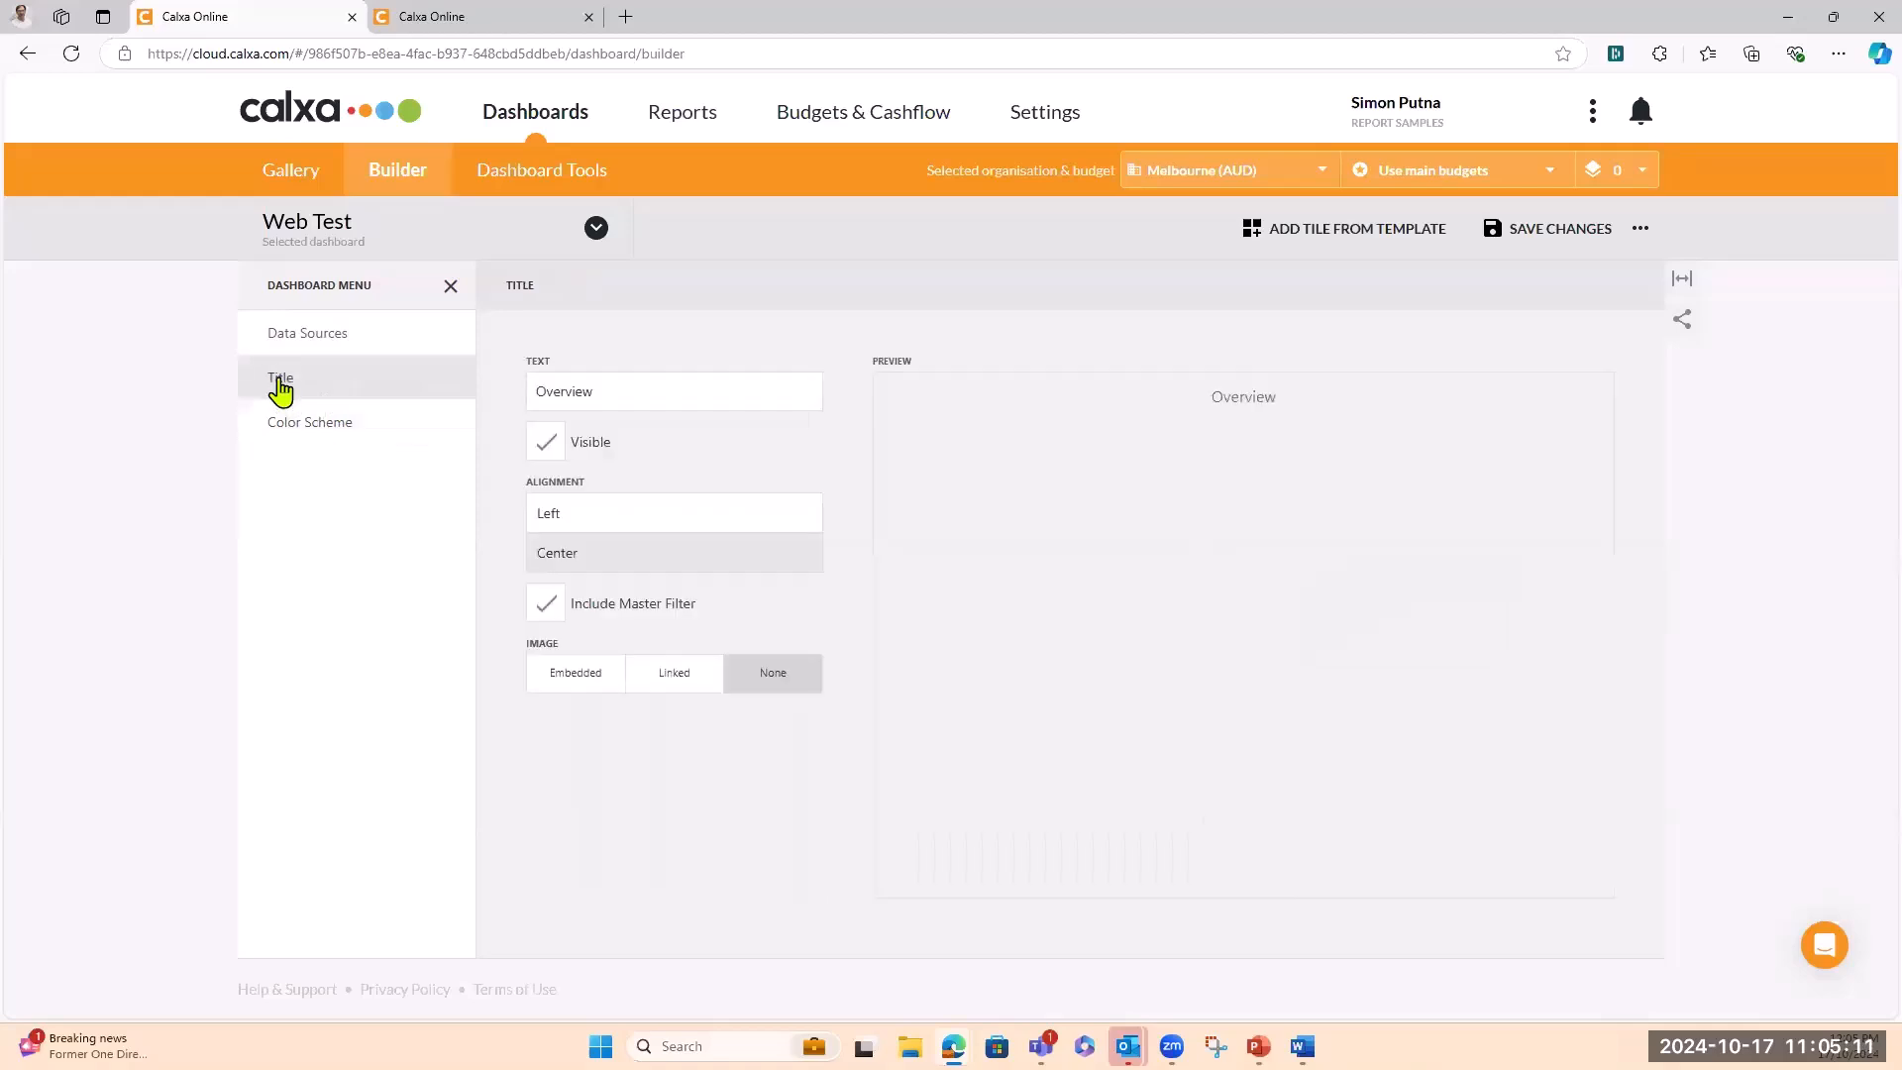
pyautogui.click(581, 682)
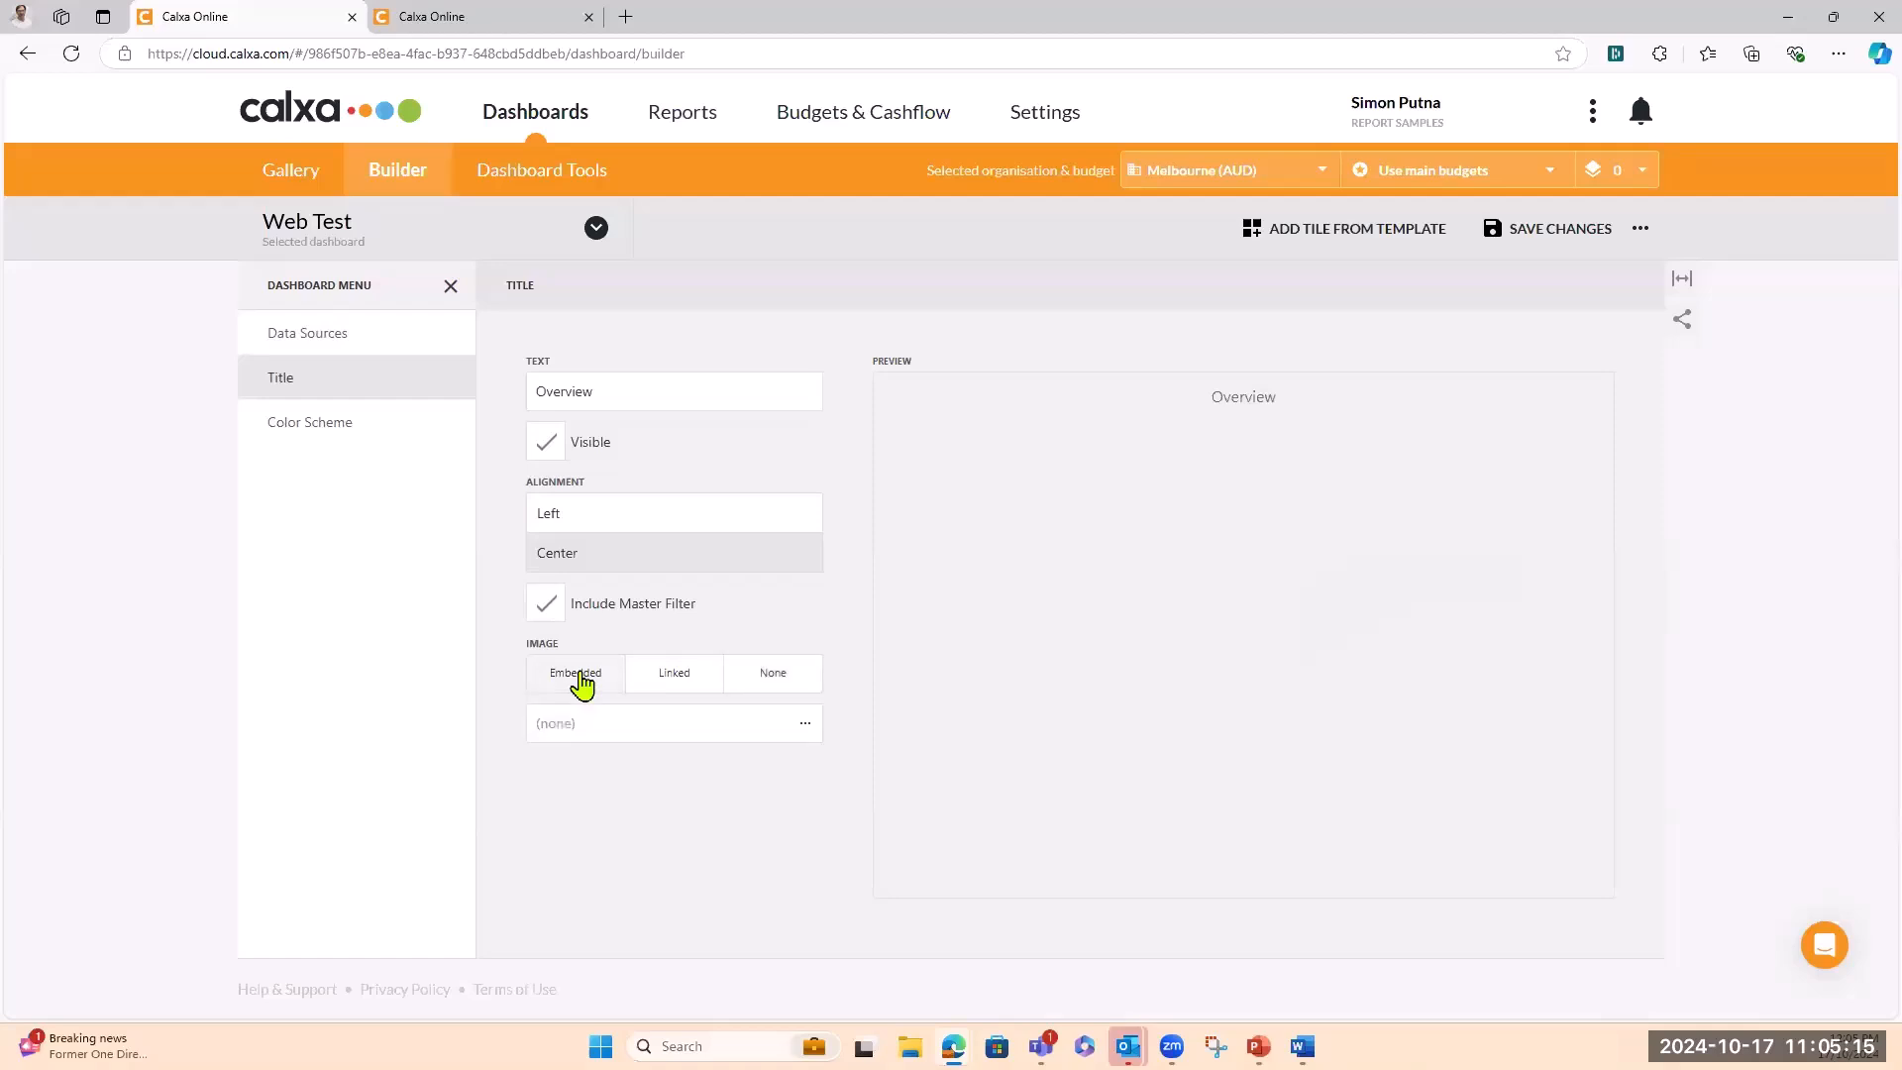
pyautogui.click(808, 728)
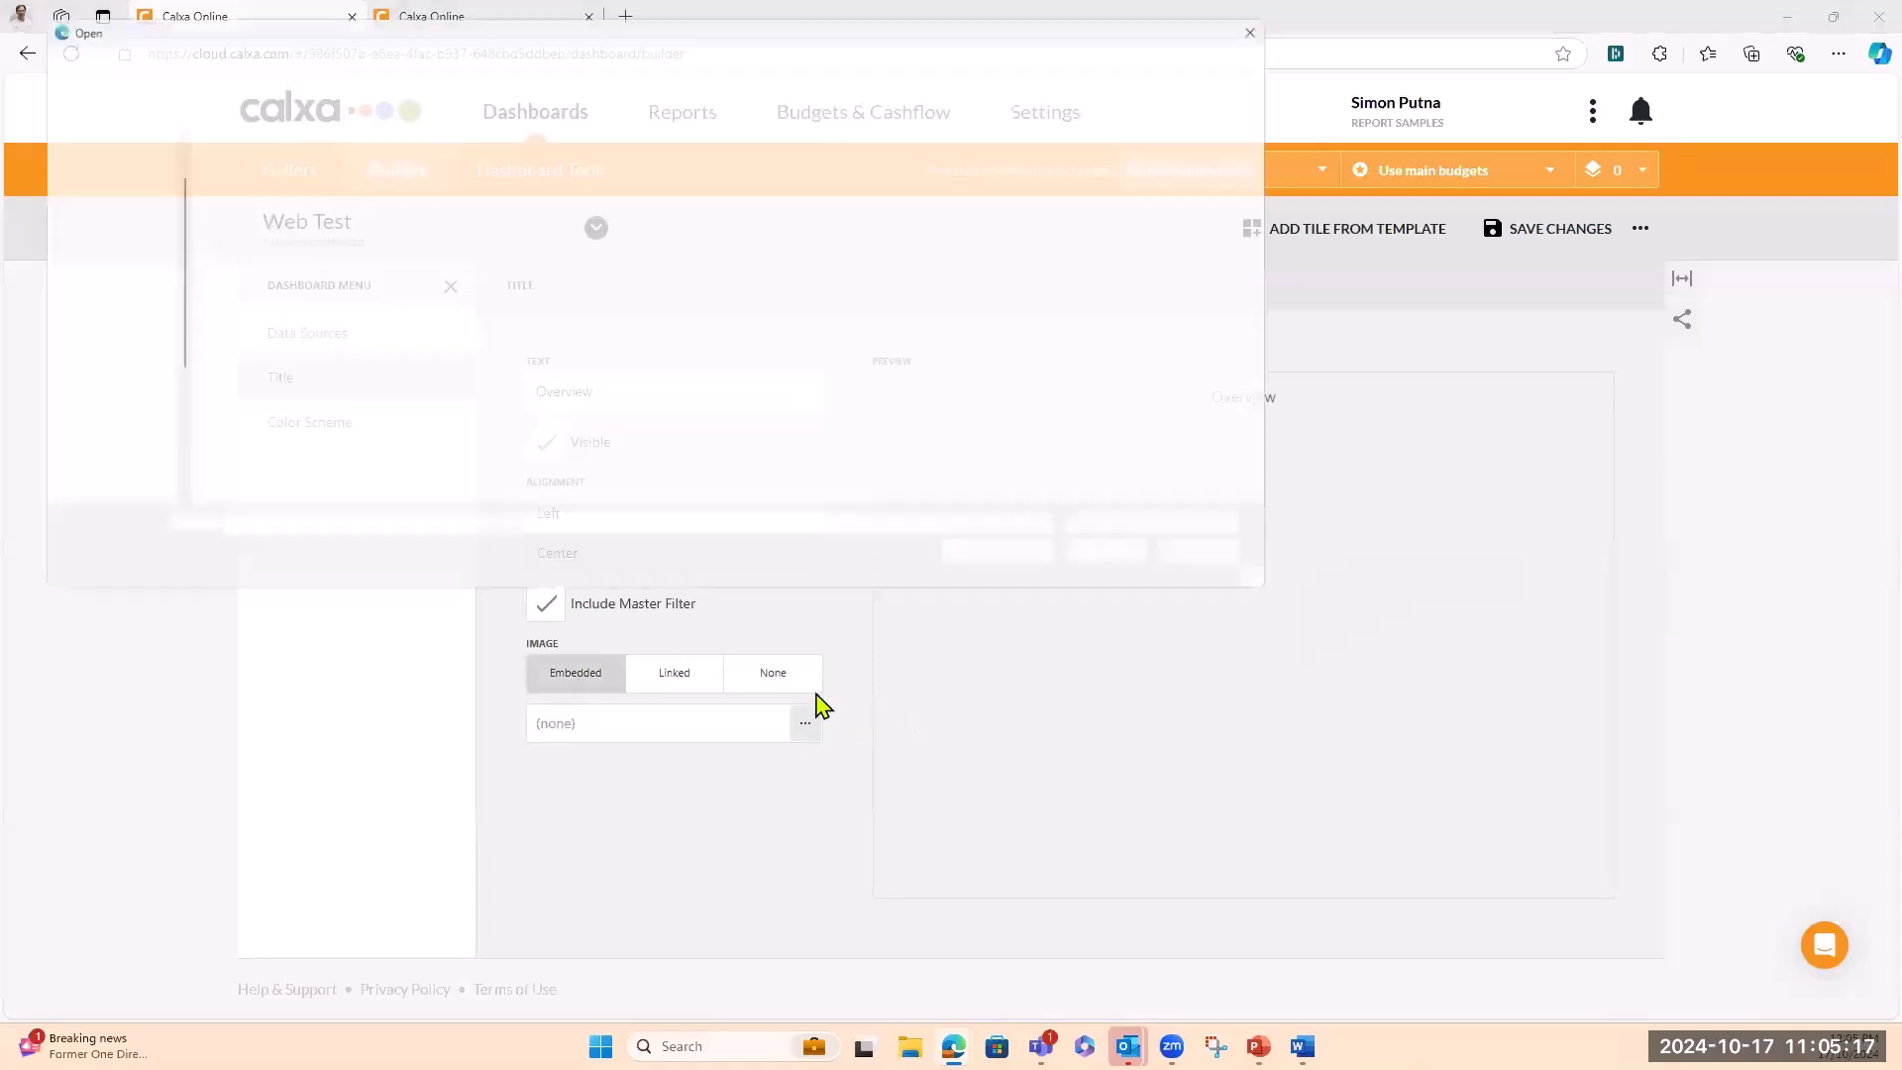
# Open Calxa-Logo-Premier-SmallFormat from C:\Users\<user>\AE Dashboard Basics Webinar, showing All files
pyautogui.moveTo(155, 337); pyautogui.dragTo(153, 475)
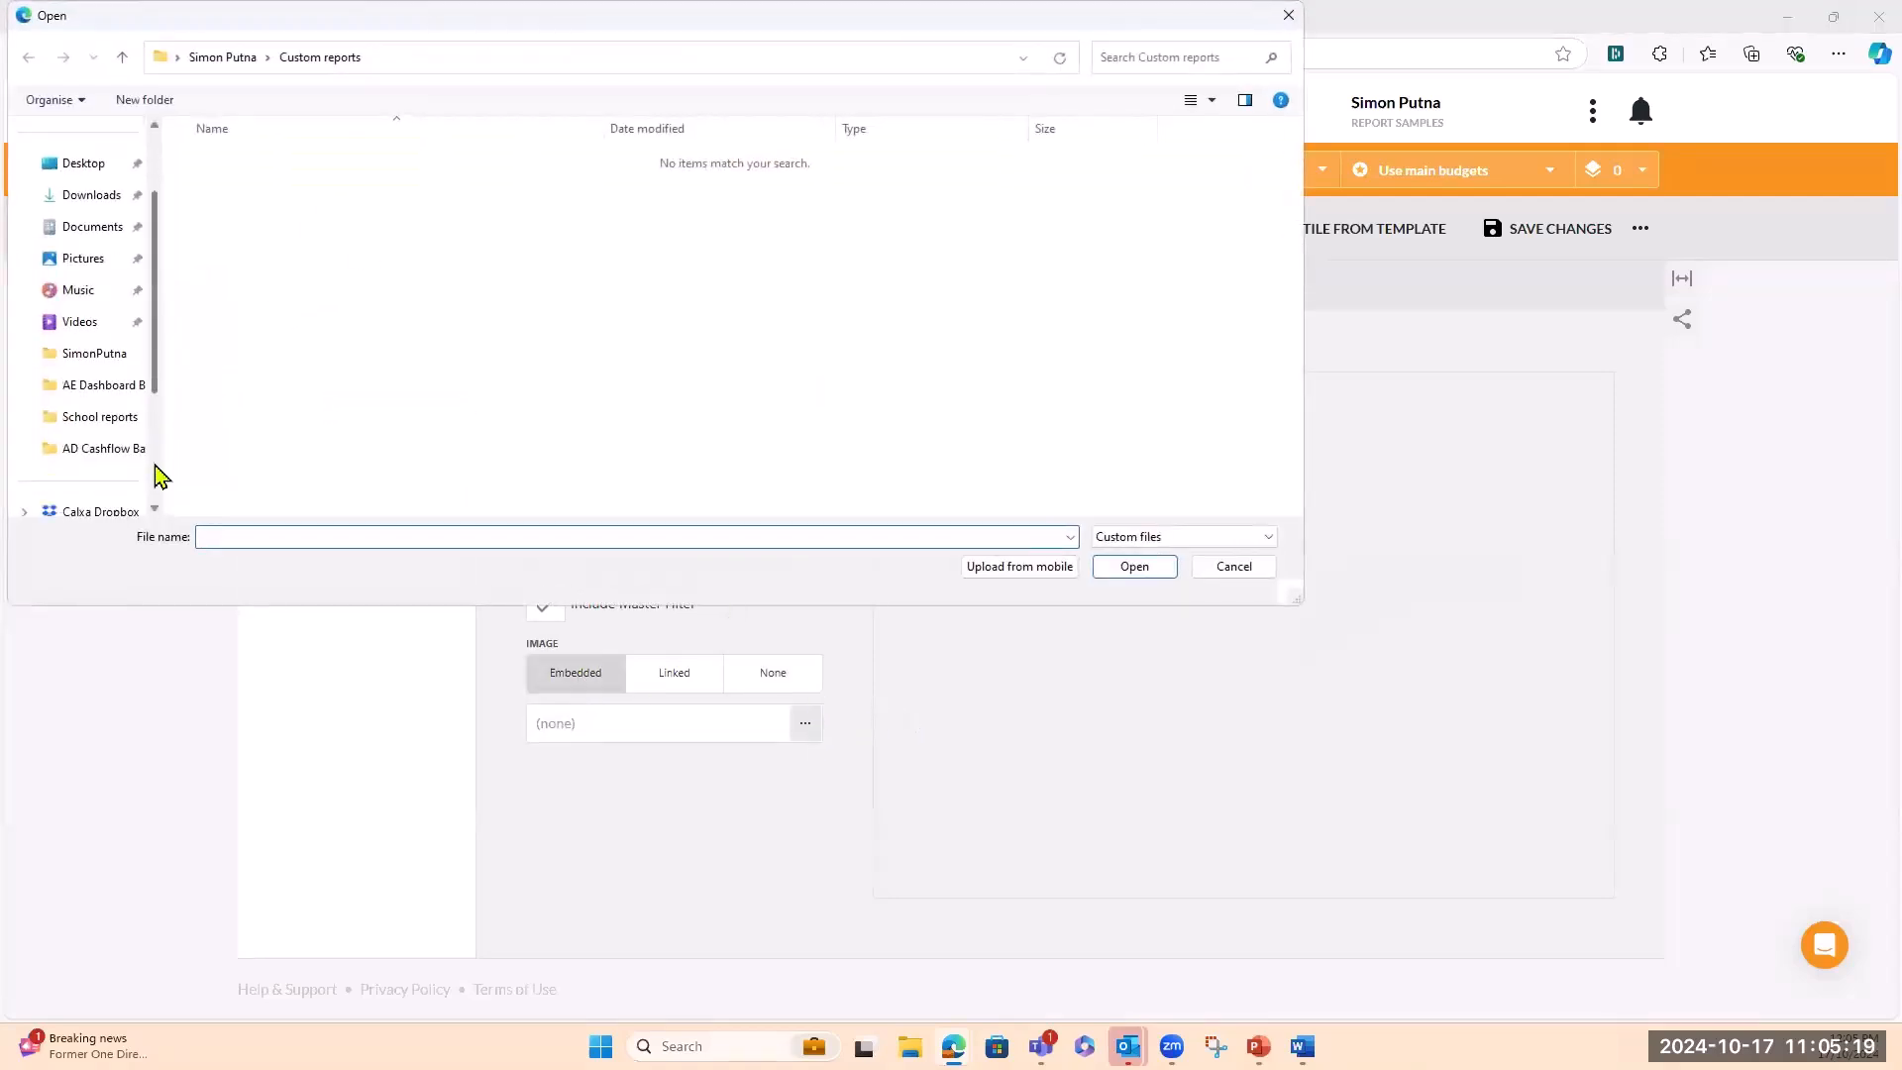
pyautogui.click(120, 424)
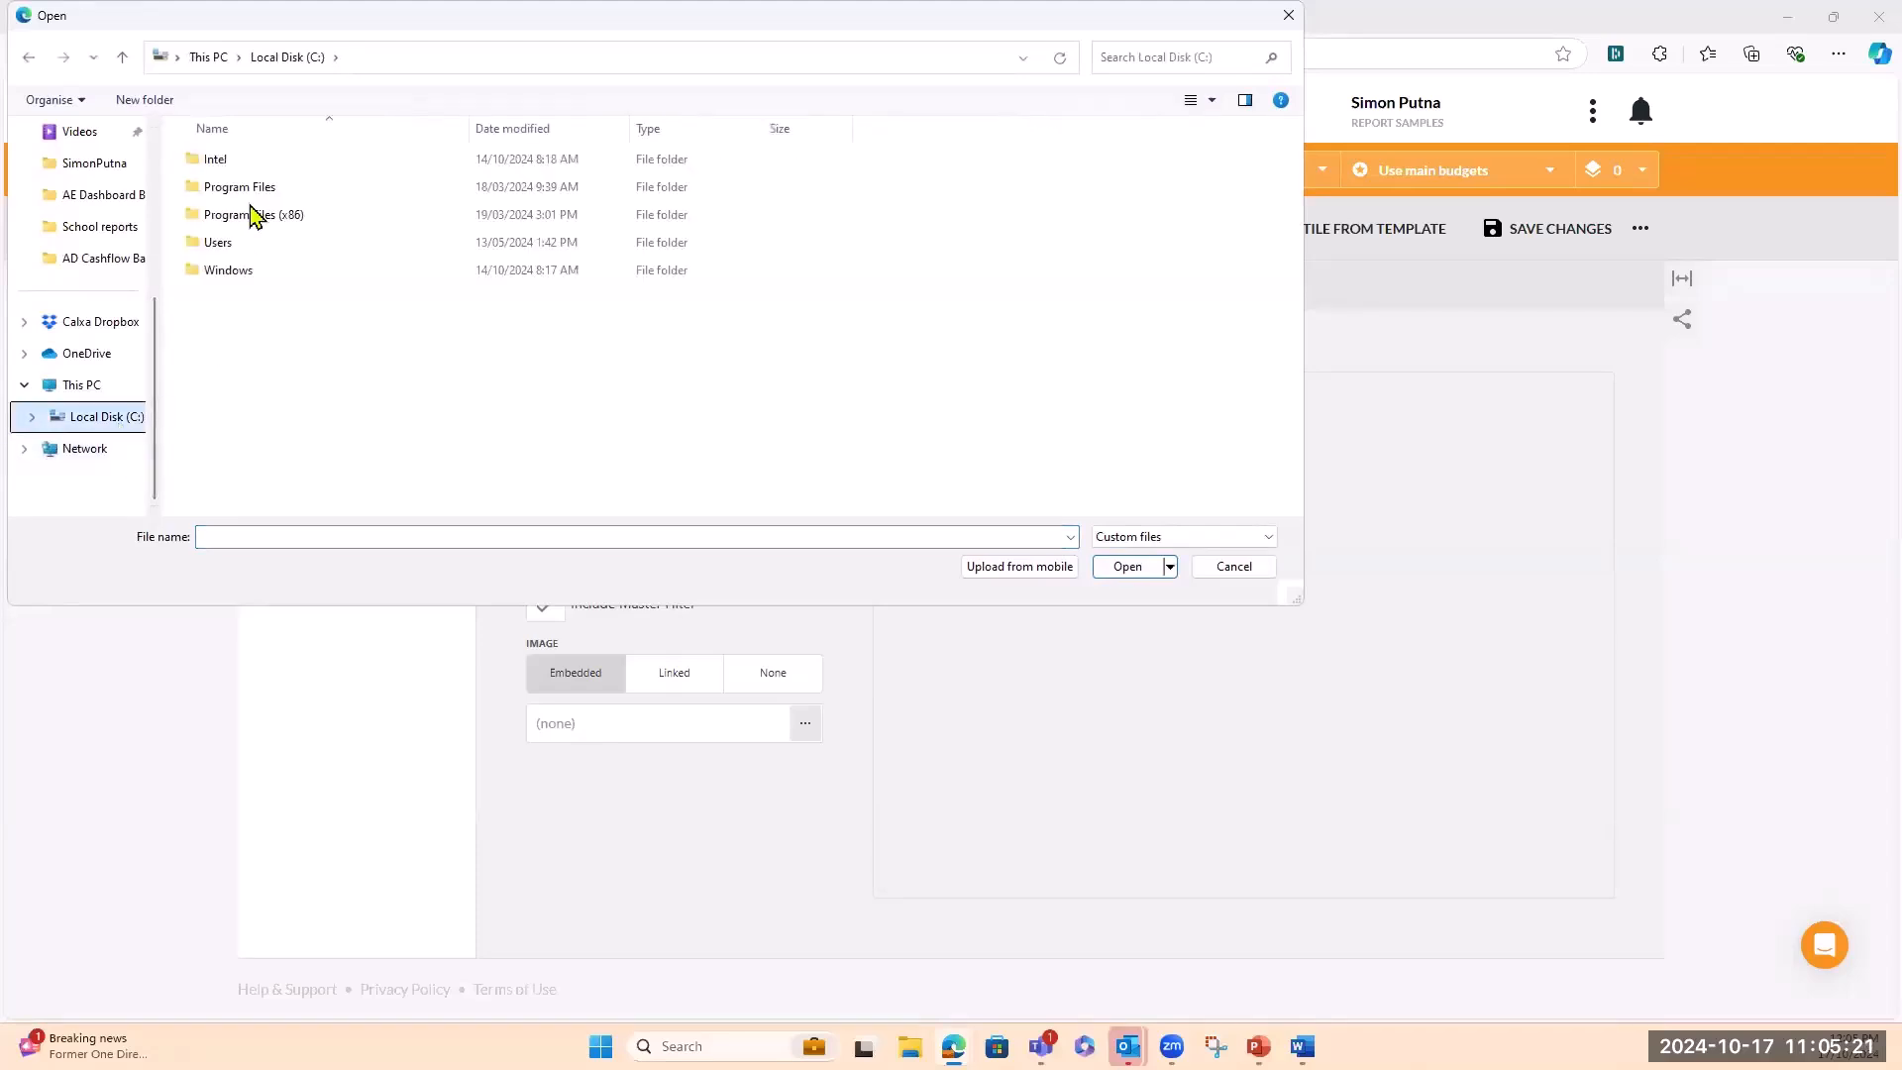
pyautogui.doubleClick(224, 242)
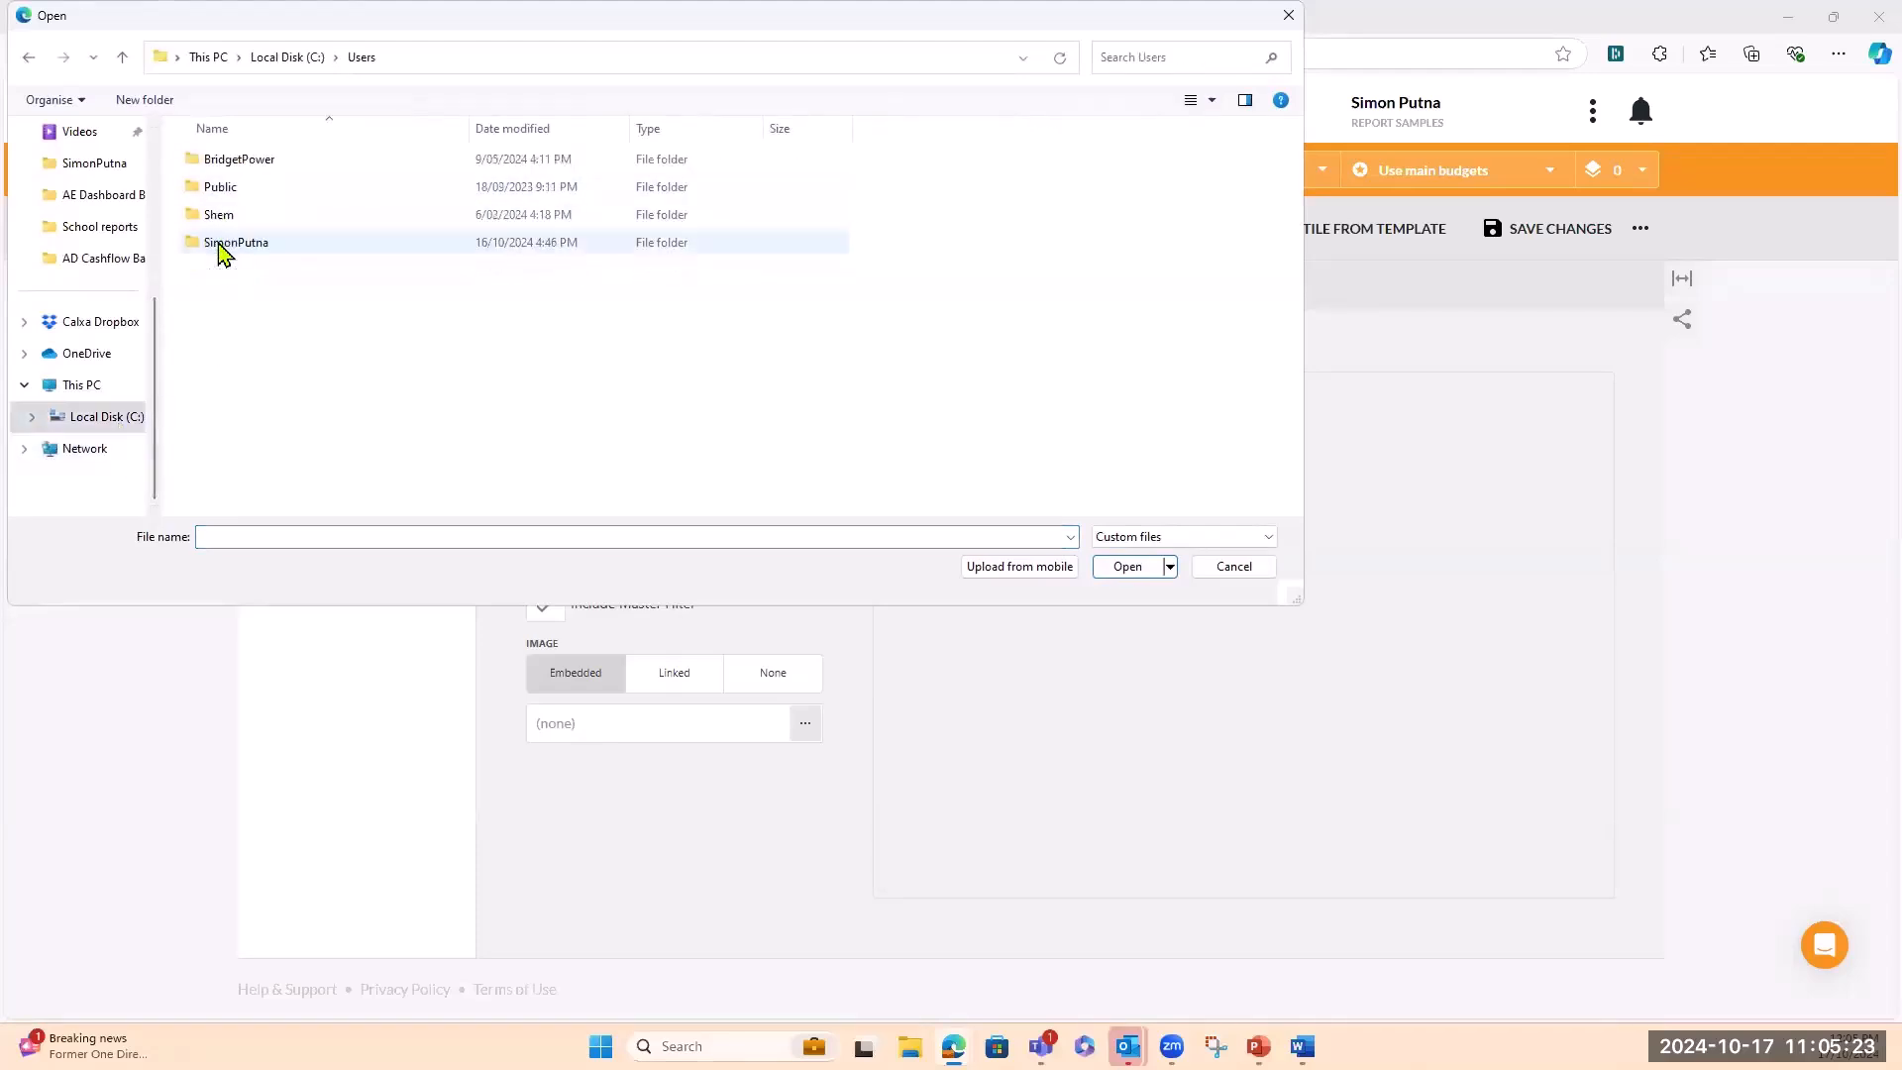
pyautogui.doubleClick(222, 245)
pyautogui.doubleClick(240, 270)
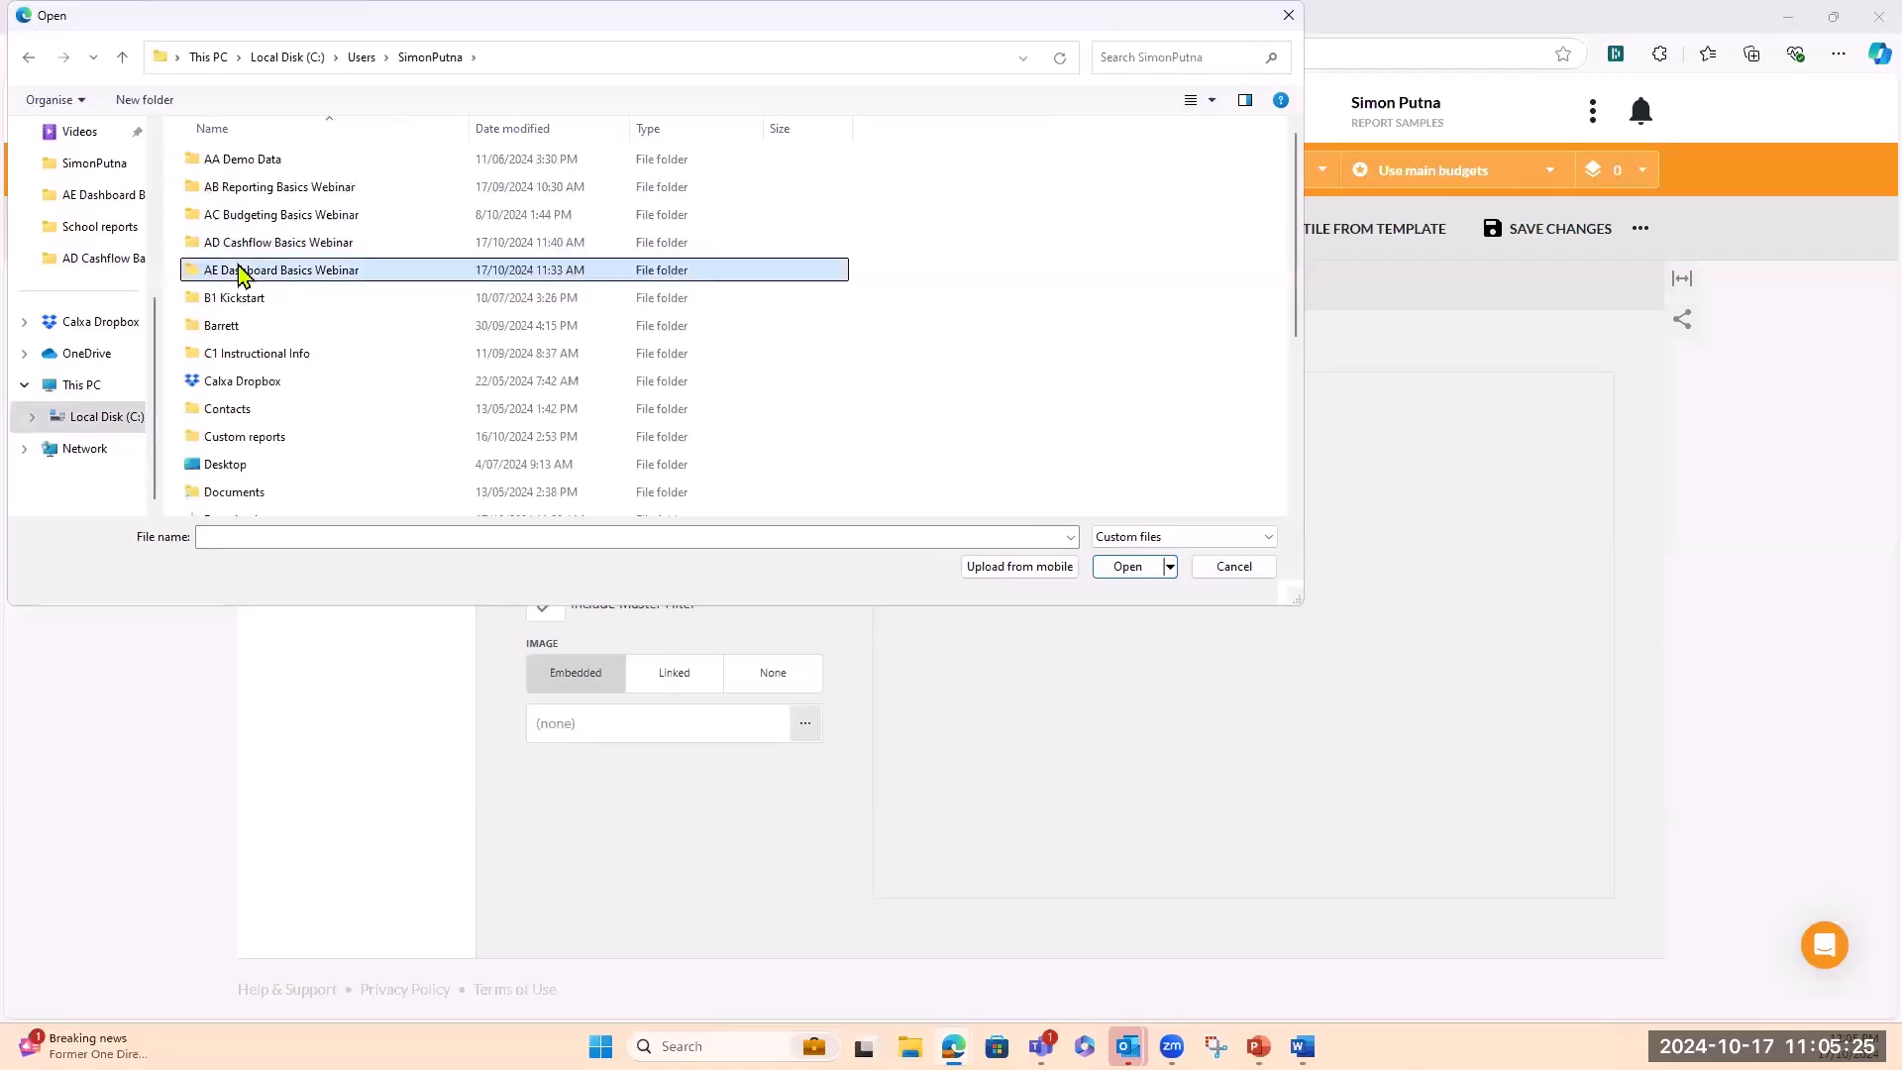
pyautogui.click(1226, 547)
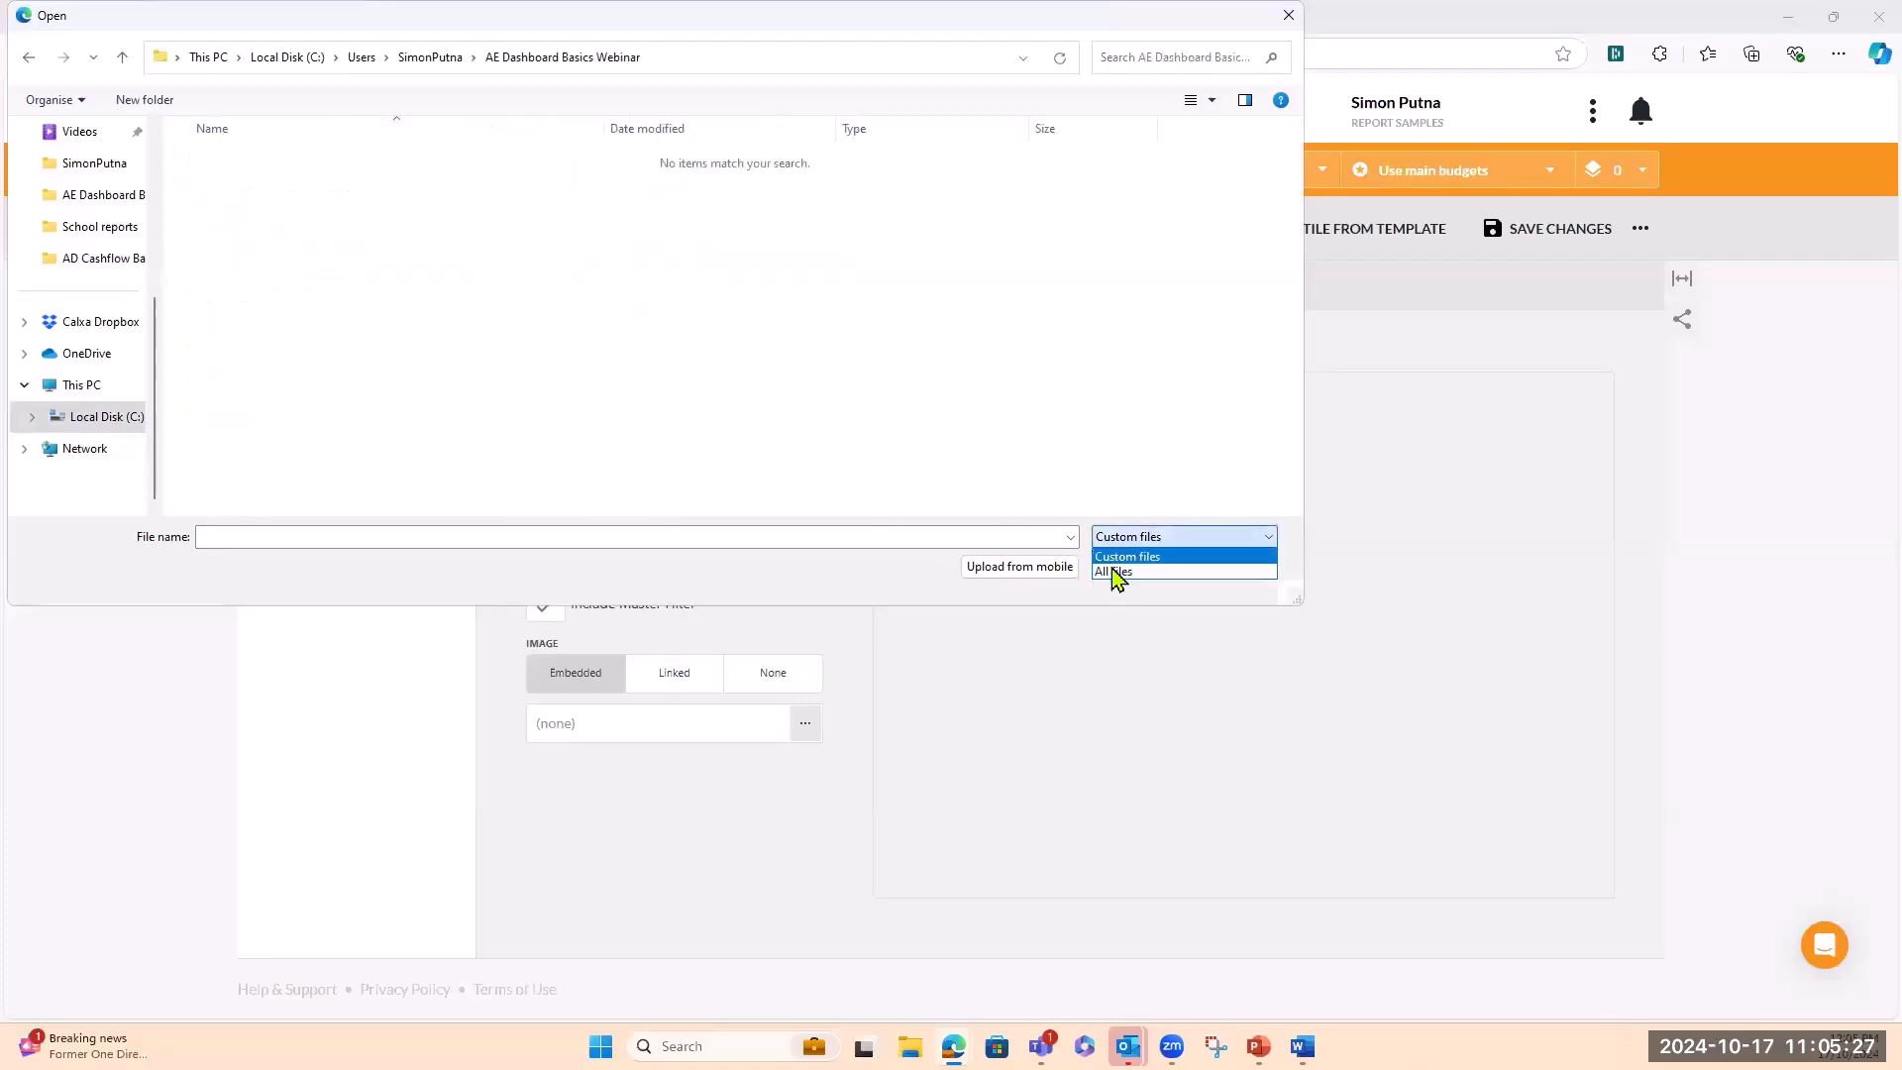
pyautogui.click(1106, 556)
pyautogui.click(238, 159)
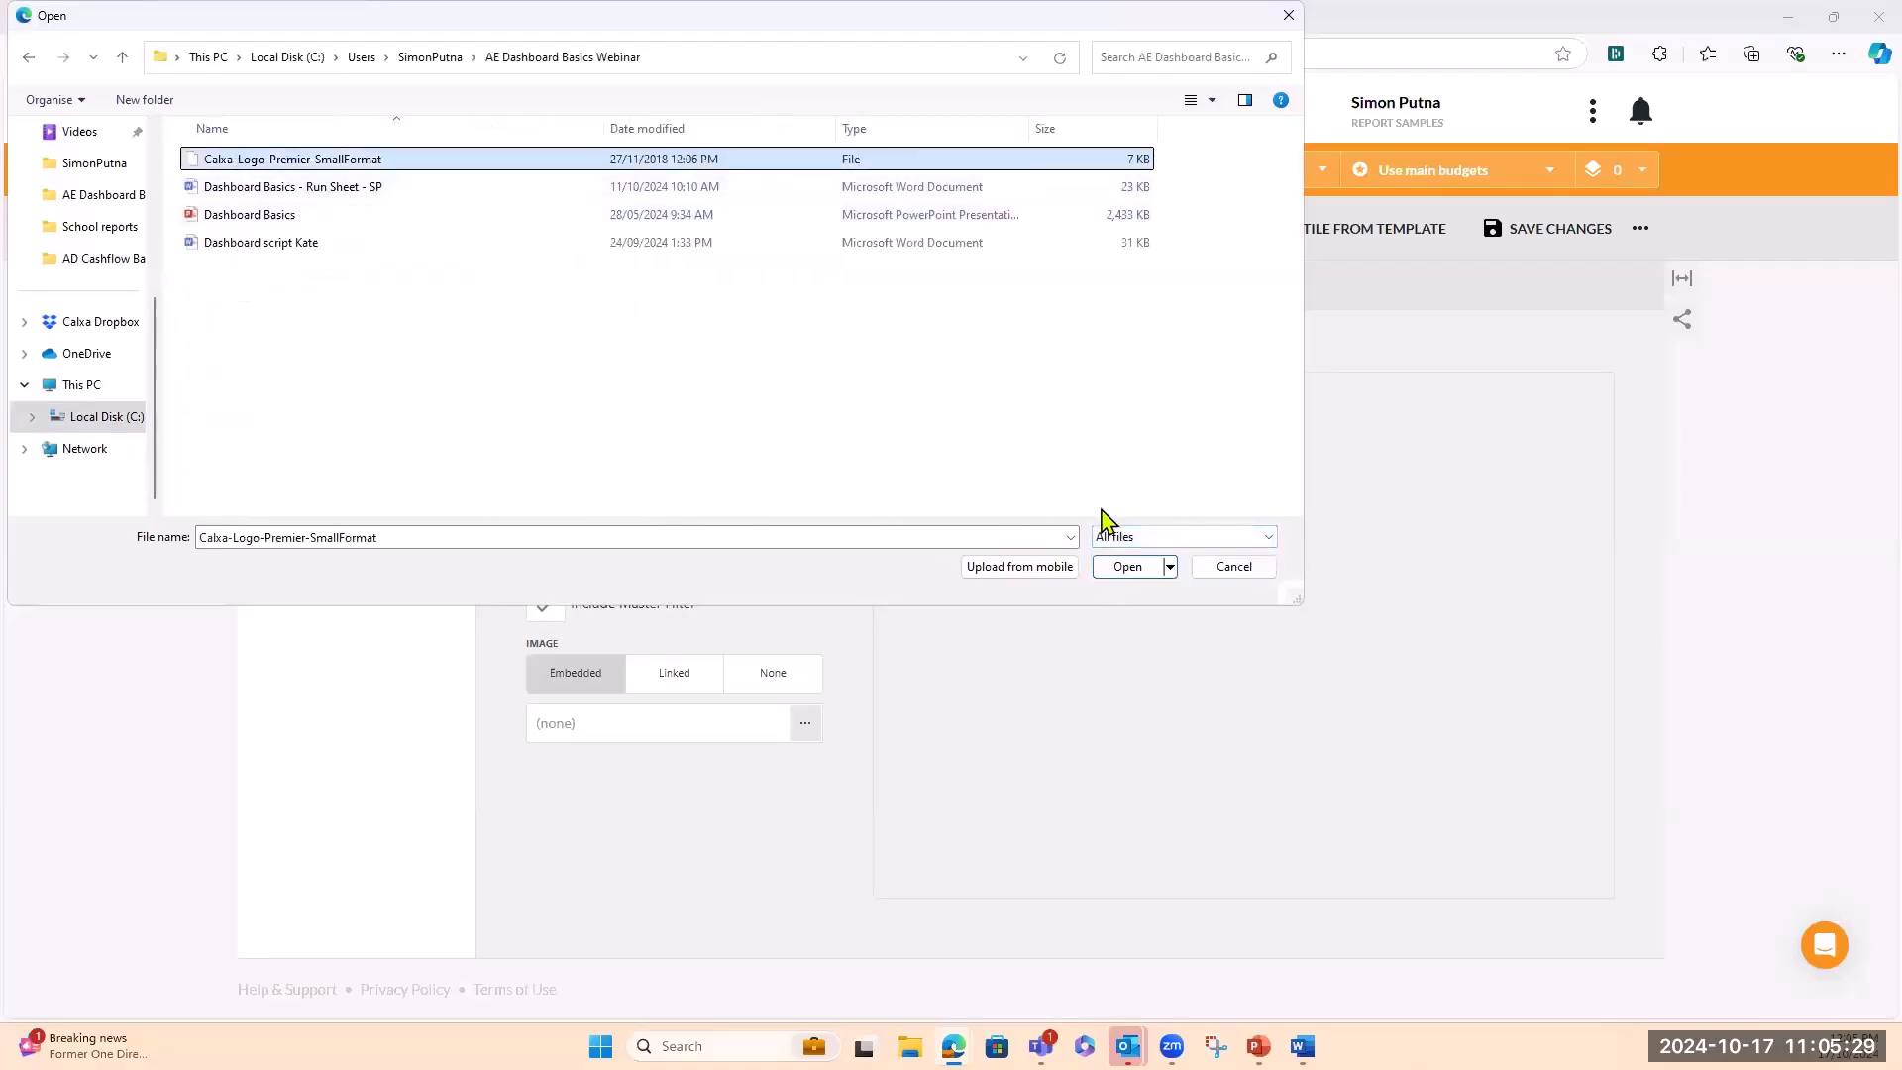
pyautogui.click(1128, 565)
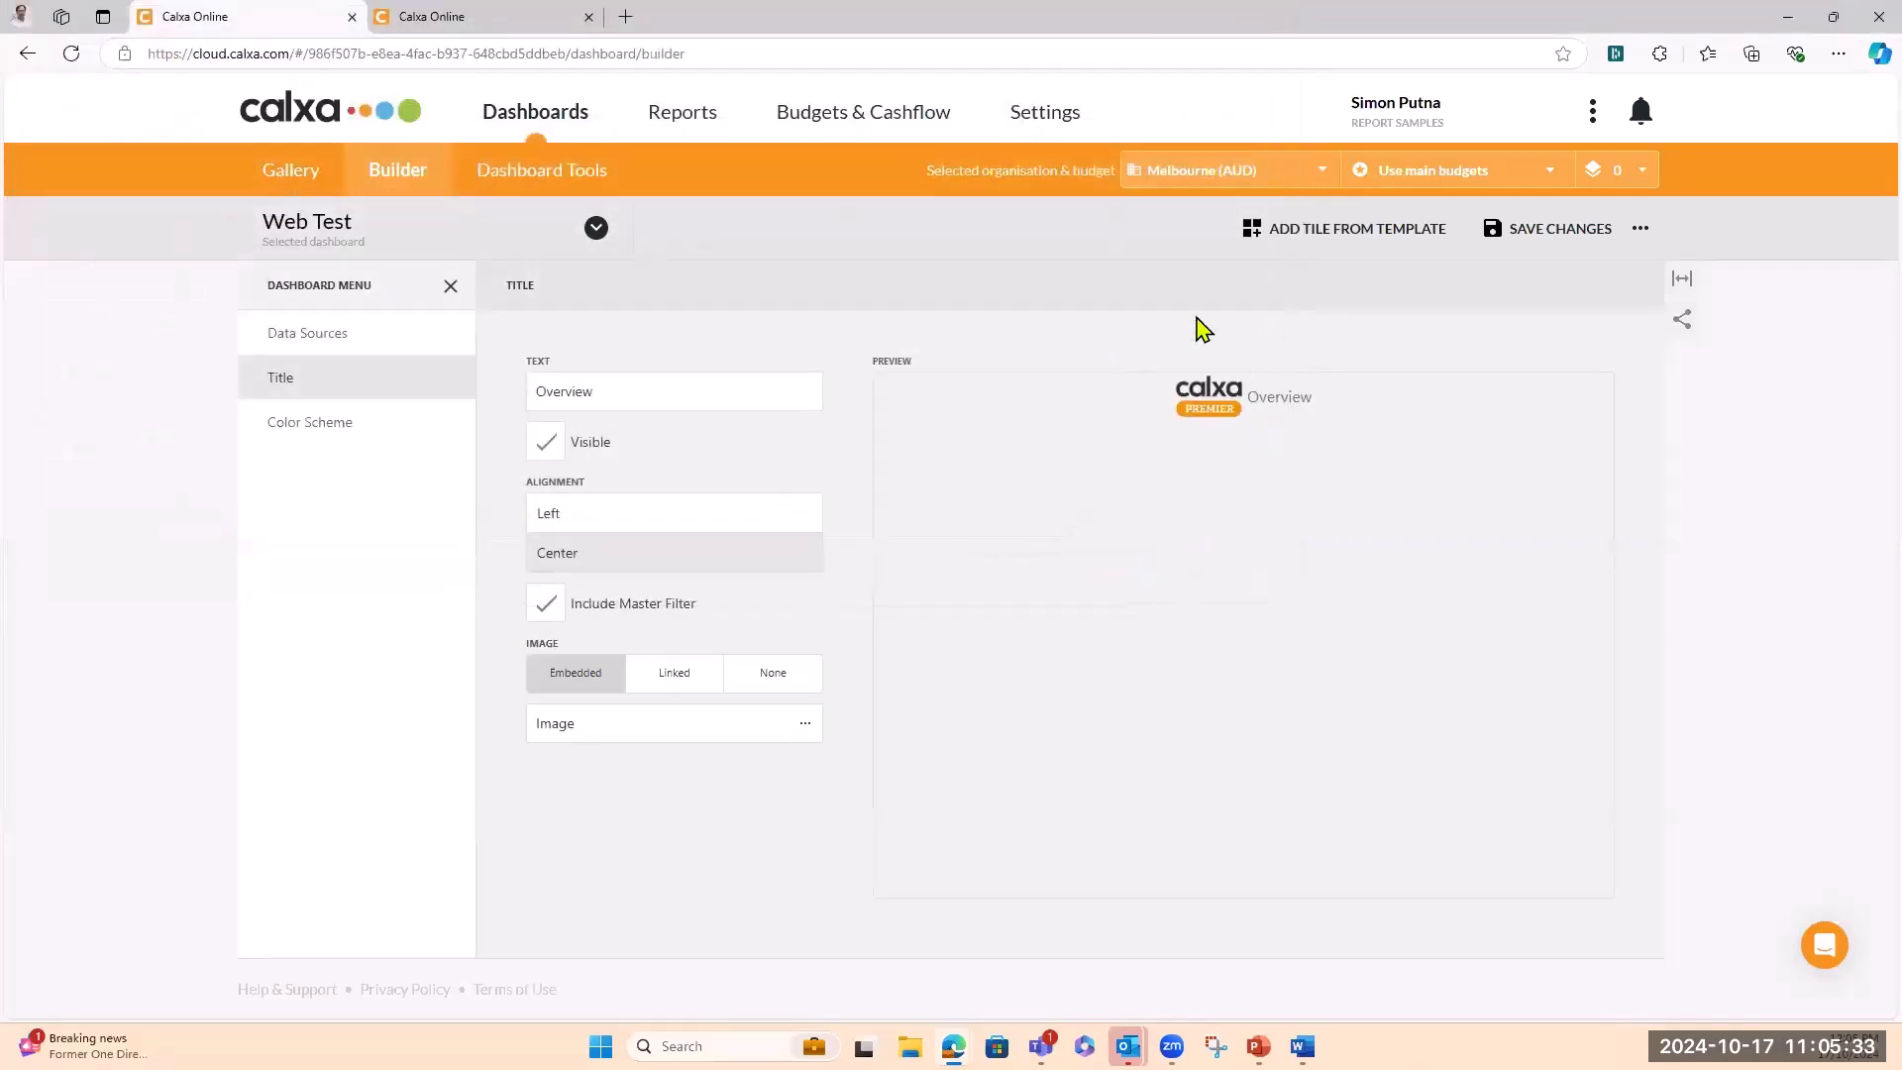
# Save the Web Test dashboard and close the Dashboard Menu
pyautogui.click(1493, 244)
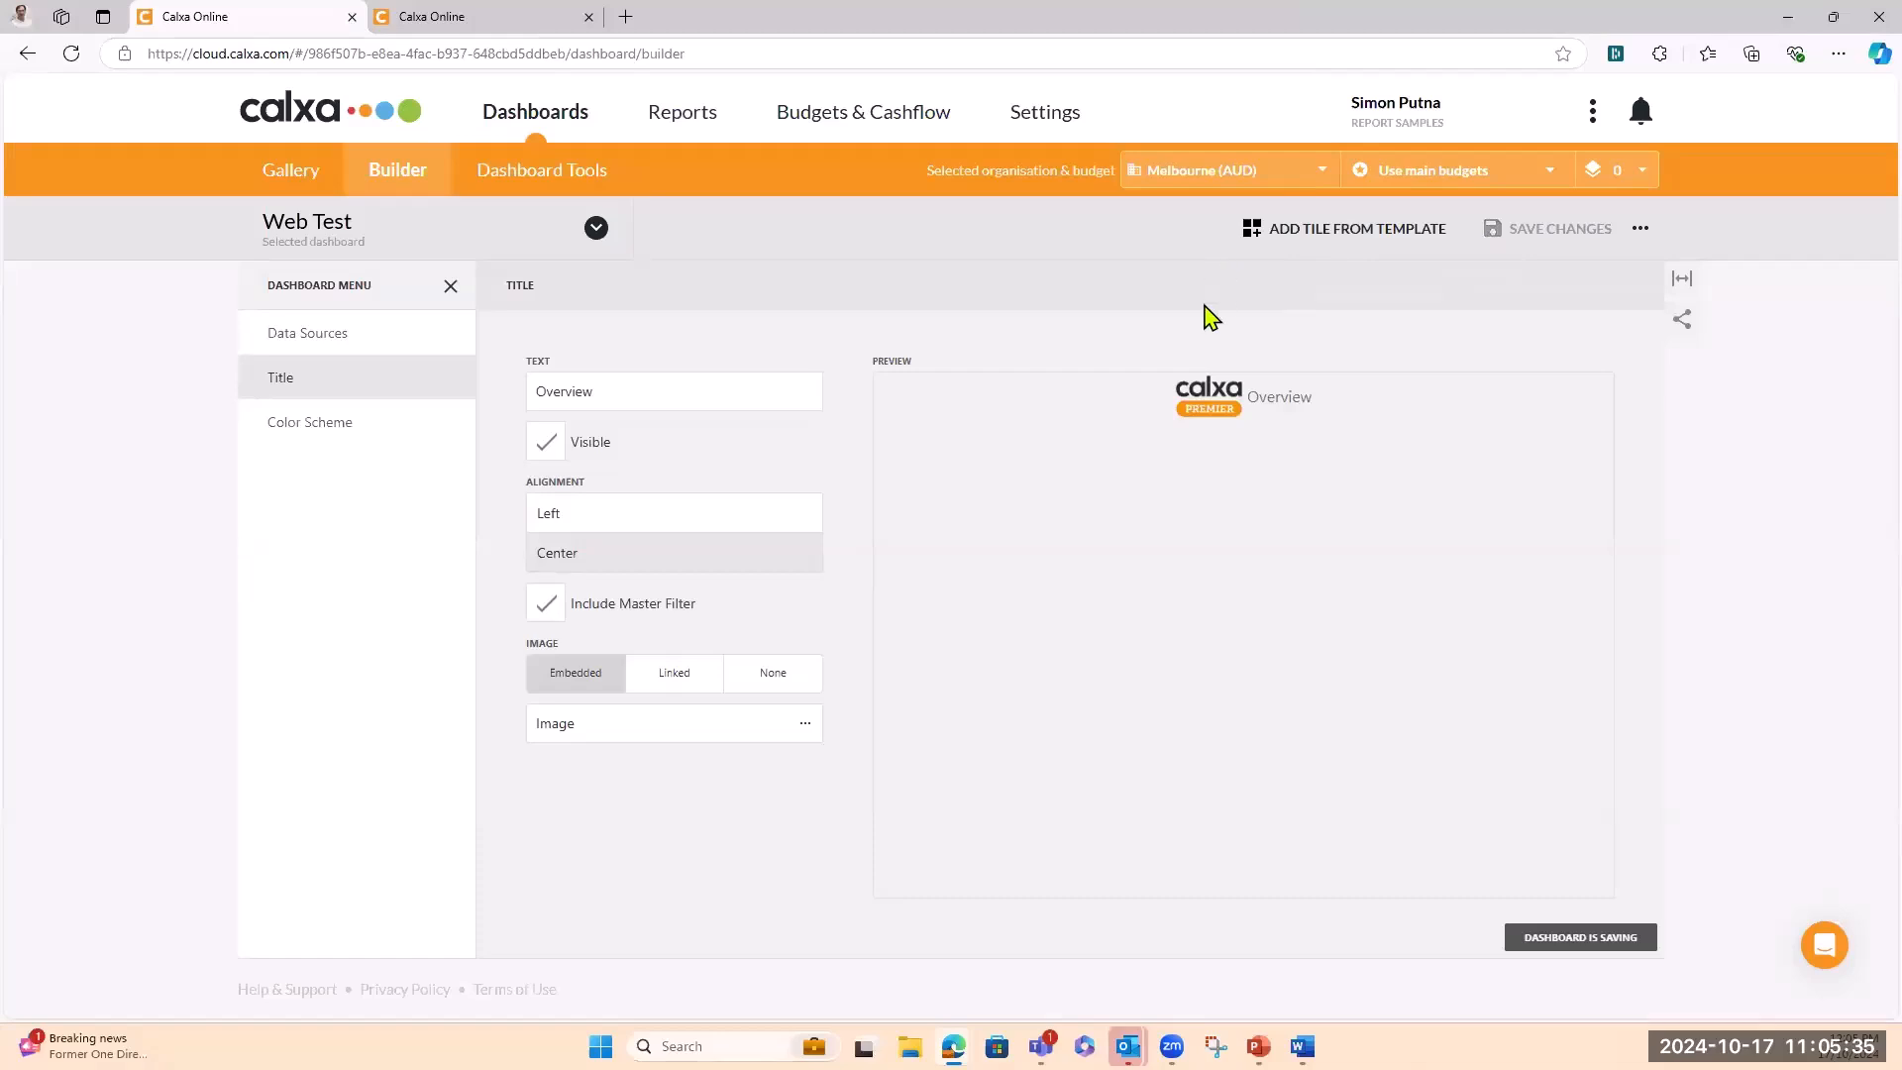
pyautogui.click(449, 287)
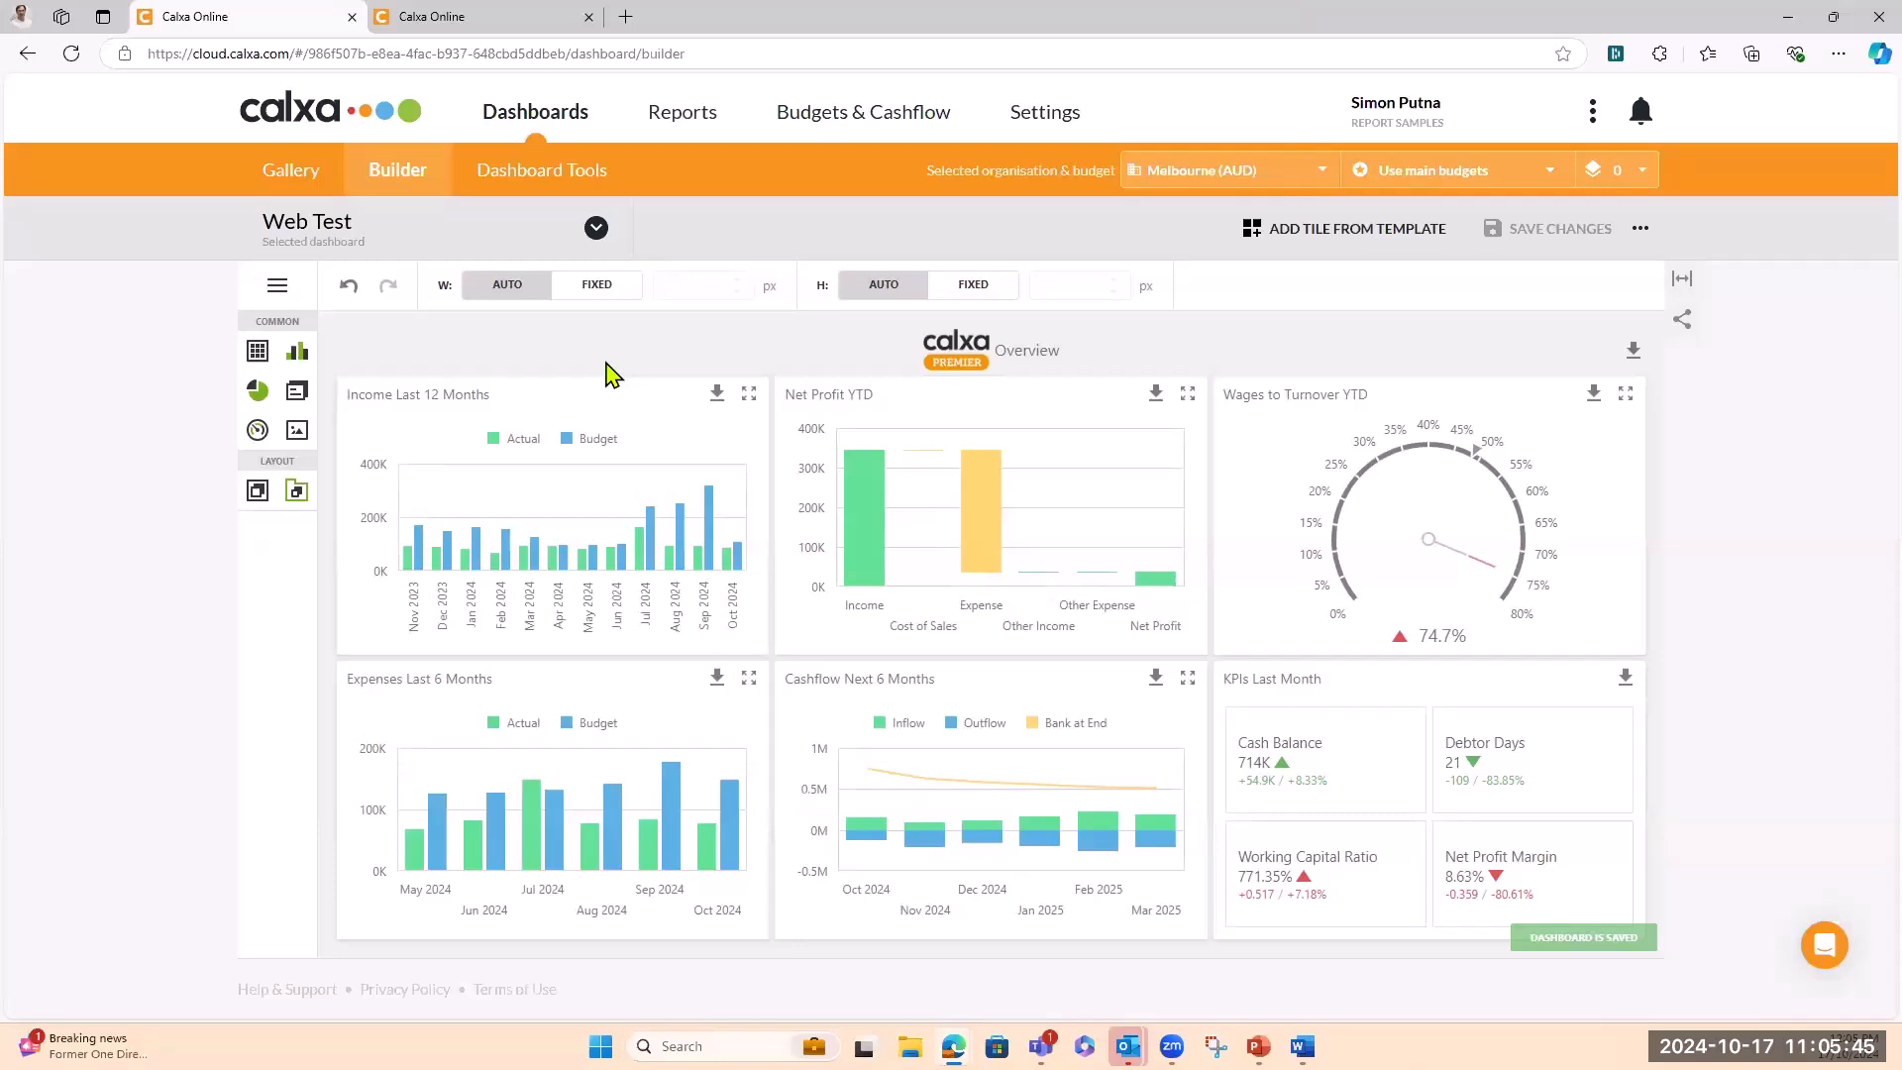
# Move the Income Last 12 Months tile to the dashboard's left side and resize it to span both rows
pyautogui.click(558, 428)
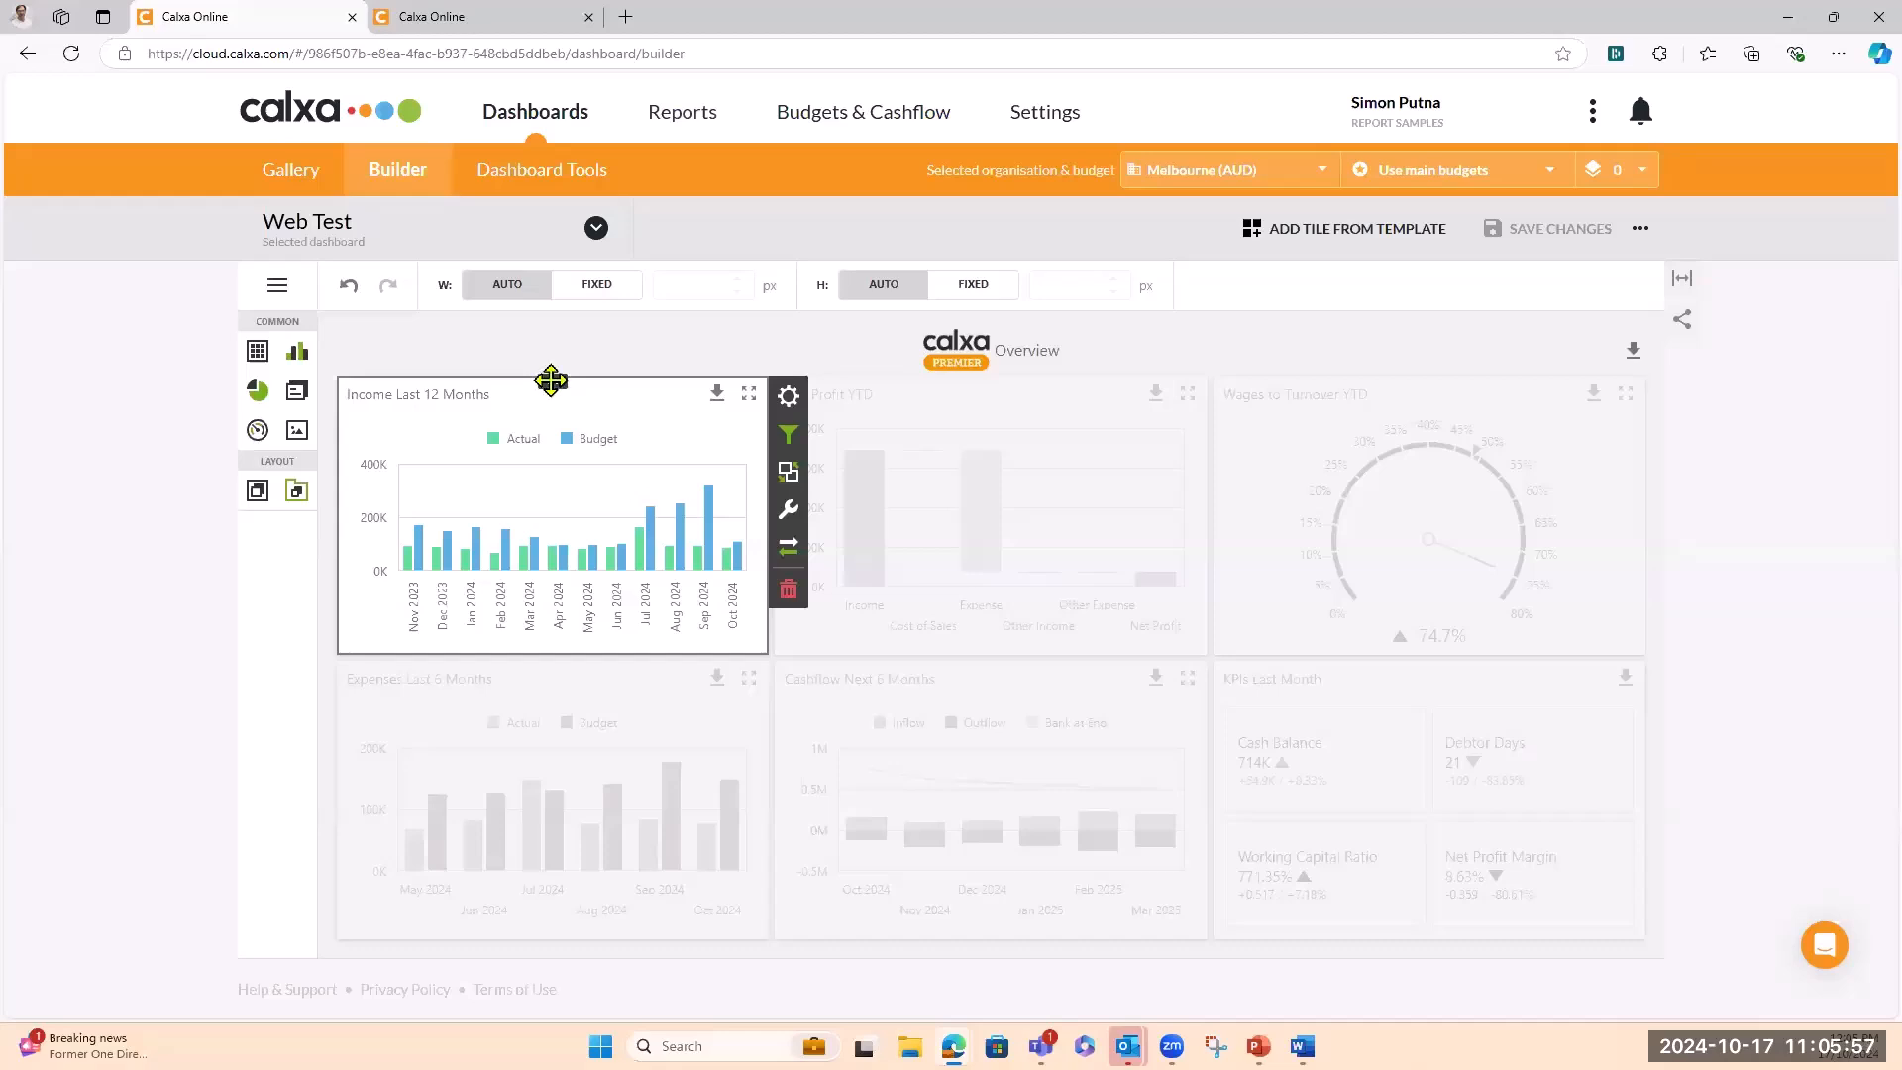
pyautogui.moveTo(550, 380); pyautogui.dragTo(998, 558)
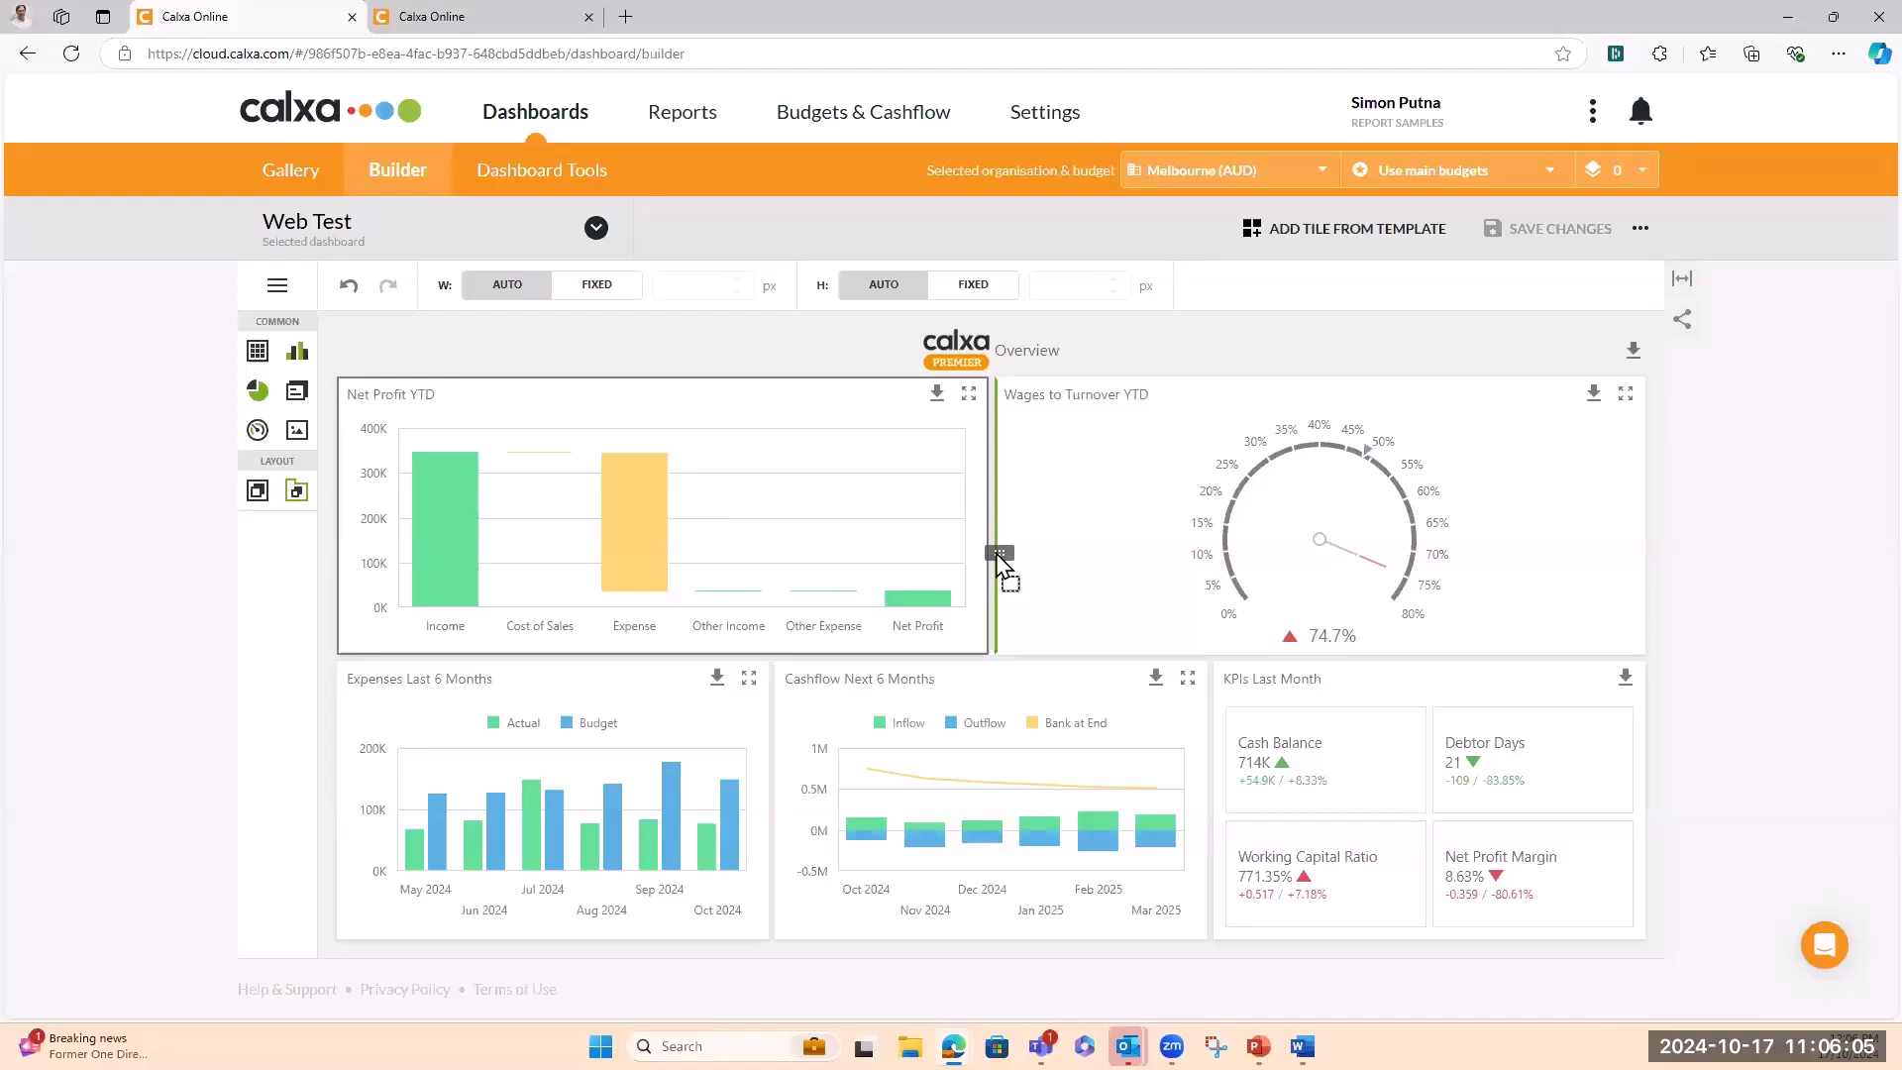
pyautogui.moveTo(998, 558); pyautogui.dragTo(993, 564)
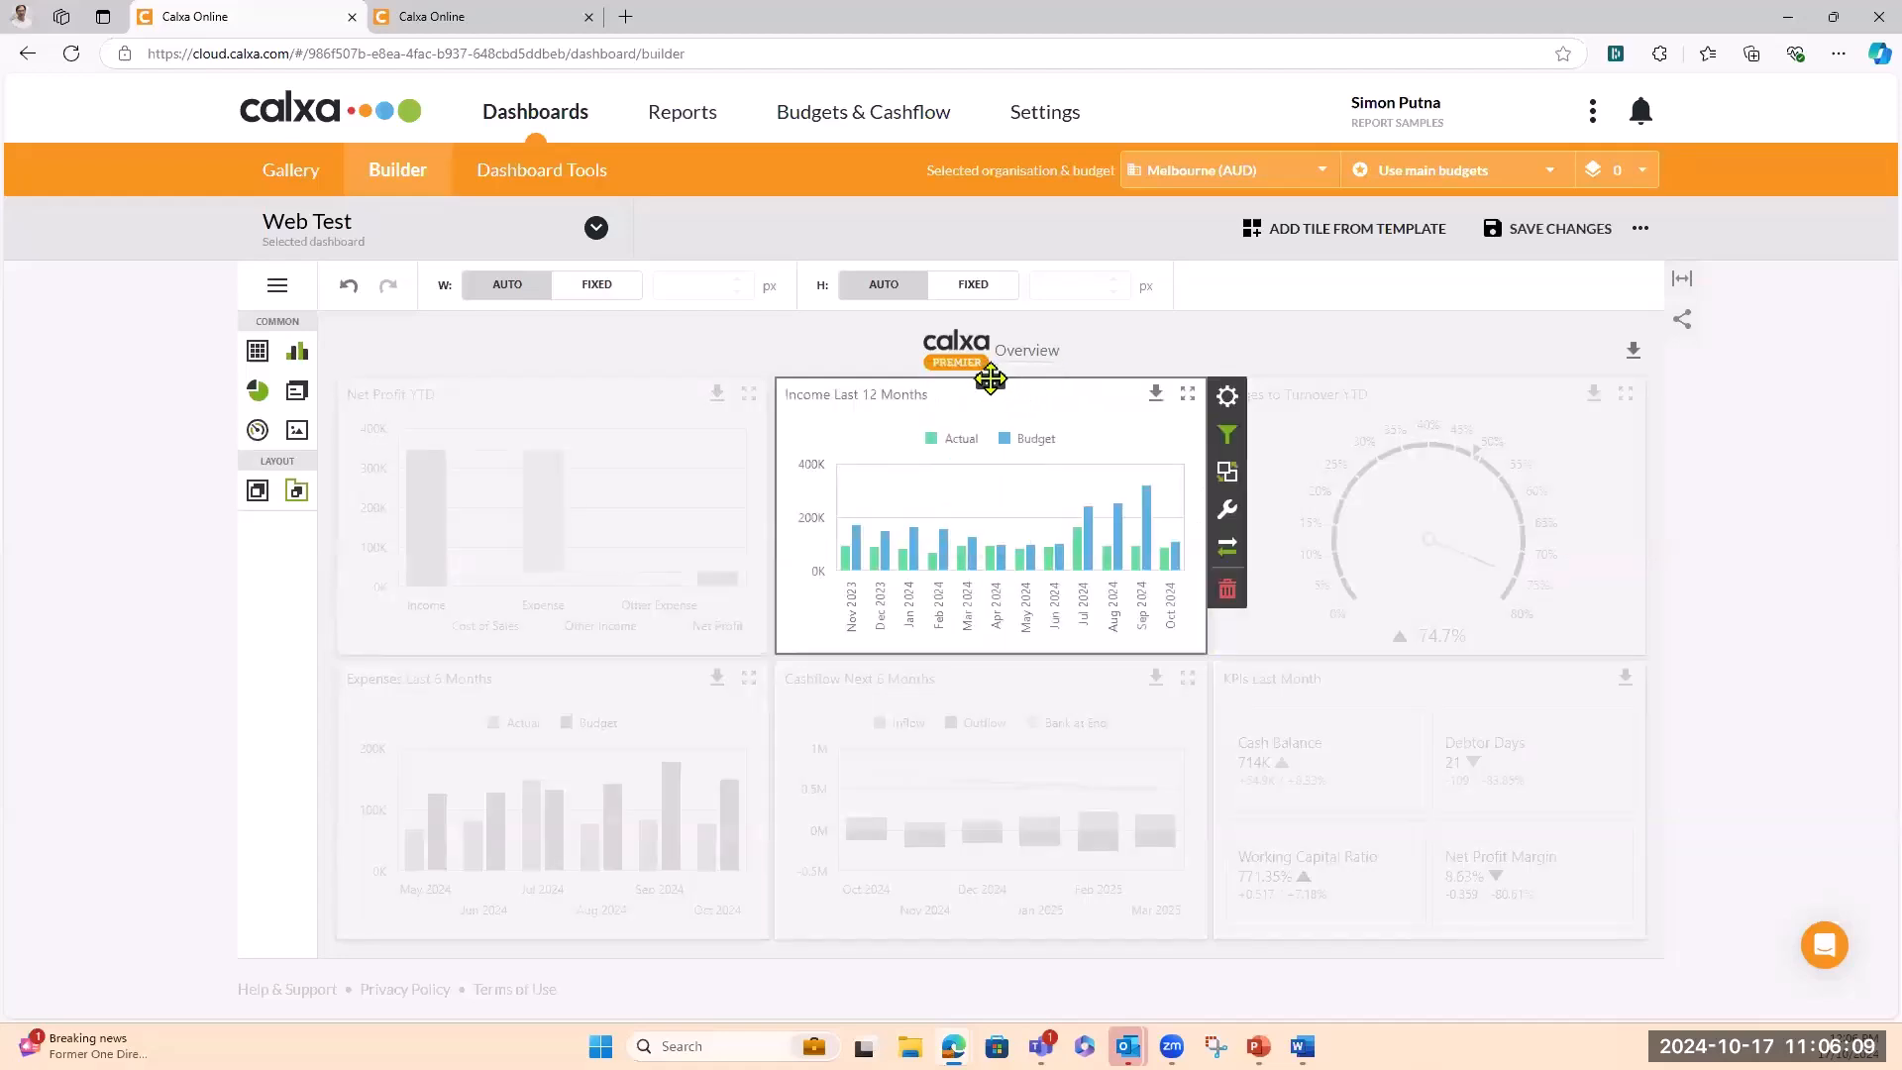
pyautogui.moveTo(990, 379); pyautogui.dragTo(521, 549)
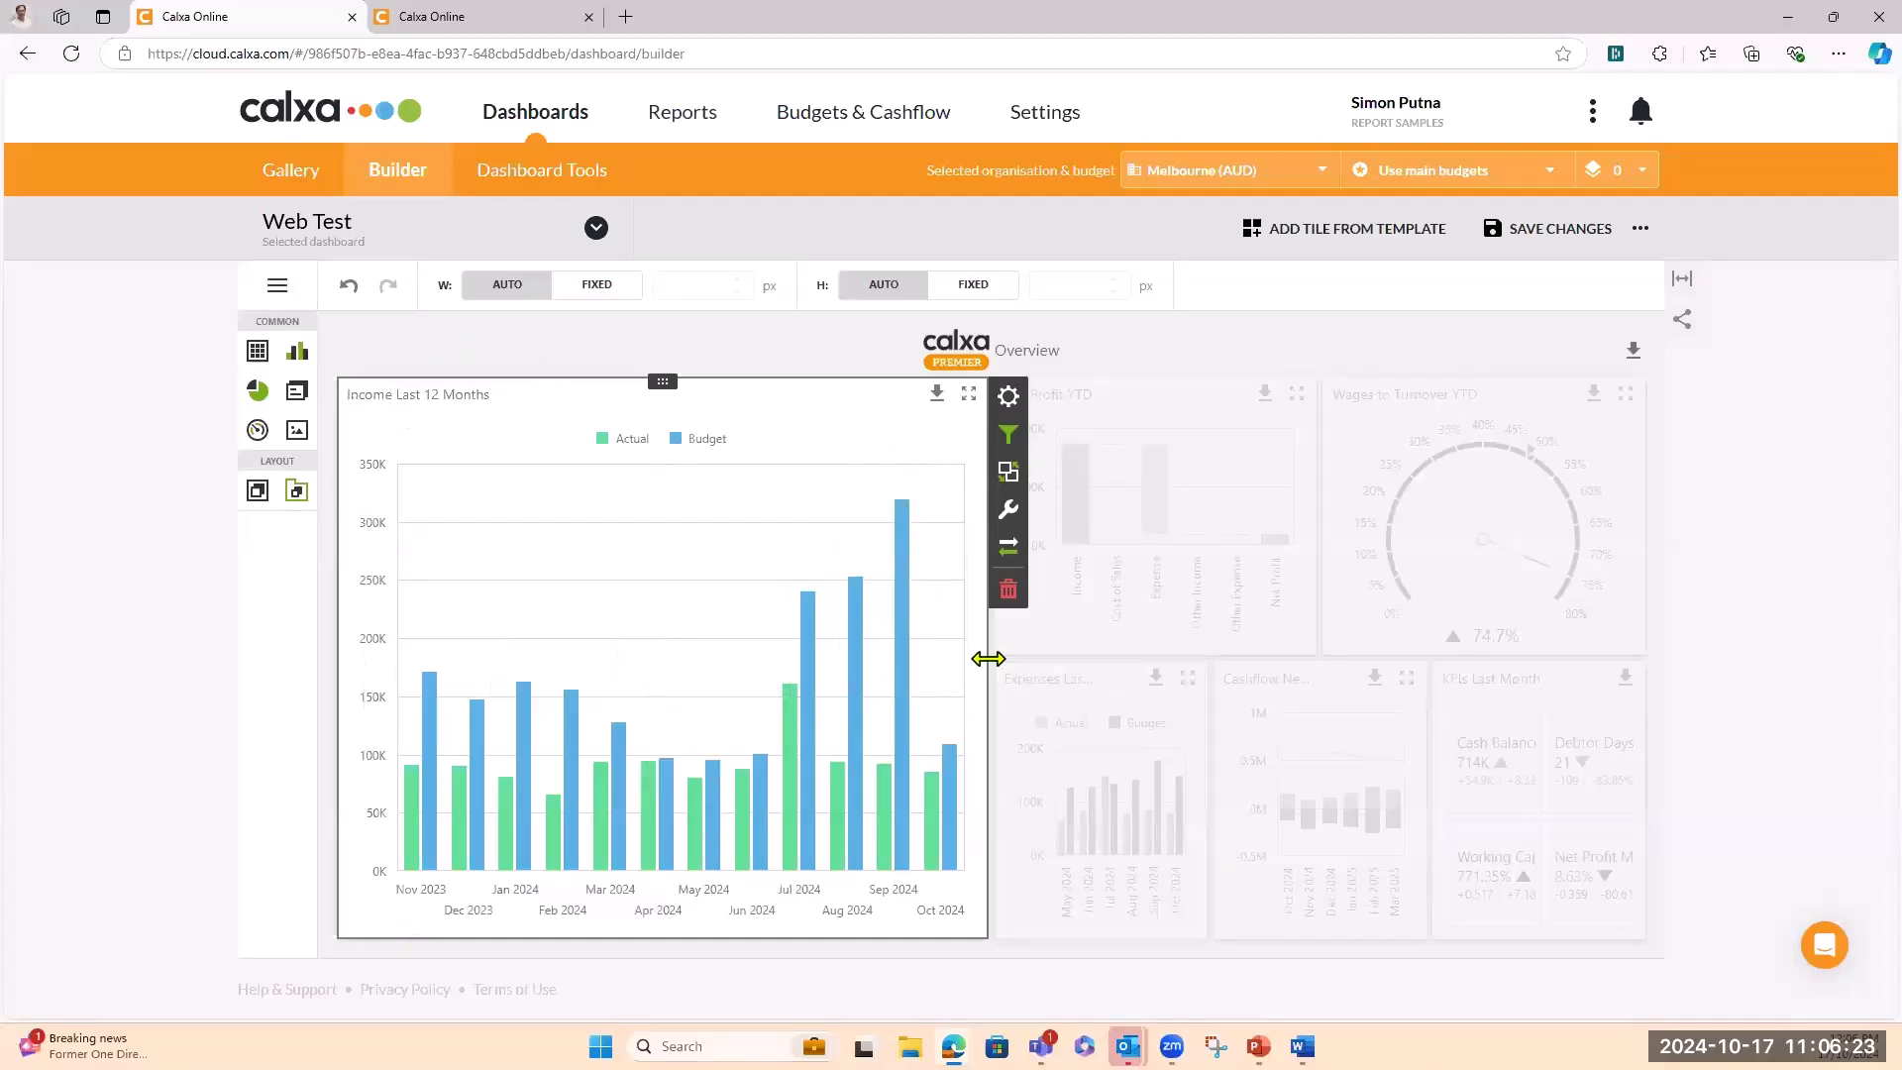
pyautogui.moveTo(988, 659); pyautogui.dragTo(854, 662)
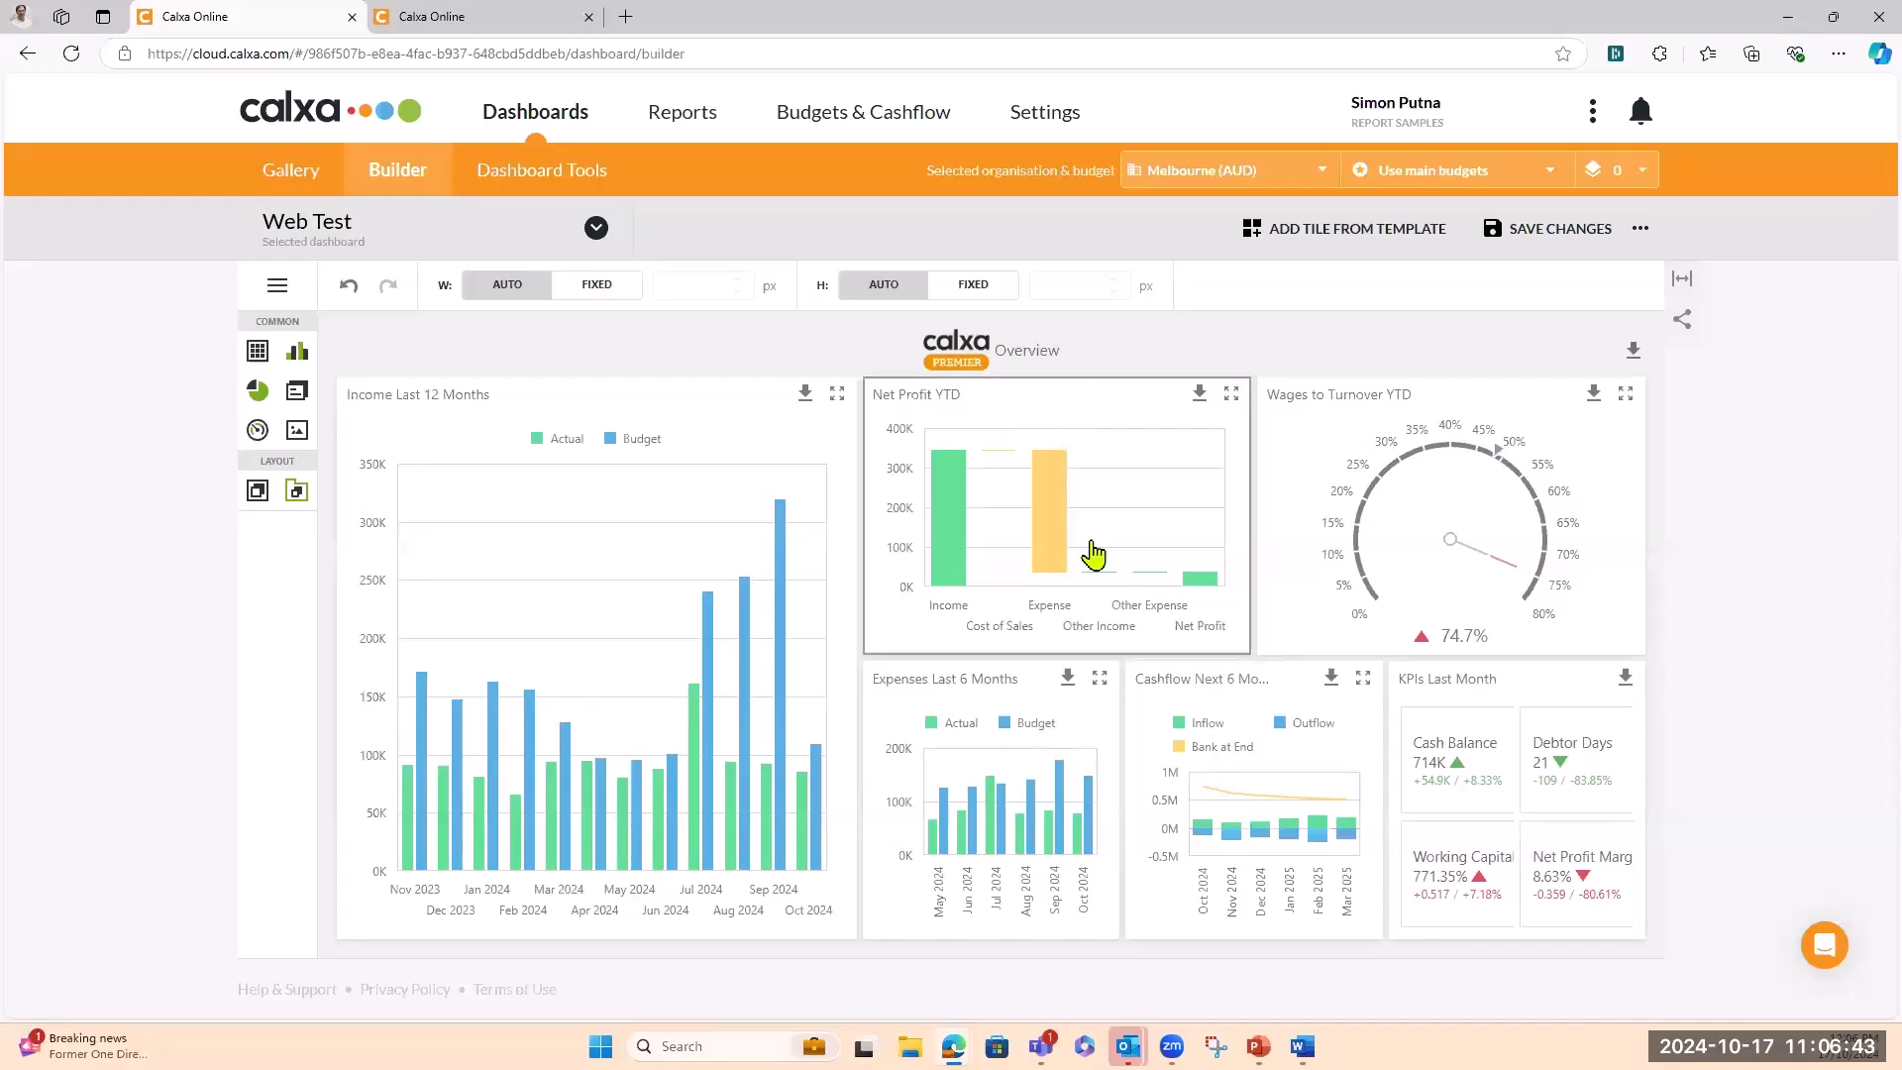
# Delete the Wages to Turnover YTD tile, restoring Expenses Last 6 Months with Ctrl+Z after deleting it by mistake
pyautogui.click(1301, 444)
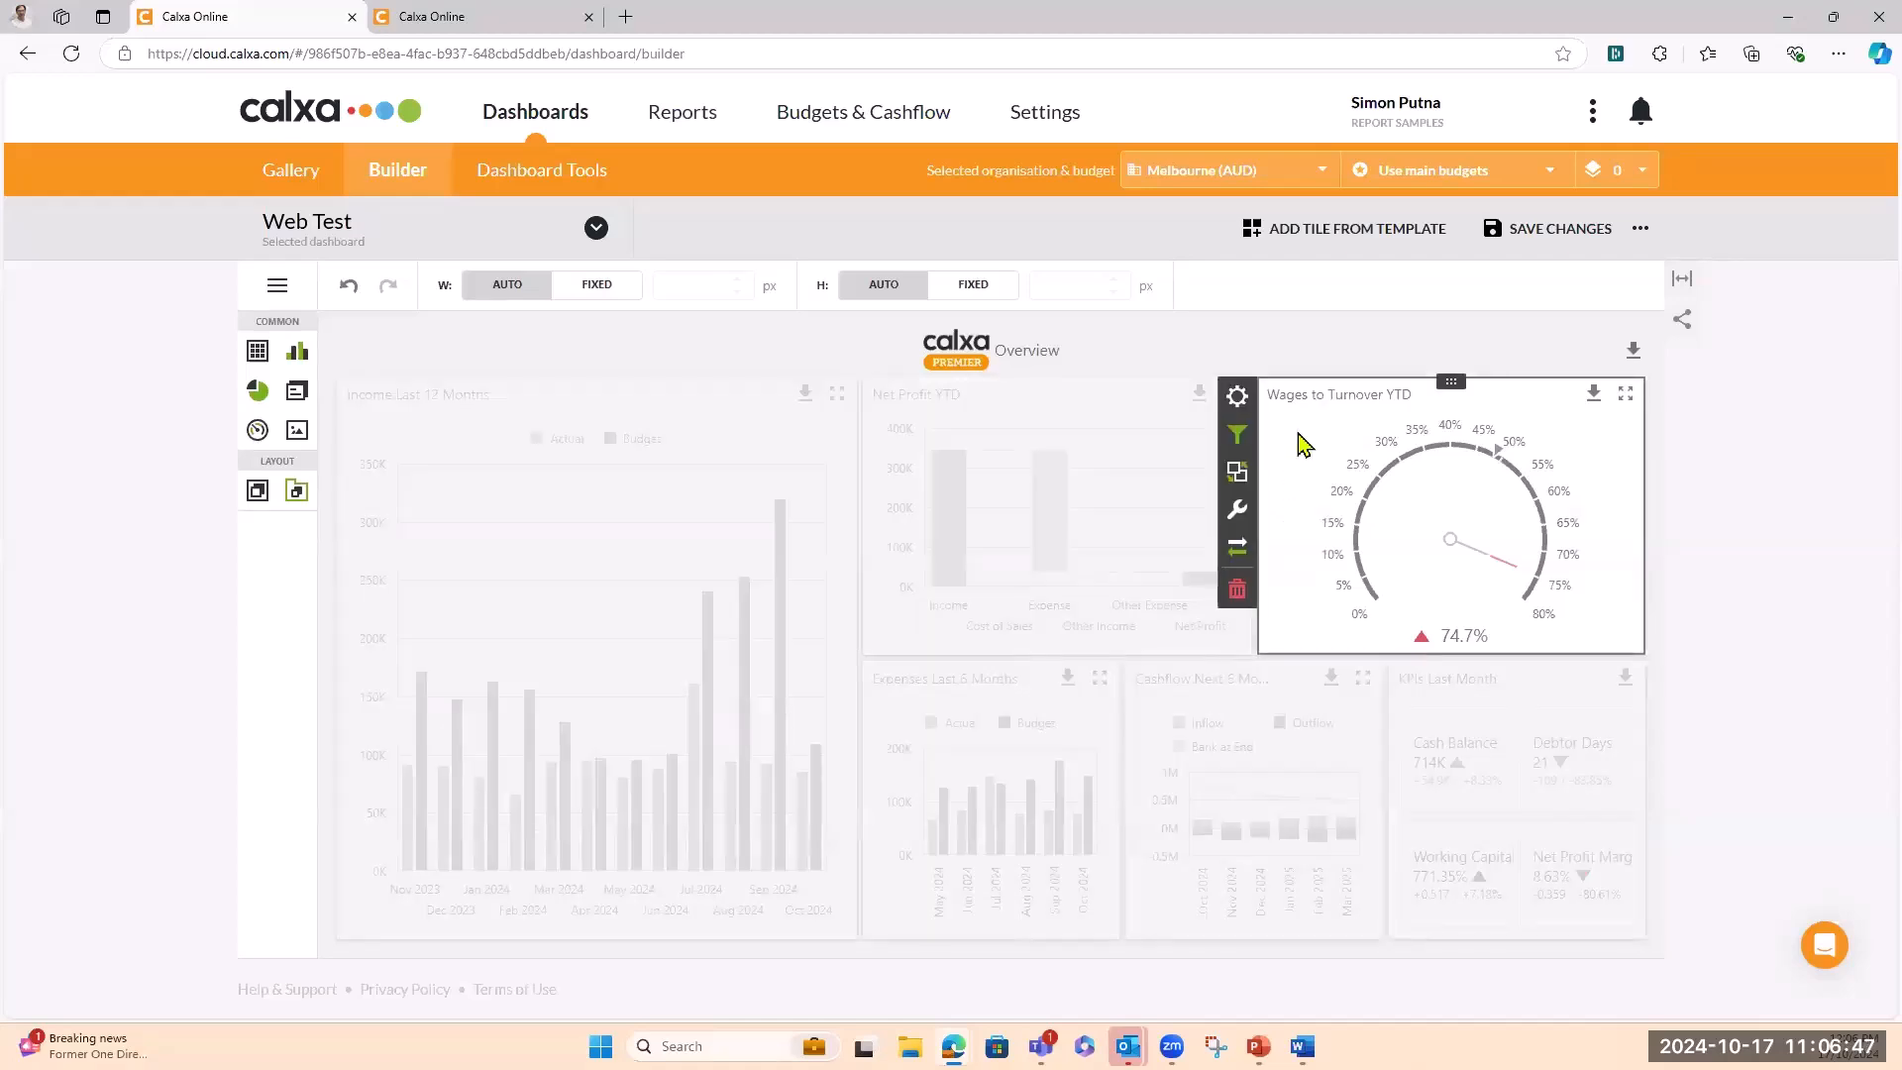
pyautogui.press('Delete')
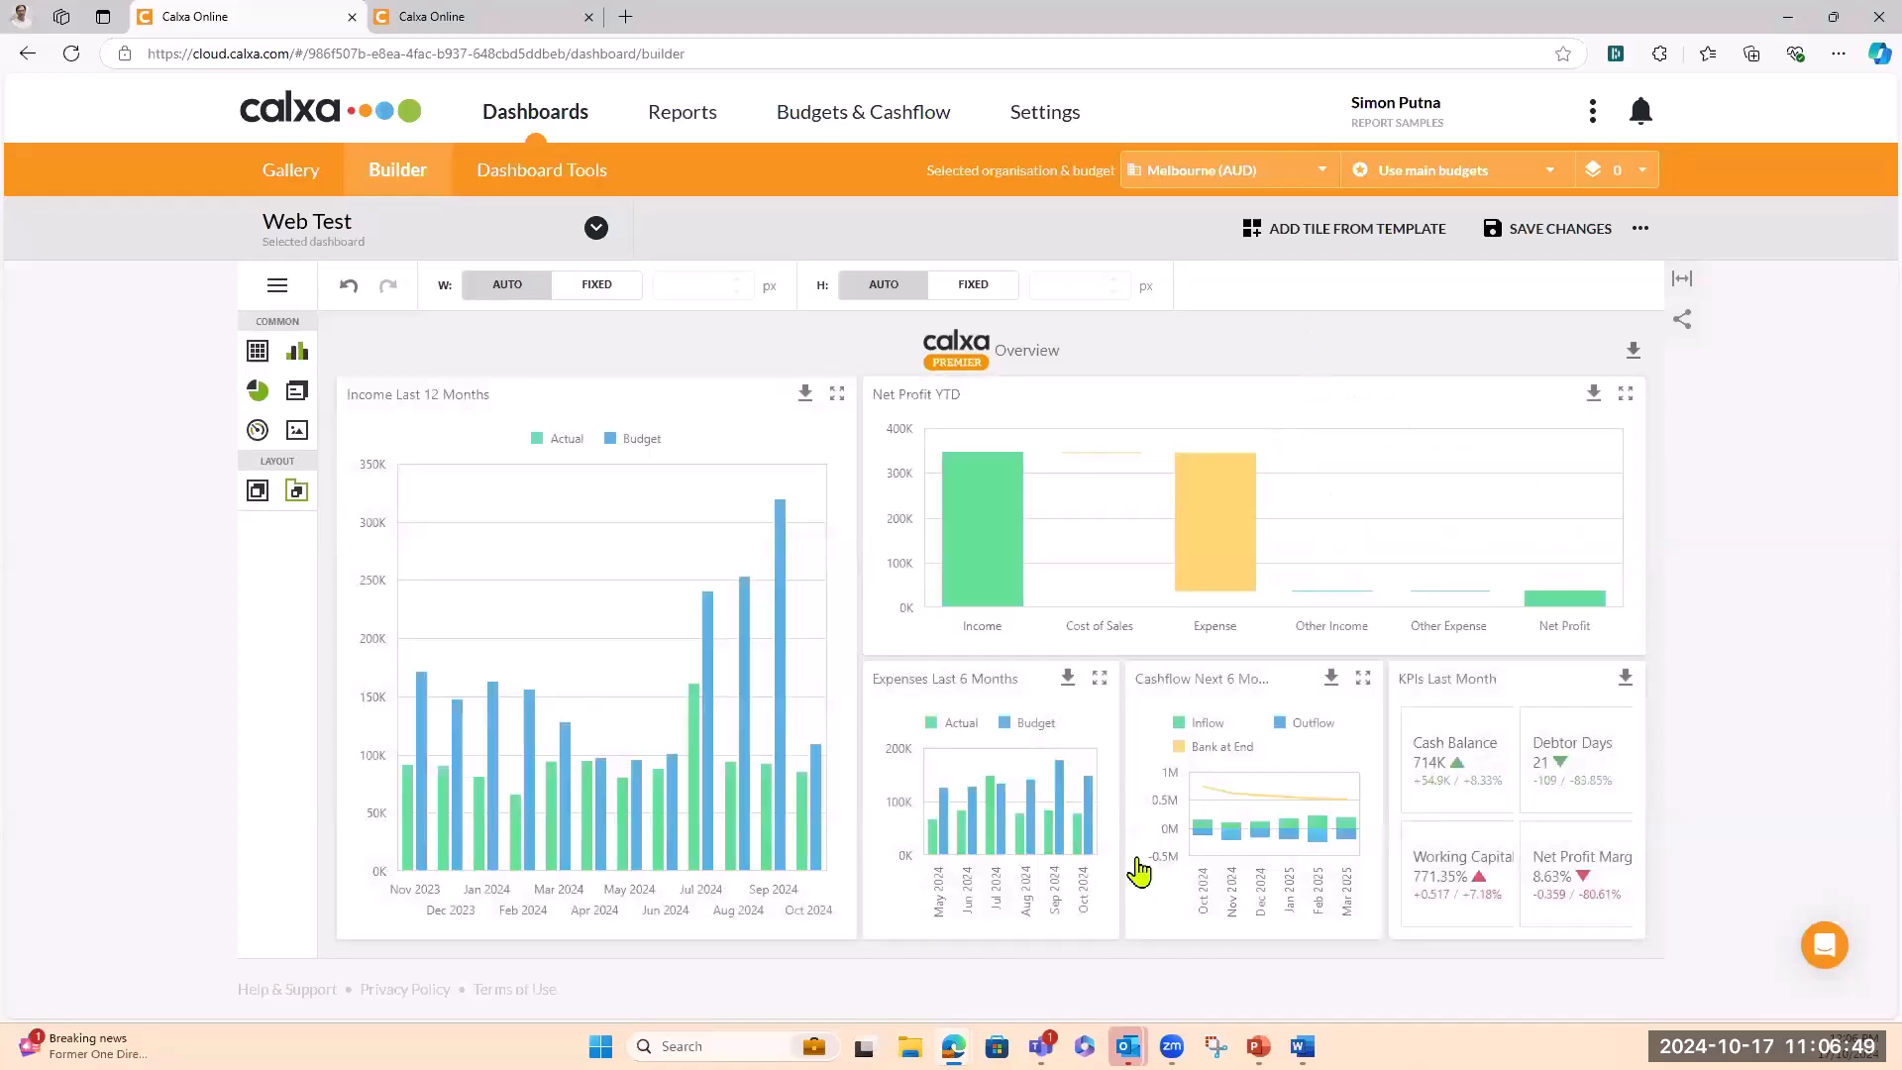
pyautogui.click(1021, 684)
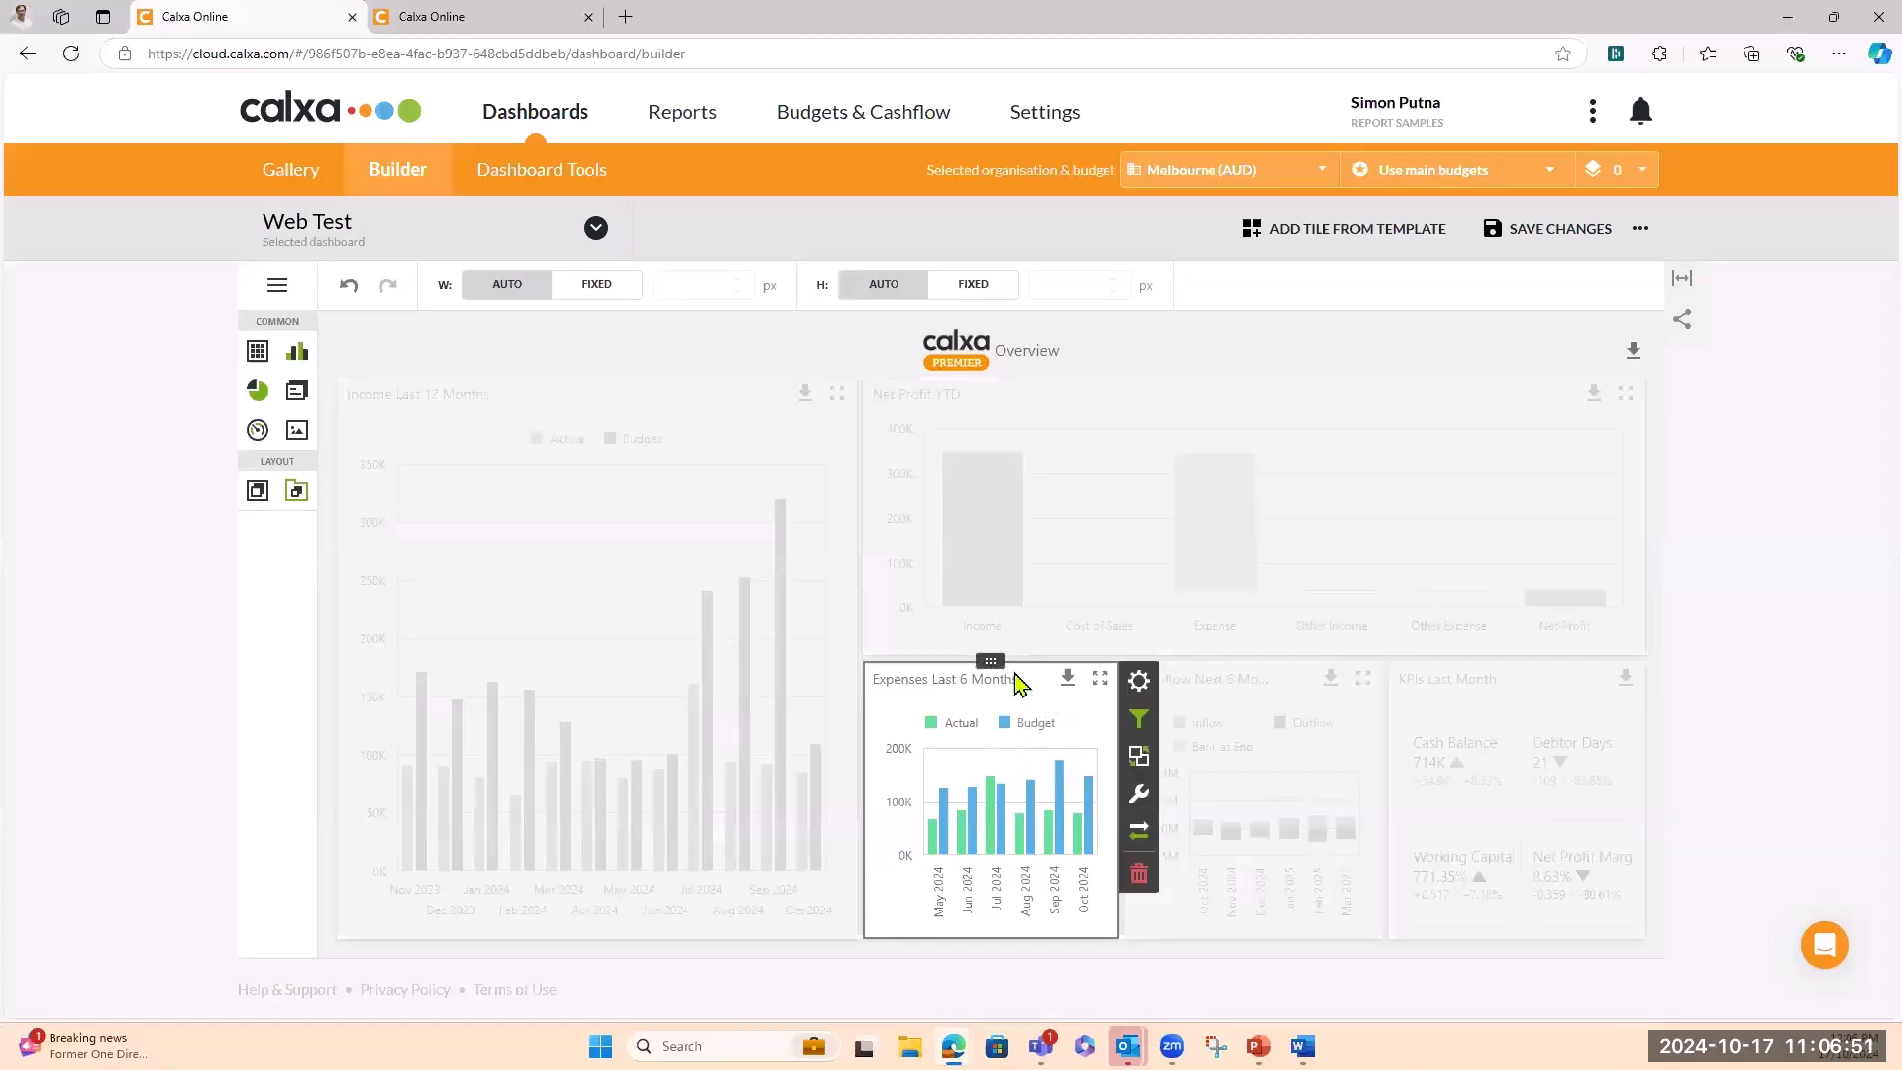
pyautogui.press('Delete')
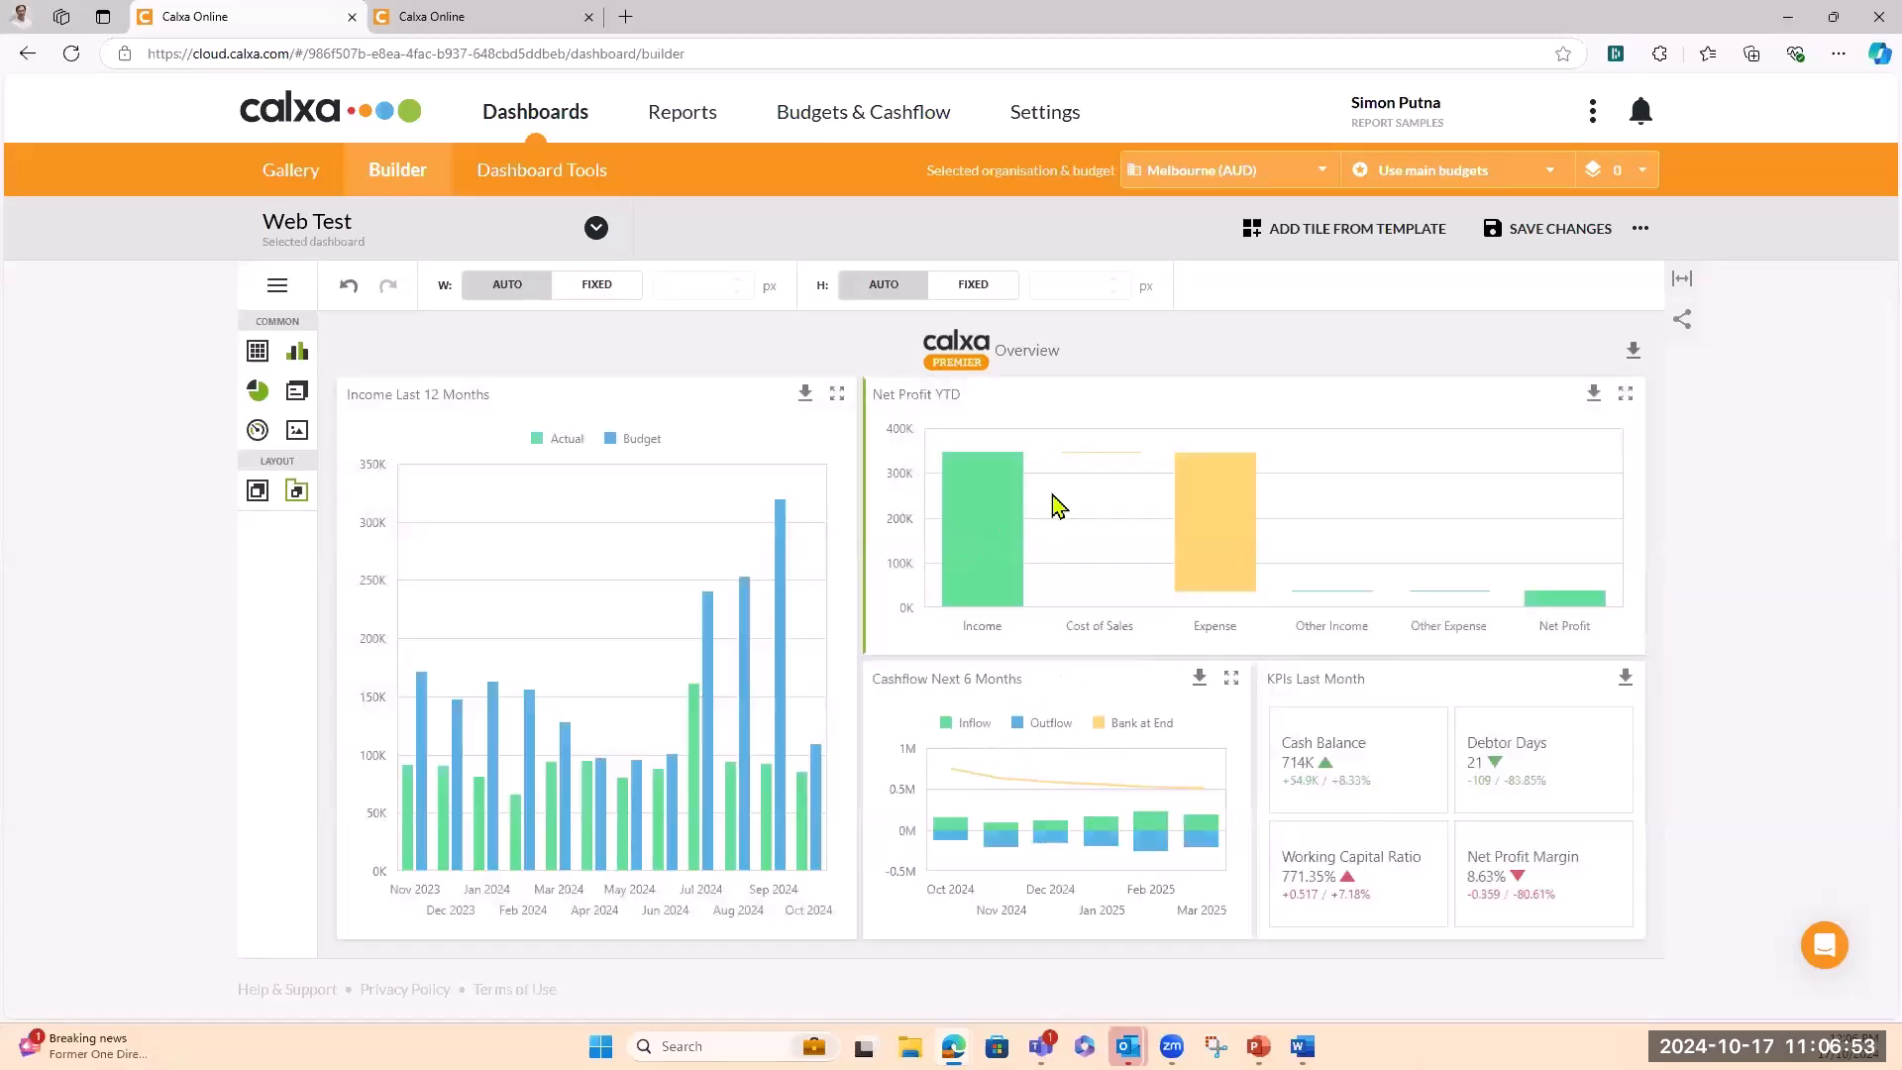
pyautogui.hotkey('ctrl', 'z')
pyautogui.click(1265, 331)
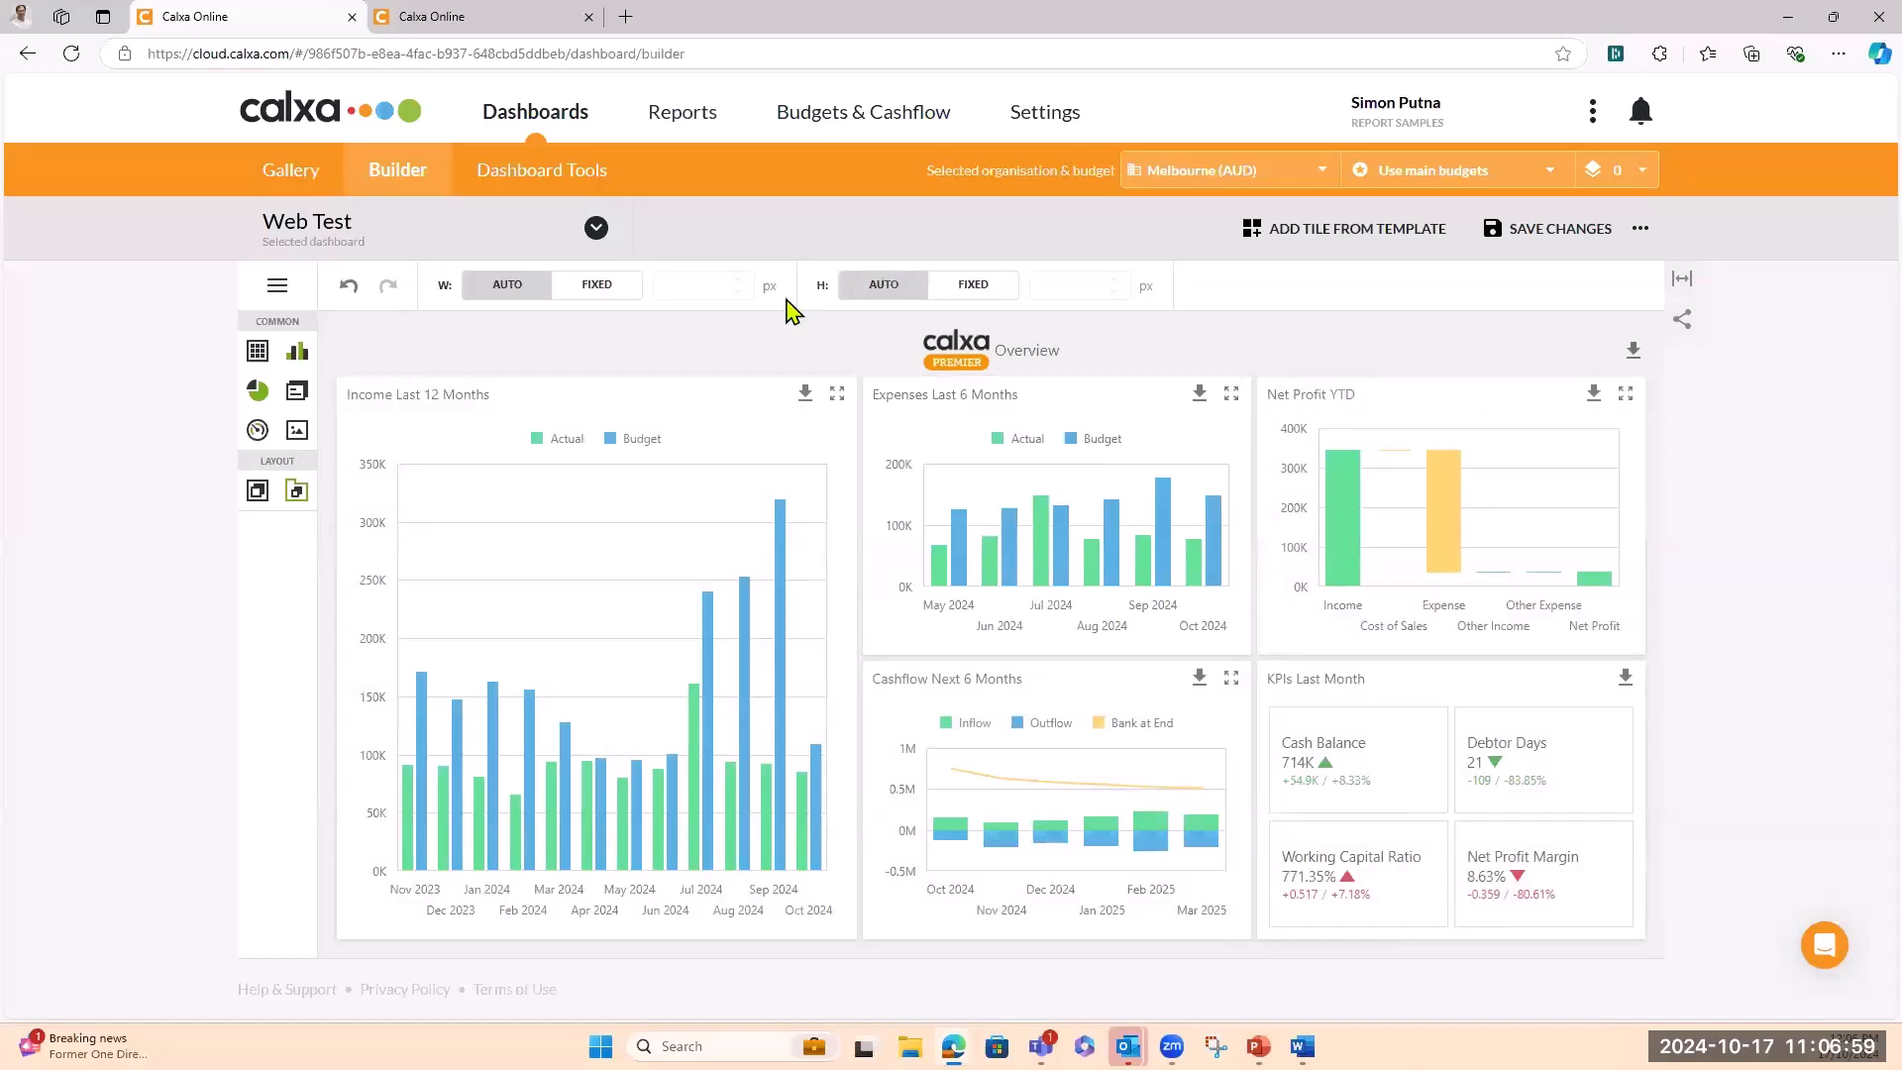
pyautogui.click(506, 176)
# Save the Web Test layout changes and open Dashboard Tools in the other browser tab
pyautogui.click(1139, 592)
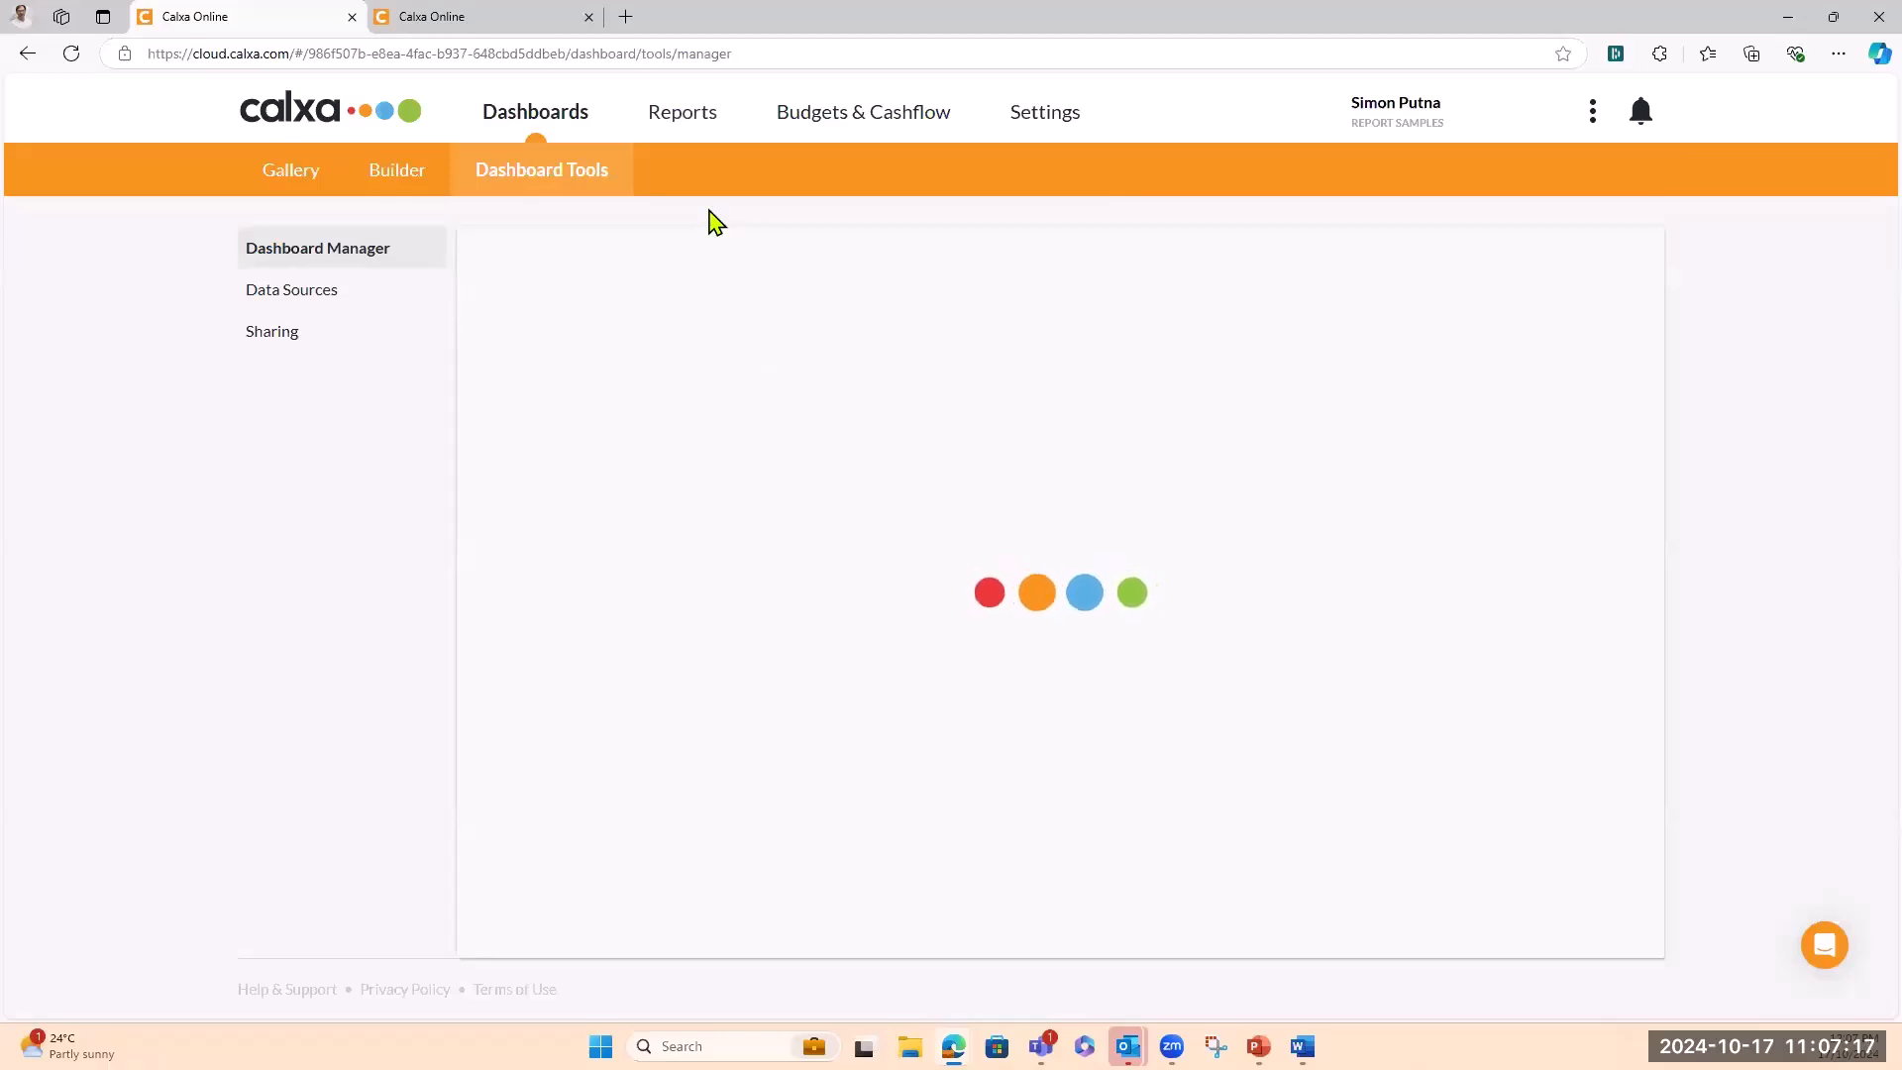
pyautogui.click(508, 24)
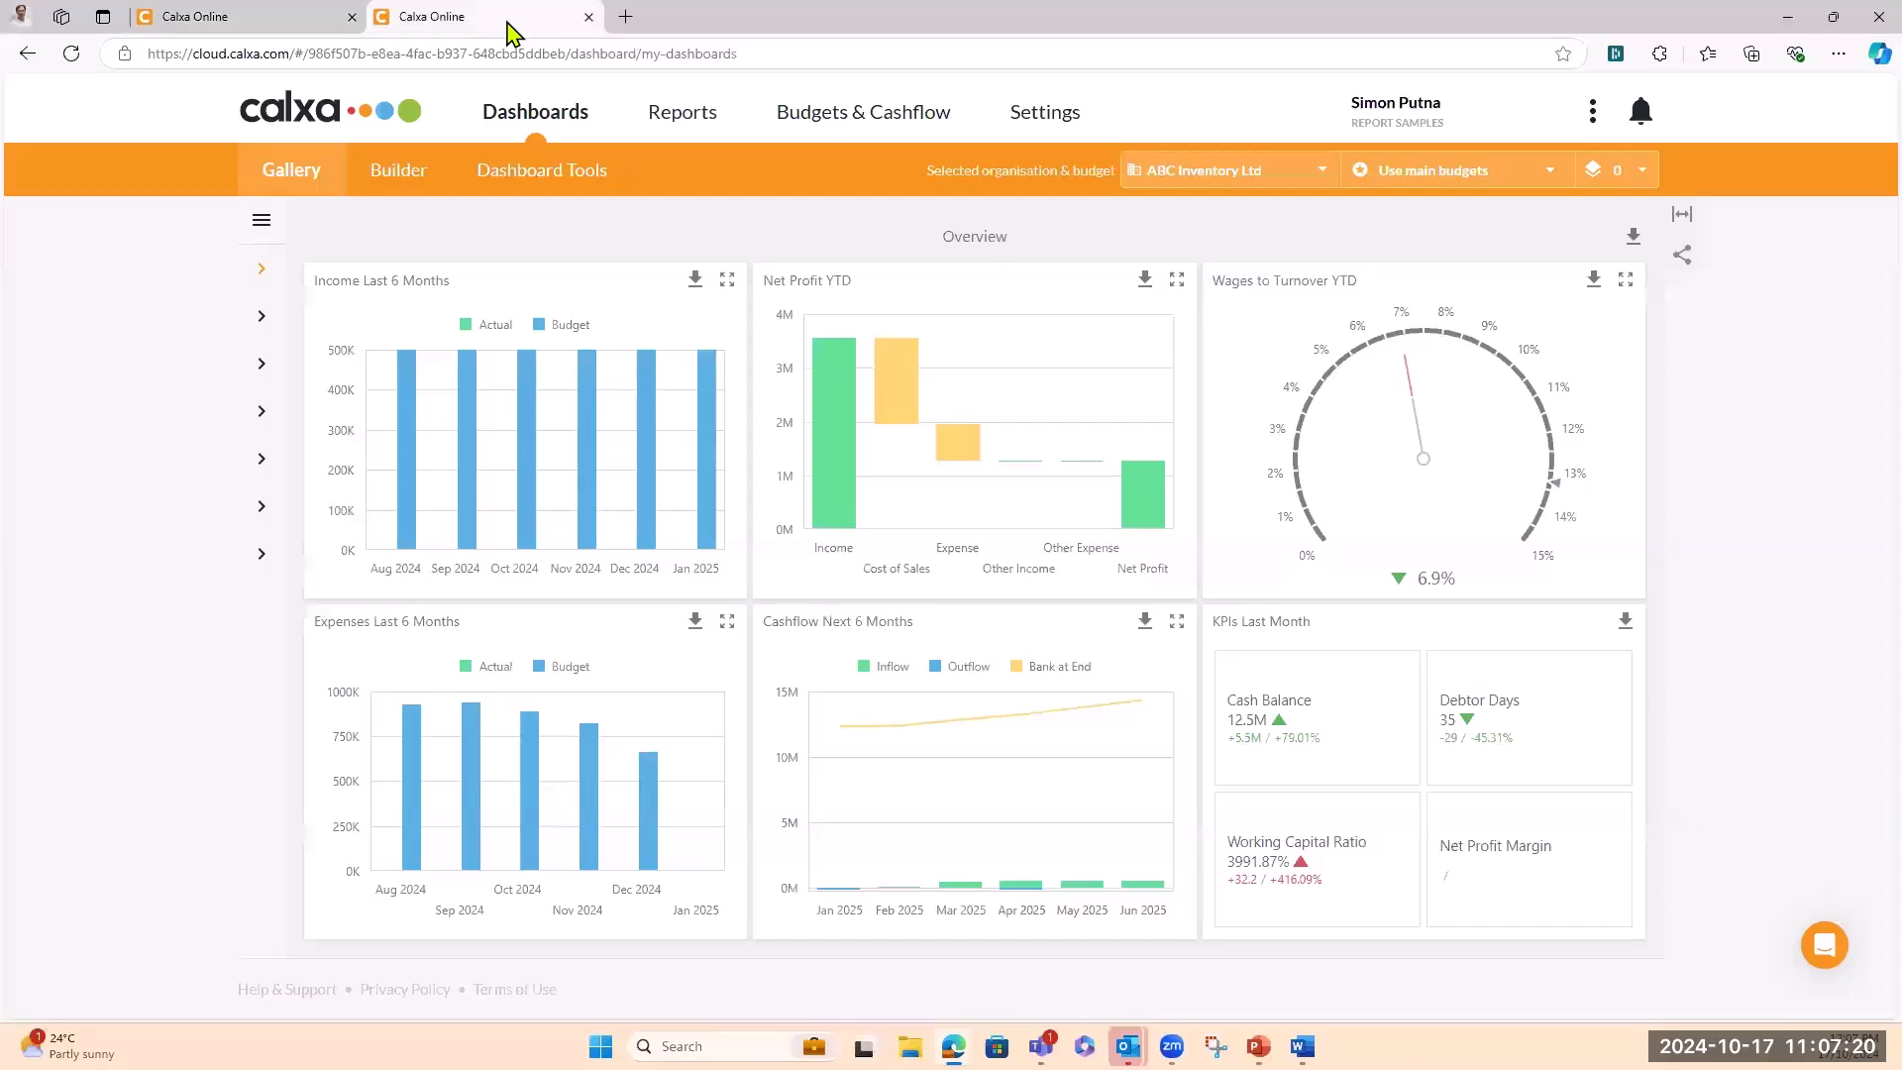
pyautogui.click(566, 174)
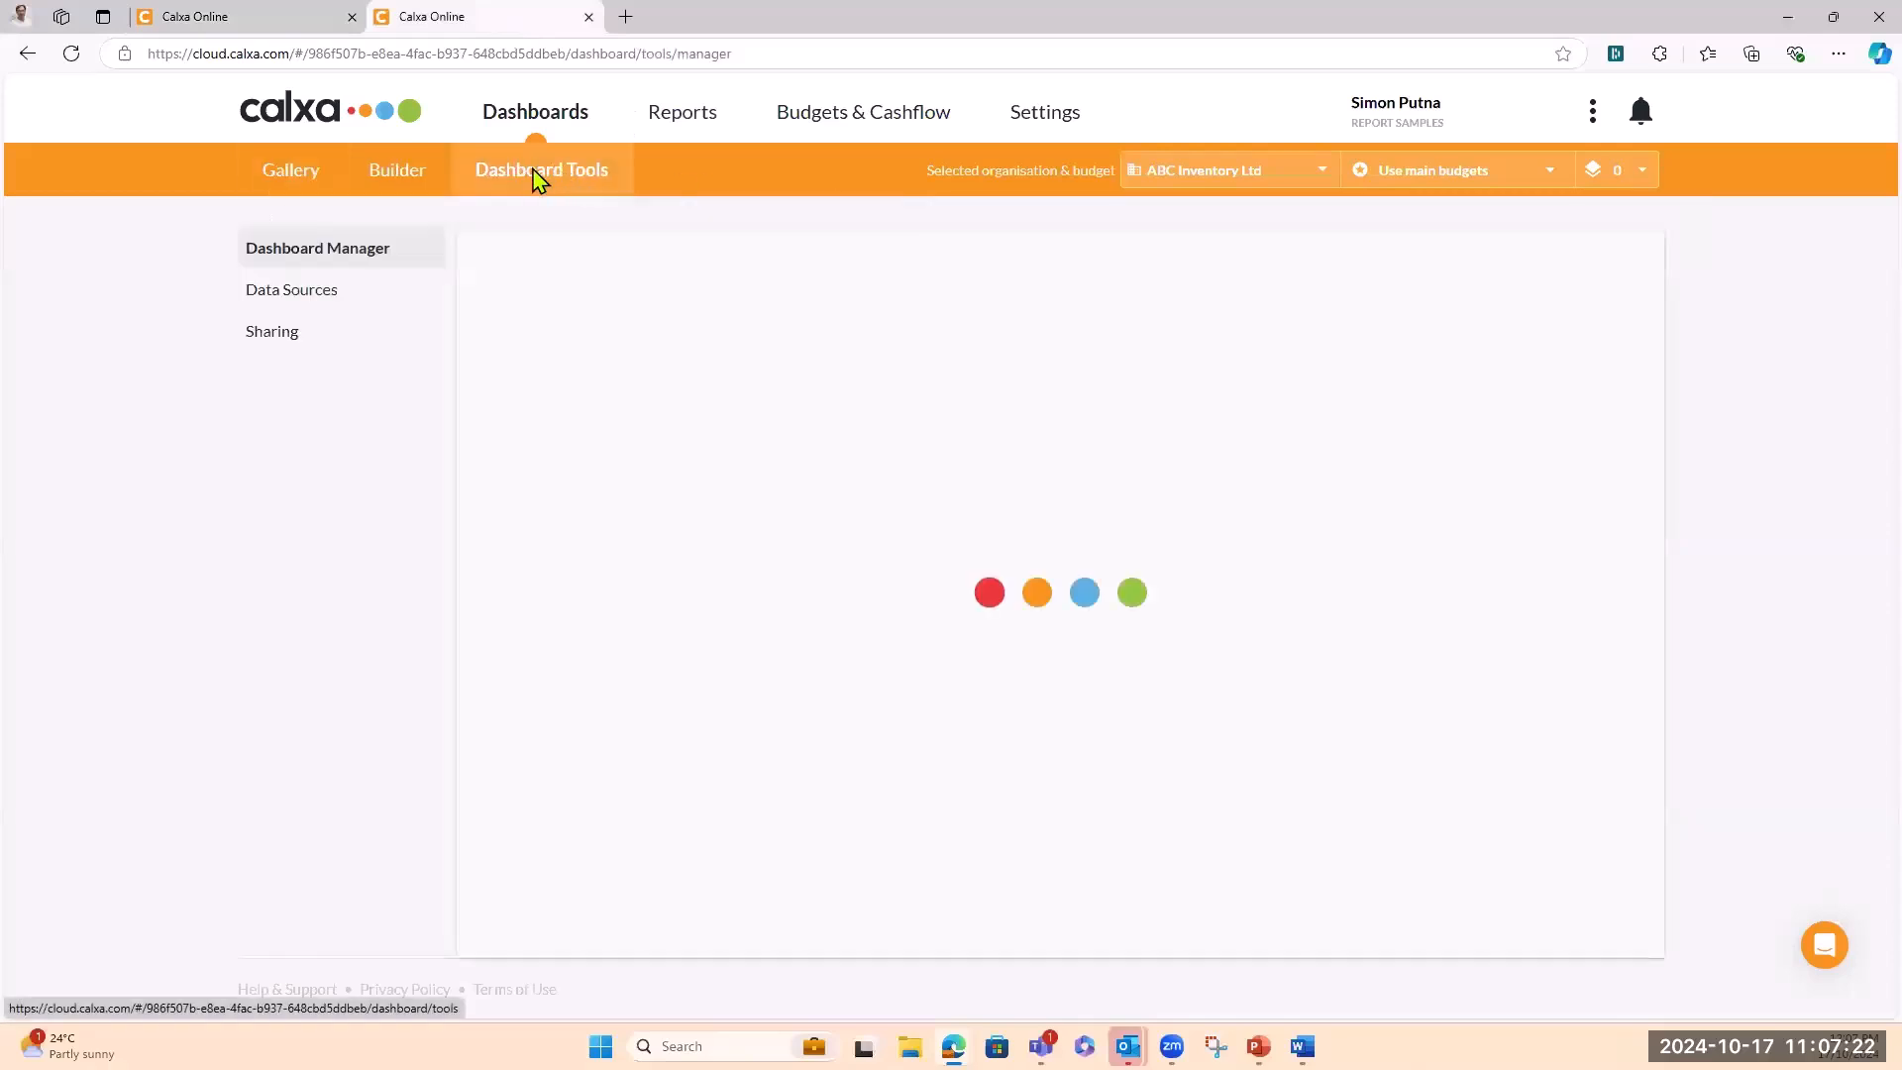
pyautogui.click(291, 28)
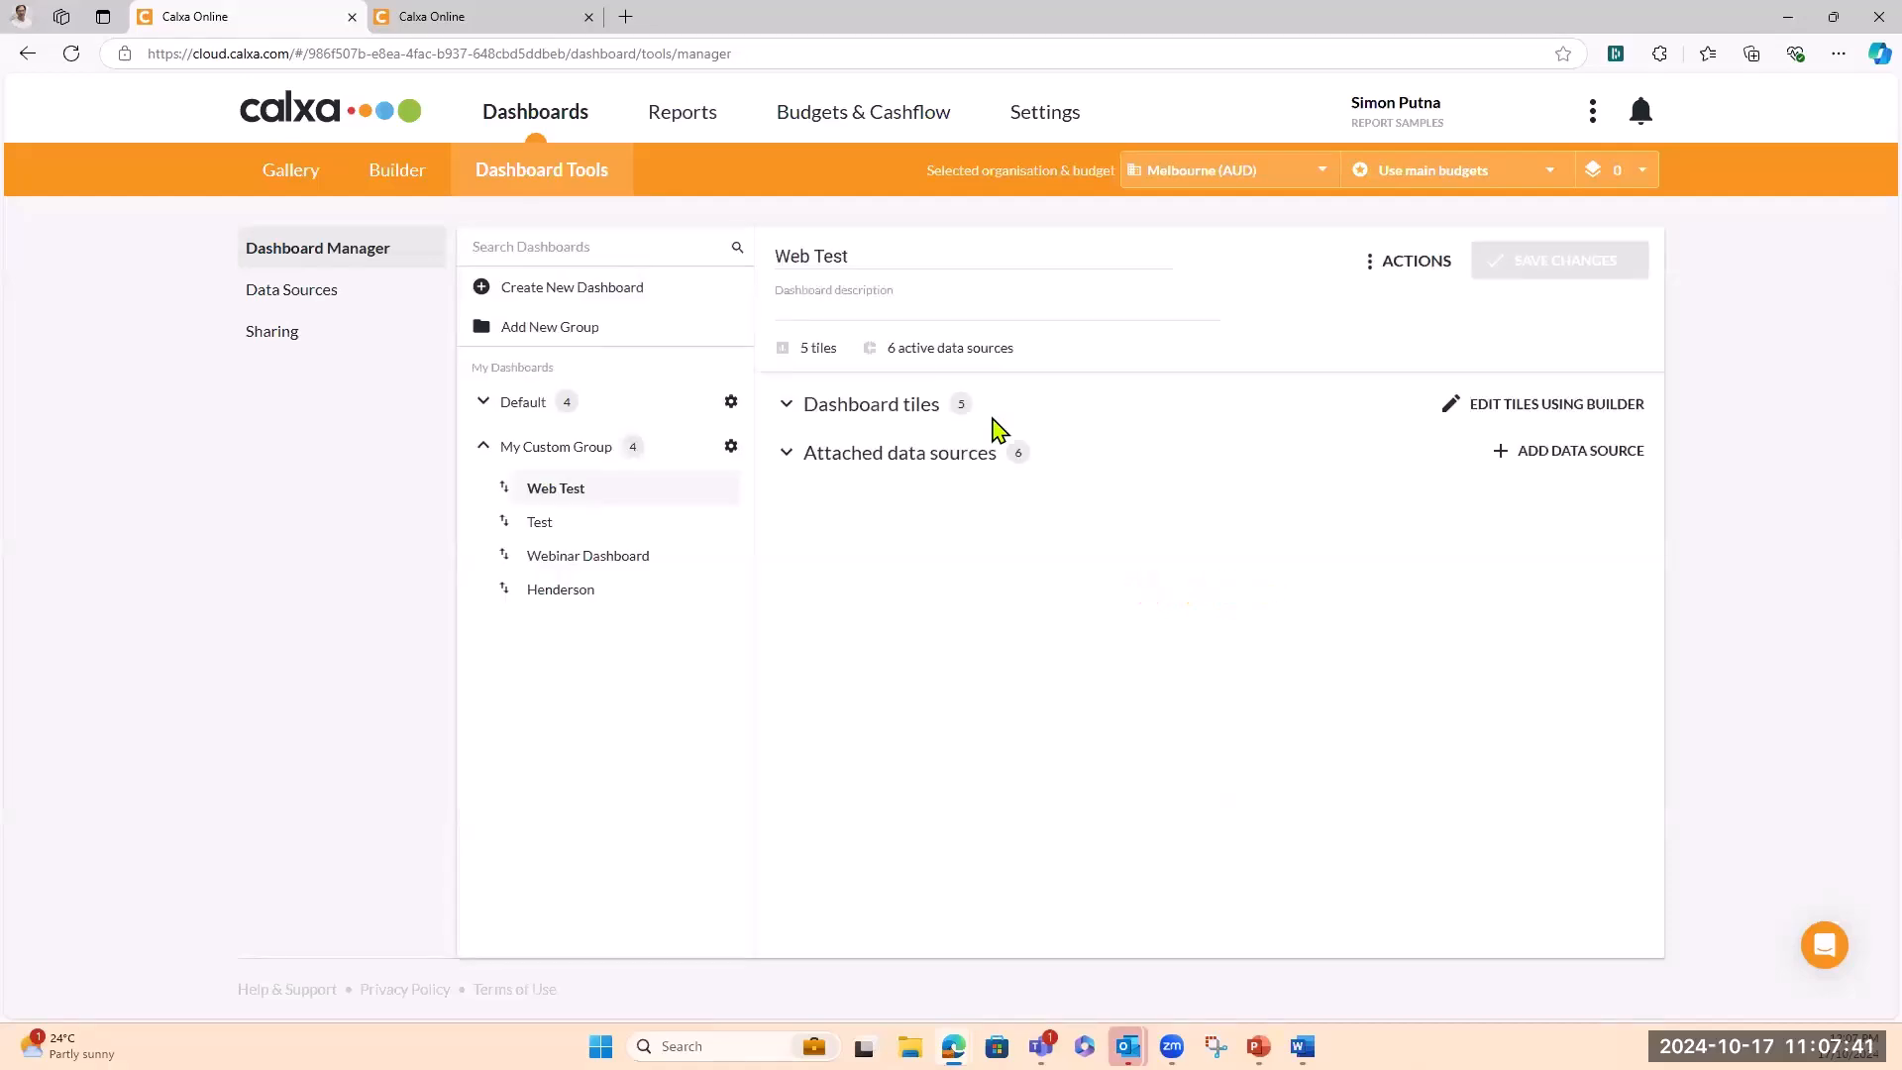
# Create a dashboard named WEB Test 2 and drag it from Default toward My Custom Group
pyautogui.click(591, 293)
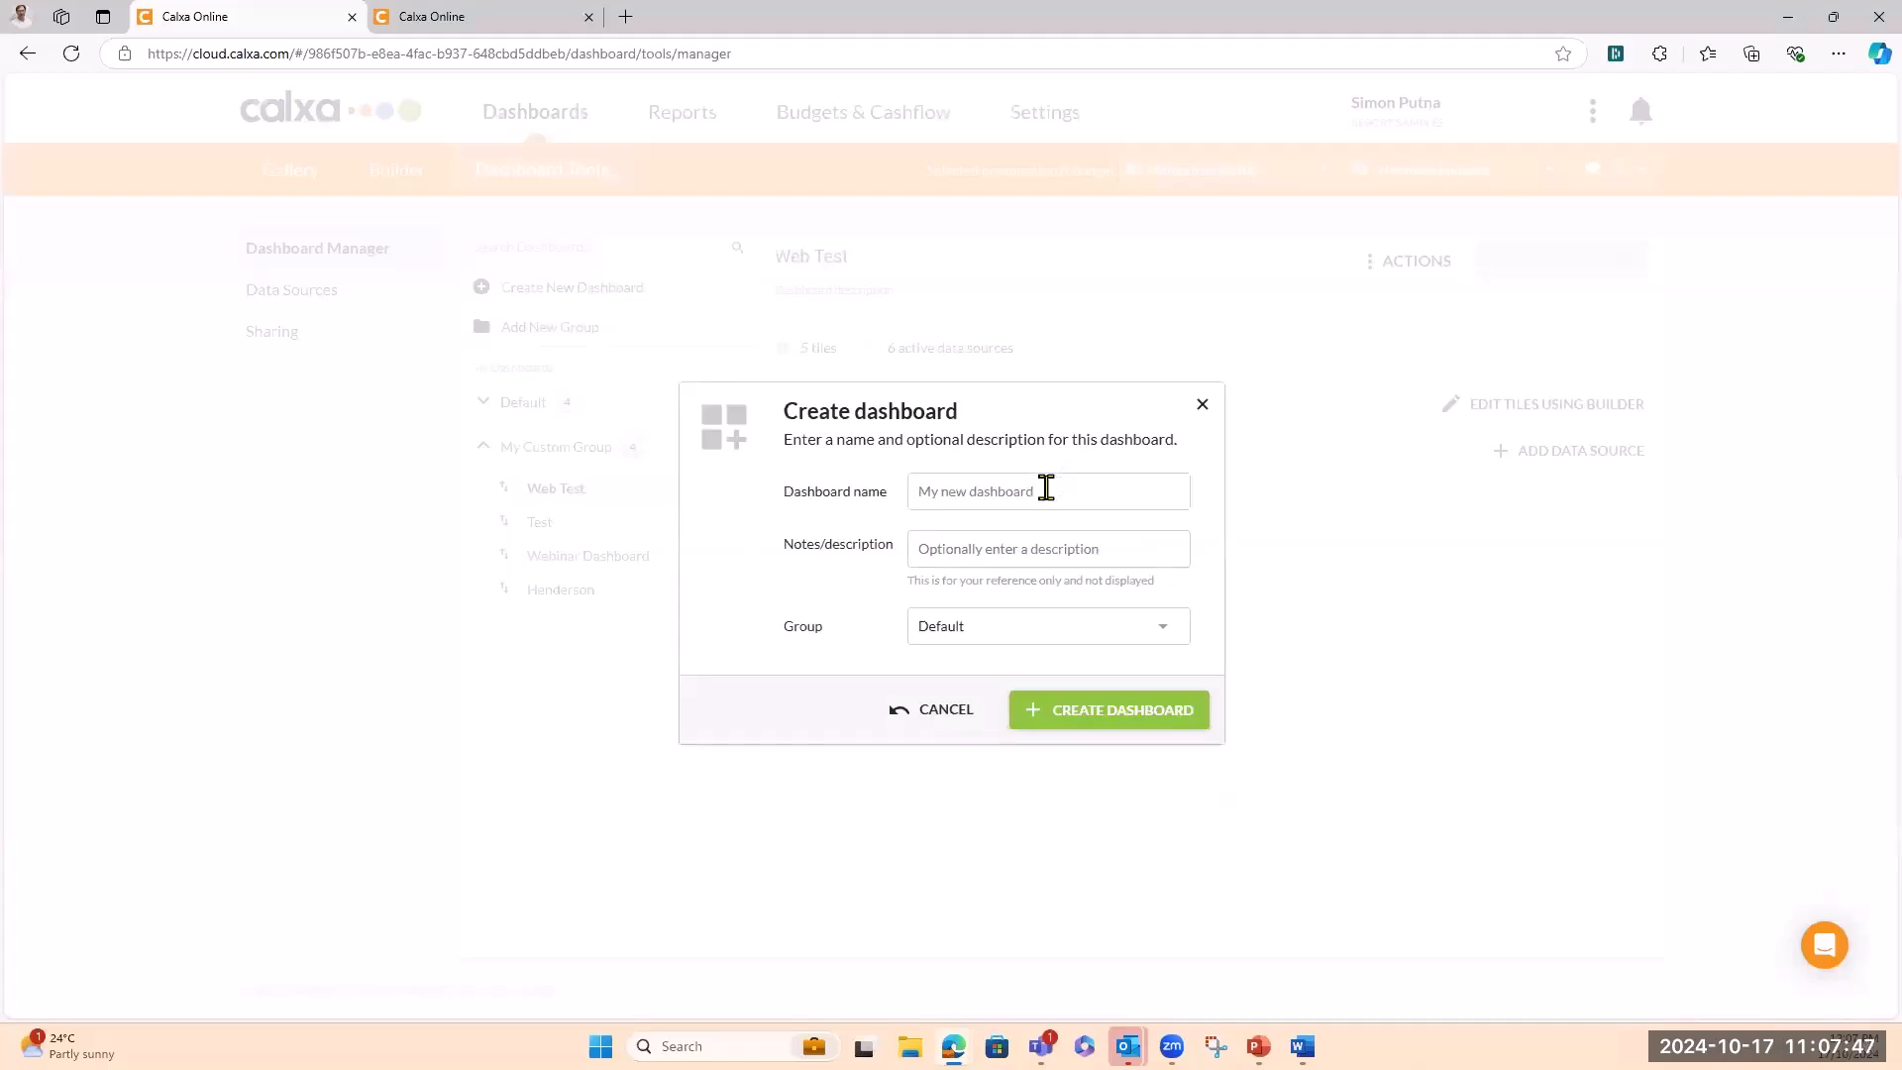
pyautogui.write('W')
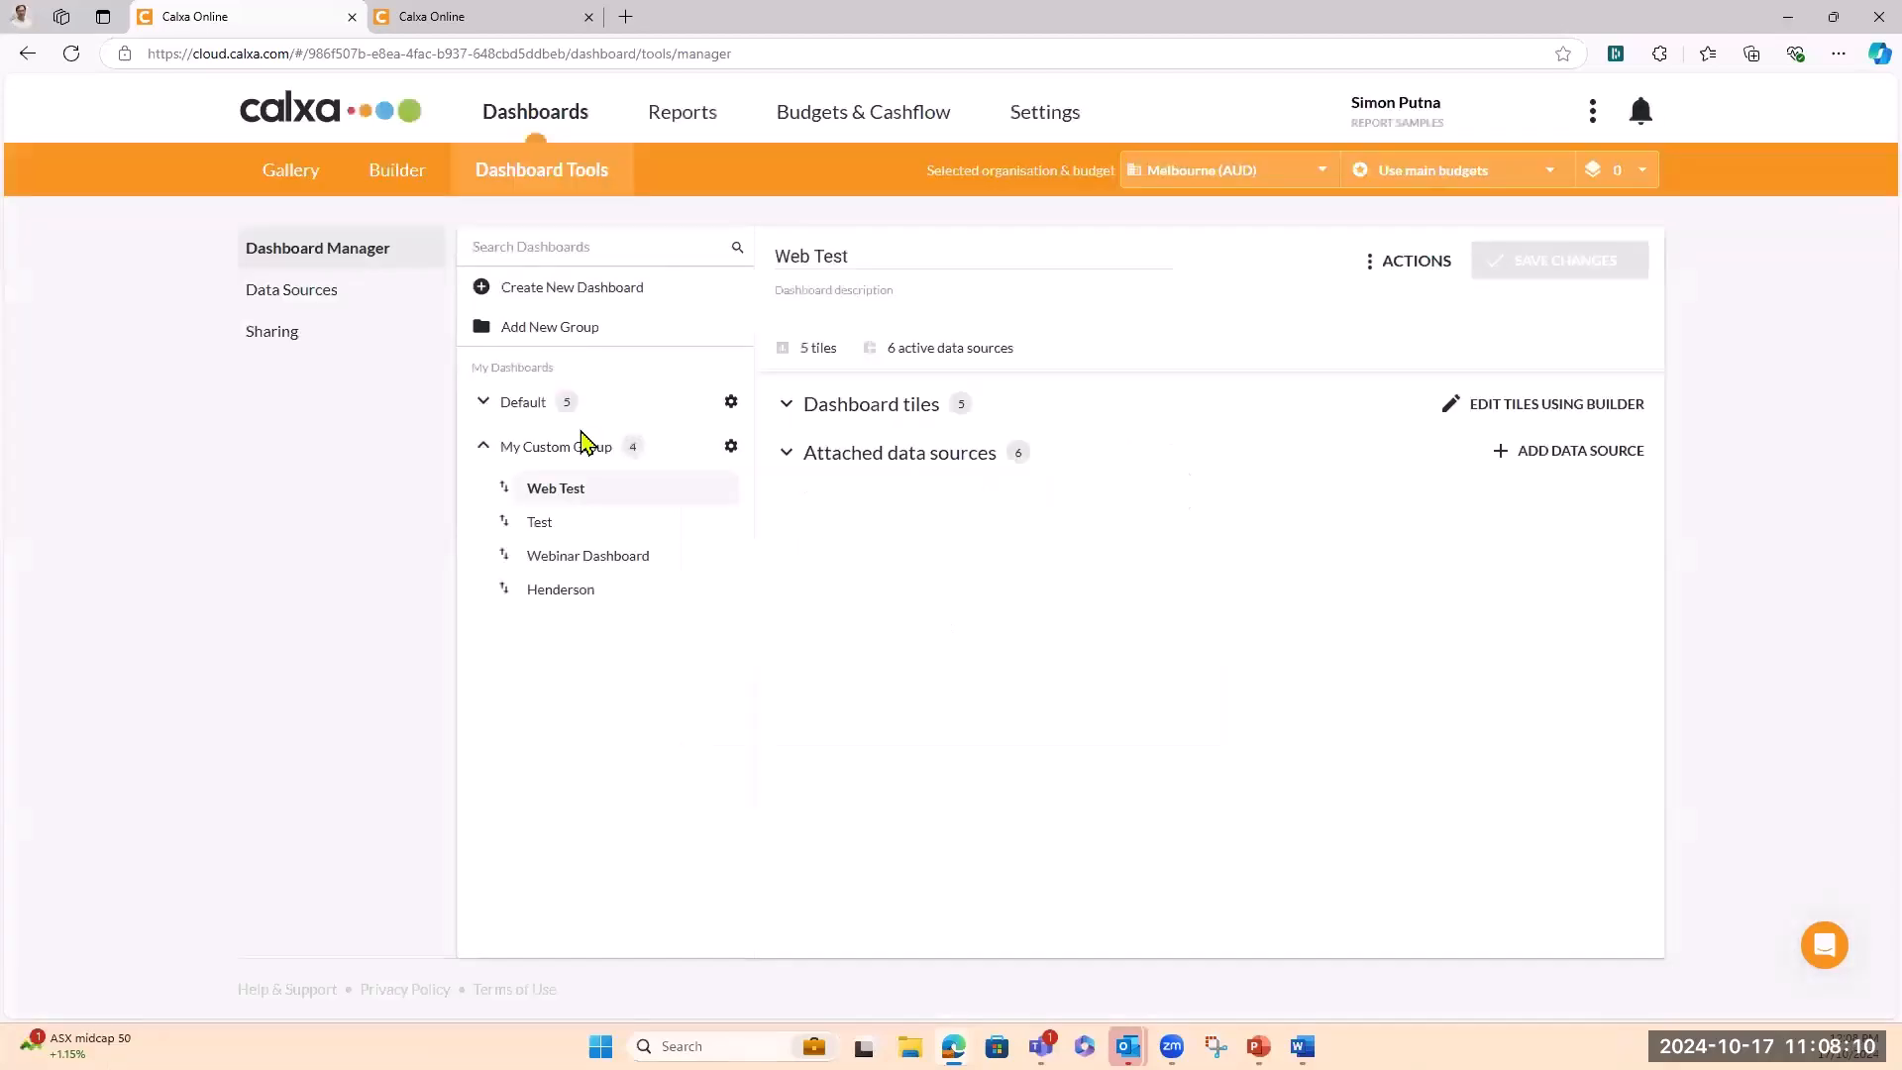
pyautogui.click(485, 404)
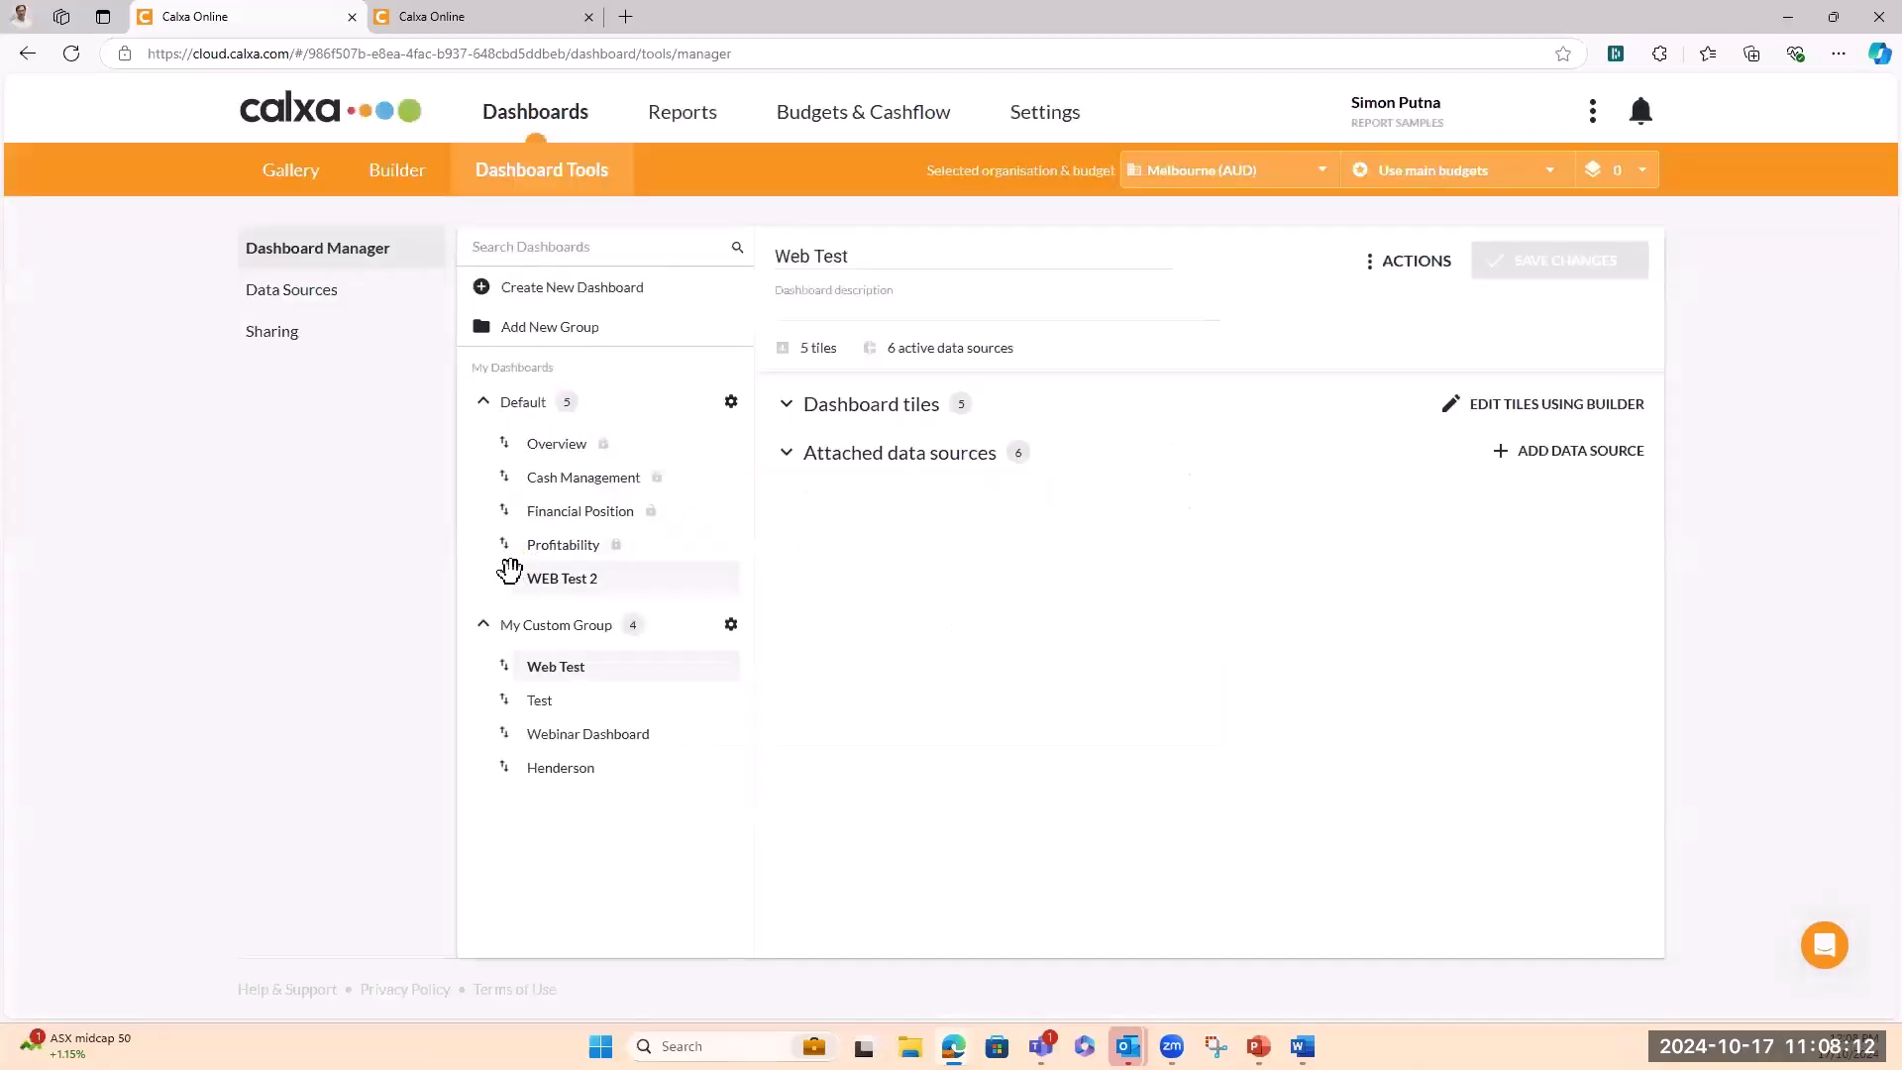
pyautogui.moveTo(507, 575); pyautogui.dragTo(531, 679)
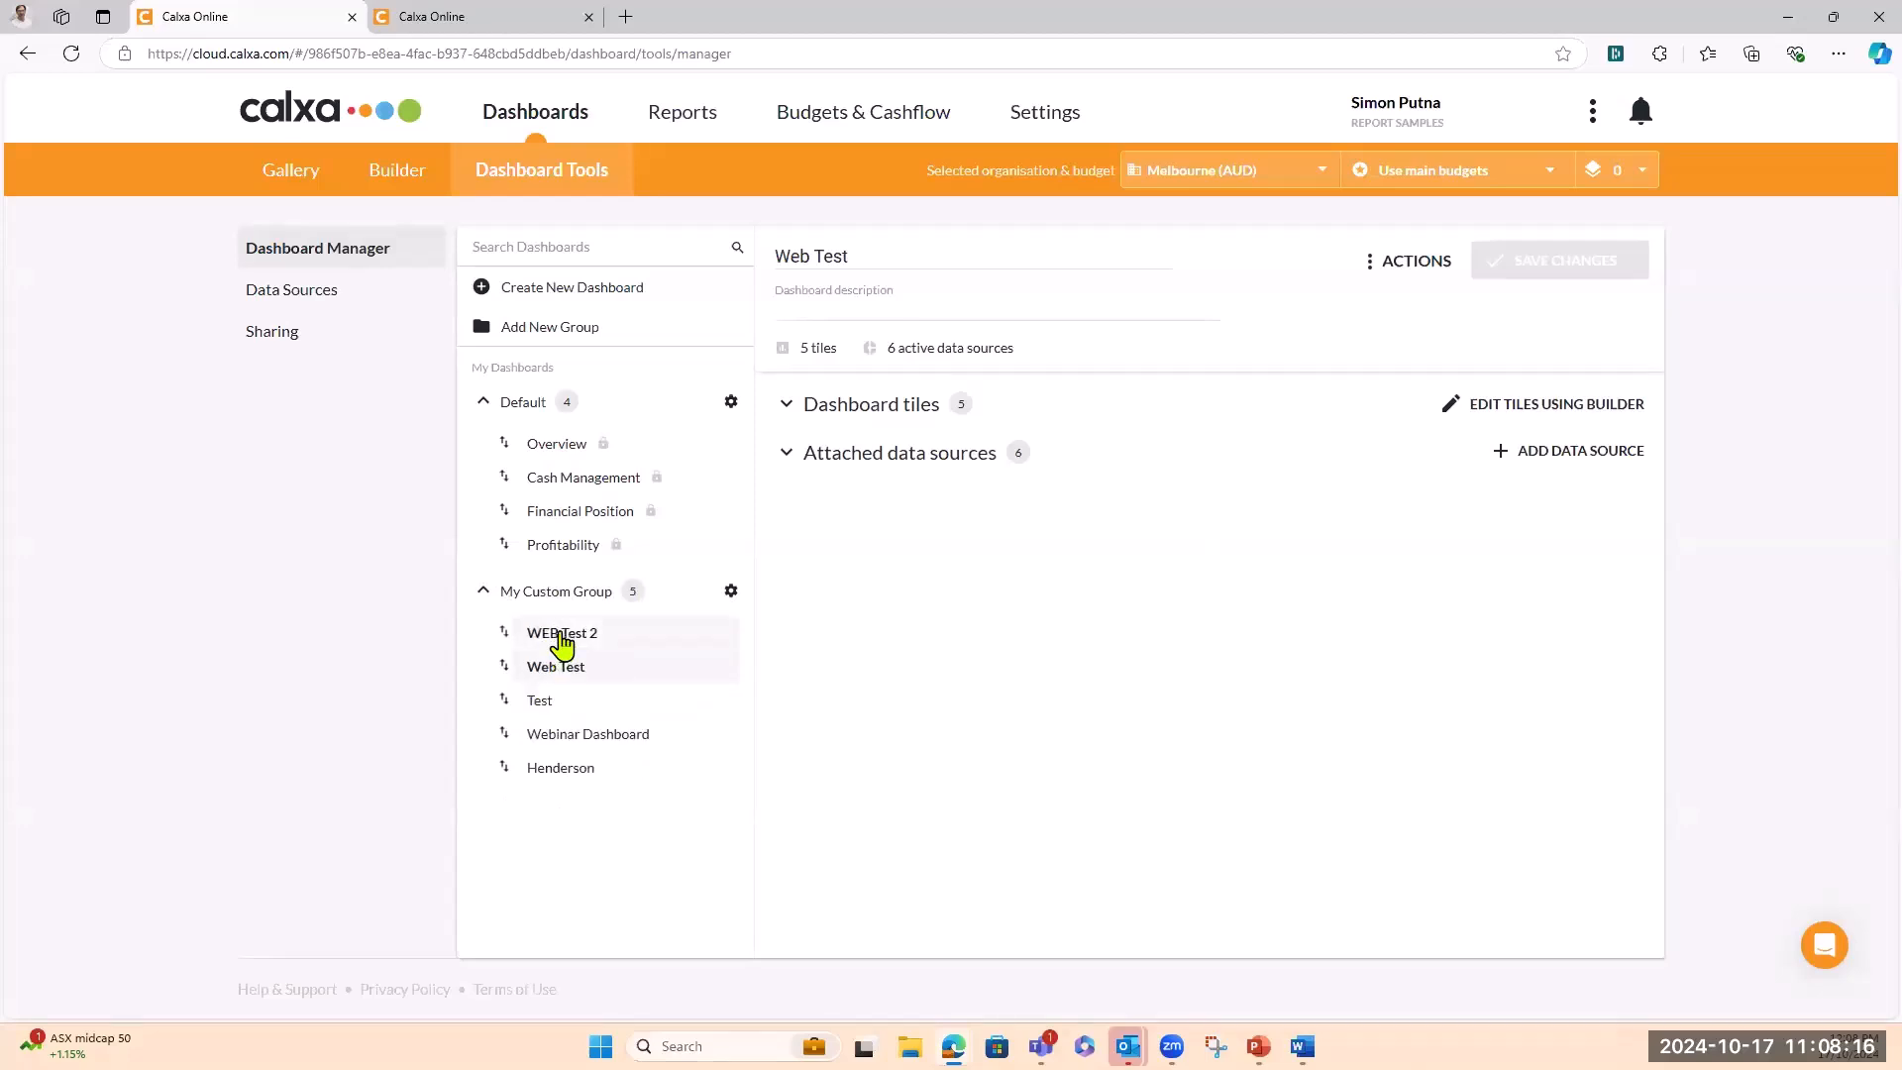
# Select WEB Test 2 from the Builder's dashboard dropdown to open it empty
pyautogui.click(552, 639)
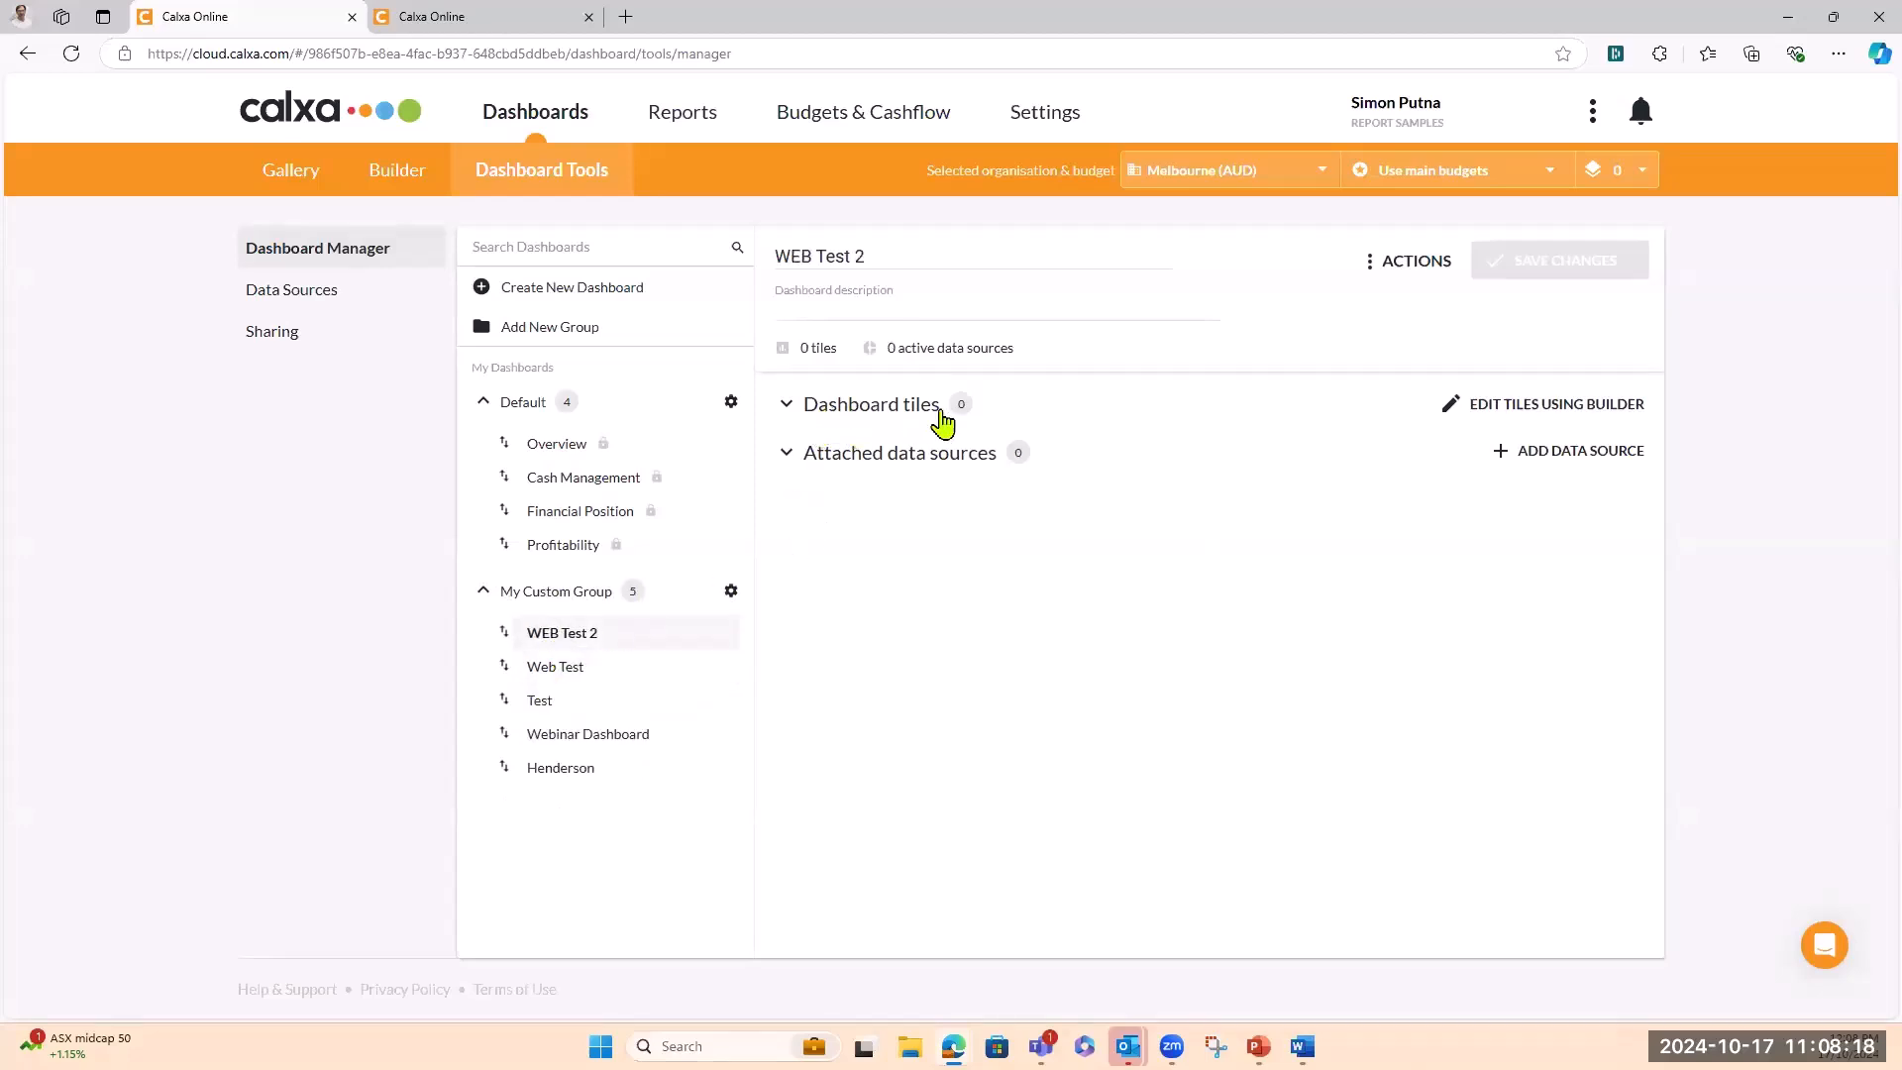
pyautogui.click(401, 175)
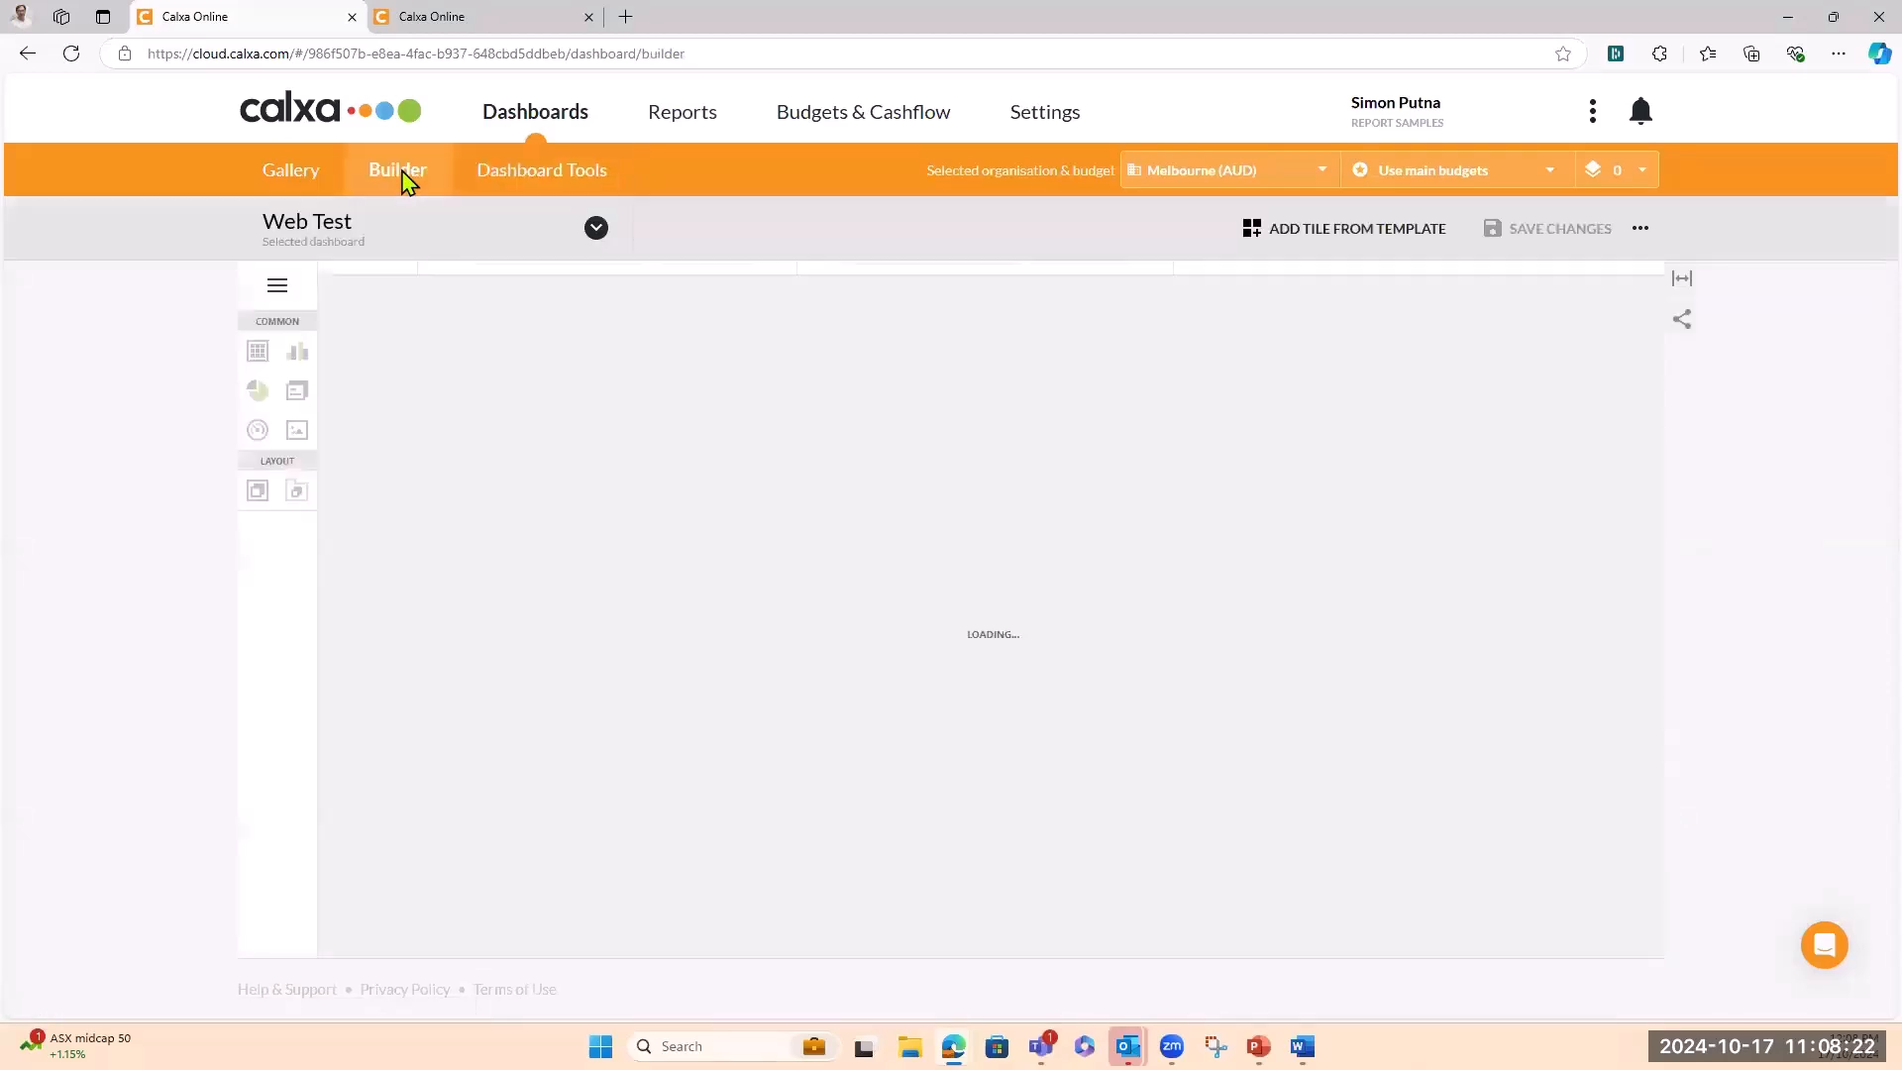
pyautogui.click(595, 228)
pyautogui.click(311, 535)
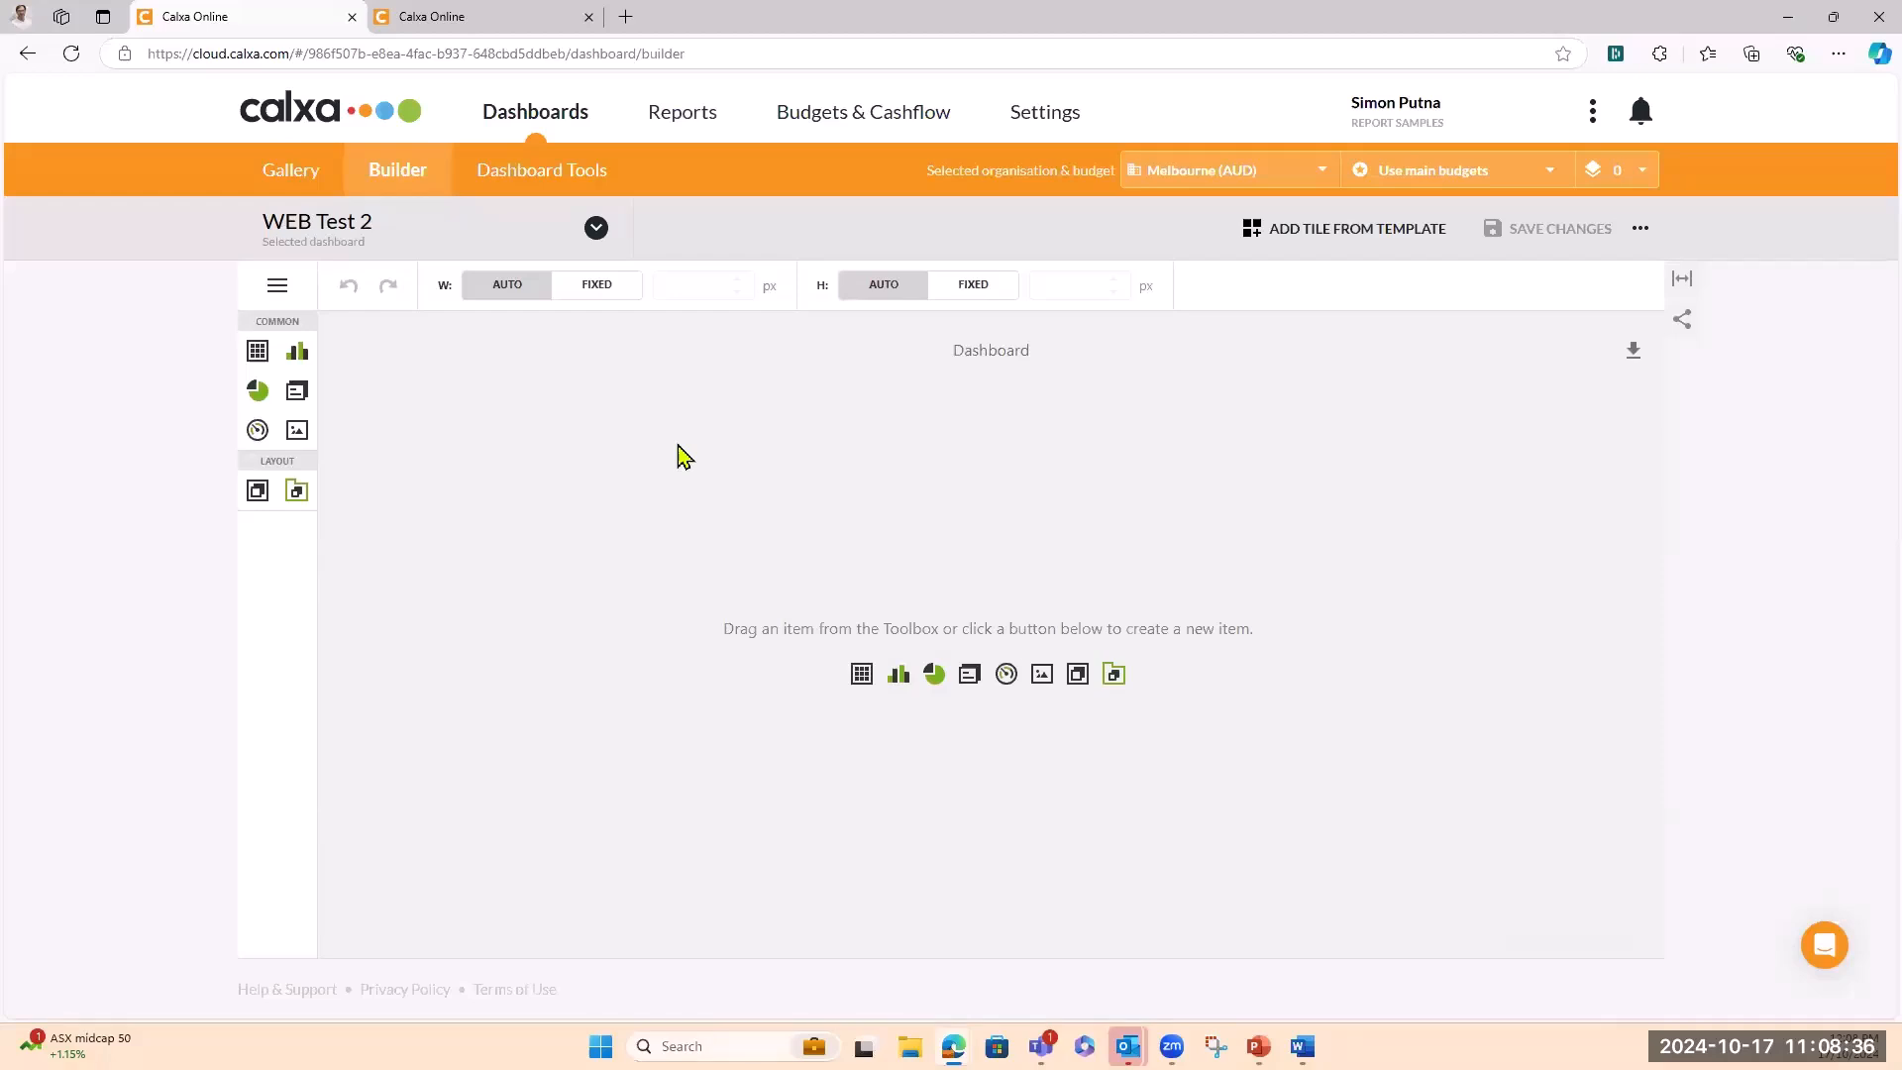
# Start a tile from a template and change its caption to Income Last 12 Months
pyautogui.click(1256, 236)
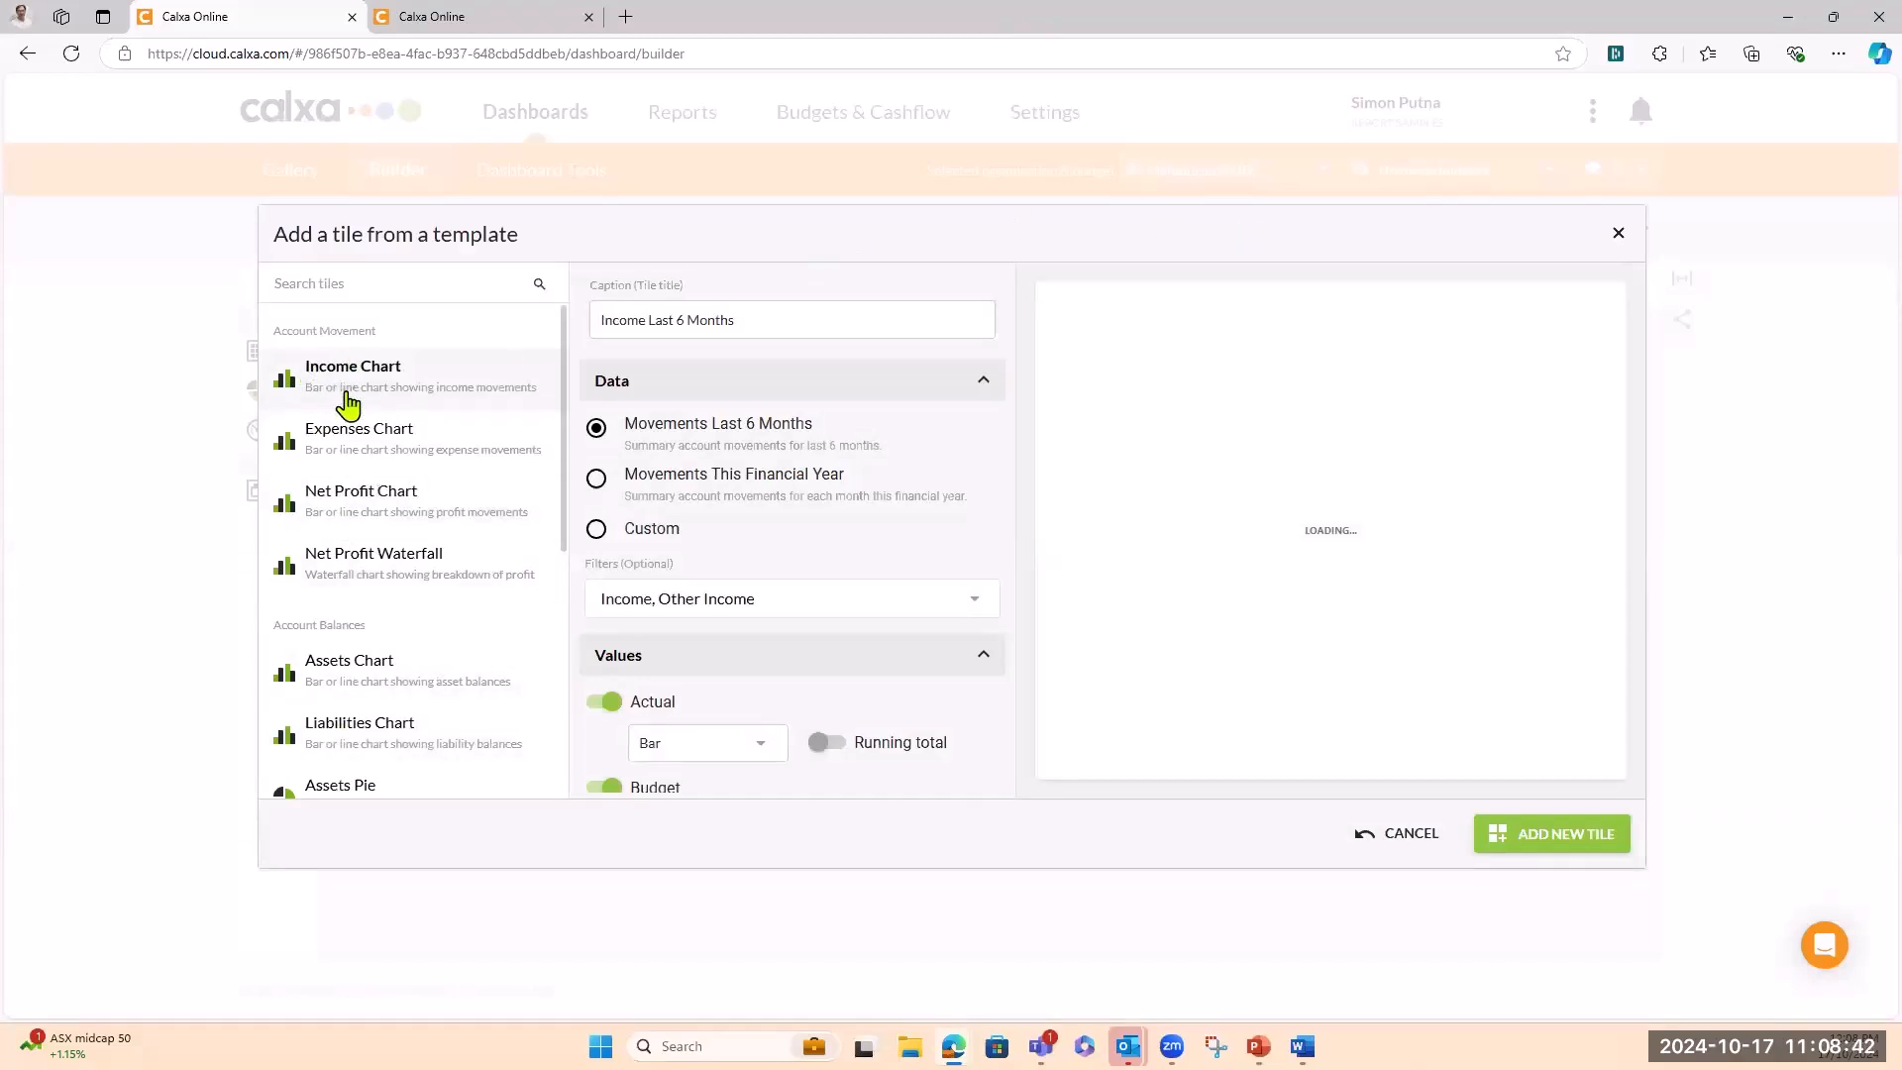
pyautogui.scroll(-2, 390, 607)
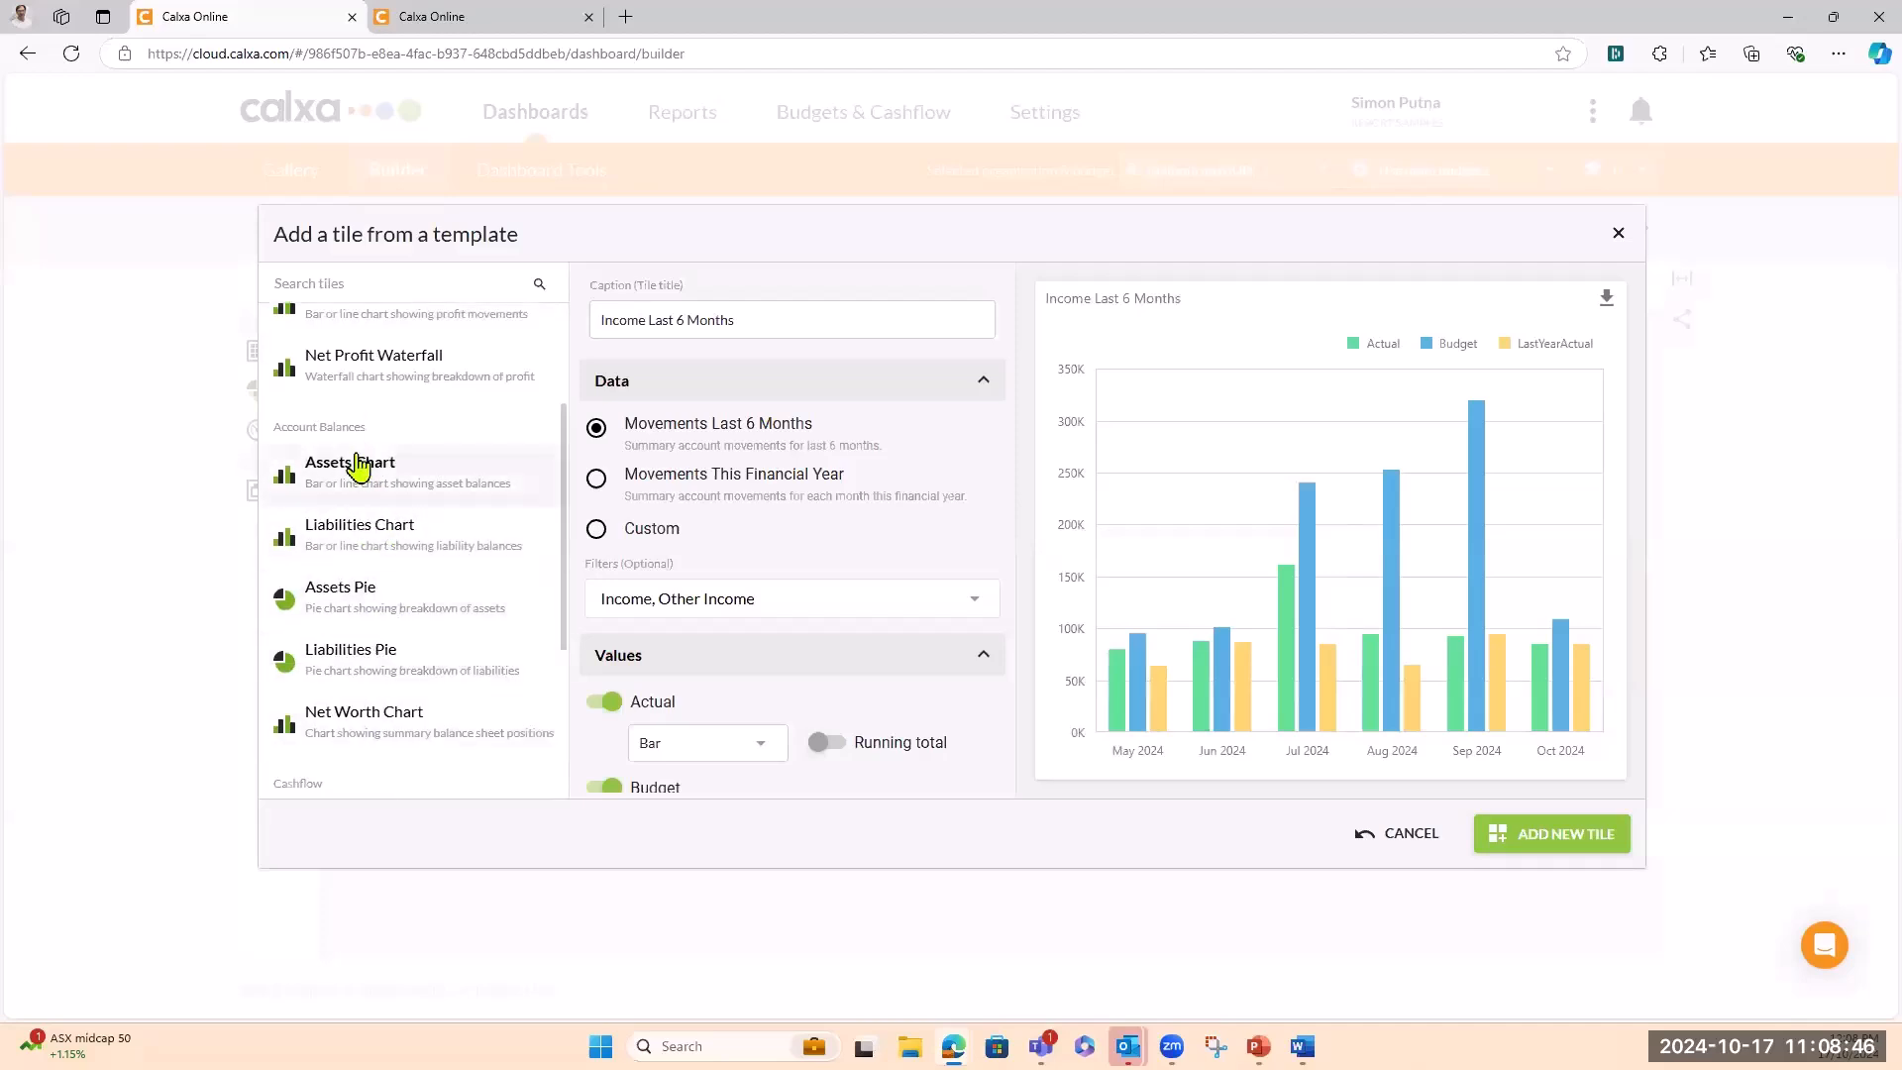
pyautogui.scroll(-3, 386, 639)
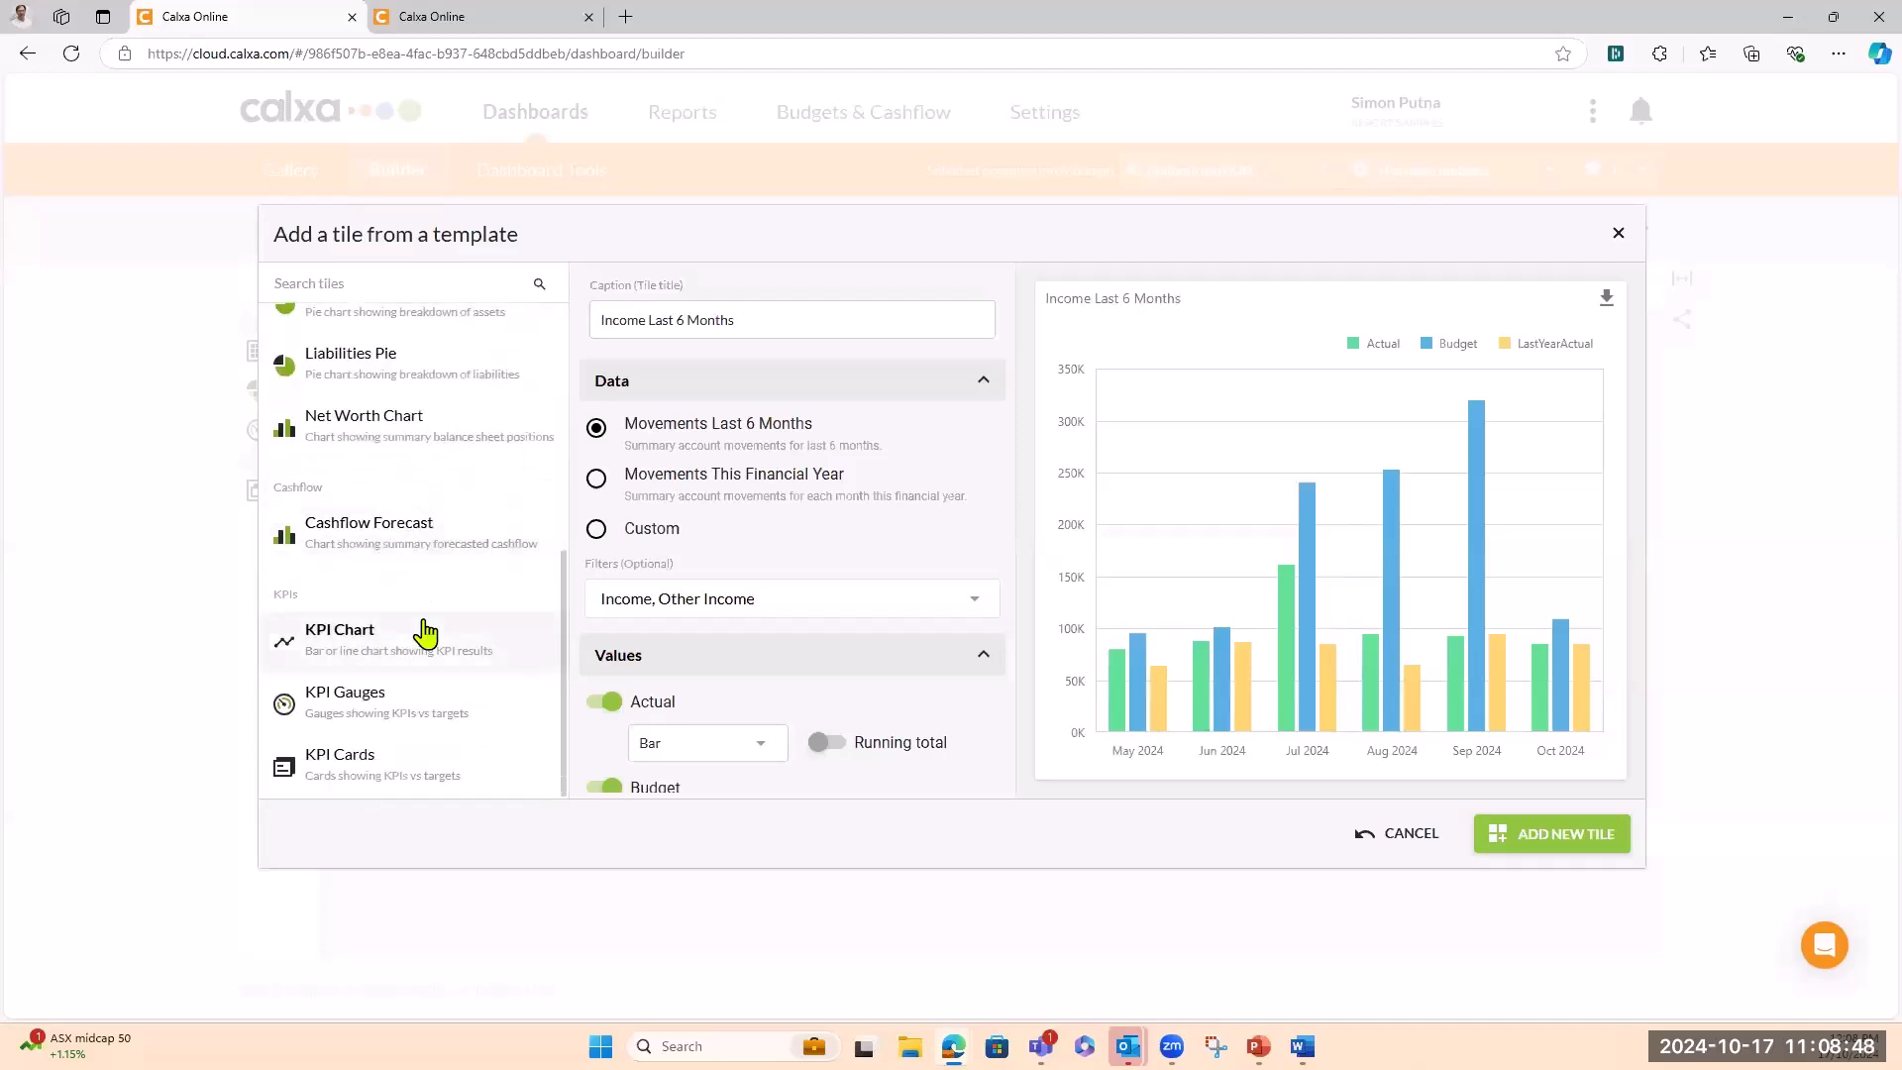
pyautogui.scroll(5, 387, 535)
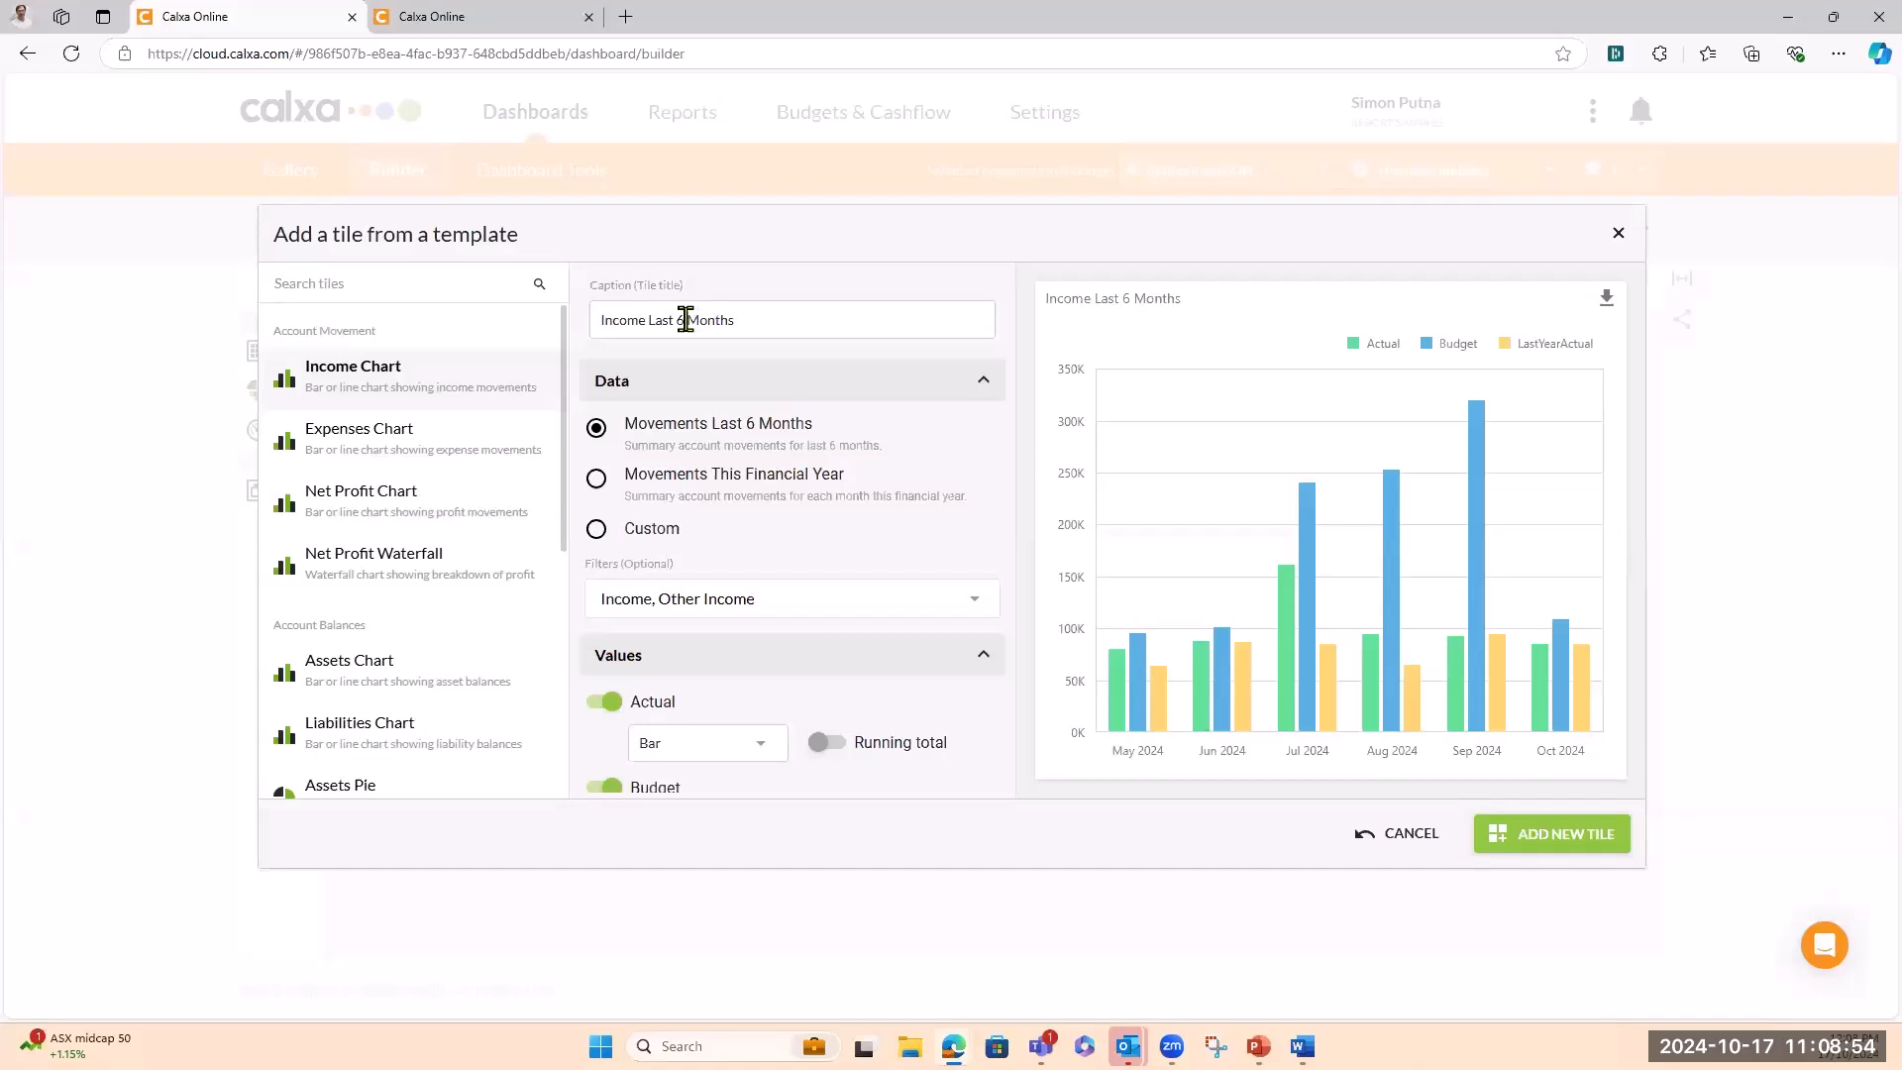
pyautogui.press('BackSpace')
pyautogui.write('12')
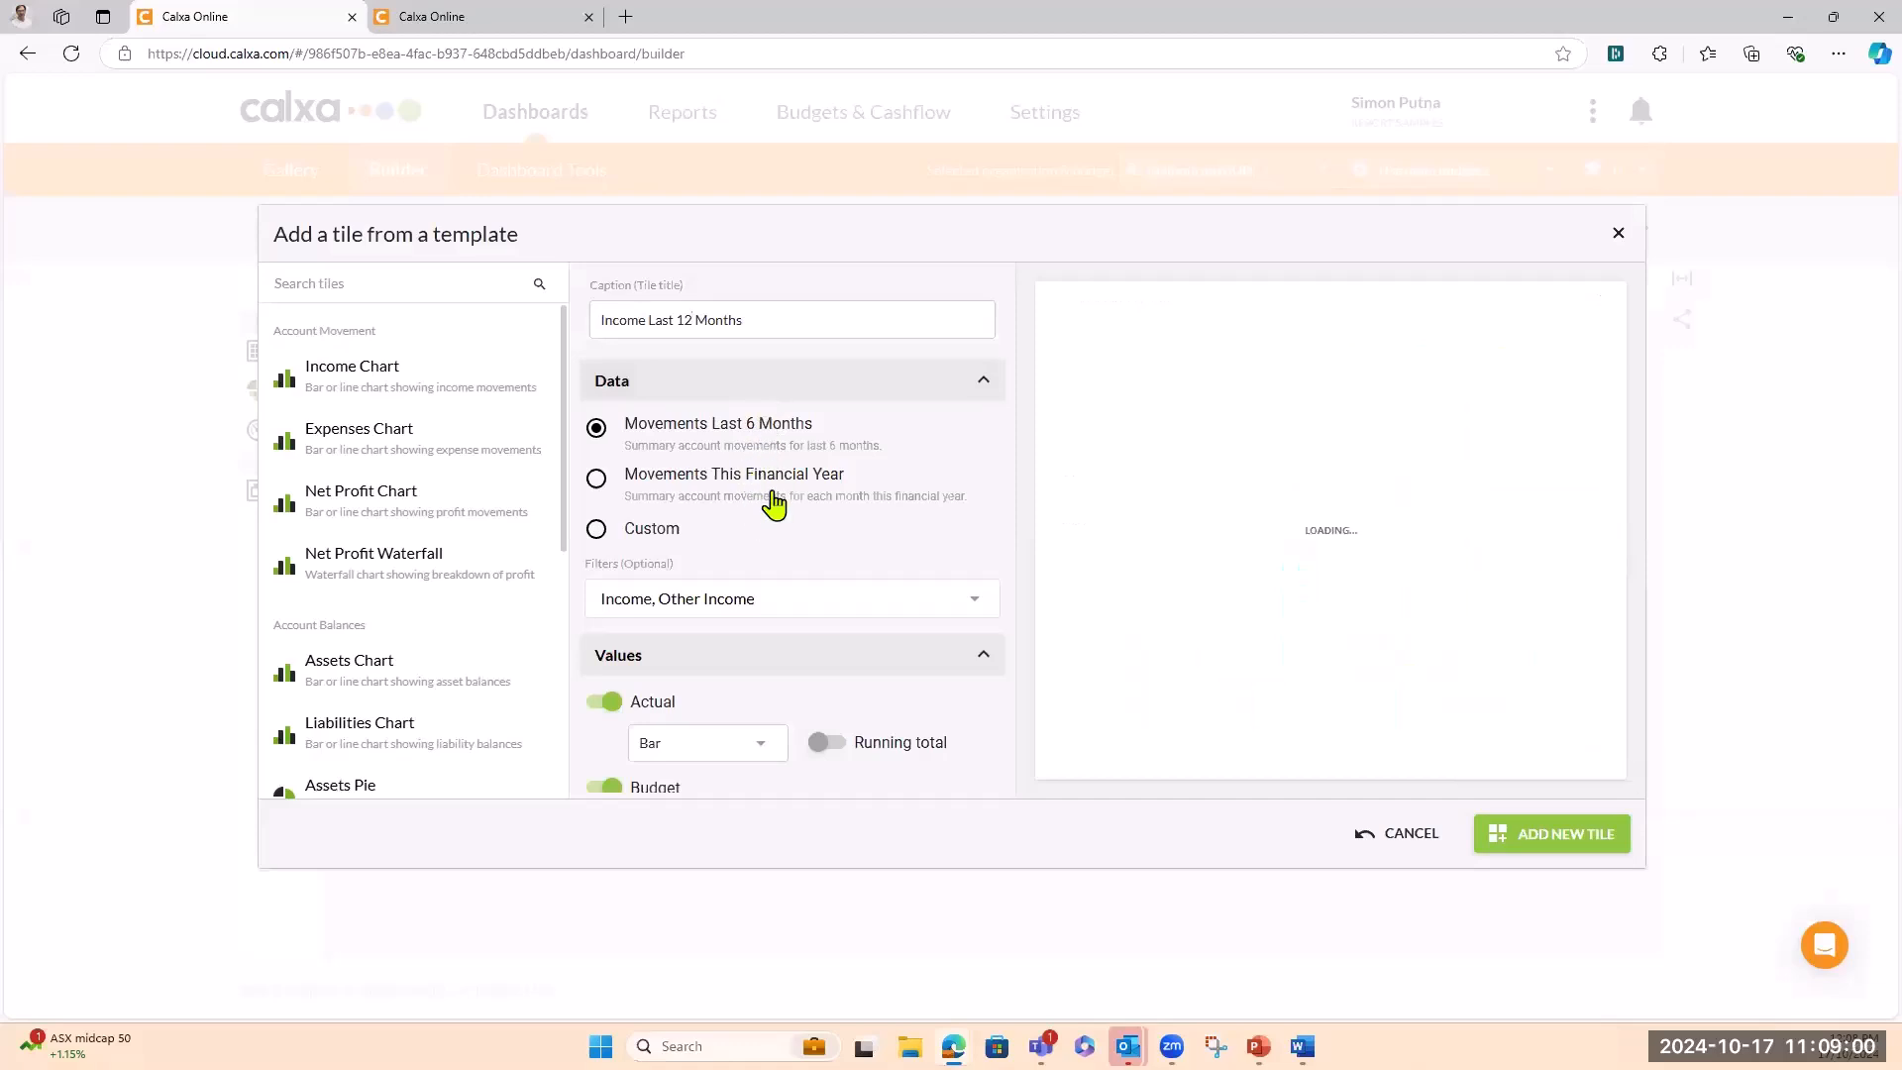
# Set the tile's data to Custom, using Movements Last 12
pyautogui.click(597, 532)
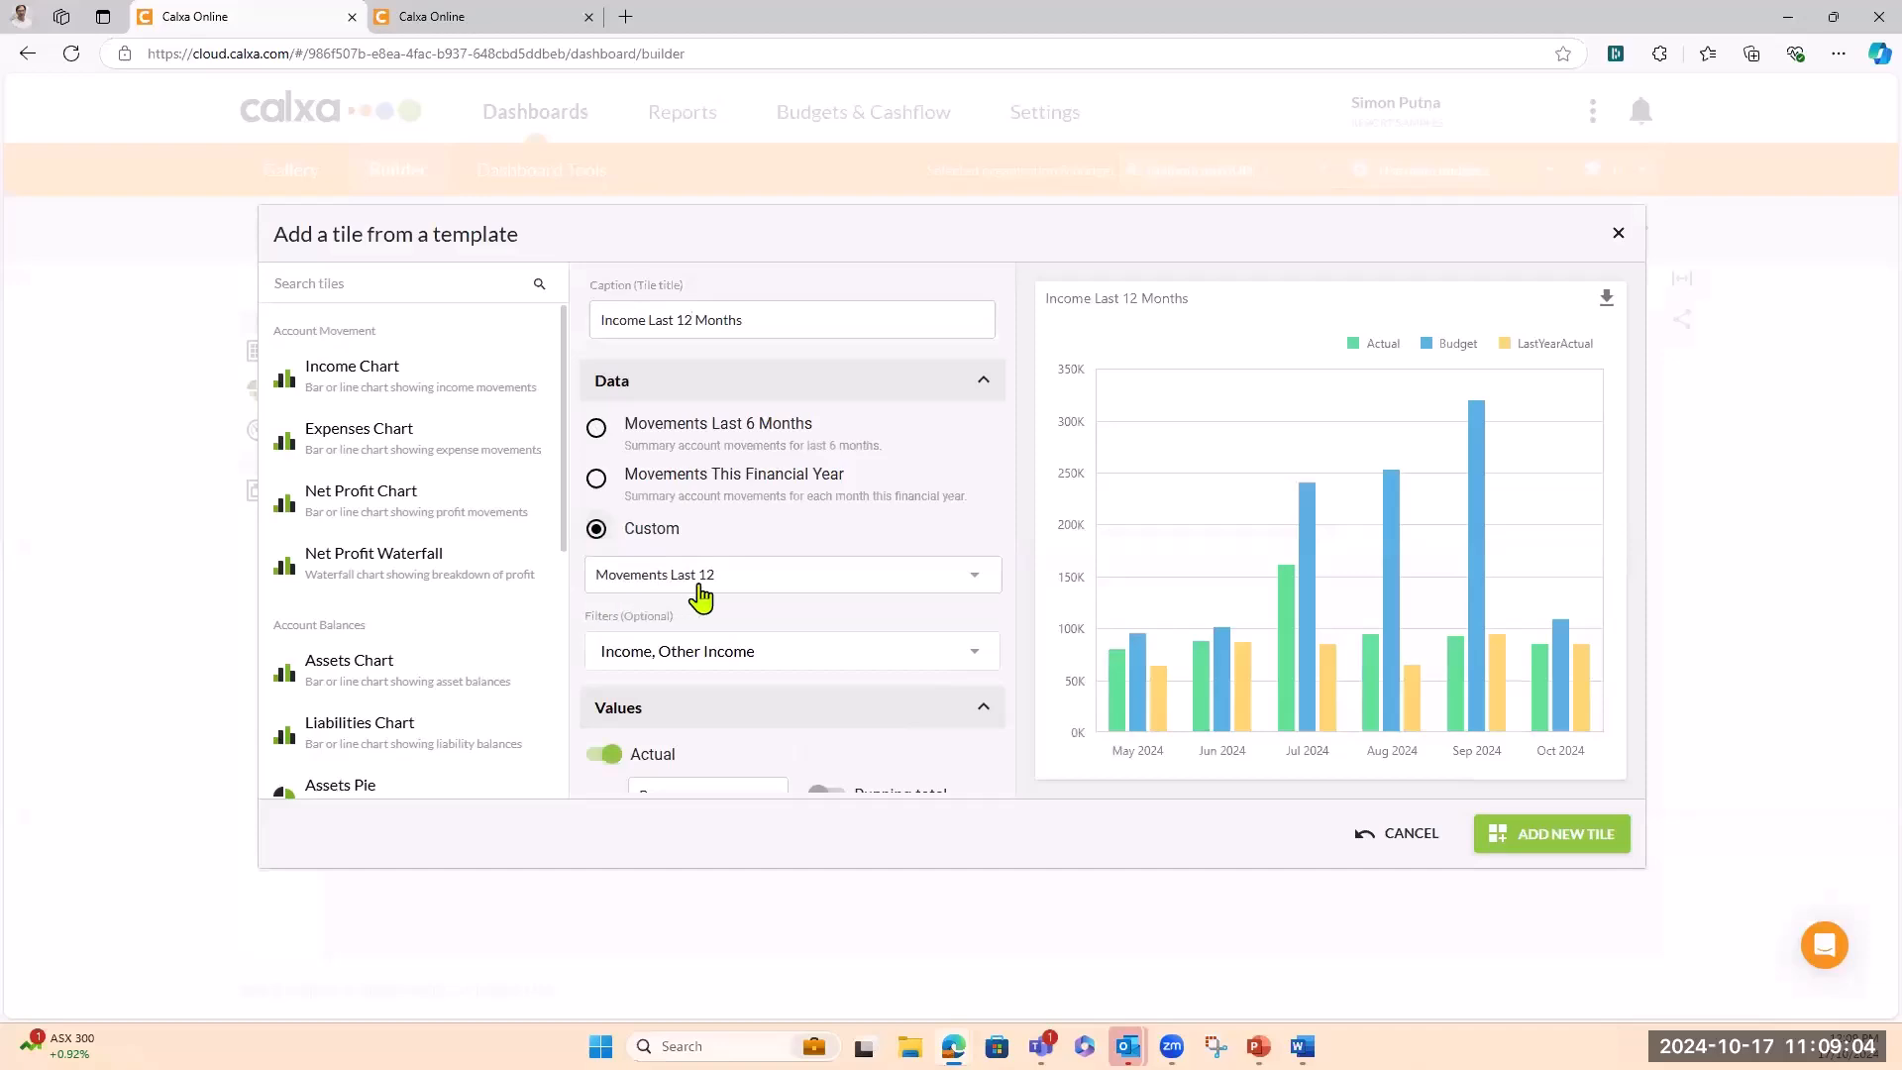
pyautogui.click(978, 588)
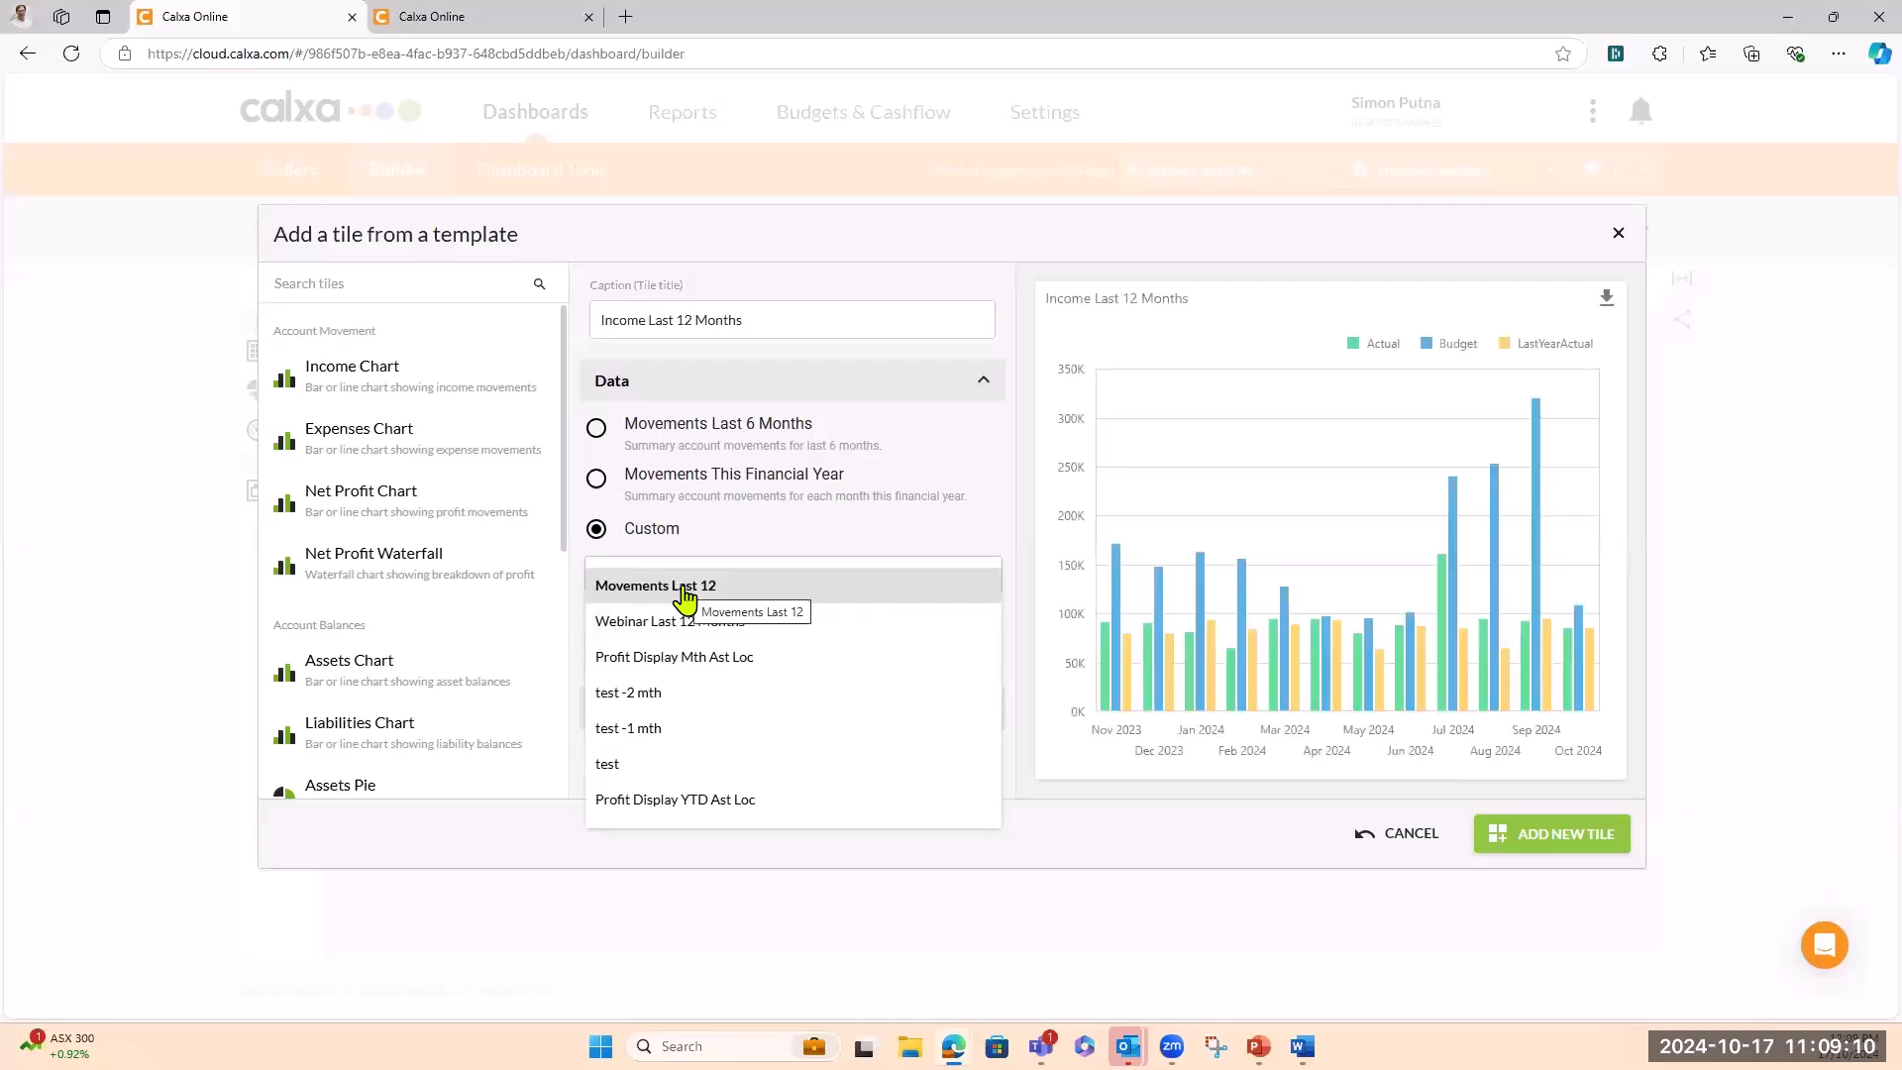
pyautogui.click(684, 587)
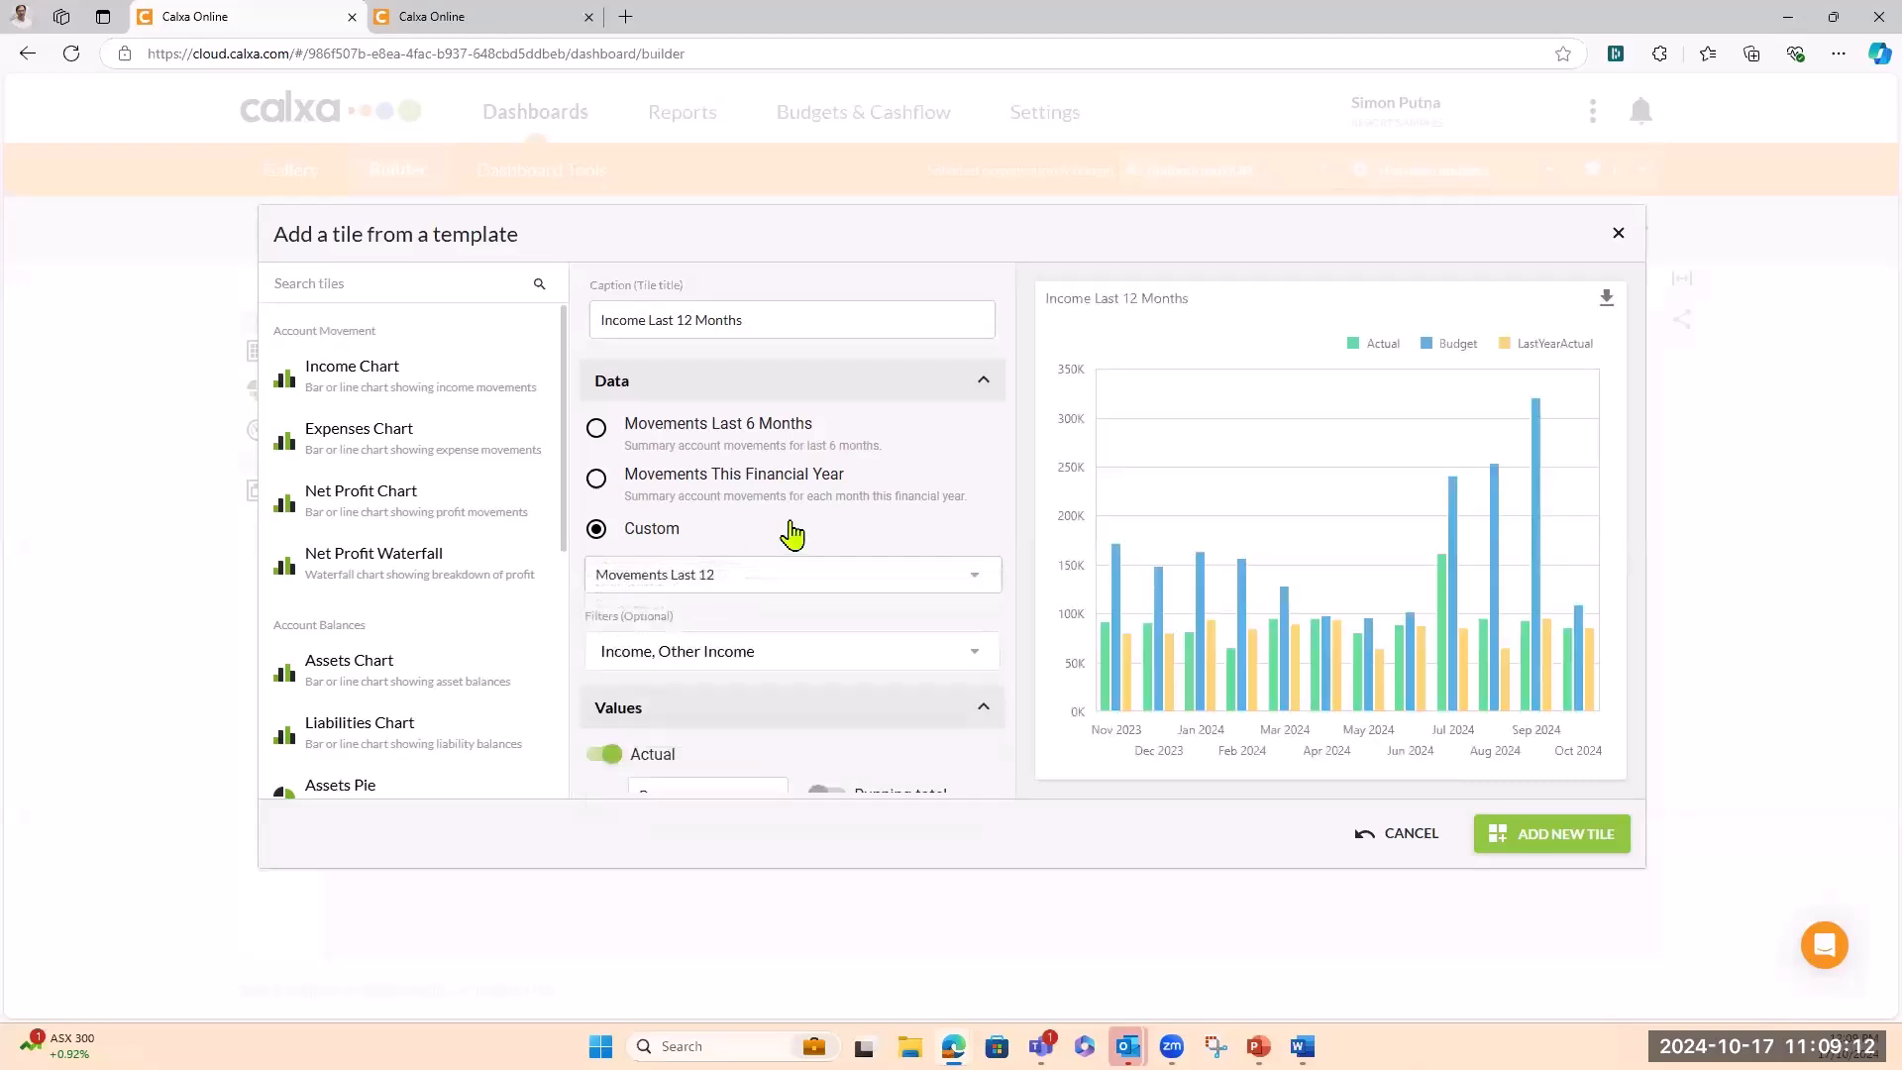
pyautogui.scroll(-1, 793, 535)
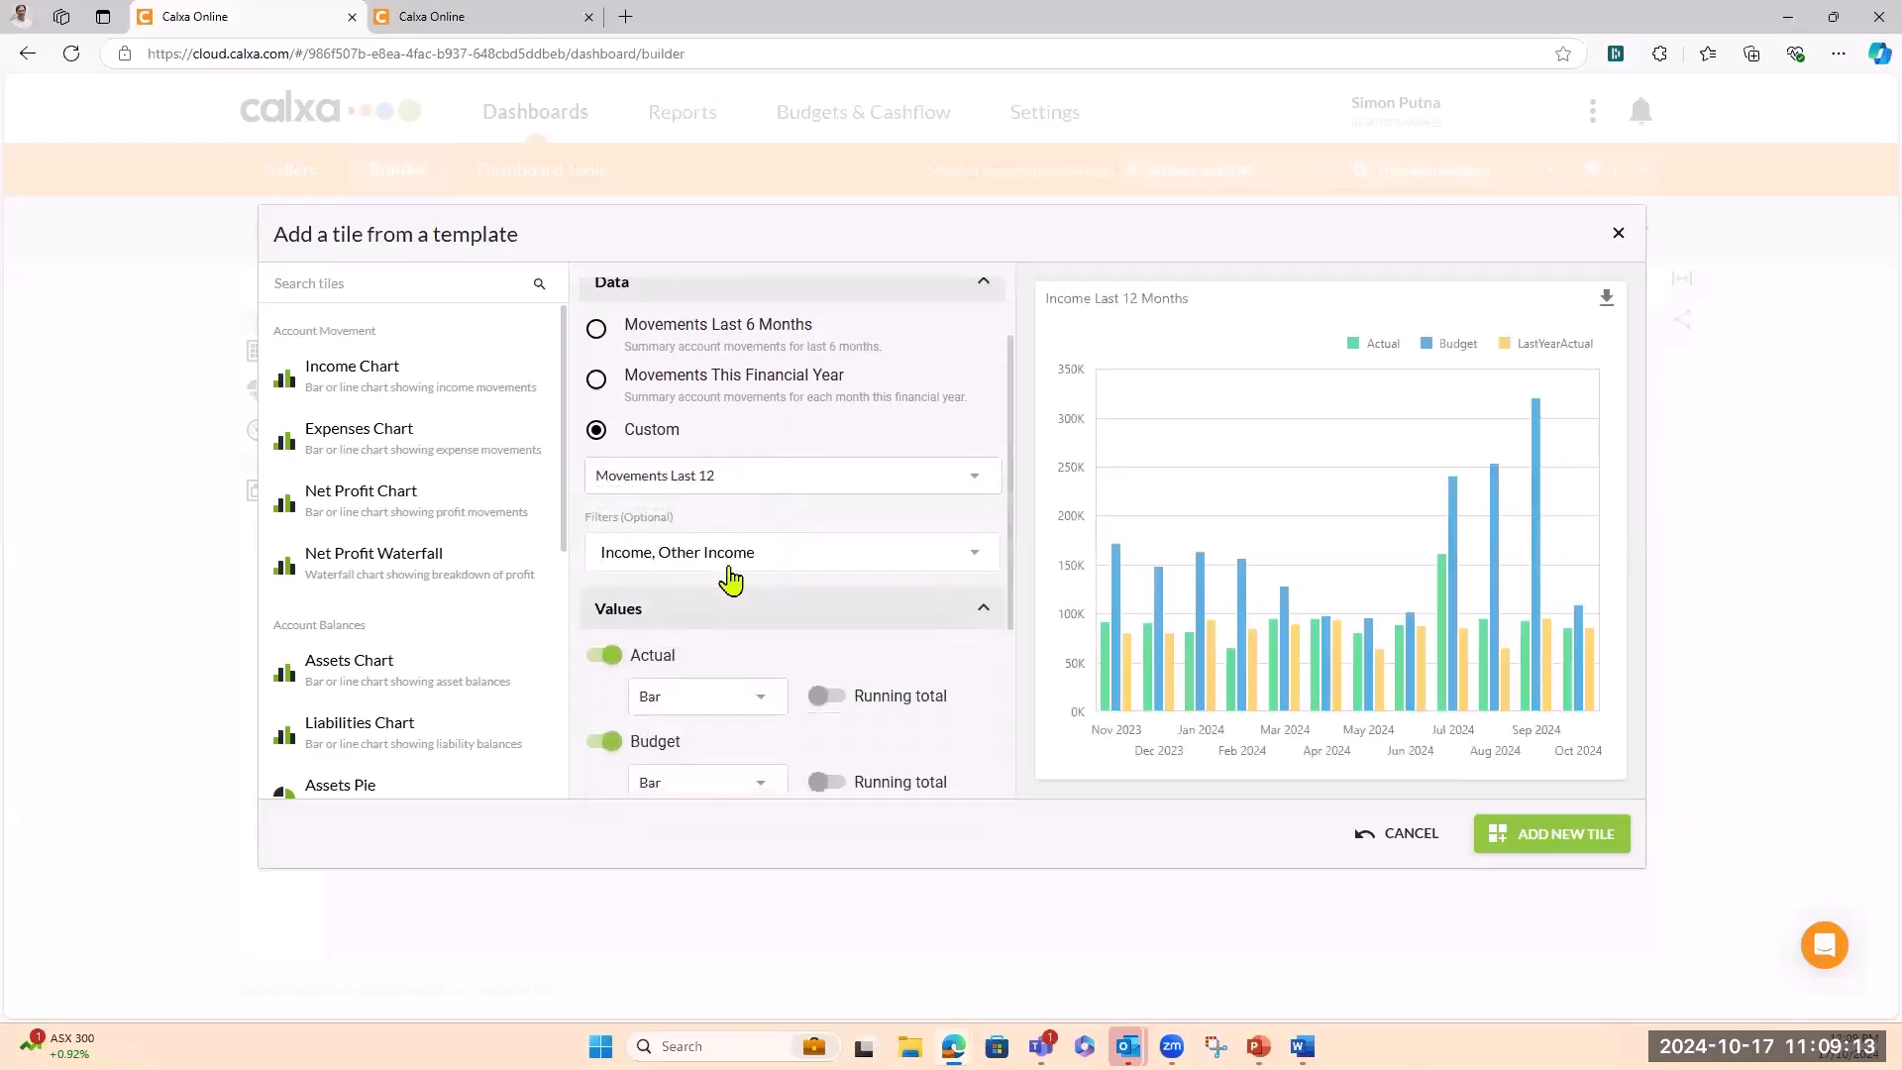
# Filter the tile to Expense accounts, removing Income and Other Income
pyautogui.click(976, 563)
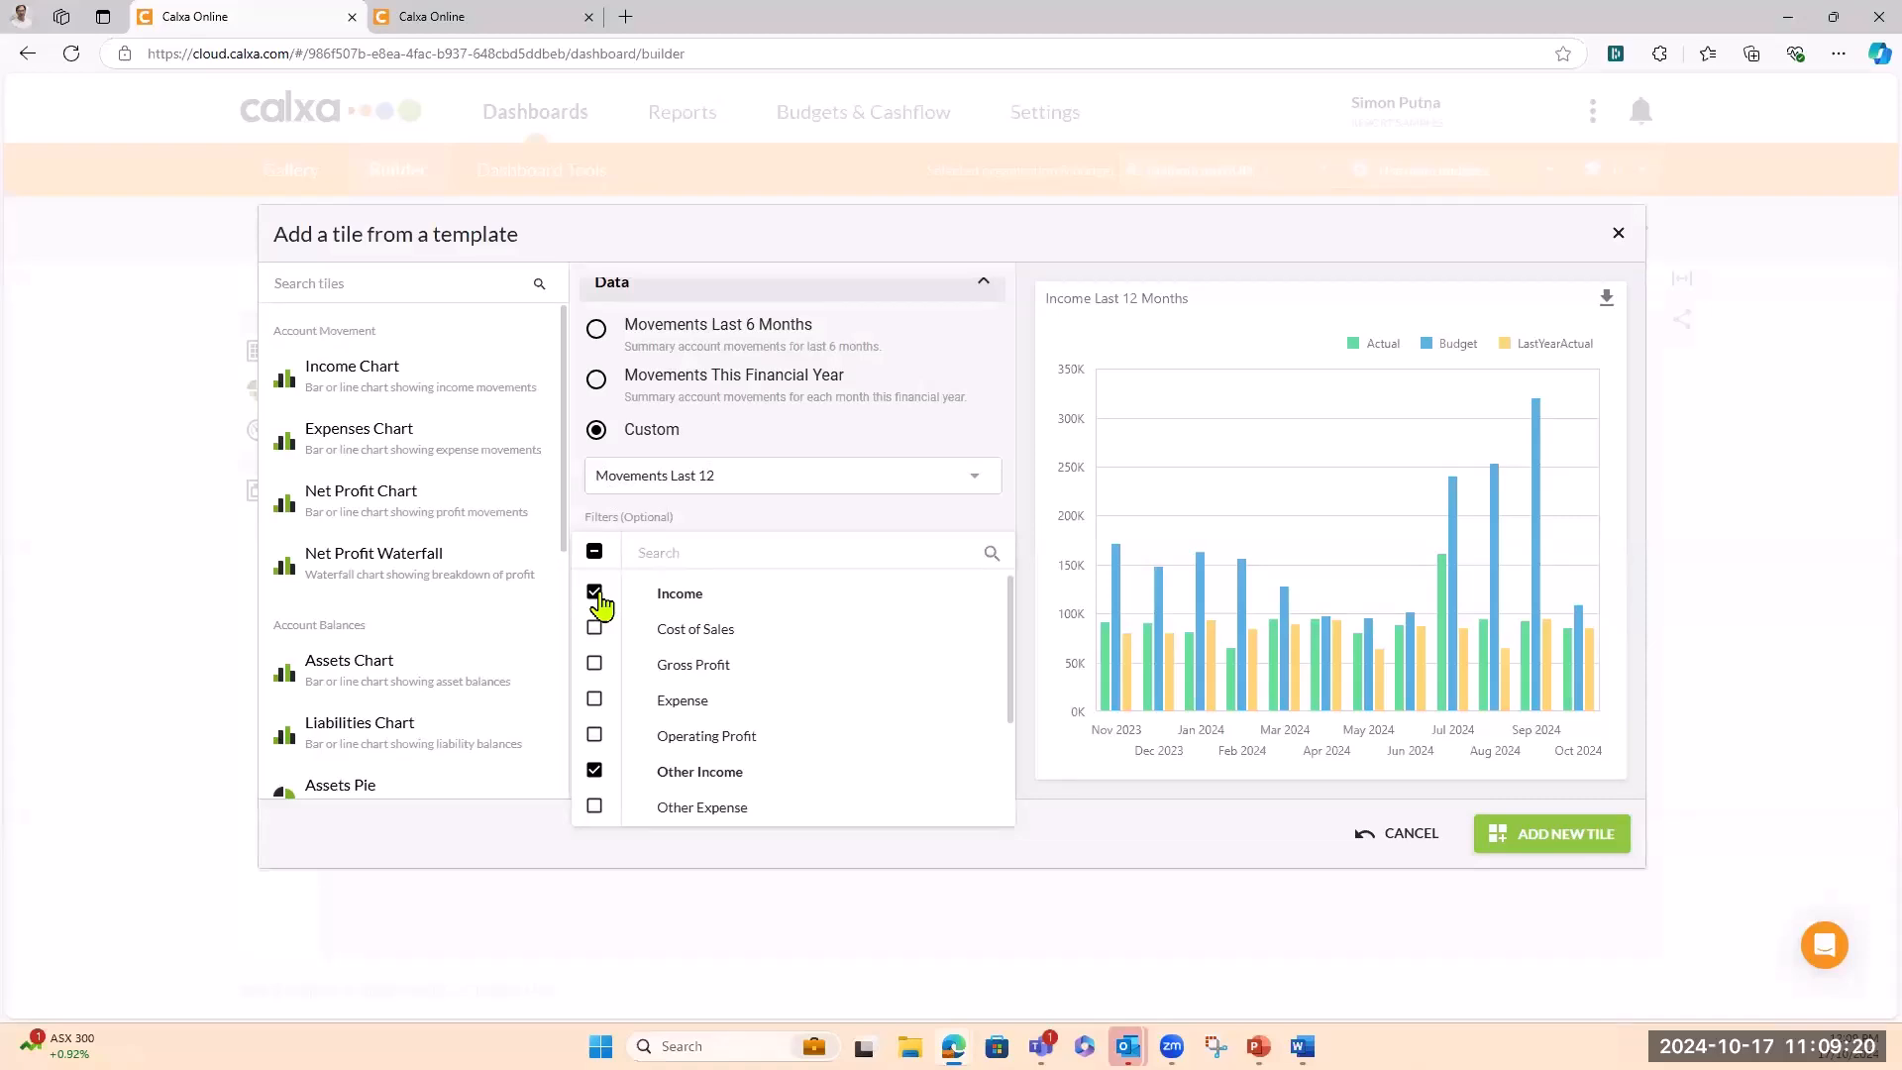
pyautogui.click(597, 595)
pyautogui.click(594, 772)
pyautogui.click(595, 703)
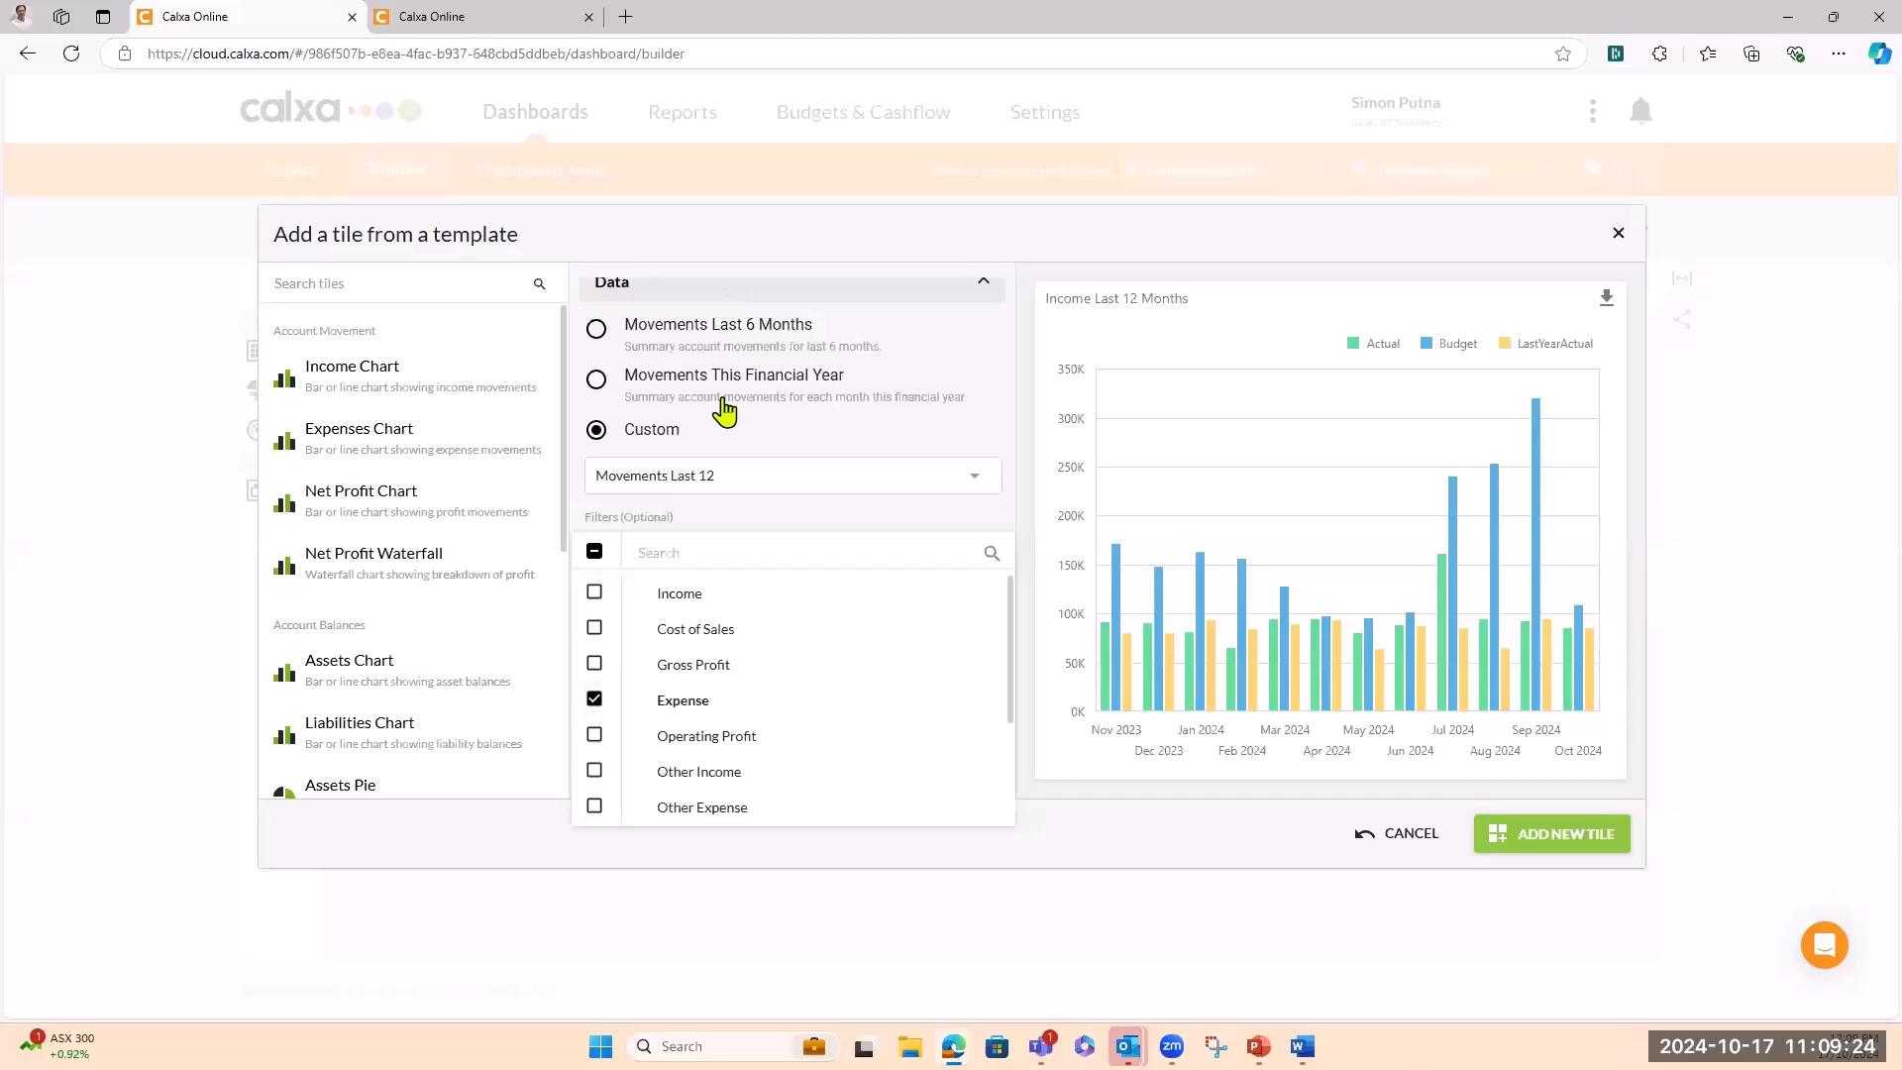
pyautogui.click(836, 516)
# Change the caption to Expenses Last 12 Months
pyautogui.scroll(1, 788, 362)
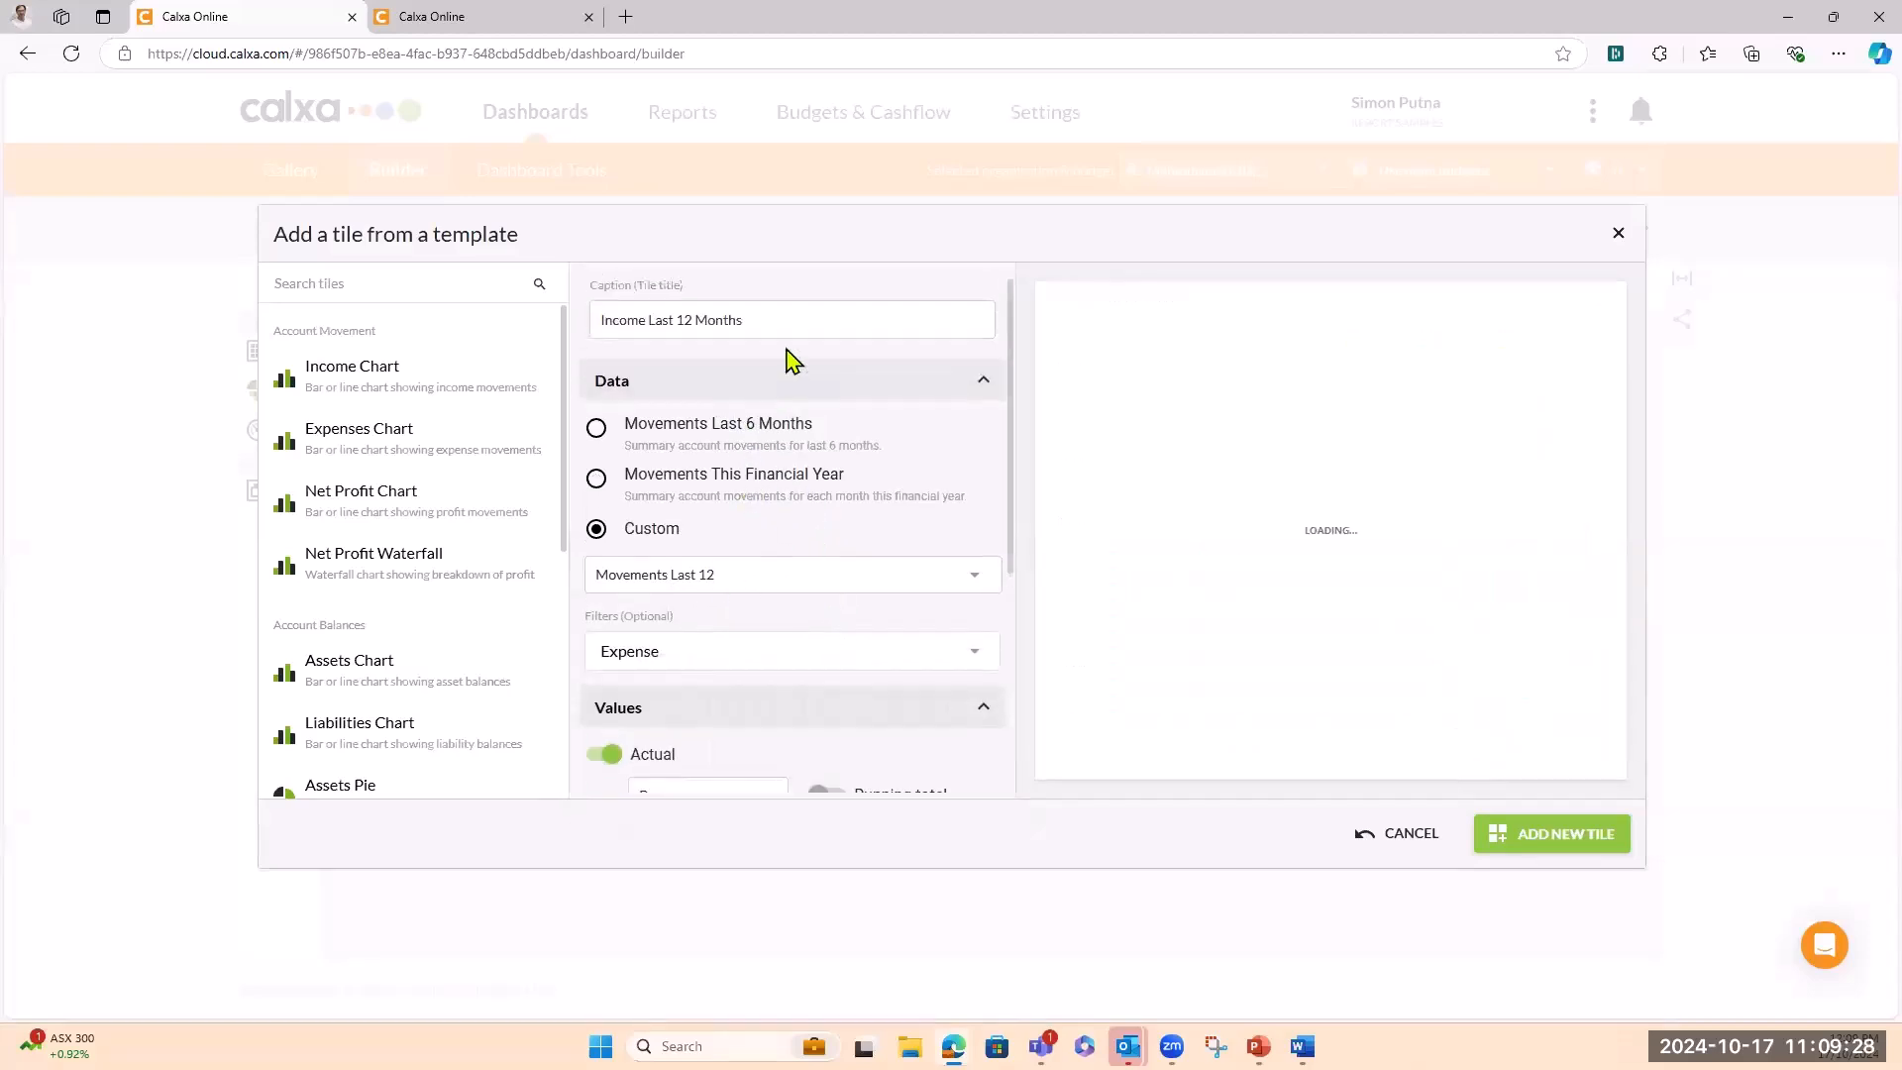
pyautogui.doubleClick(592, 318)
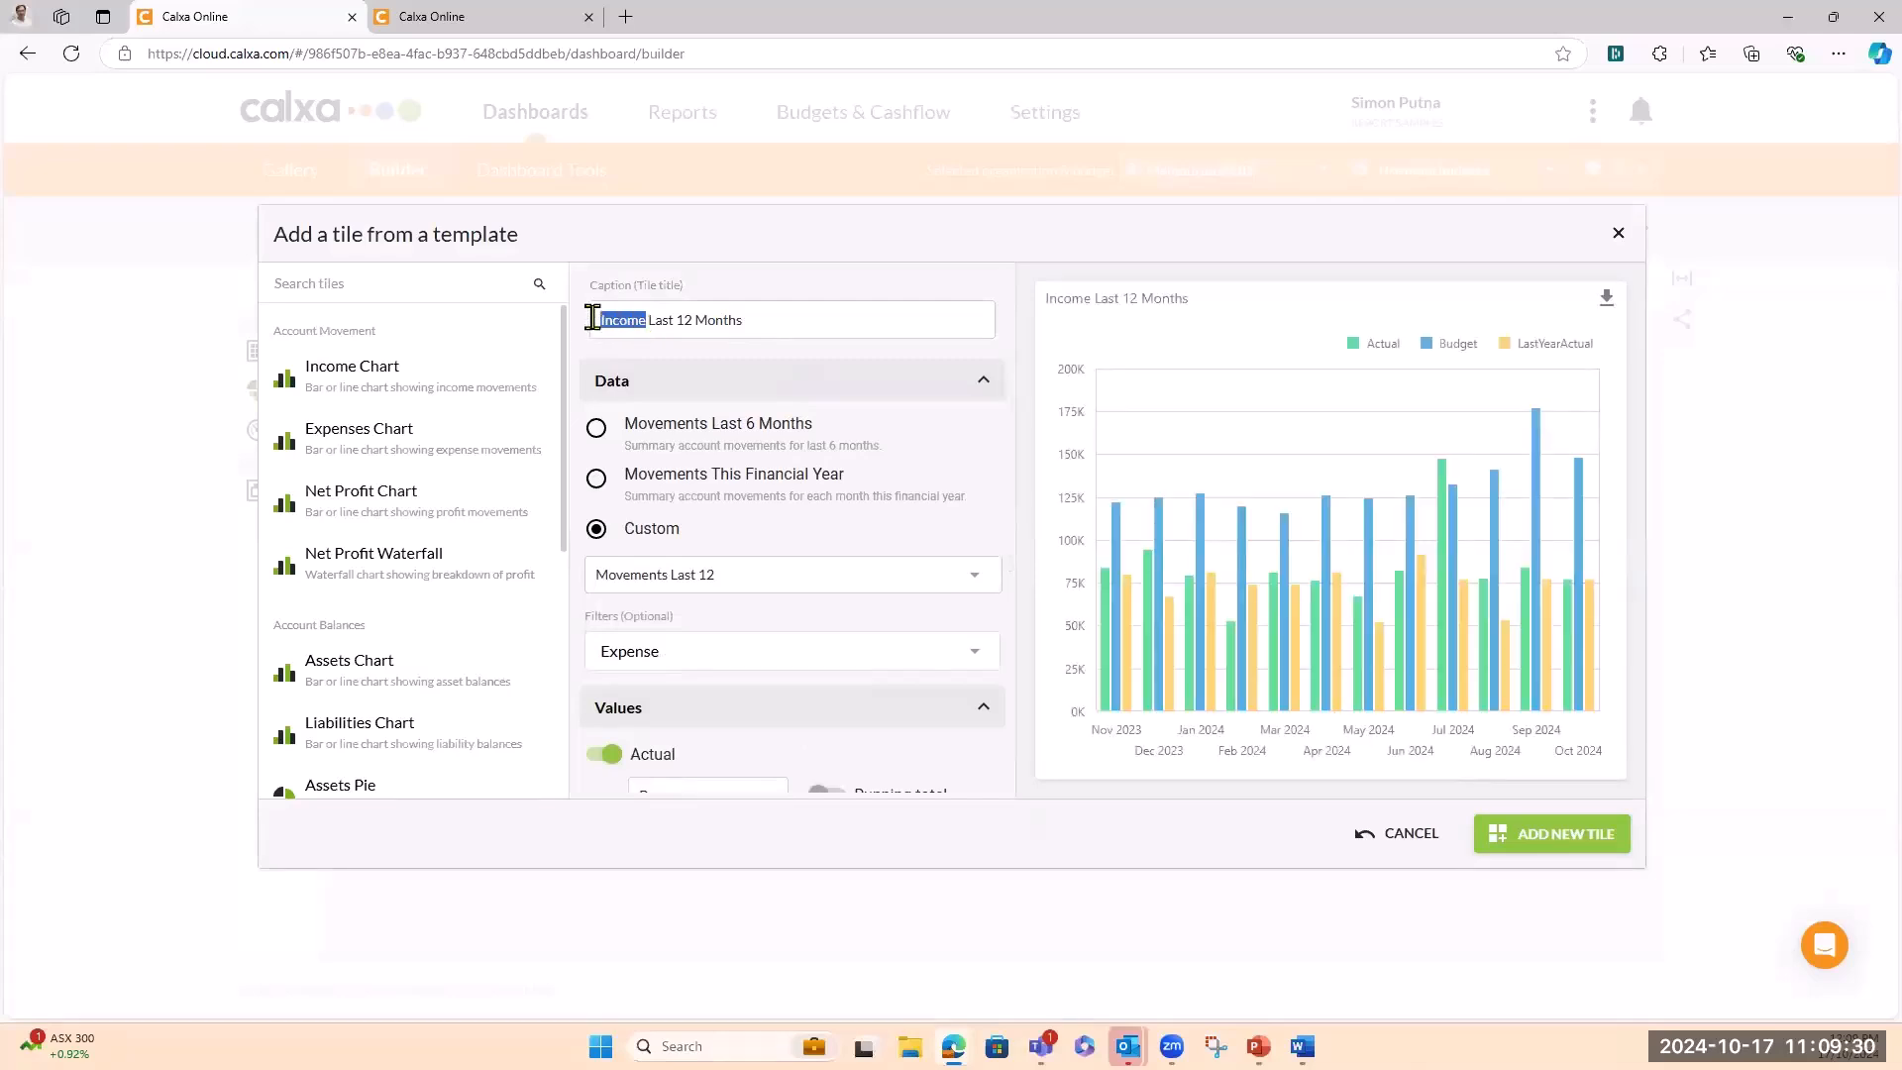
pyautogui.write('Expenses')
pyautogui.scroll(-2, 828, 578)
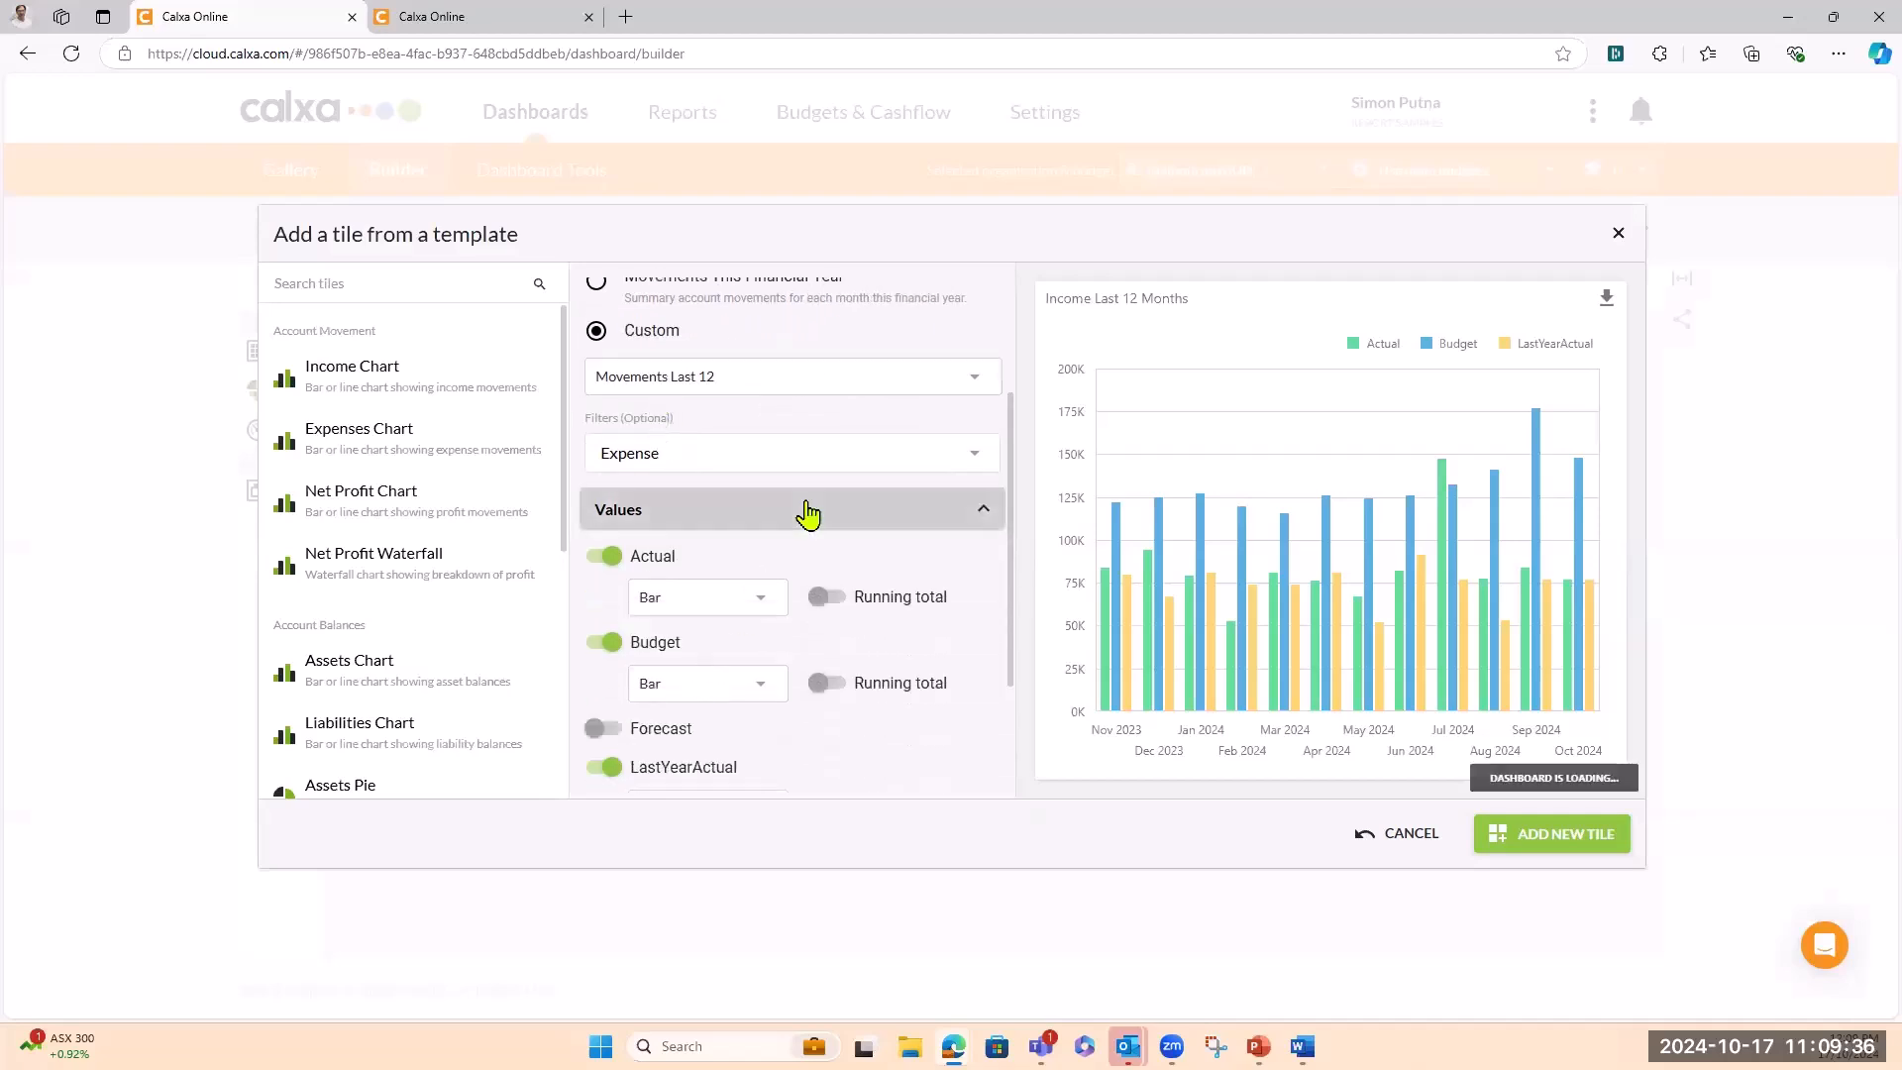
pyautogui.scroll(-2, 808, 513)
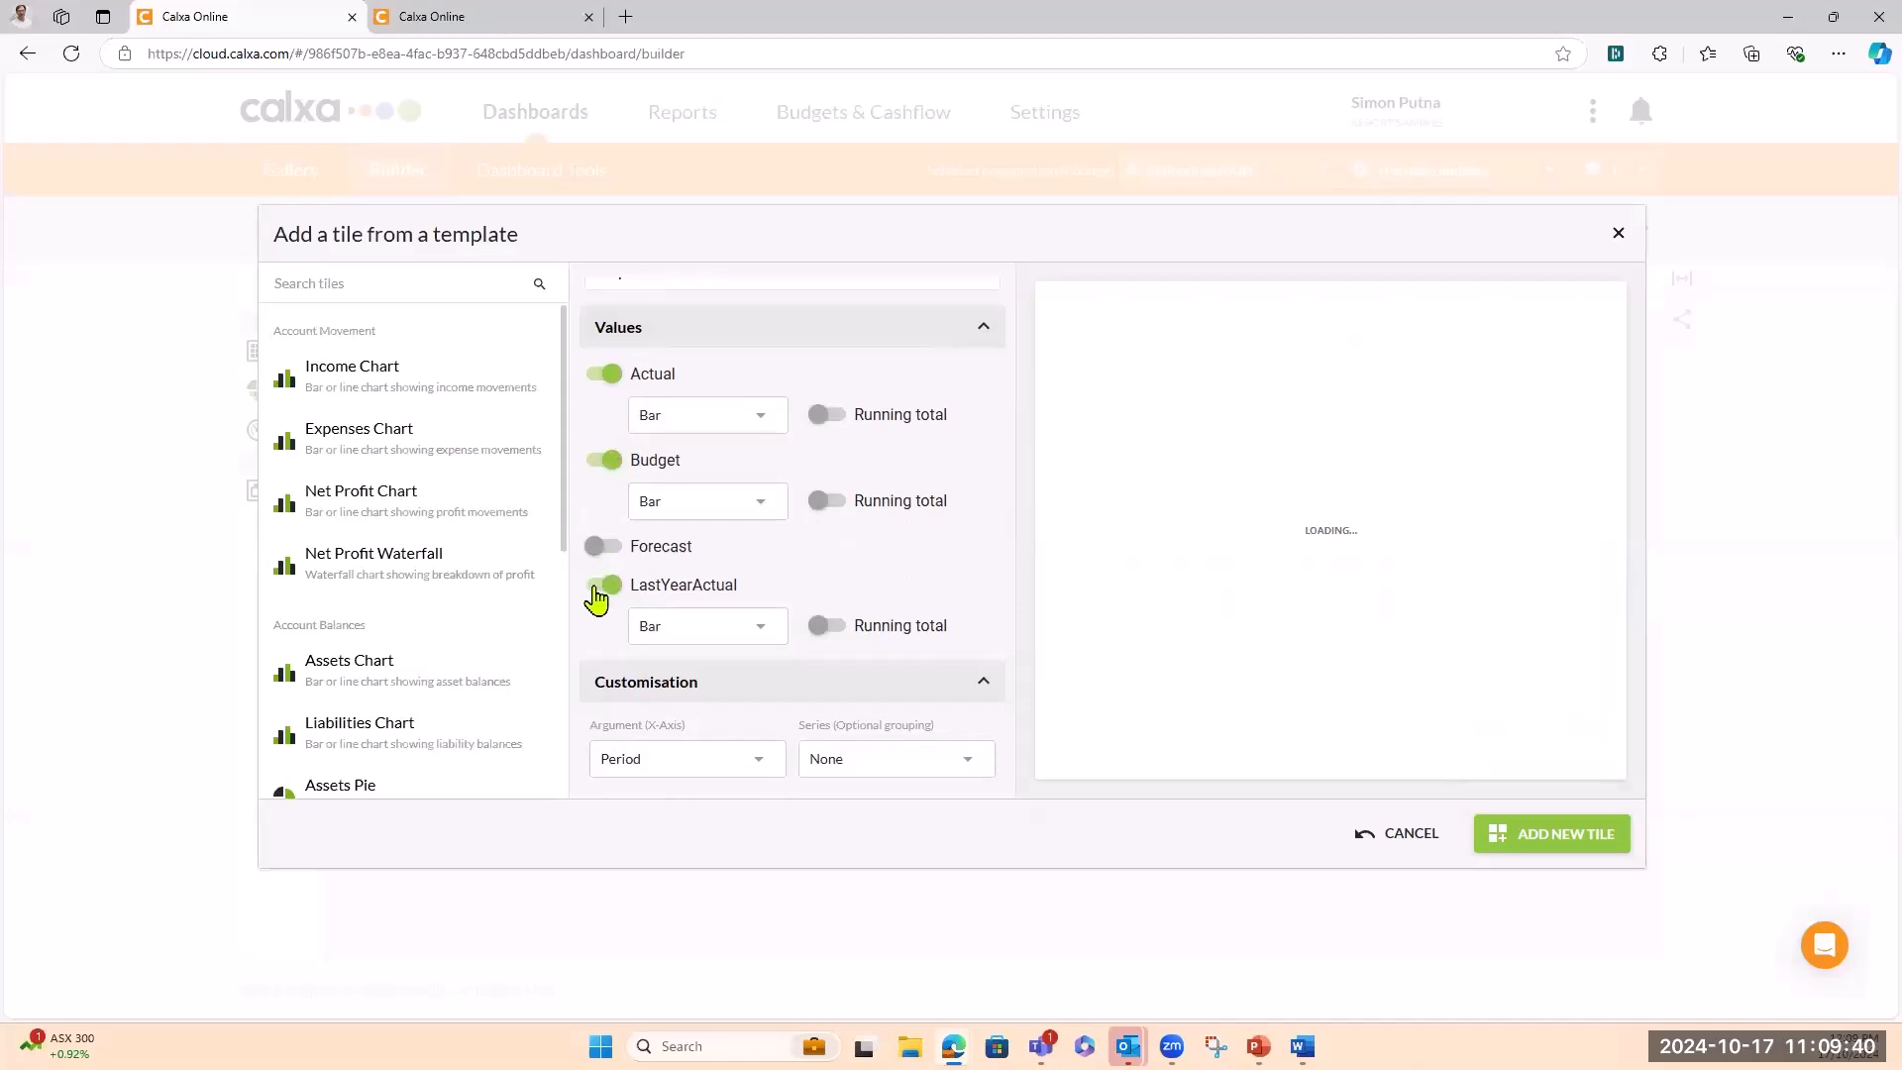
# Hide LastYearActual and try Actual and Budget as running-total lines
pyautogui.click(598, 589)
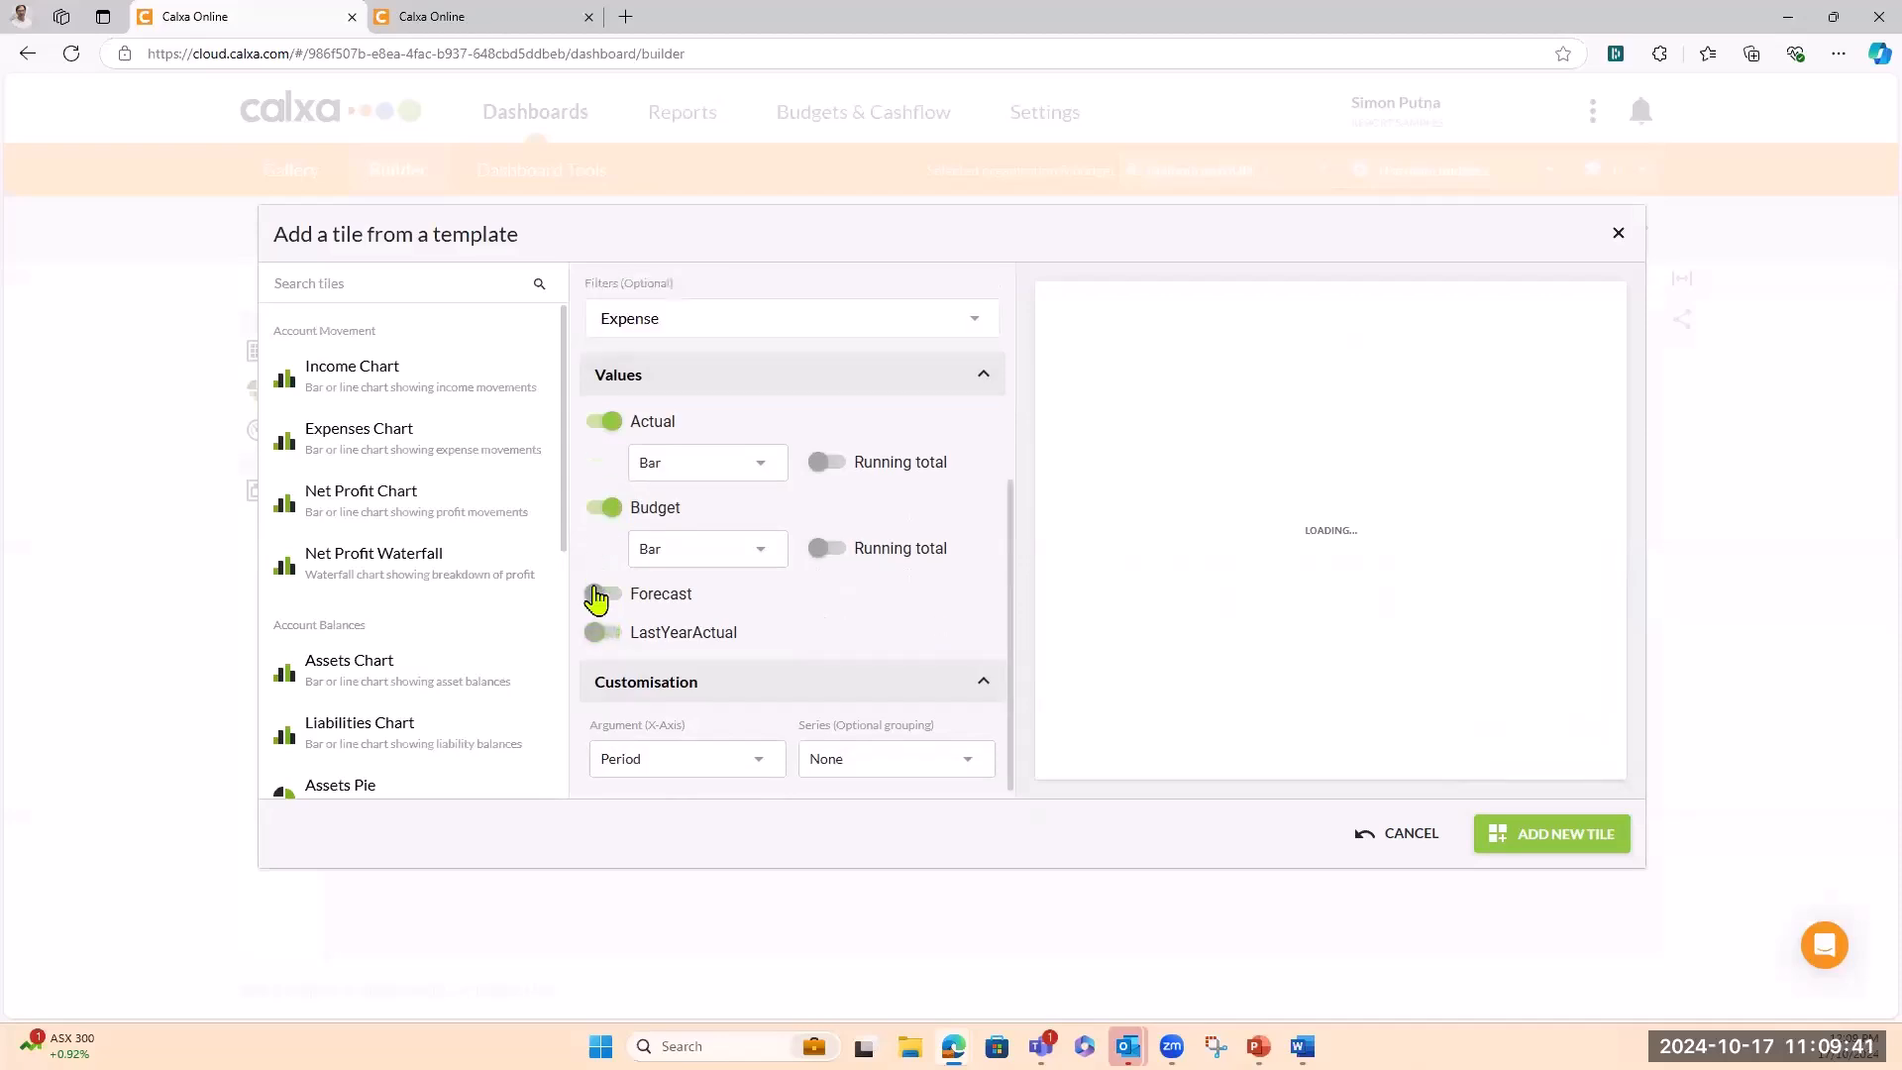
pyautogui.click(763, 468)
pyautogui.click(679, 511)
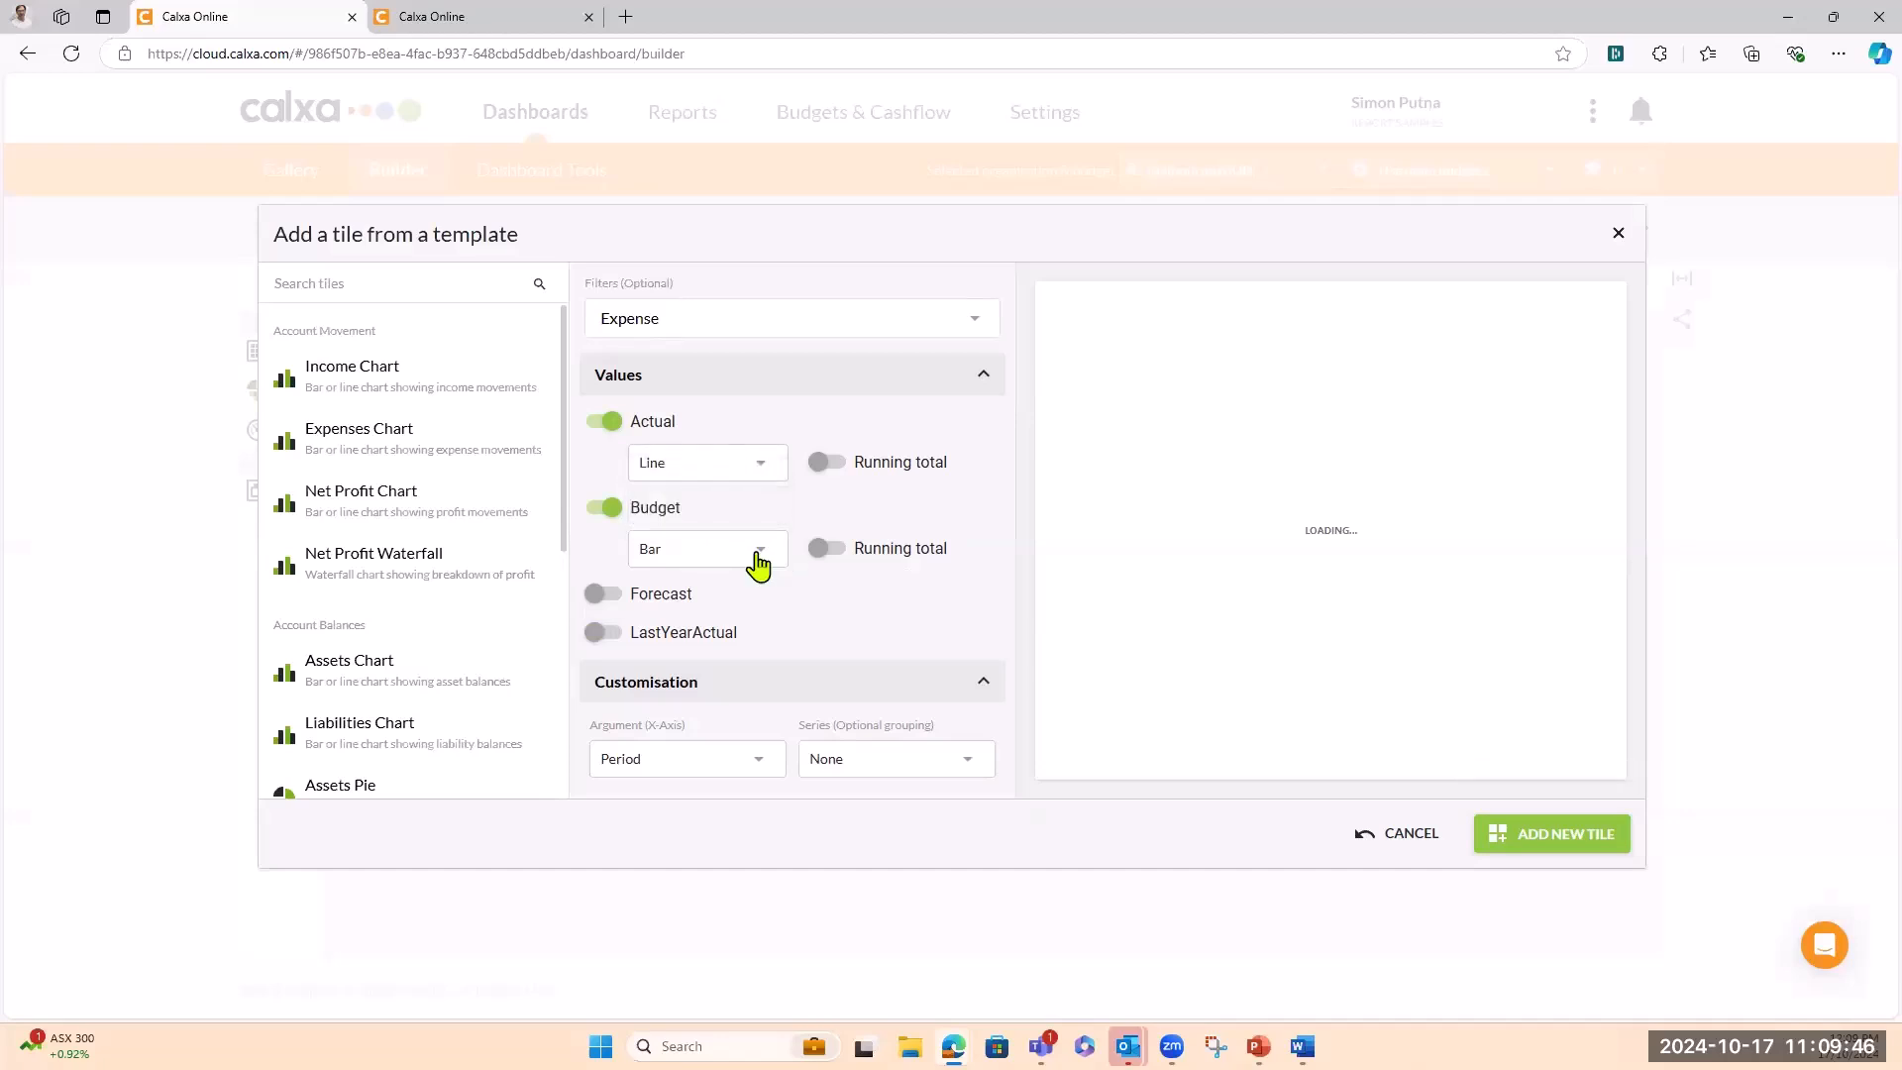
pyautogui.click(758, 551)
pyautogui.click(673, 597)
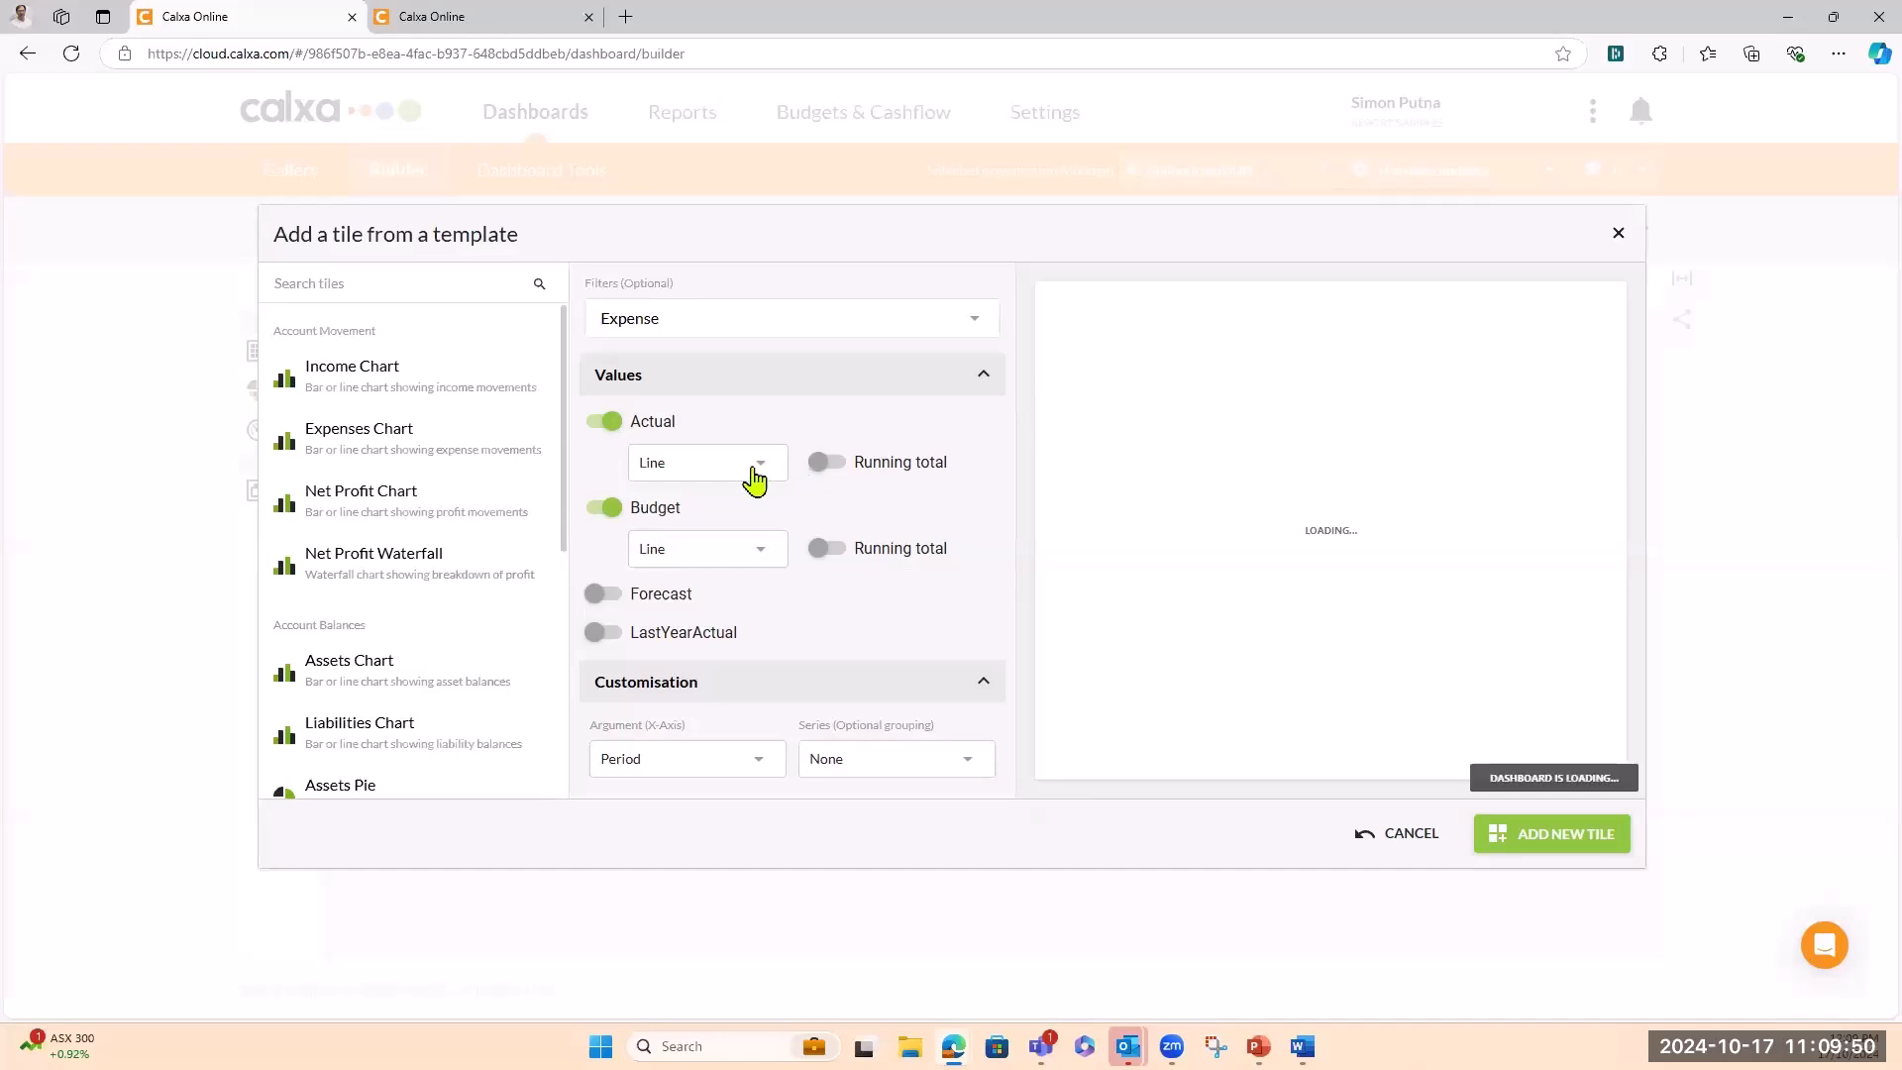
pyautogui.click(840, 472)
pyautogui.click(830, 552)
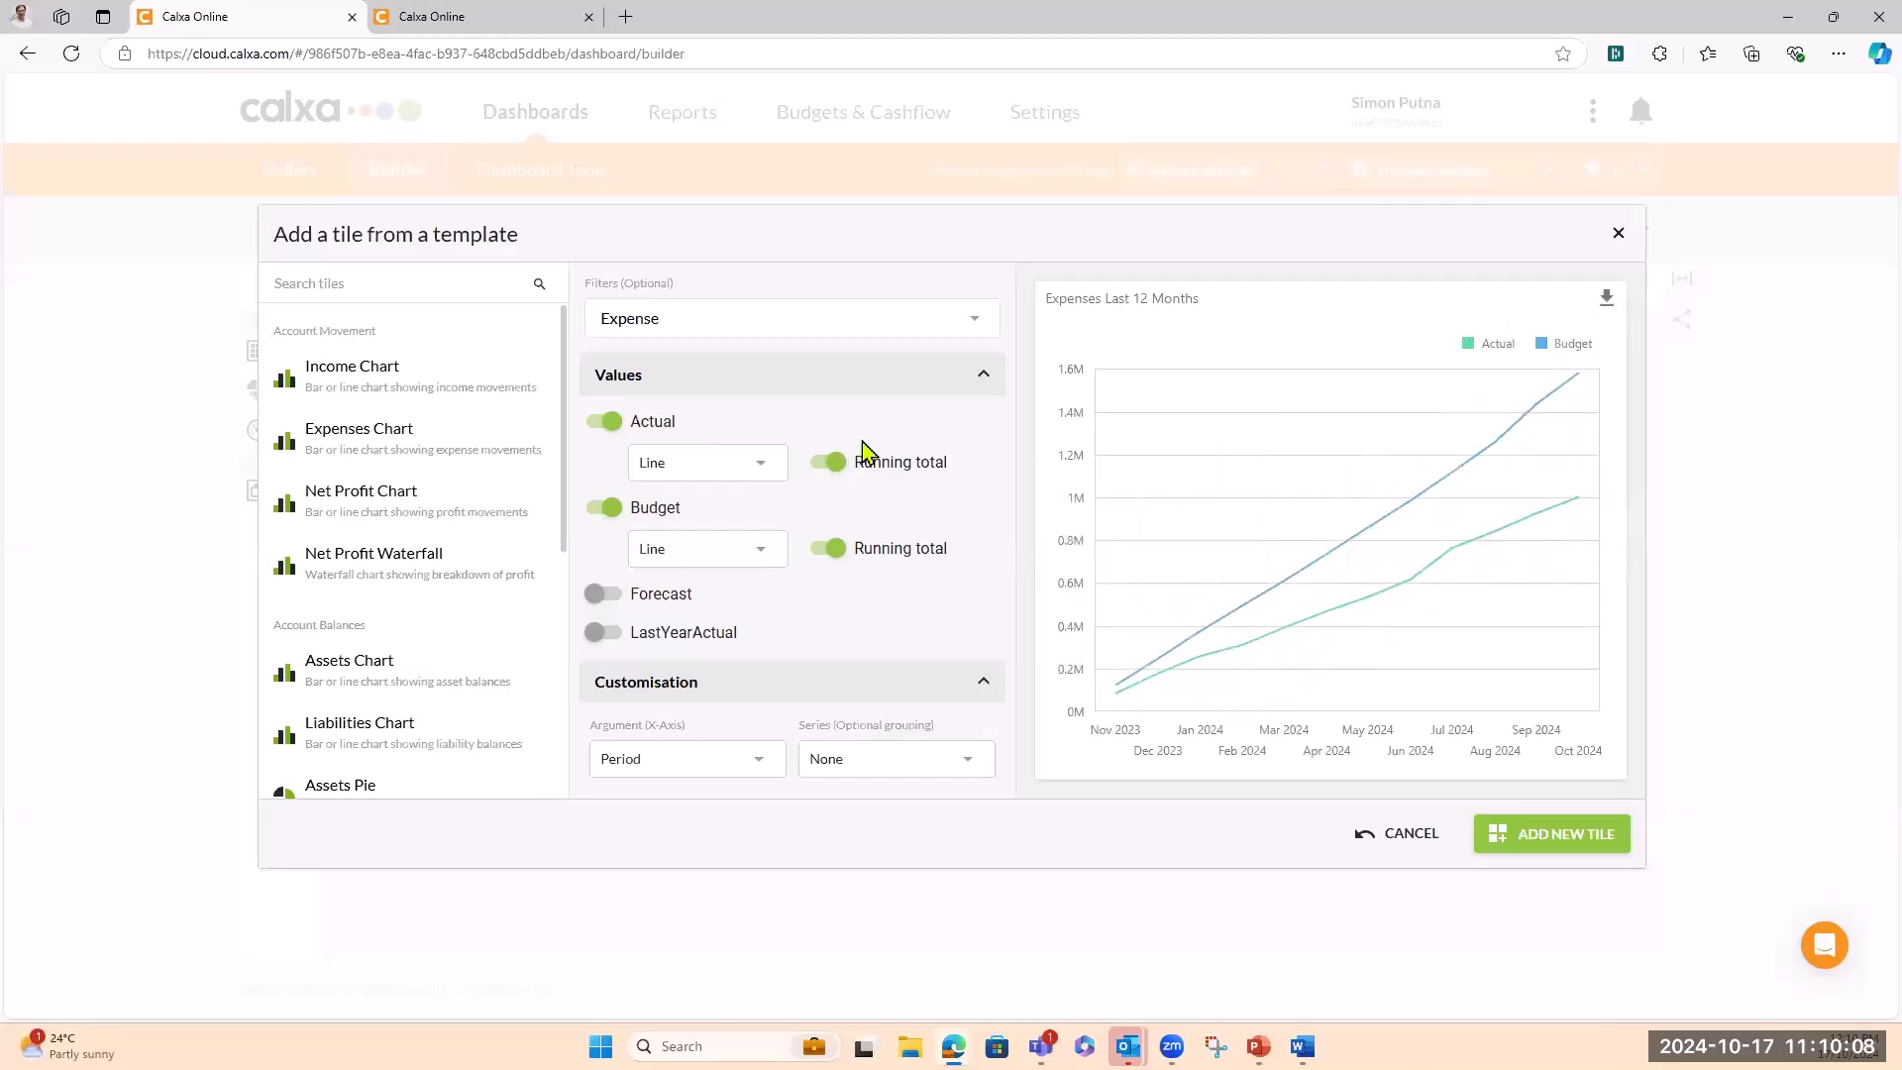
# Return Actual and Budget to plain bars without running totals and add the tile to WEB Test 2
pyautogui.click(756, 470)
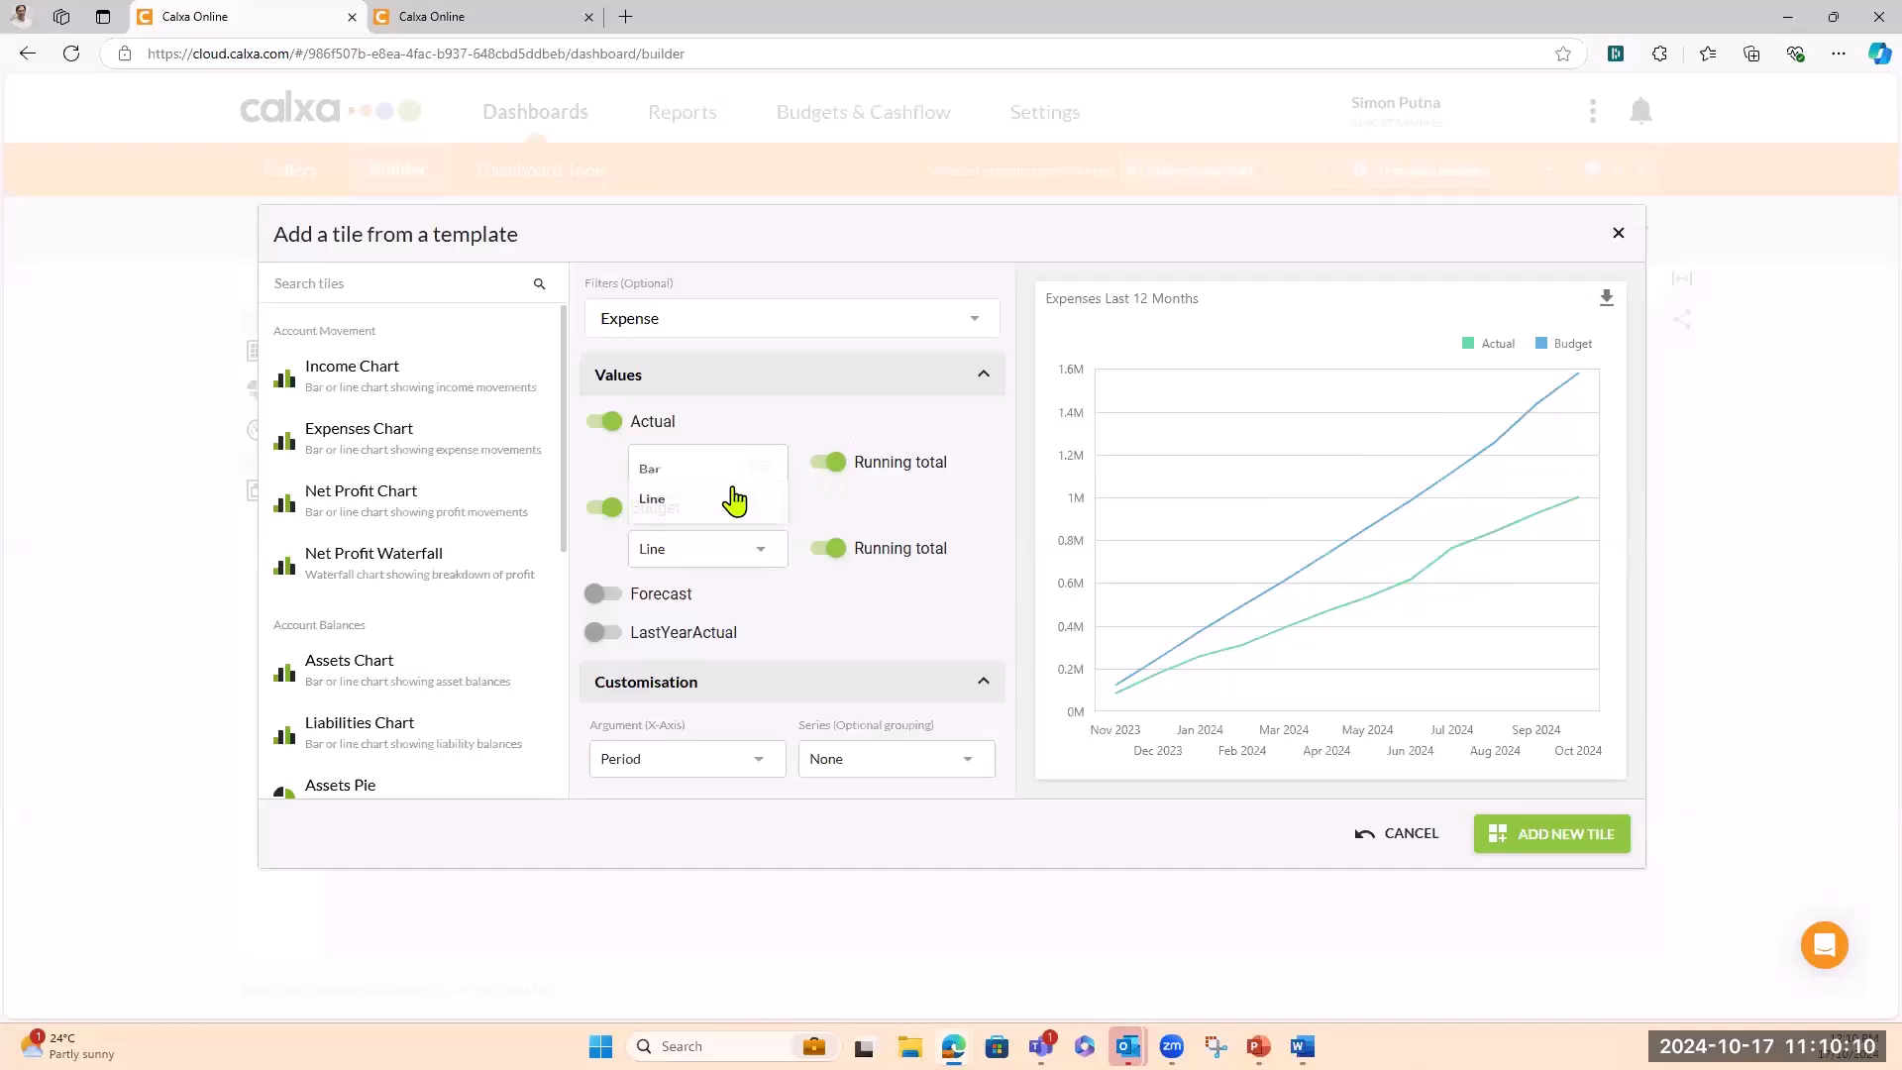
pyautogui.click(649, 480)
pyautogui.click(656, 563)
pyautogui.click(650, 565)
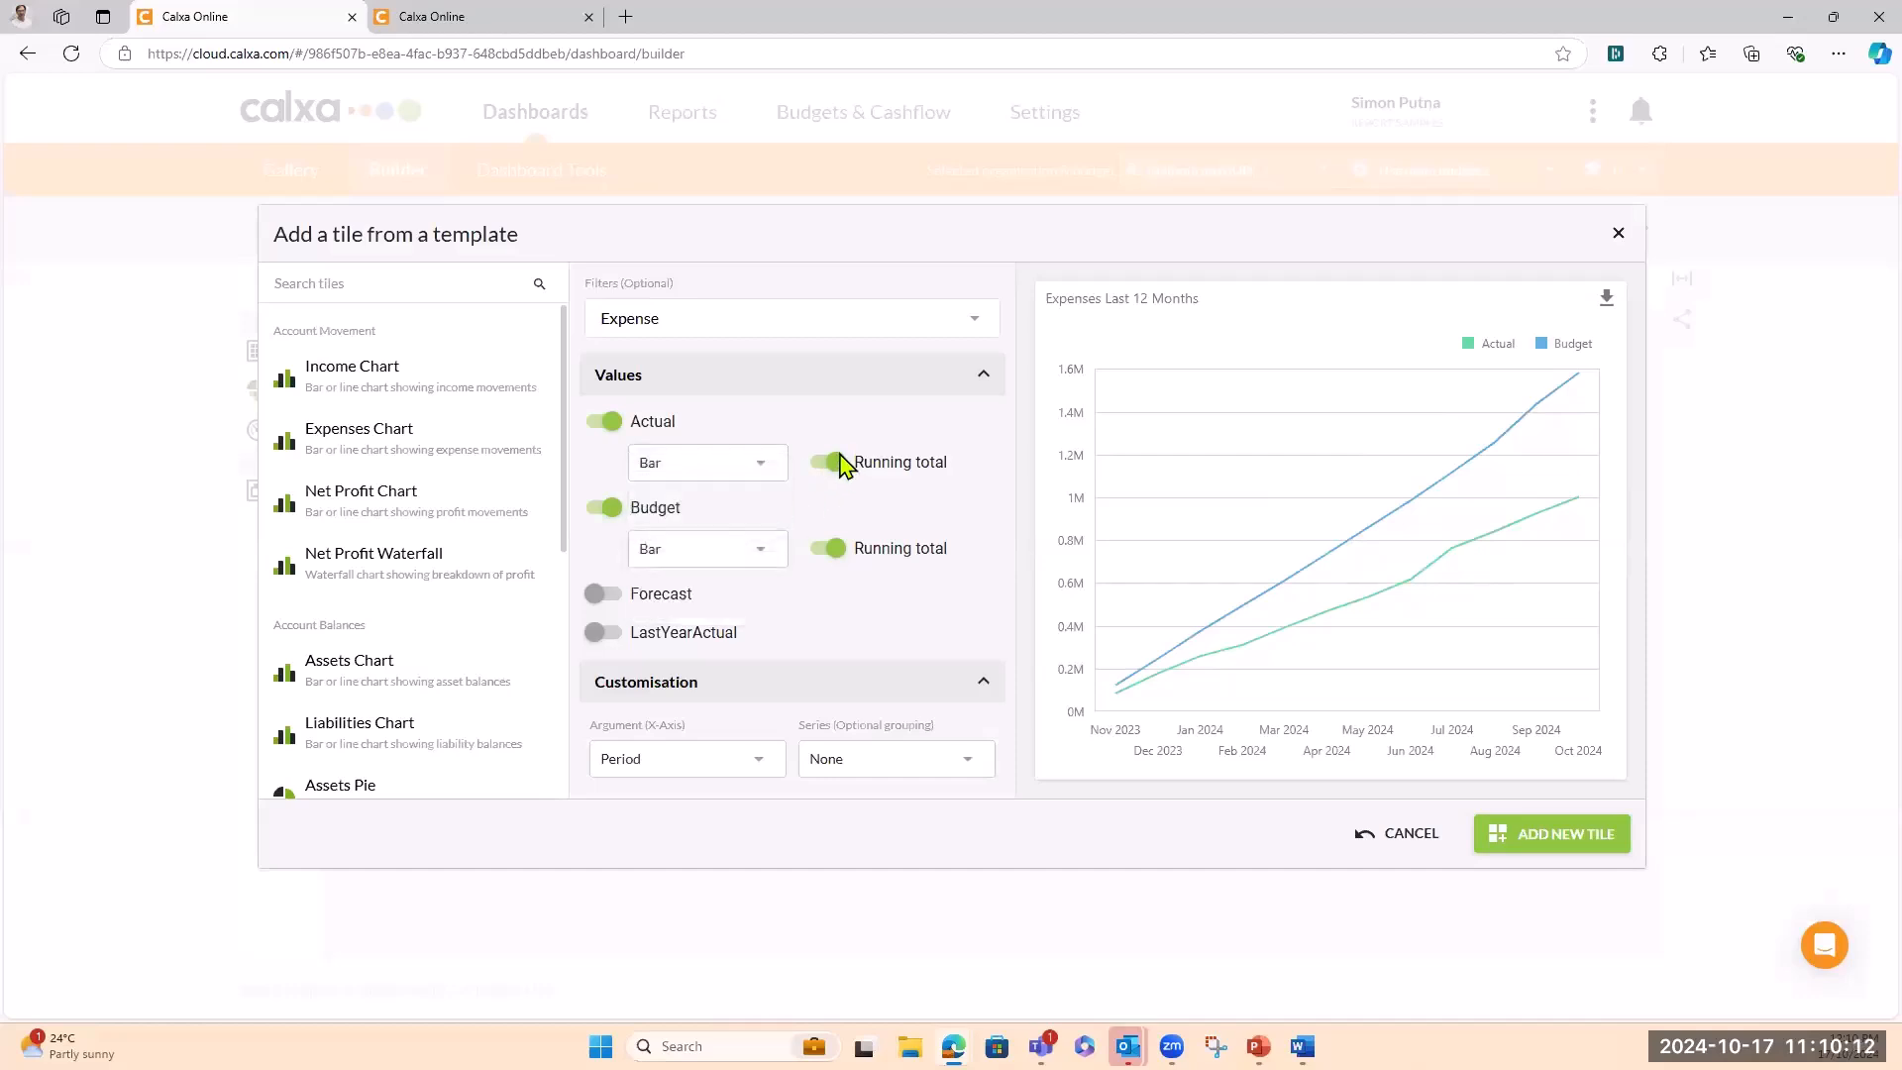
pyautogui.click(837, 463)
pyautogui.click(832, 549)
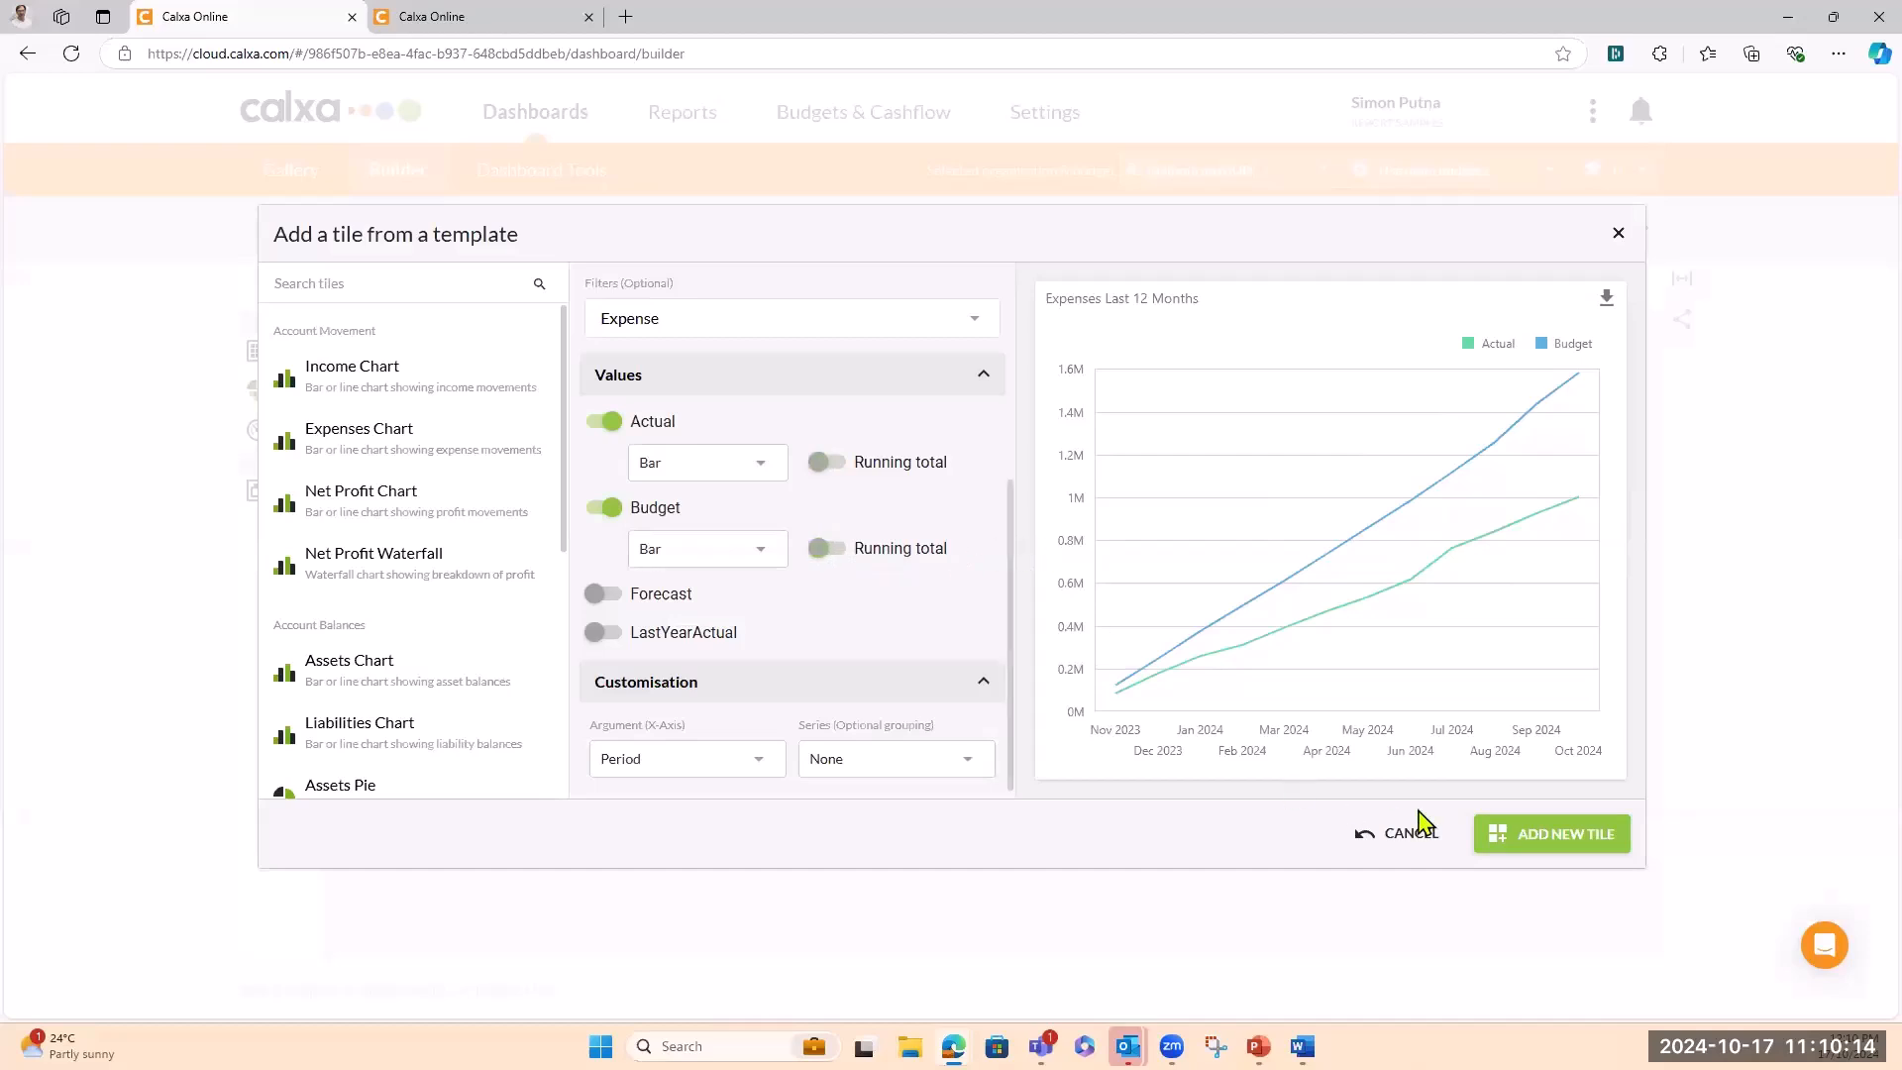
pyautogui.click(1565, 838)
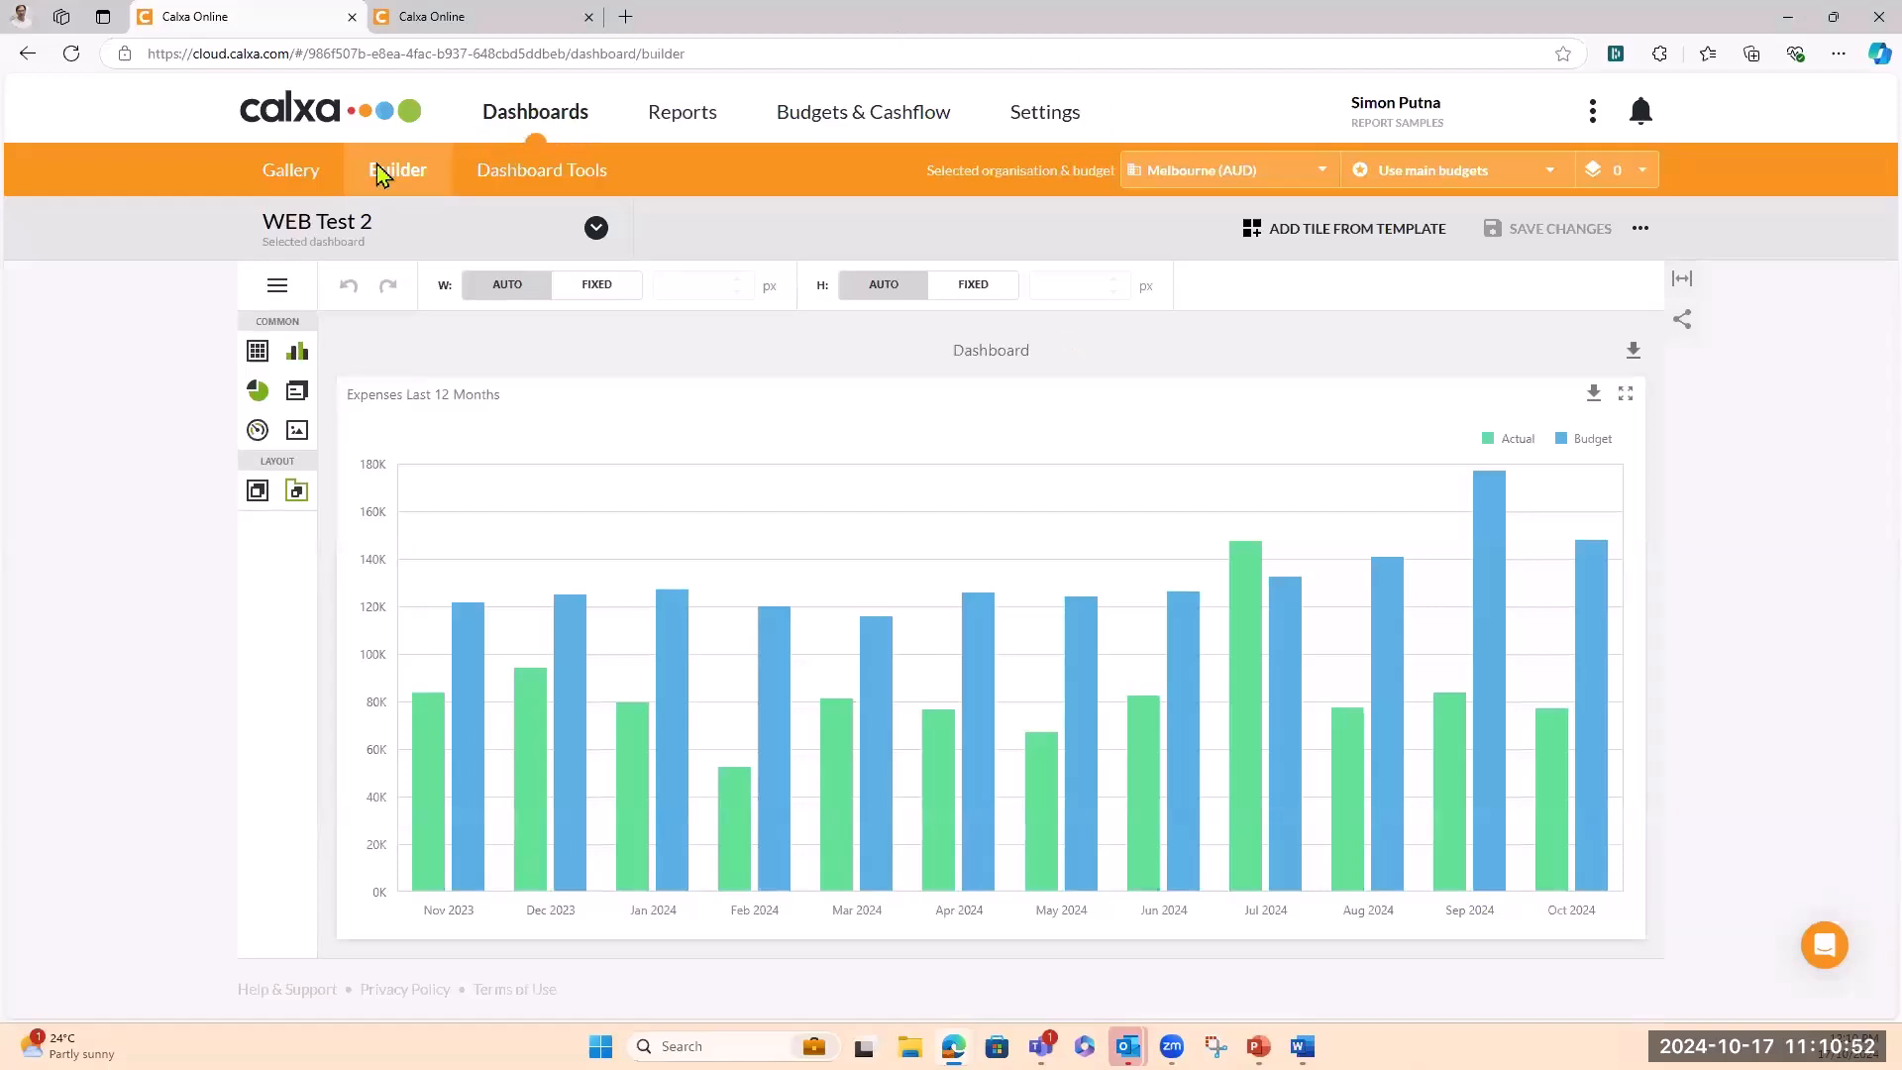
# Browse the Default group's dashboards in the Gallery
pyautogui.click(297, 178)
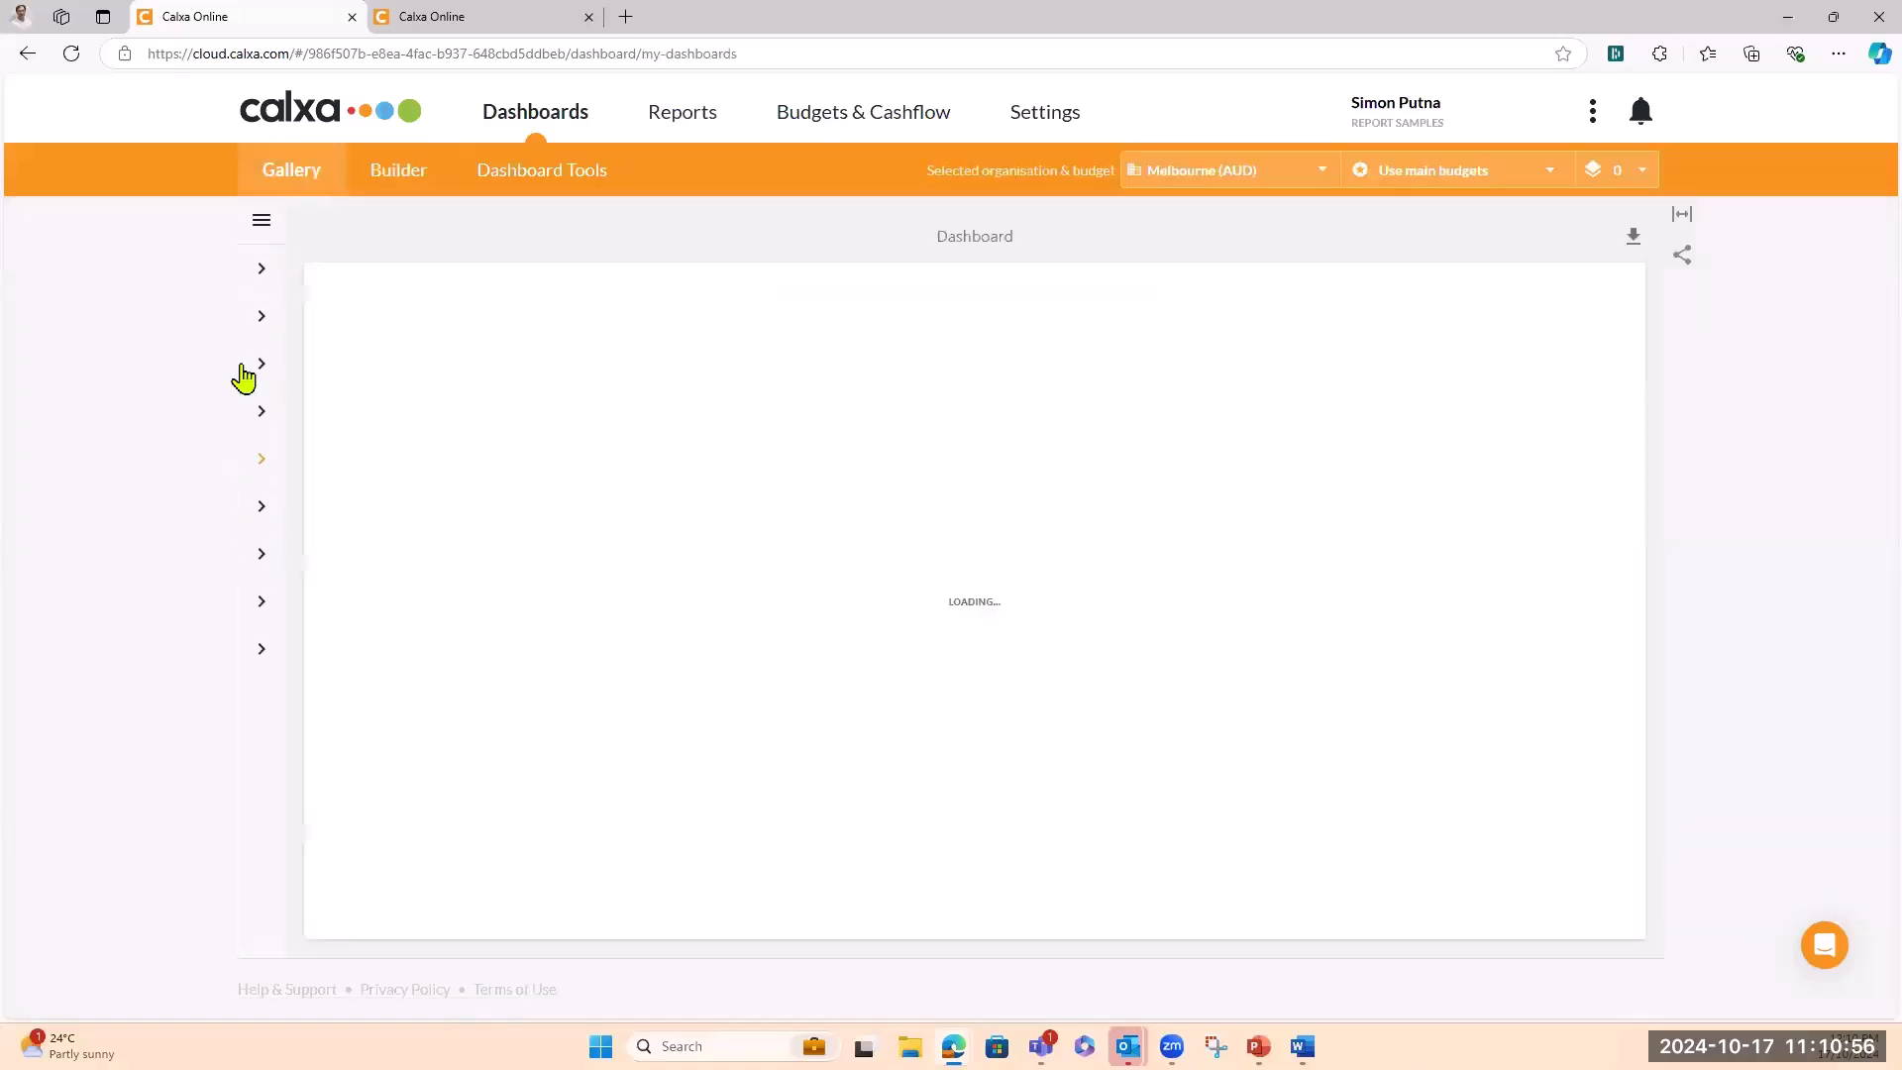
pyautogui.click(259, 222)
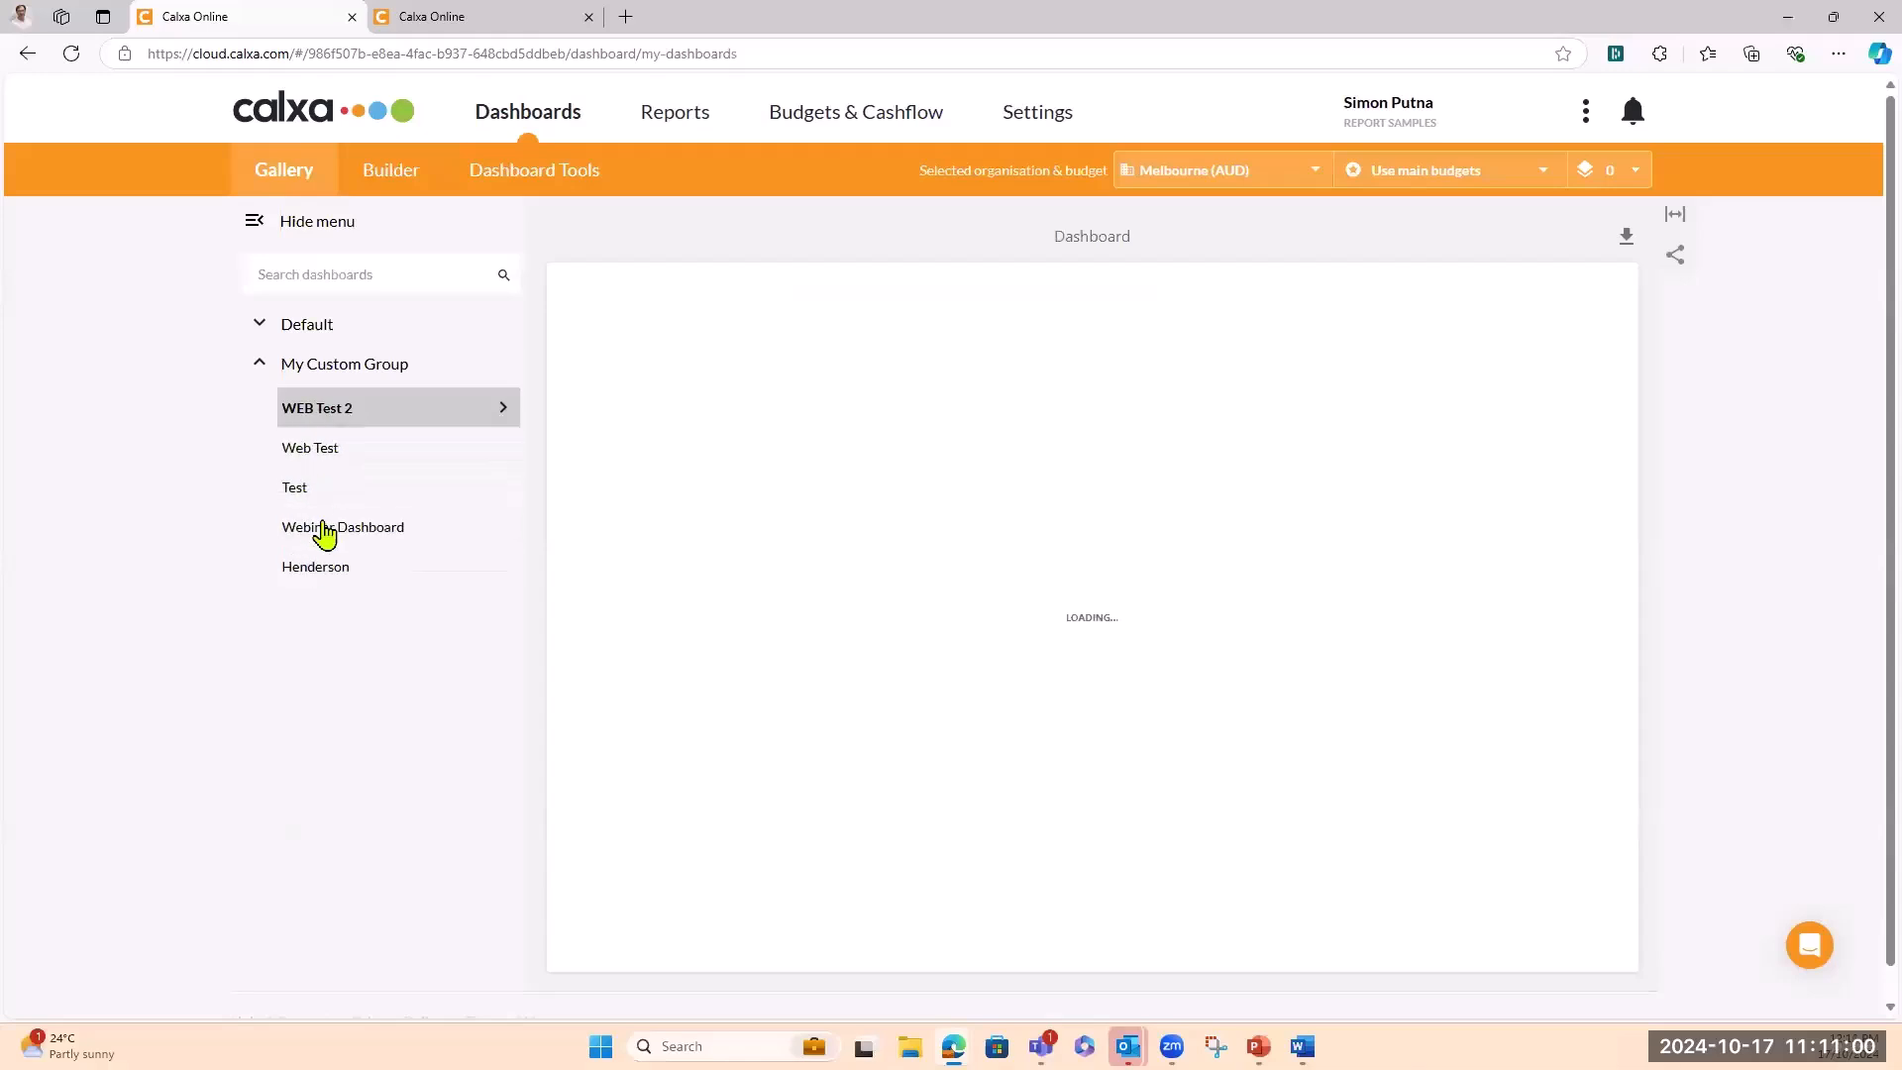
pyautogui.click(255, 325)
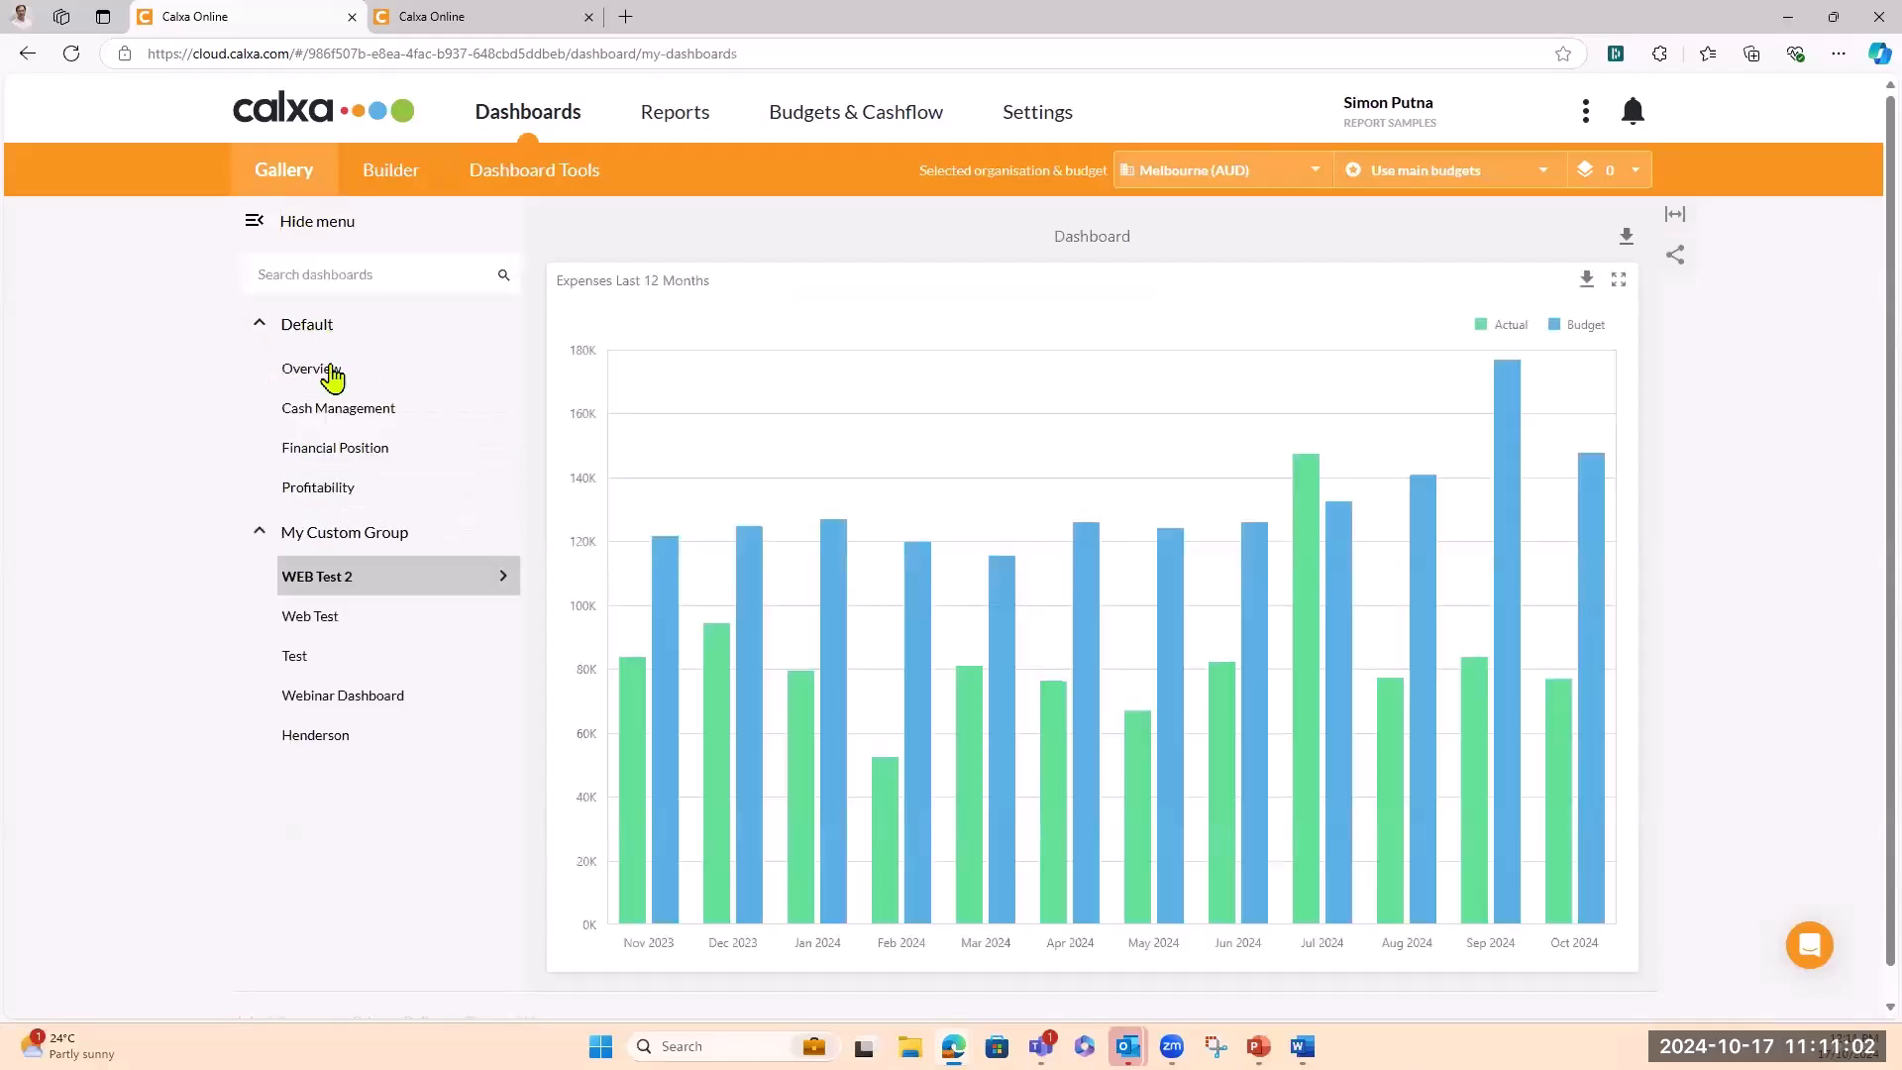
# Review Dashboard Tools and Data Sources, return to the Builder, then switch to the slideshow
pyautogui.click(495, 178)
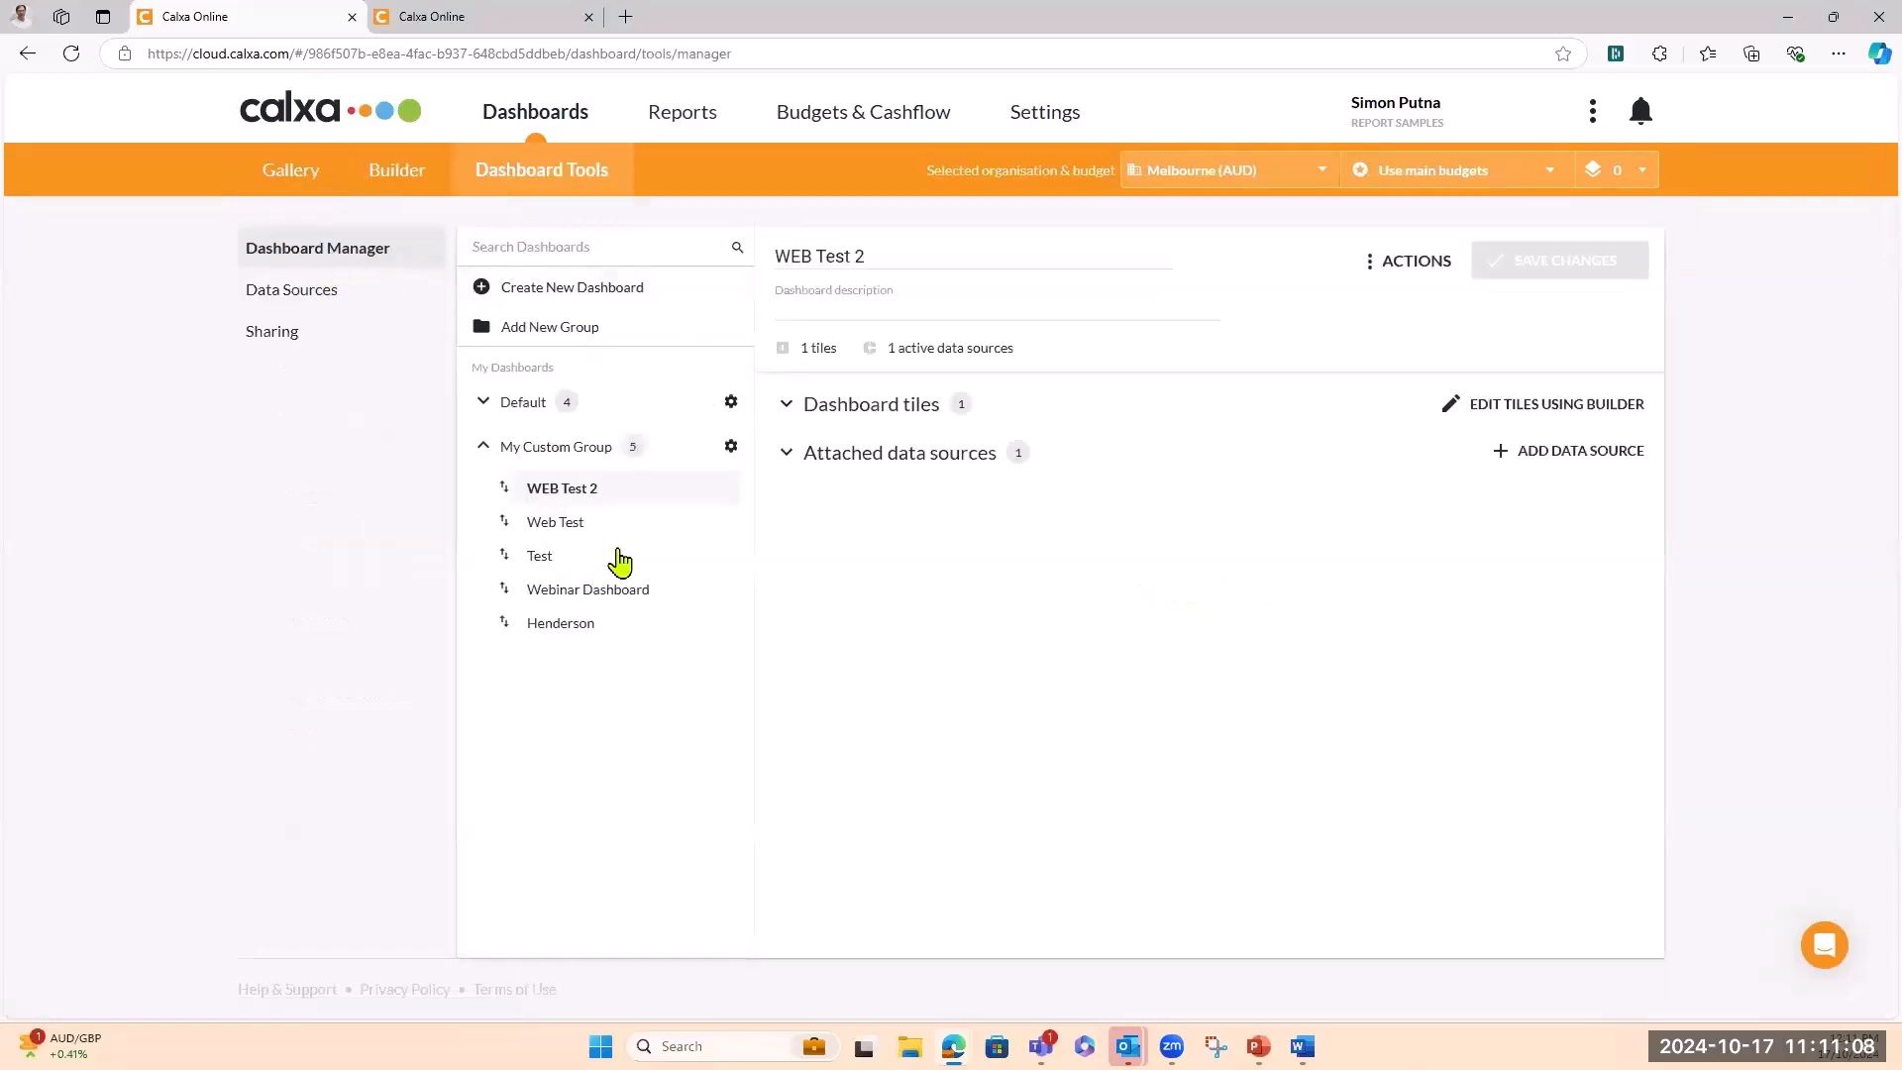
pyautogui.click(484, 403)
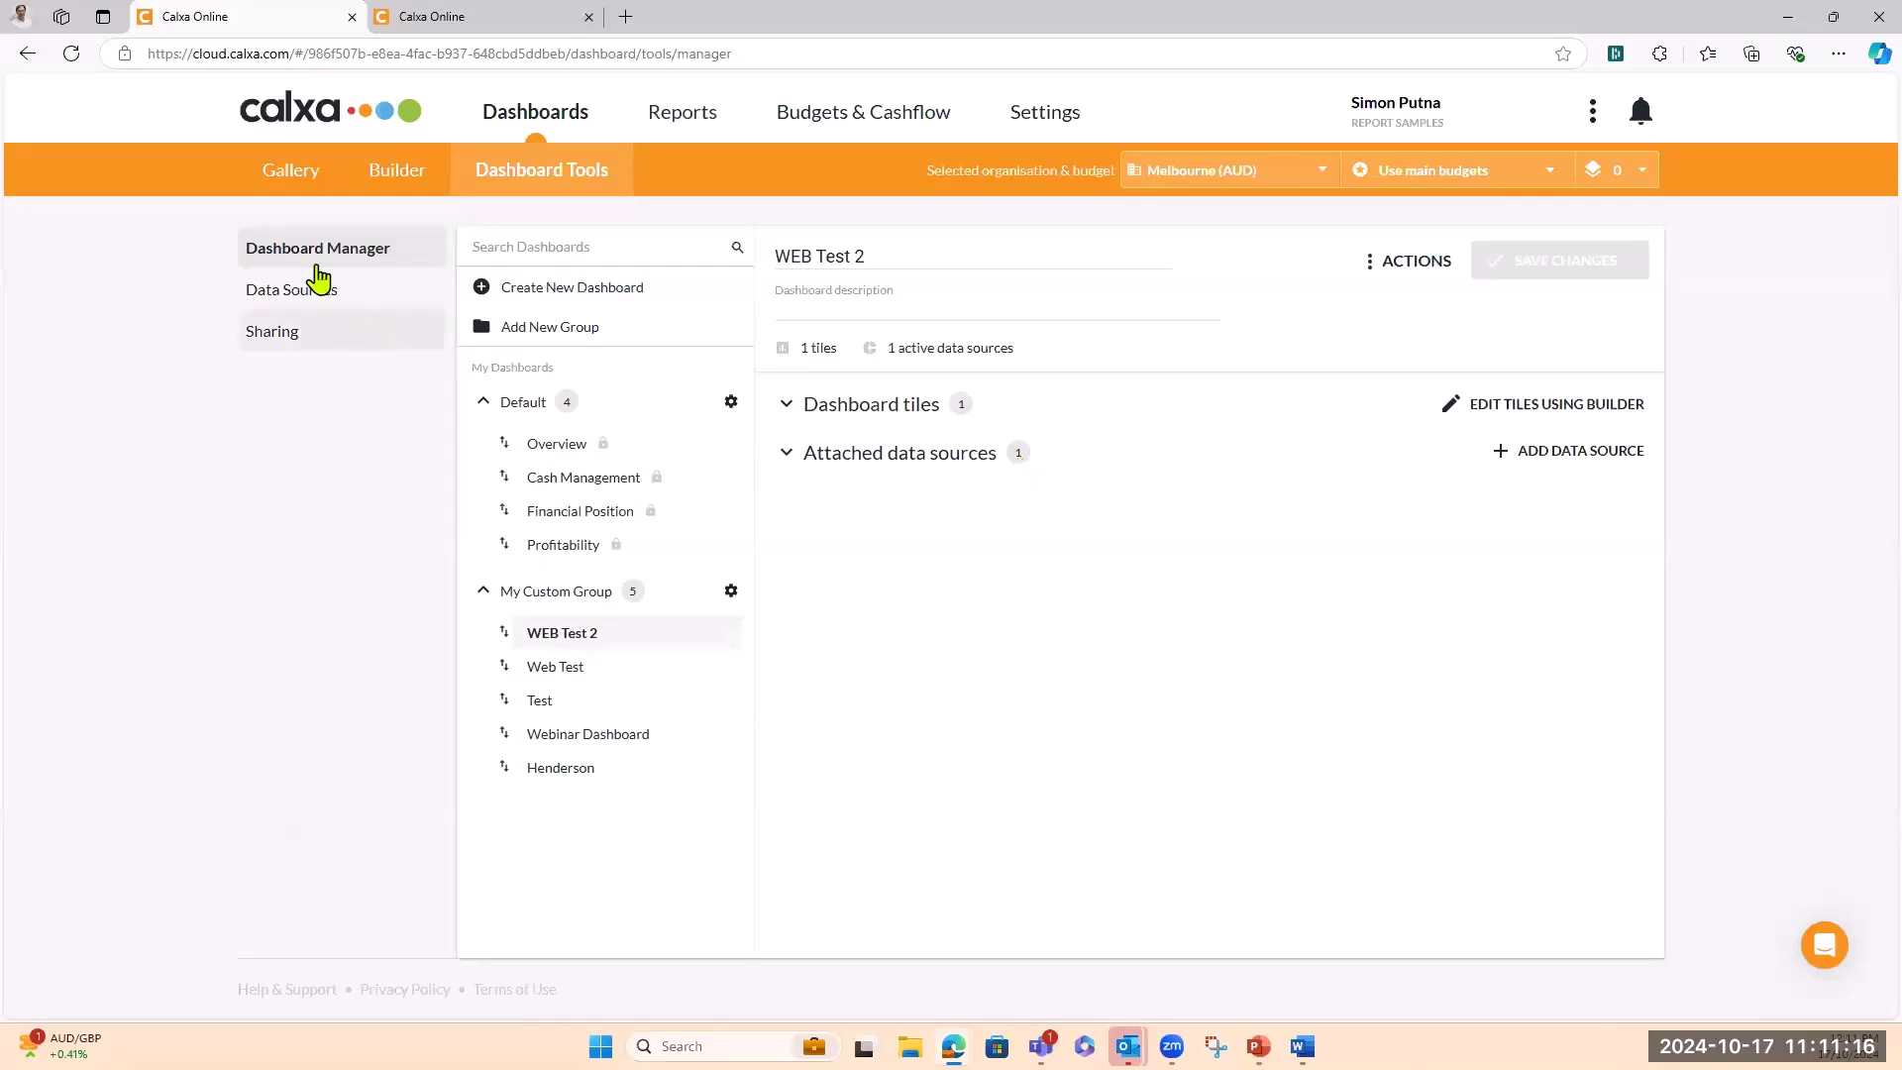
pyautogui.click(312, 297)
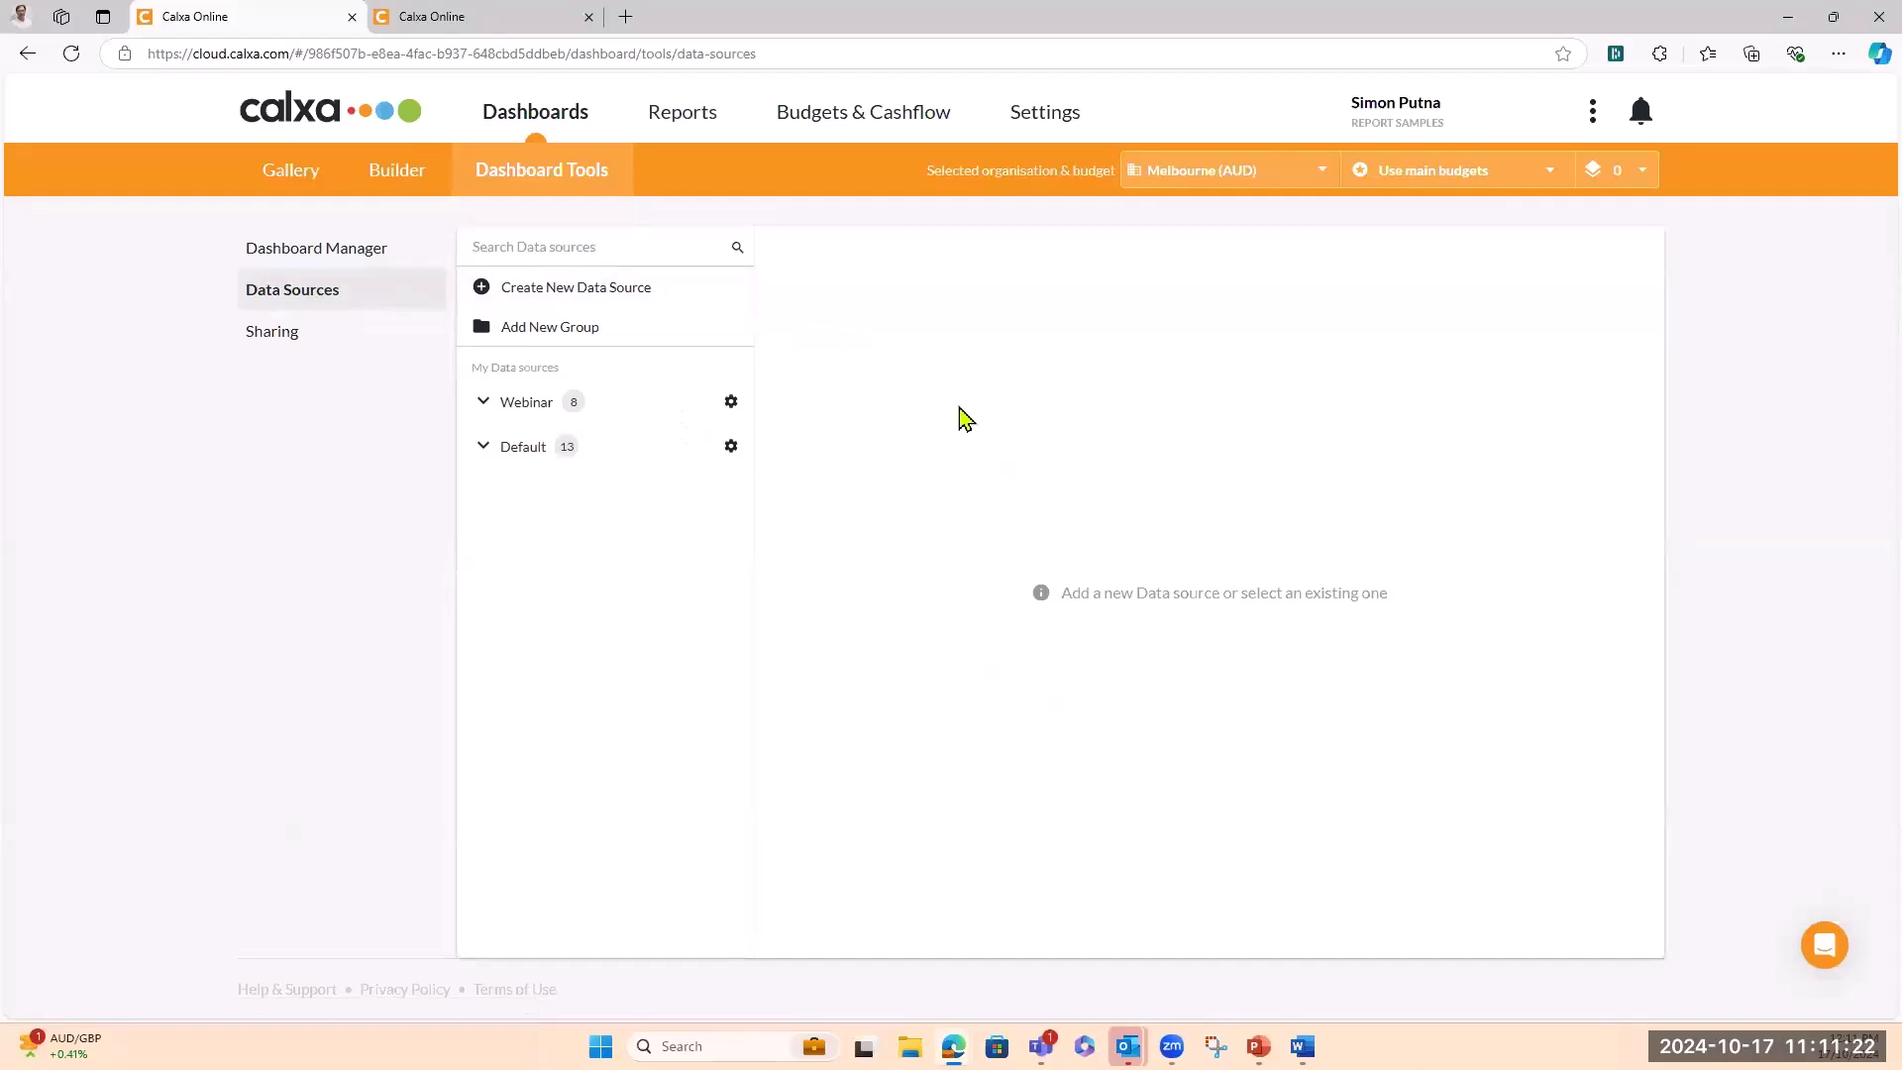
pyautogui.click(387, 178)
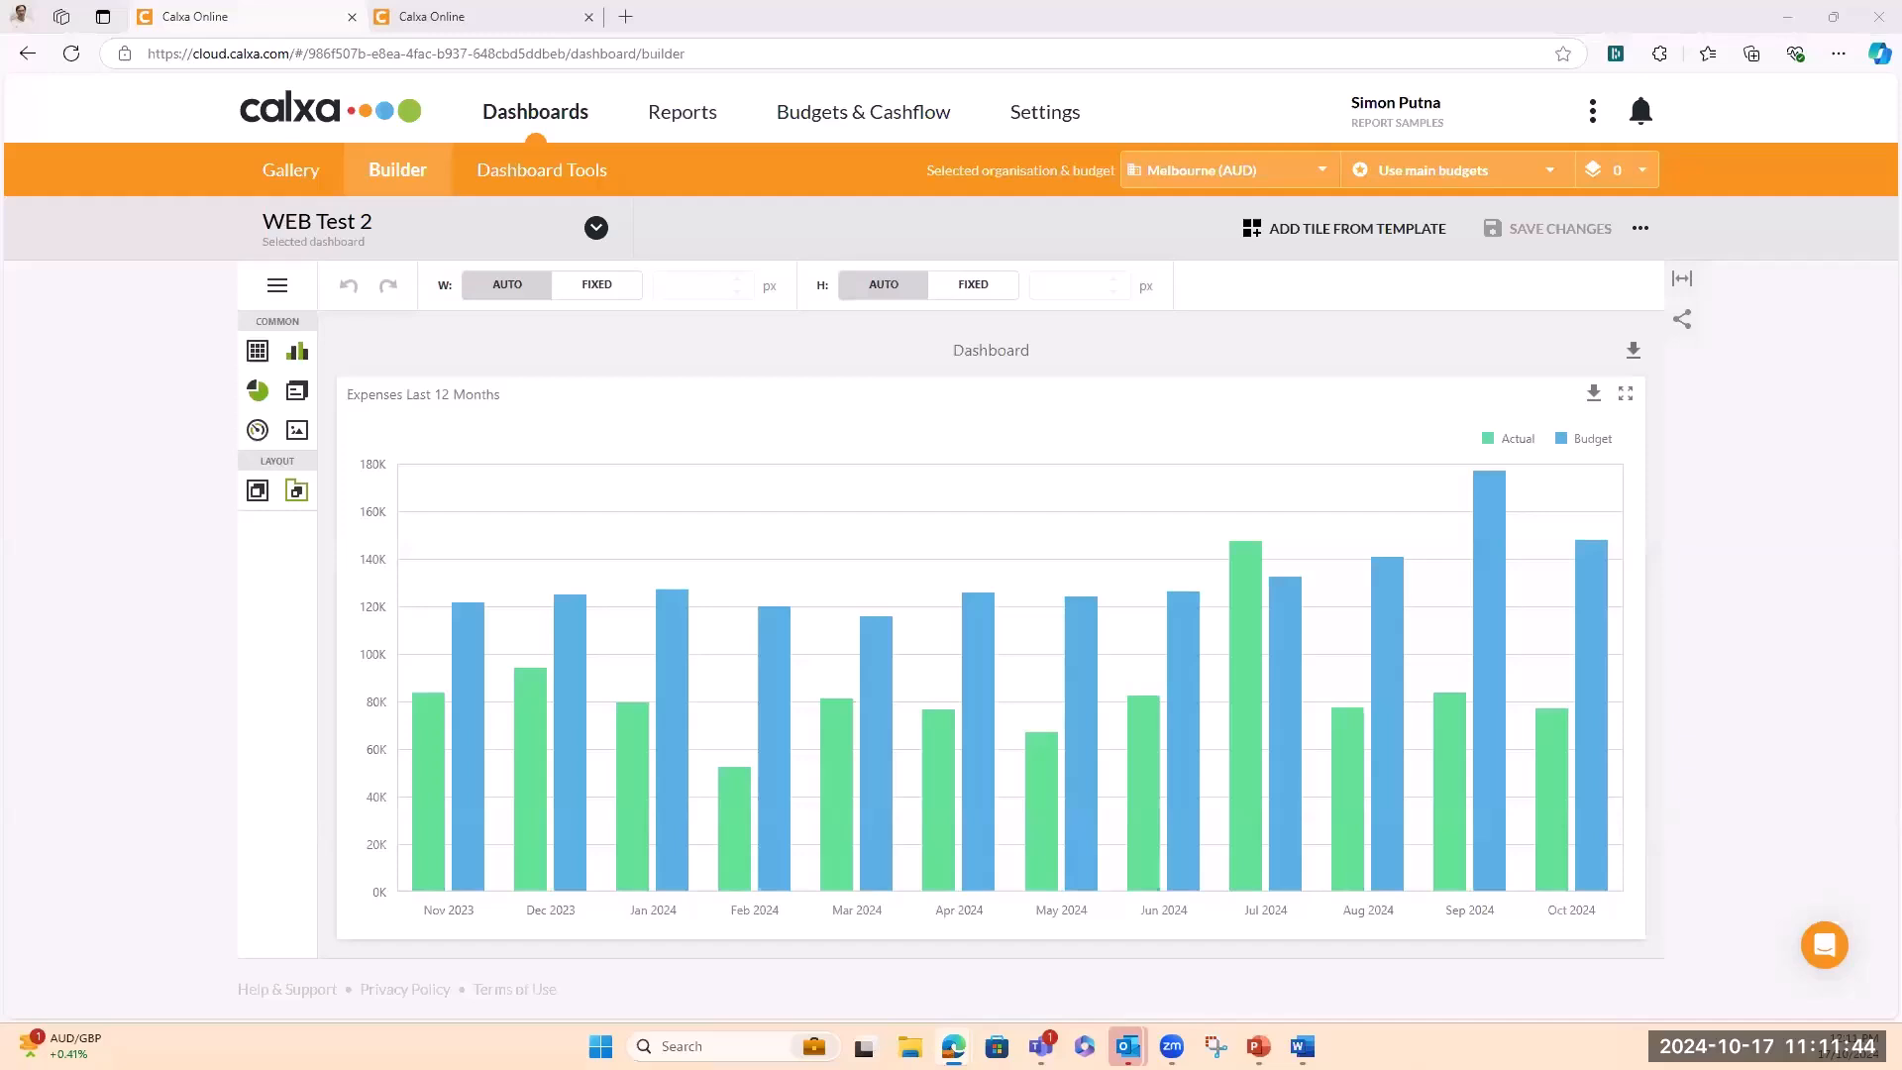
pyautogui.hotkey('alt', 'Tab')
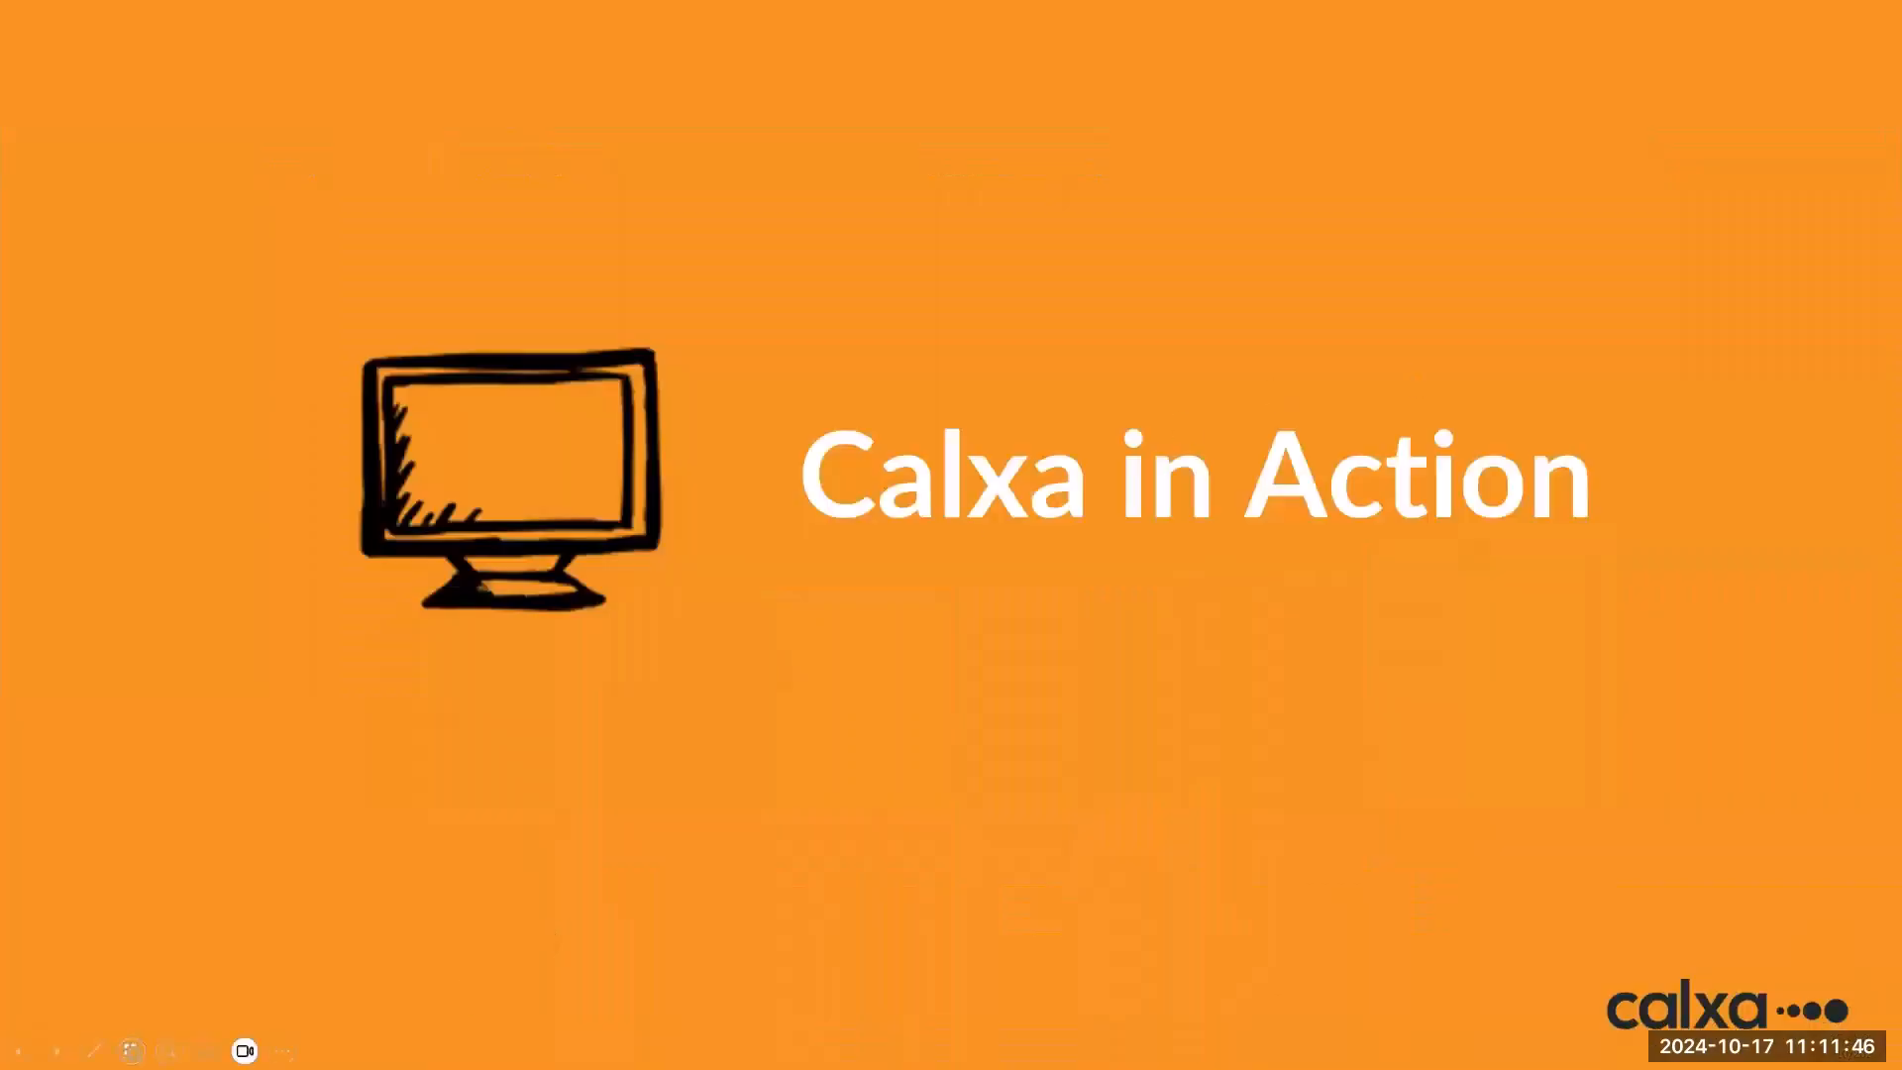
# Advance past the Pre-set Dashboards recap to the Customisable Dashboards slide
pyautogui.press('Right')
pyautogui.press('Right')
pyautogui.press('Right')
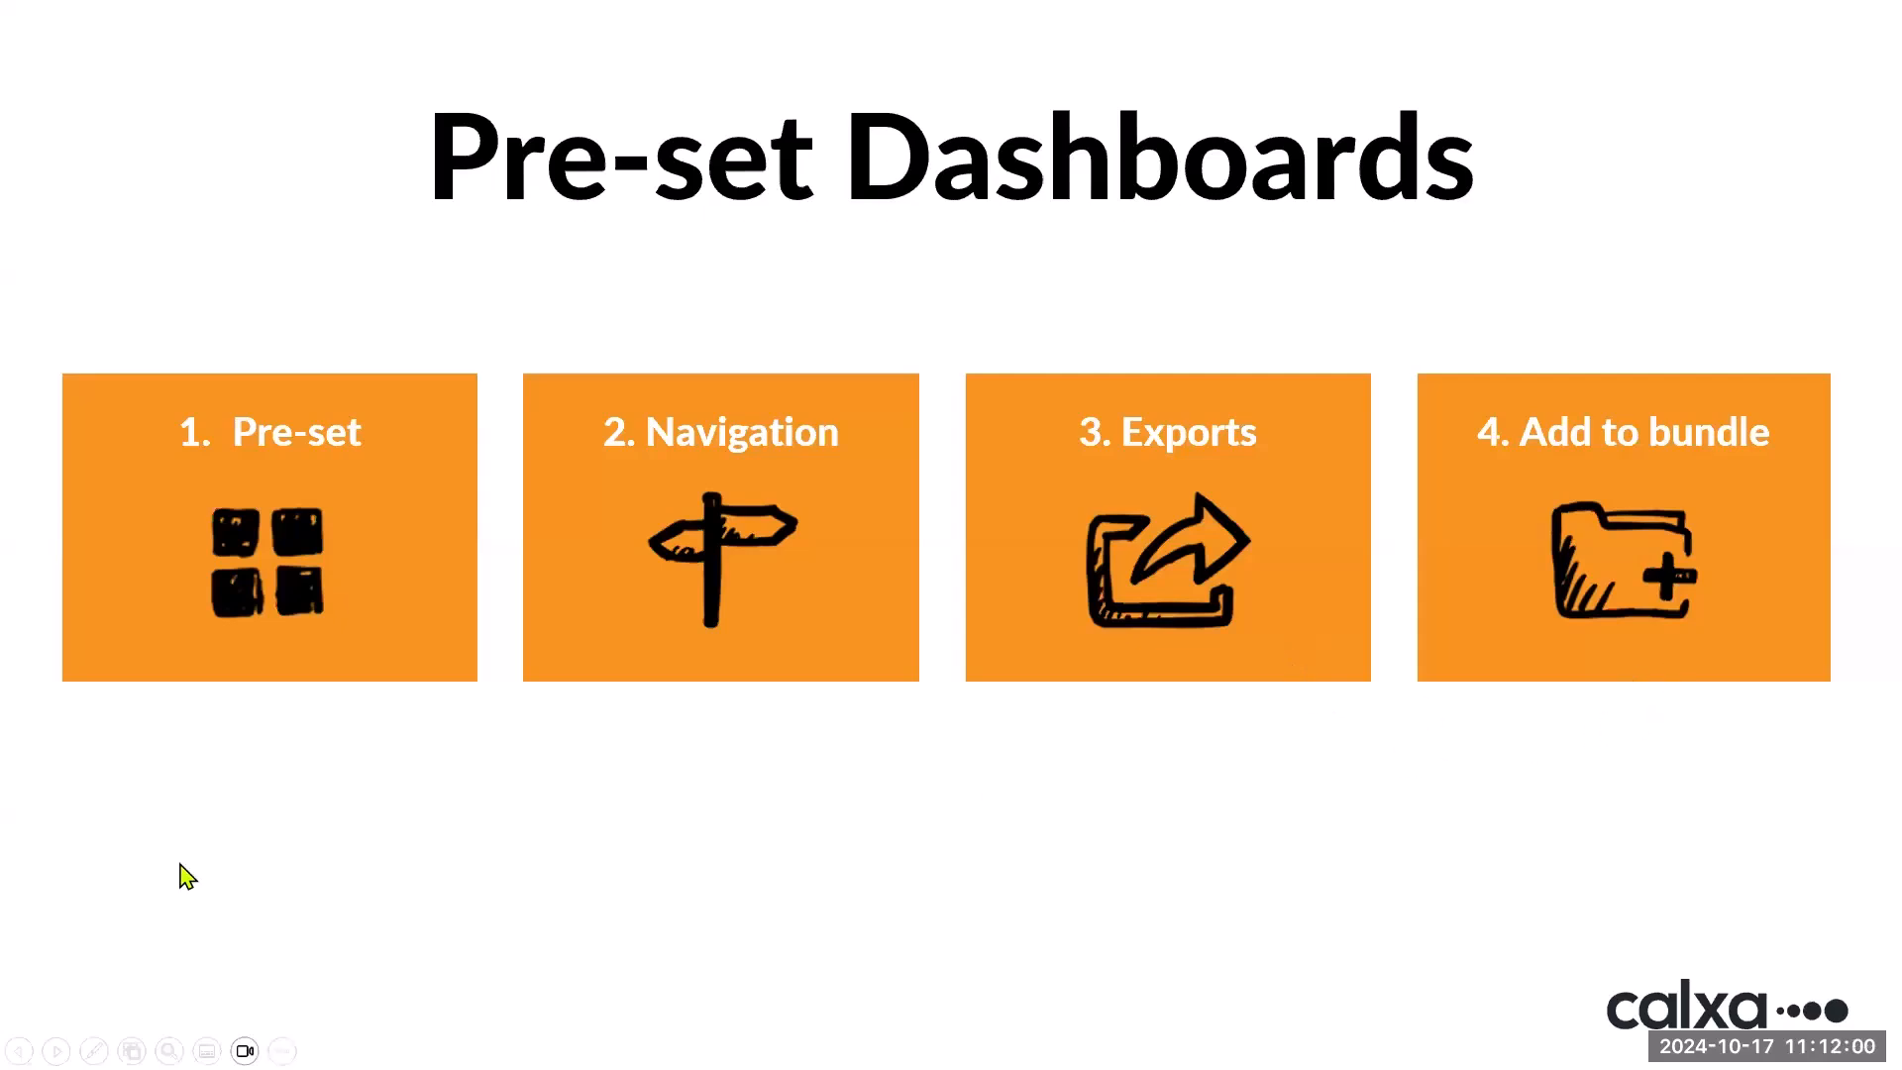
pyautogui.press('Right')
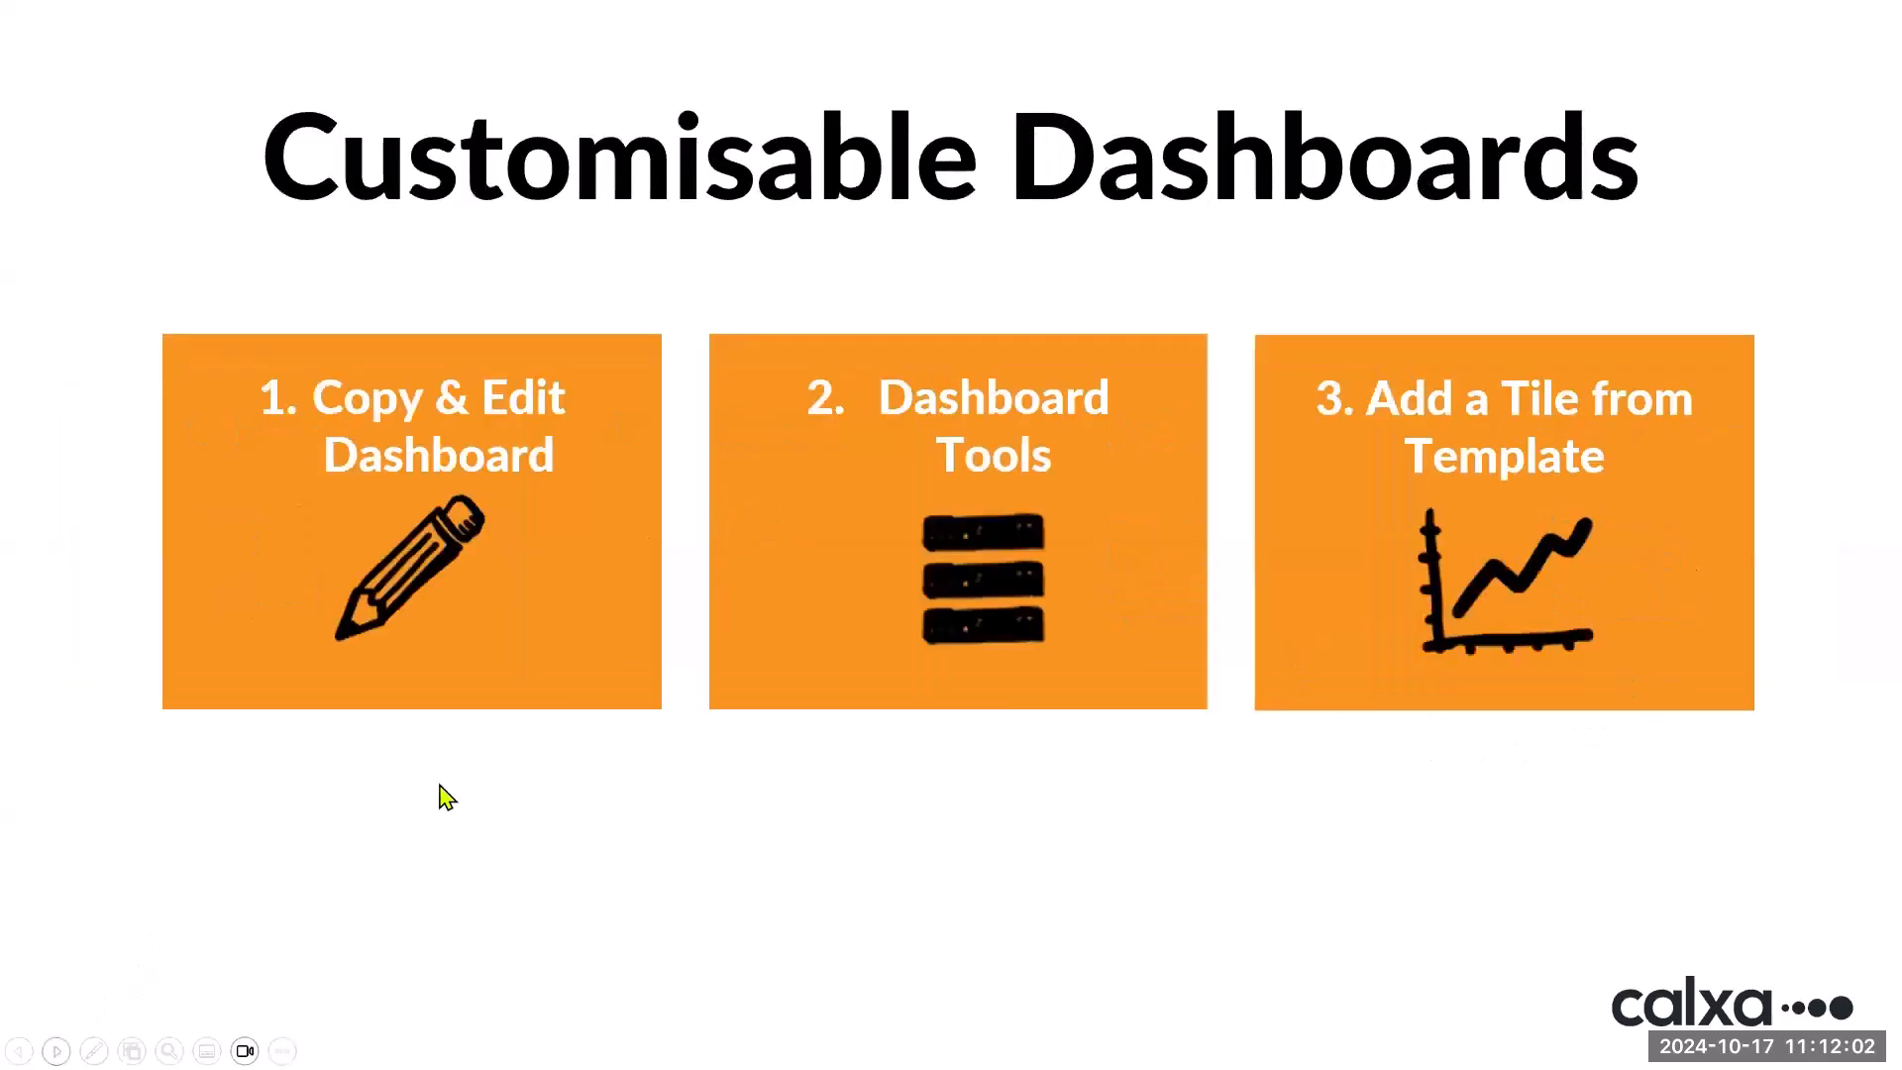